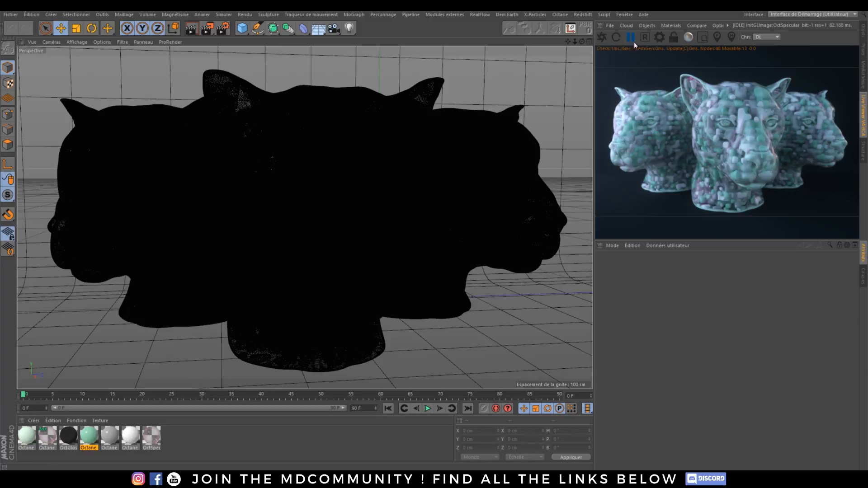
pyautogui.click(626, 14)
pyautogui.click(643, 243)
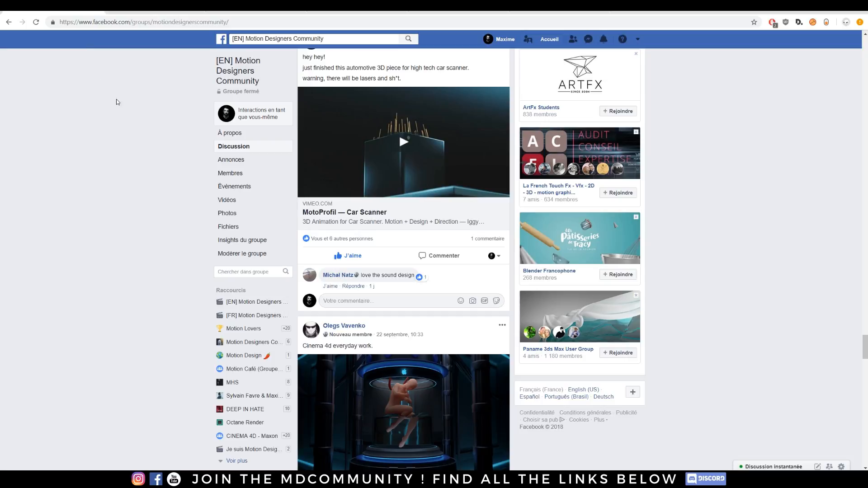
# Step: Browse the artwork and tutorial posts in the [EN] Motion Designers Community Facebook group
pyautogui.scroll(4, 399, 211)
pyautogui.scroll(15, 399, 211)
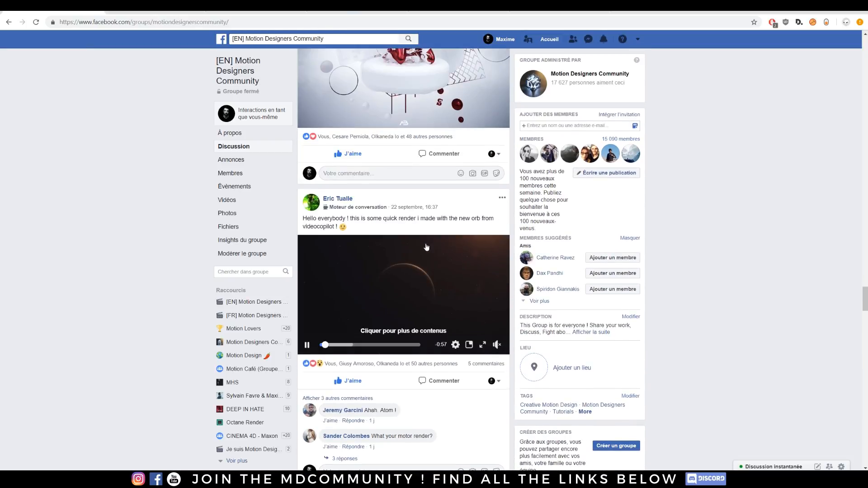
pyautogui.scroll(17, 427, 247)
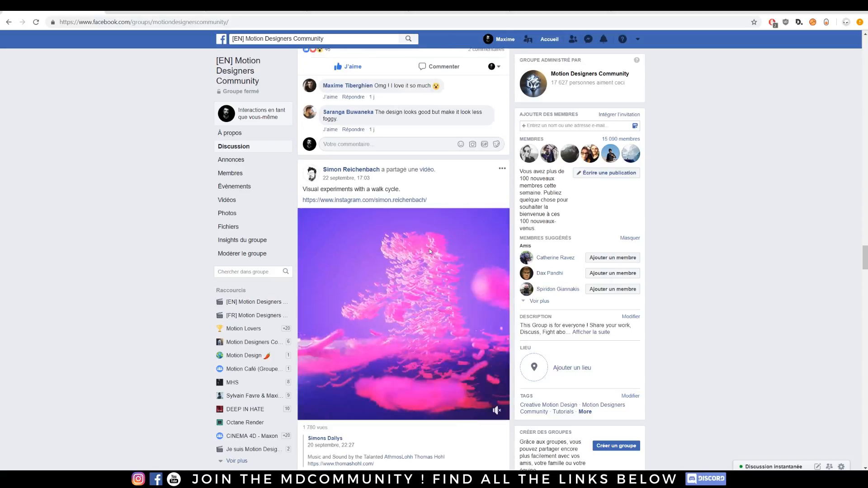
pyautogui.scroll(14, 430, 251)
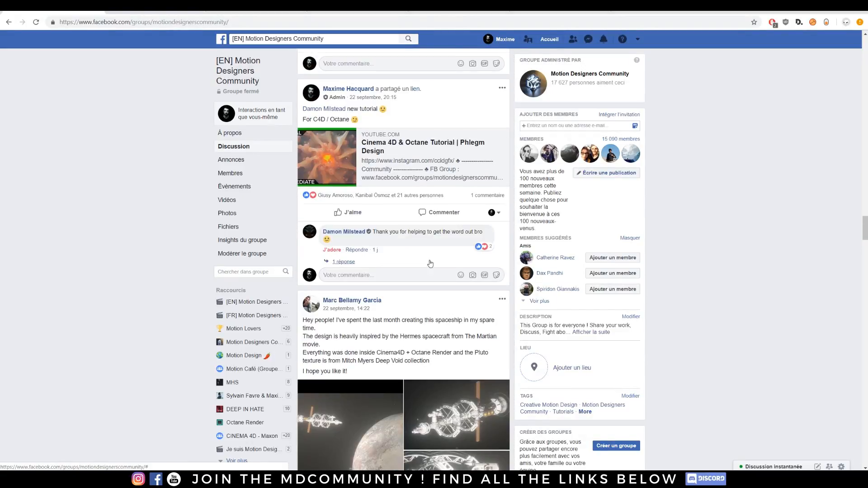
pyautogui.scroll(4, 430, 263)
pyautogui.scroll(5, 415, 325)
pyautogui.scroll(12, 416, 328)
pyautogui.scroll(12, 420, 342)
pyautogui.scroll(12, 420, 325)
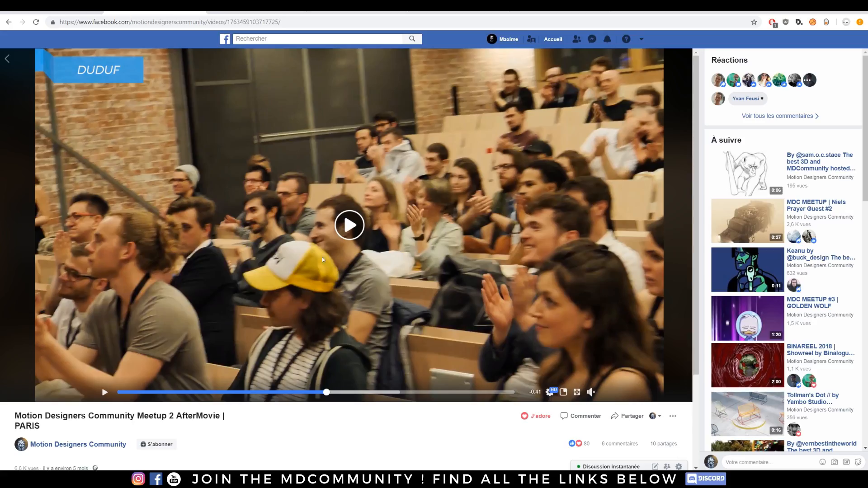
# Step: Play the Motion Designers Community Meetup 2 AfterMovie, and review the MDC Meetup #3 London details on the MDCommunity events page
pyautogui.click(360, 232)
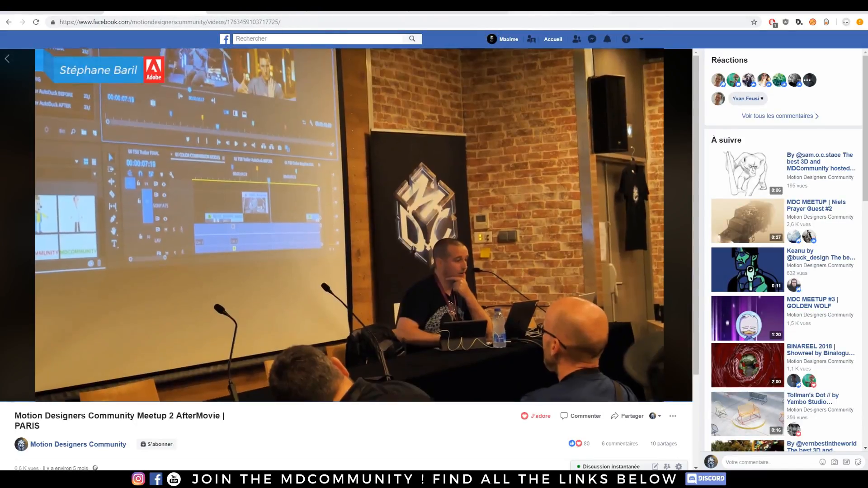
pyautogui.click(551, 13)
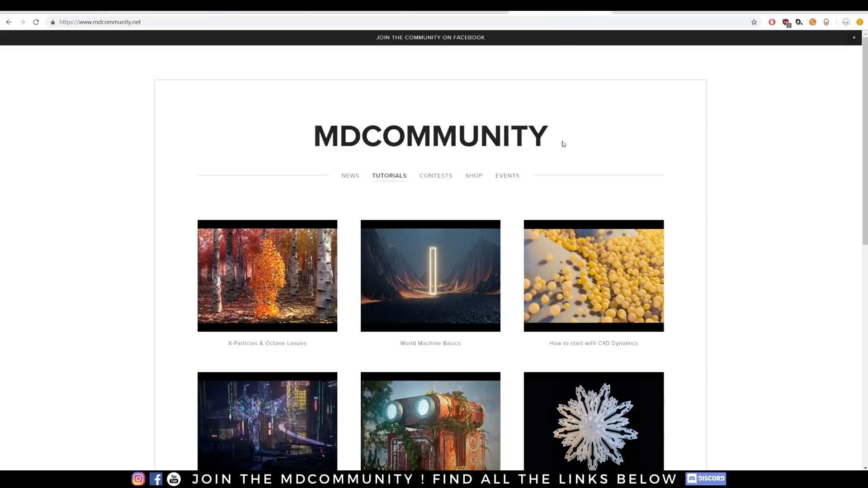
pyautogui.click(501, 180)
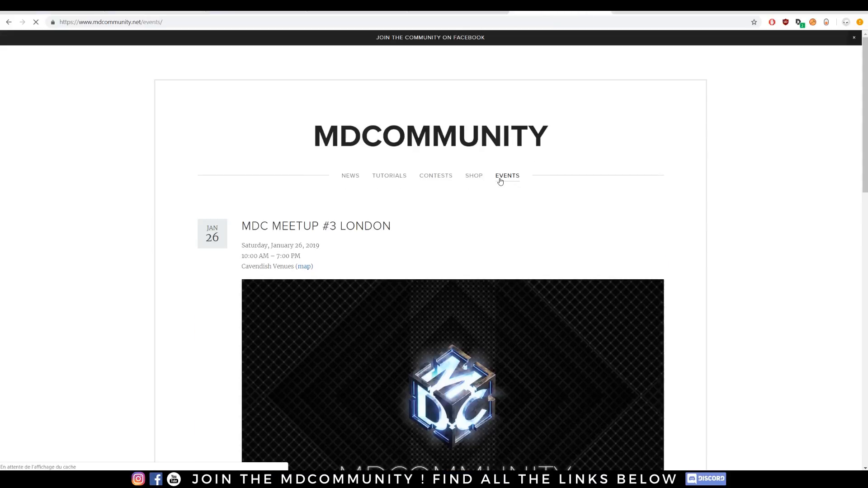
pyautogui.scroll(-15, 355, 229)
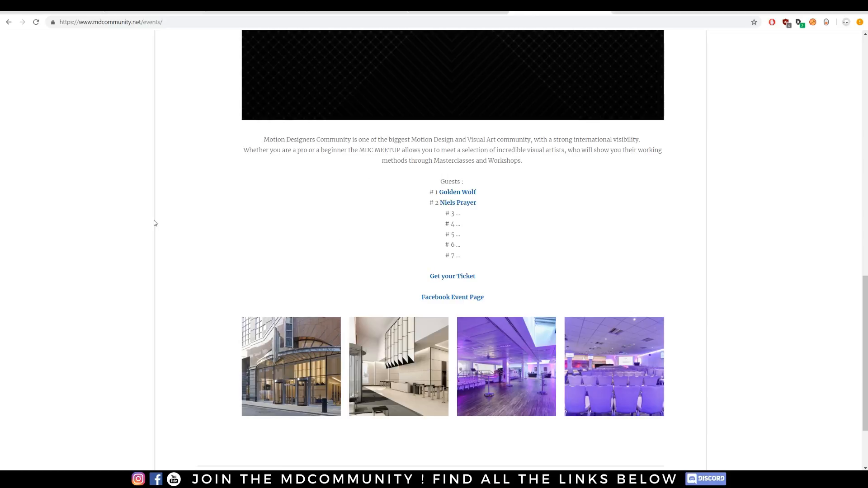
pyautogui.scroll(10, 154, 221)
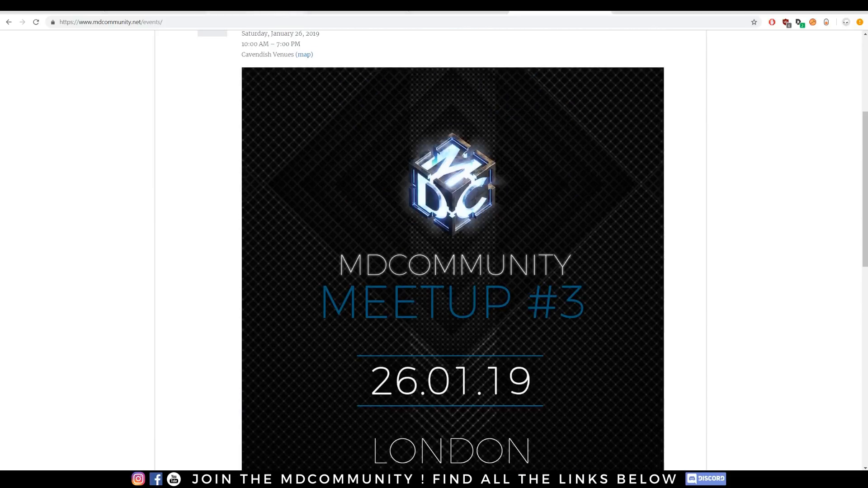
# Step: Look through the tutorial and interview videos on the Motion Designers Community YouTube channel
pyautogui.click(275, 12)
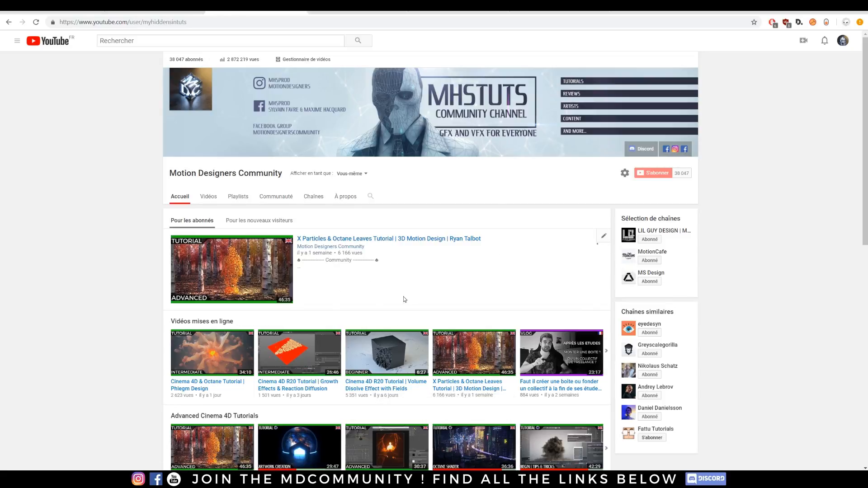
pyautogui.scroll(-5, 477, 274)
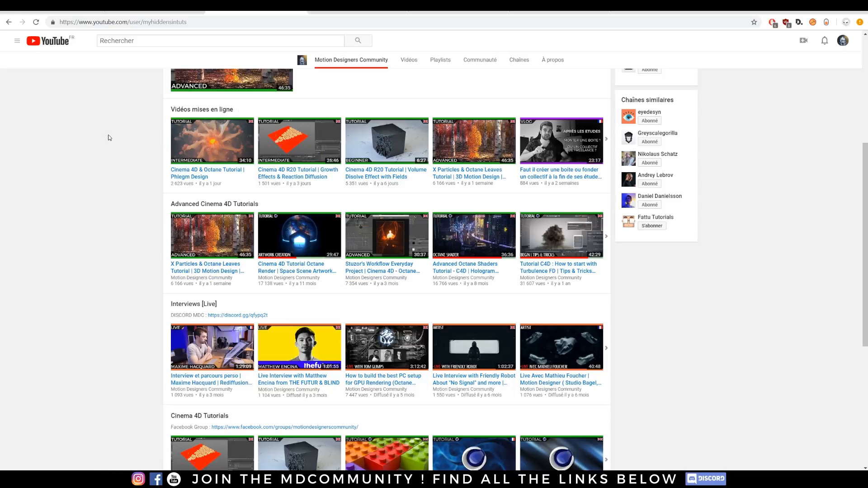
# Step: Browse the artwork on the mhsprod Instagram and Behance profiles
pyautogui.click(357, 11)
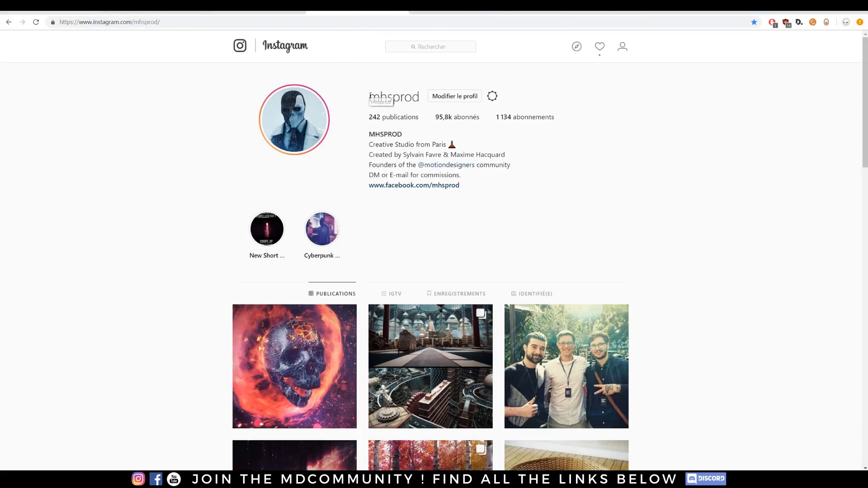
pyautogui.scroll(-14, 697, 190)
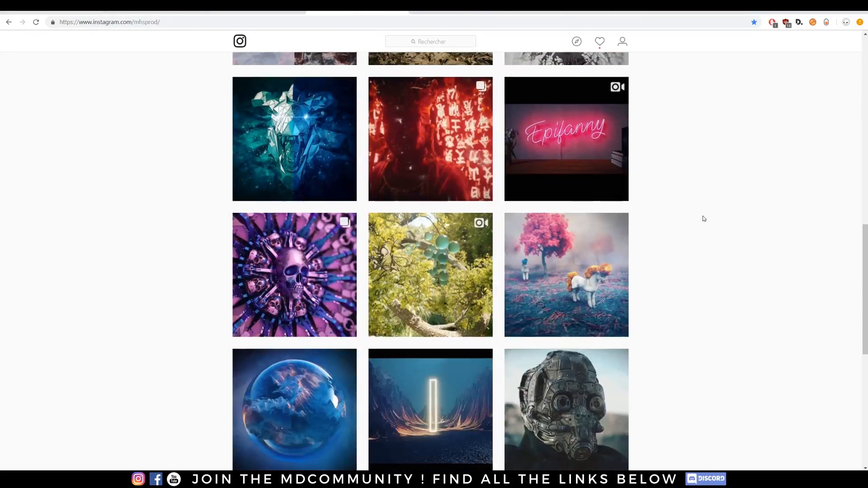
pyautogui.scroll(-5, 687, 212)
pyautogui.click(457, 12)
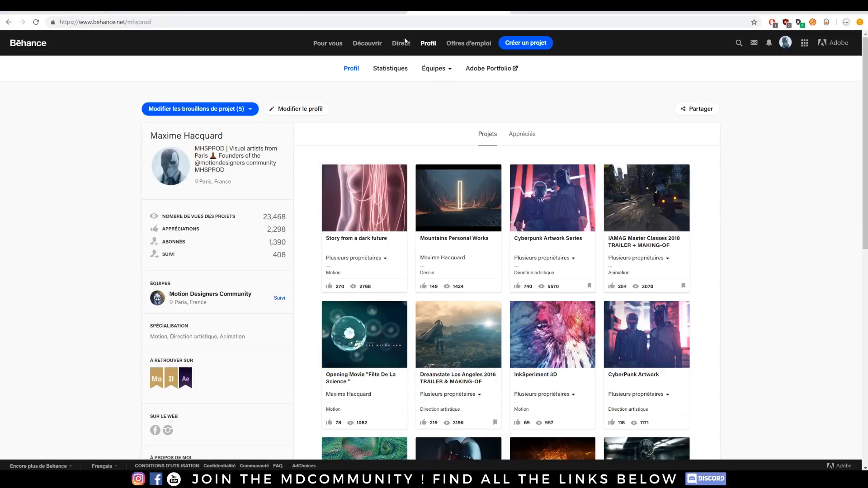
pyautogui.scroll(-4, 178, 129)
pyautogui.click(358, 12)
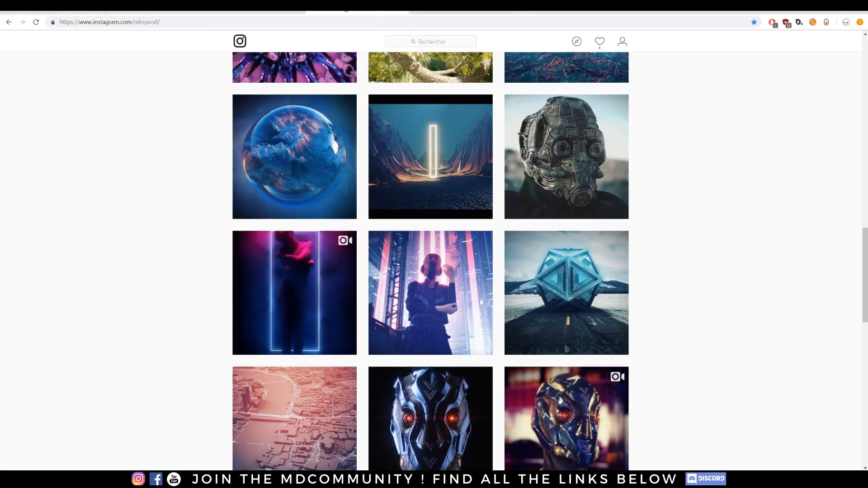
pyautogui.scroll(-11, 193, 226)
pyautogui.scroll(13, 199, 227)
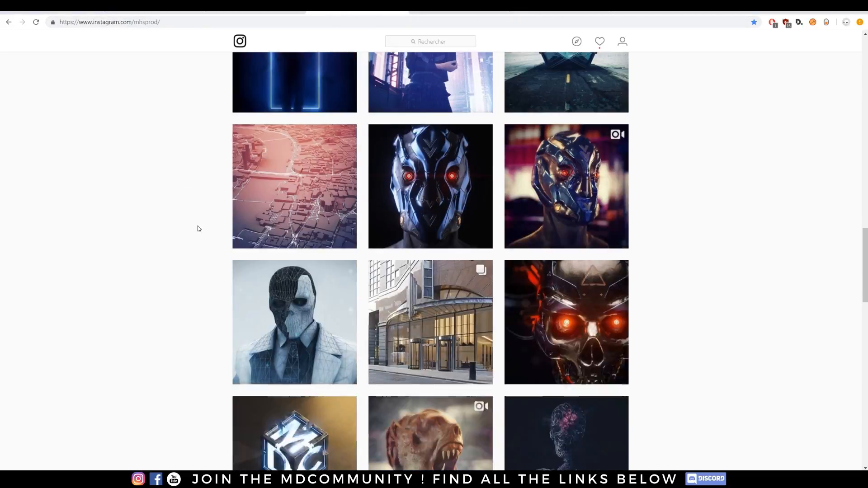
pyautogui.scroll(10, 199, 226)
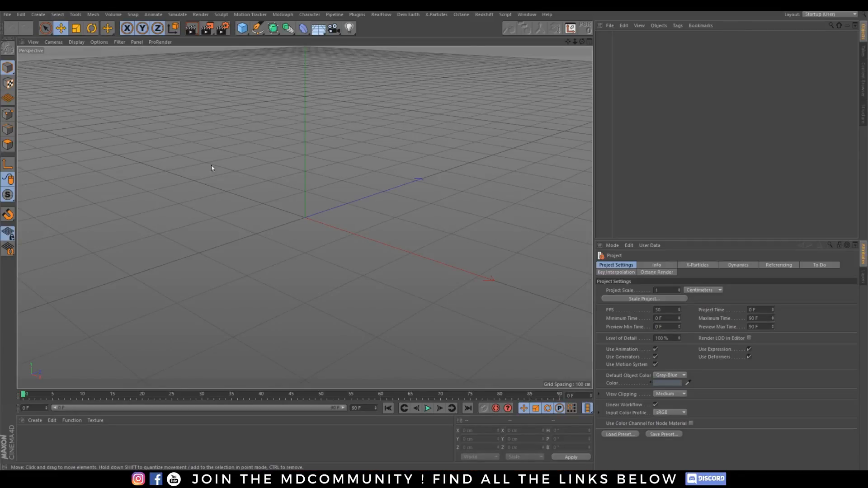
# Step: Switch to Cinema 4D and open Modular Animal.c4d from the Sculpting example scenes in the Content Browser presets
pyautogui.click(864, 79)
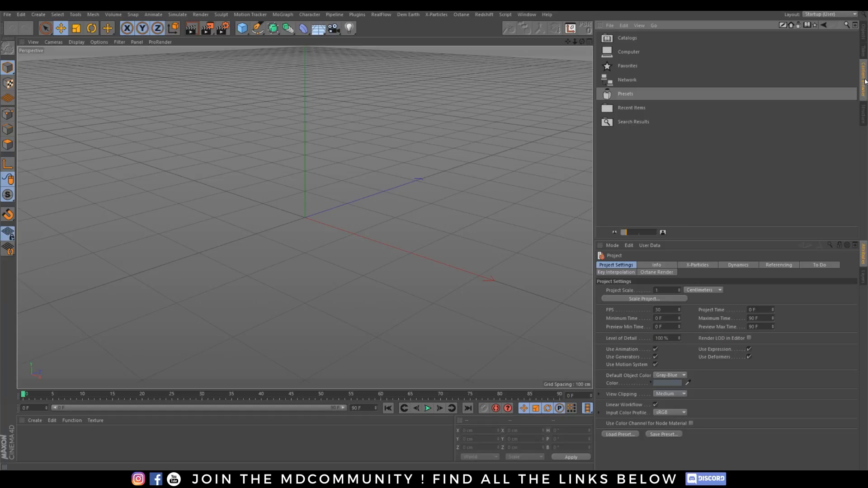
pyautogui.doubleClick(622, 94)
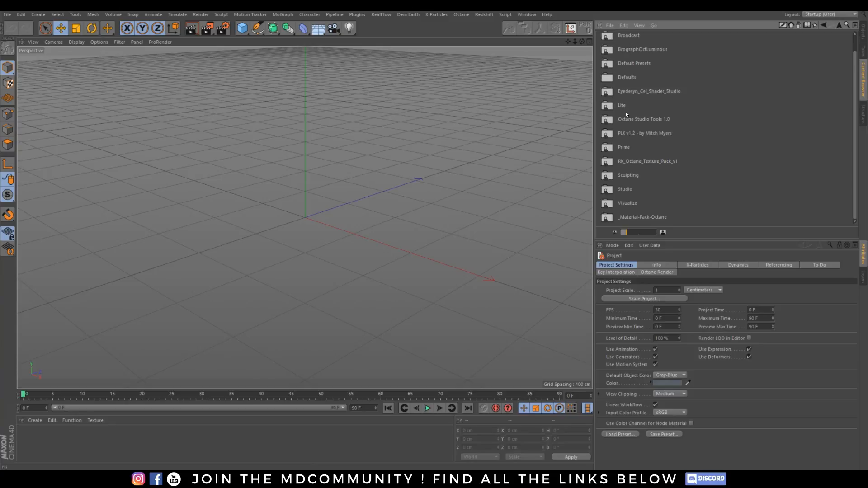
pyautogui.doubleClick(610, 175)
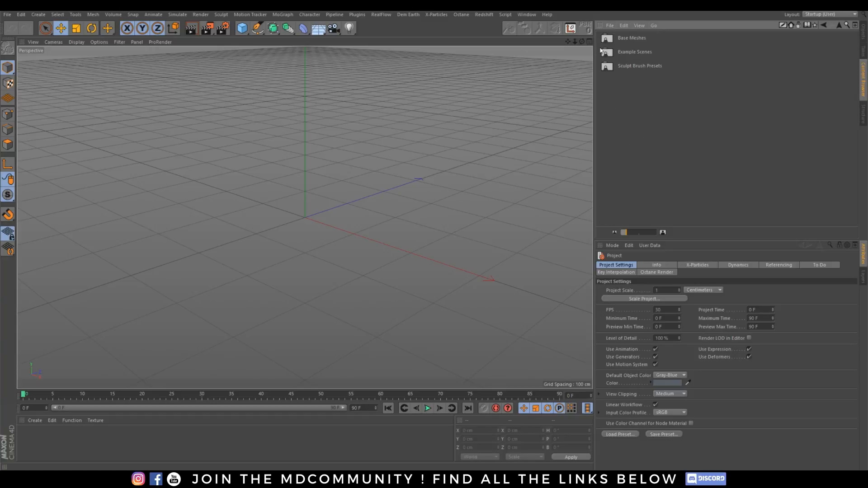
pyautogui.doubleClick(619, 53)
pyautogui.doubleClick(612, 38)
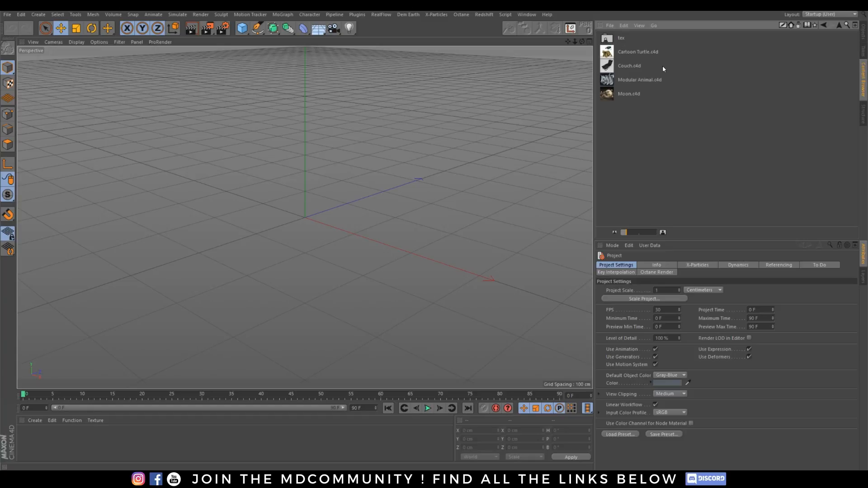
pyautogui.doubleClick(618, 80)
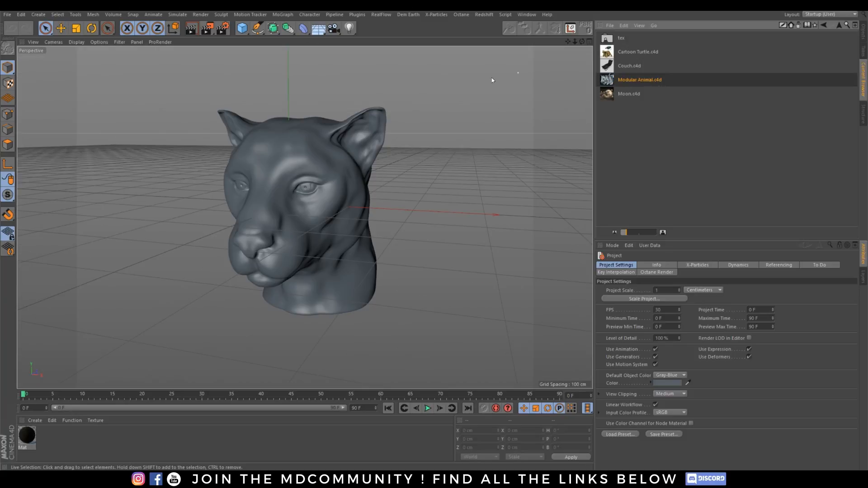
# Step: Delete the Mat material and all the null objects above Animal, keeping only the Animal object in the scene
pyautogui.click(864, 33)
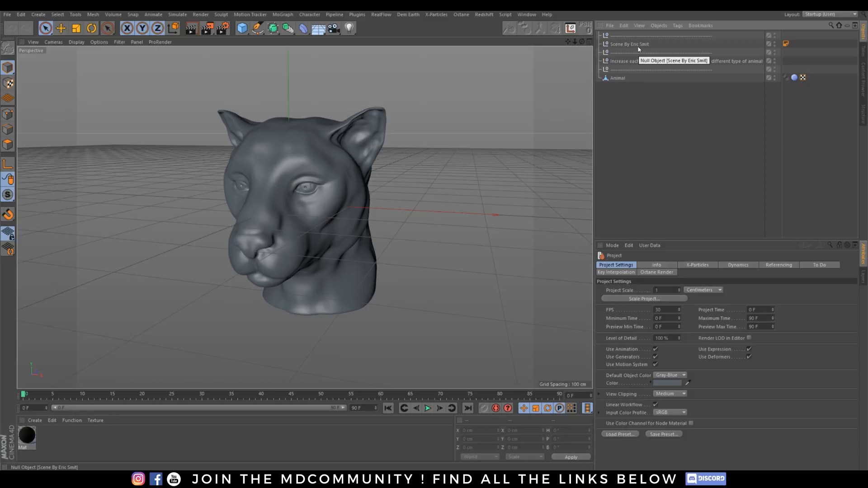
pyautogui.click(27, 436)
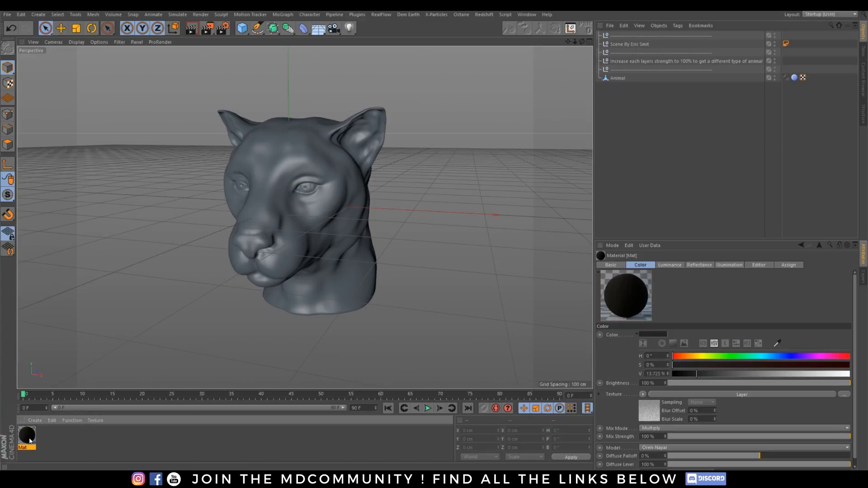
pyautogui.press('Delete')
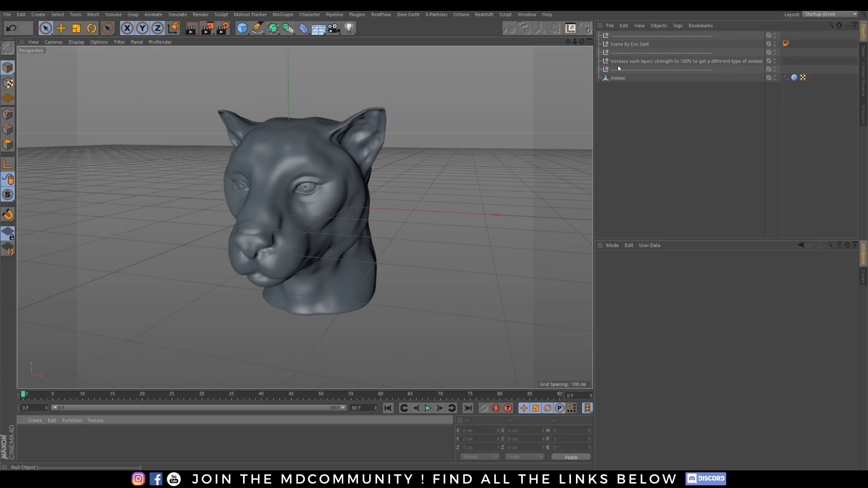
pyautogui.click(620, 69)
pyautogui.keyDown('shift'); pyautogui.click(631, 37); pyautogui.keyUp('shift')
pyautogui.press('Delete')
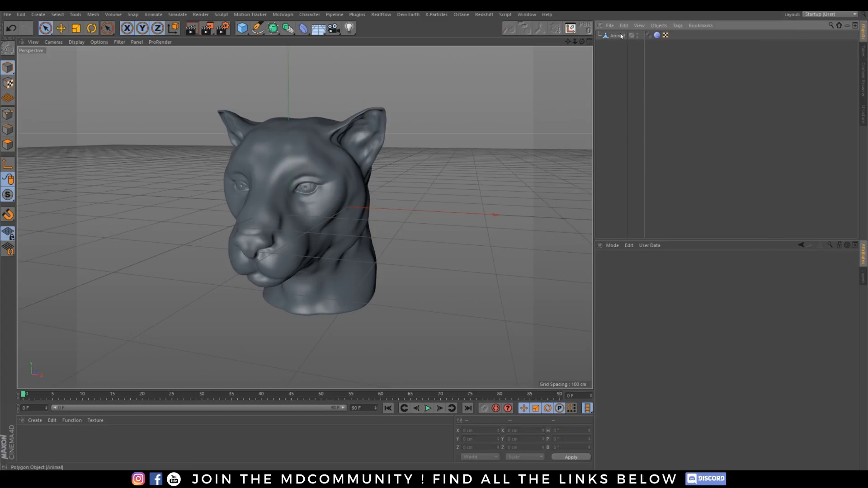
# Step: Convert the sculpted Animal with Current State to Object and delete the original that carries the Sculpt tag
pyautogui.click(618, 36)
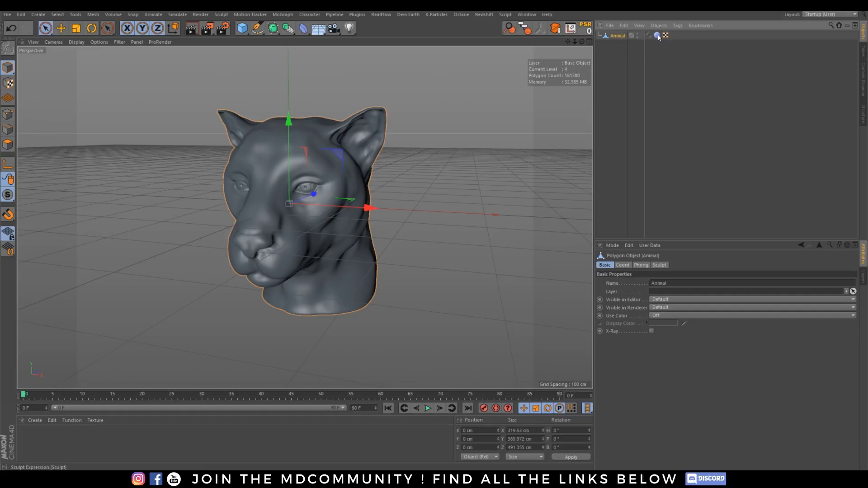
pyautogui.rightClick(617, 38)
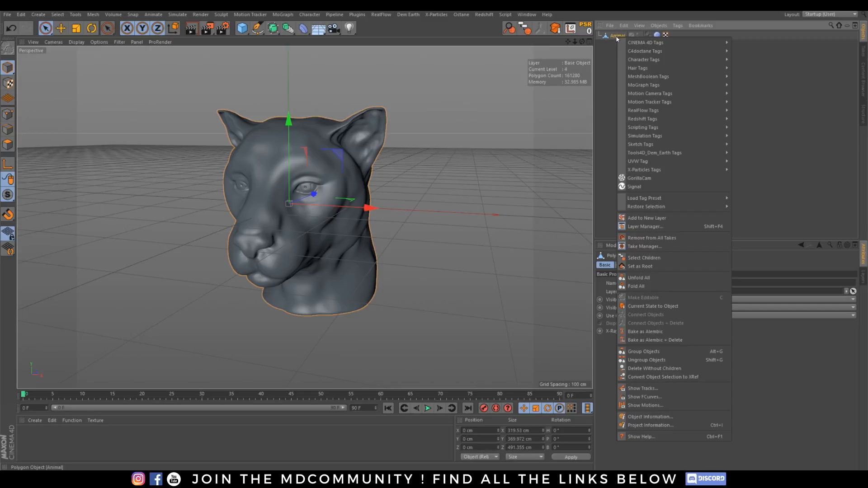
pyautogui.click(657, 306)
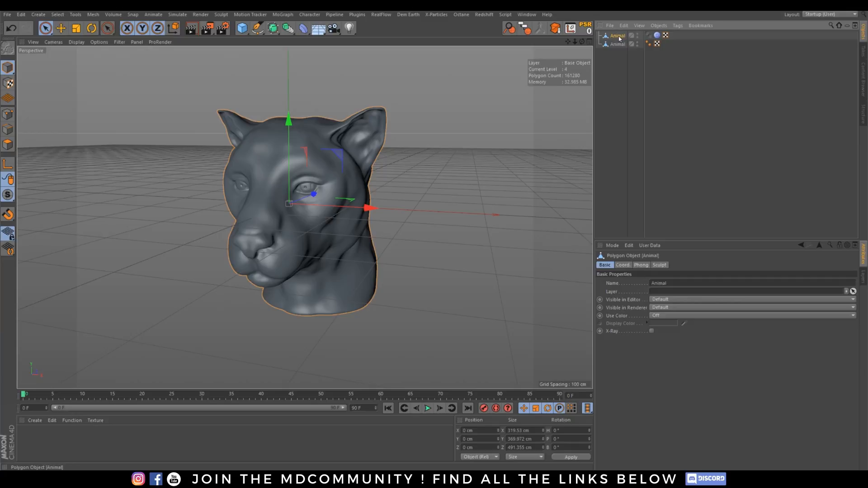
pyautogui.press('Delete')
# Step: Move the Animal head up along Y to 200 cm so its neck sits on the floor grid, and deselect it
pyautogui.moveTo(279, 218)
pyautogui.keyDown('alt'); pyautogui.mouseDown()
pyautogui.moveTo(291, 199)
pyautogui.moveTo(285, 205)
pyautogui.mouseUp(); pyautogui.keyUp('alt')
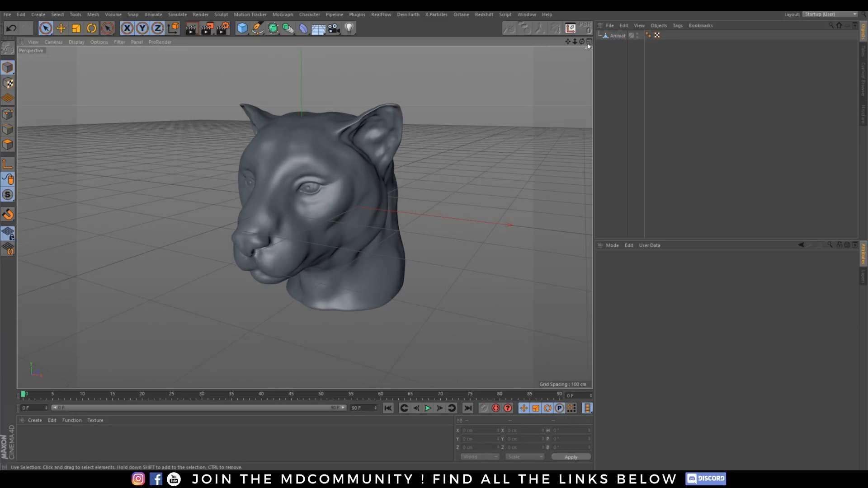
pyautogui.click(616, 36)
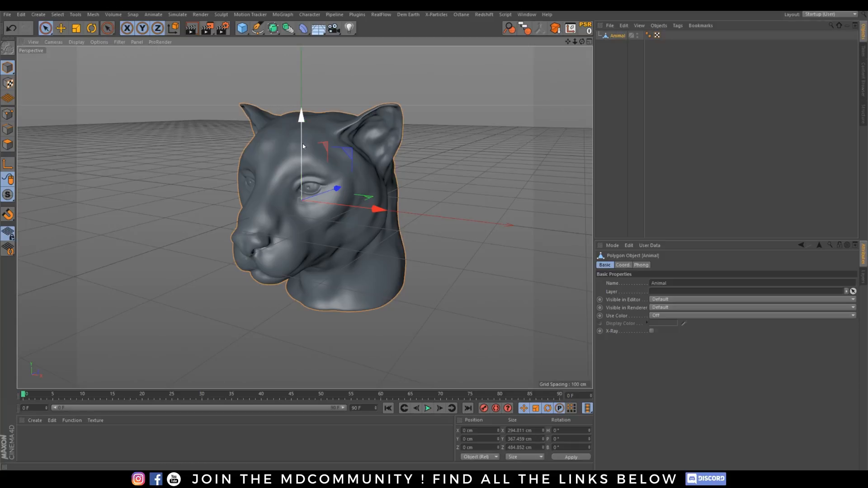
pyautogui.moveTo(303, 142); pyautogui.dragTo(308, 19)
pyautogui.keyDown('alt'); pyautogui.moveTo(338, 130); pyautogui.dragTo(349, 249, button='middle'); pyautogui.keyUp('alt')
pyautogui.keyDown('alt'); pyautogui.moveTo(281, 231); pyautogui.dragTo(364, 221); pyautogui.keyUp('alt')
pyautogui.keyDown('alt'); pyautogui.moveTo(262, 233); pyautogui.dragTo(287, 227, button='middle'); pyautogui.keyUp('alt')
pyautogui.keyDown('alt'); pyautogui.moveTo(287, 228); pyautogui.dragTo(272, 238); pyautogui.keyUp('alt')
pyautogui.click(610, 126)
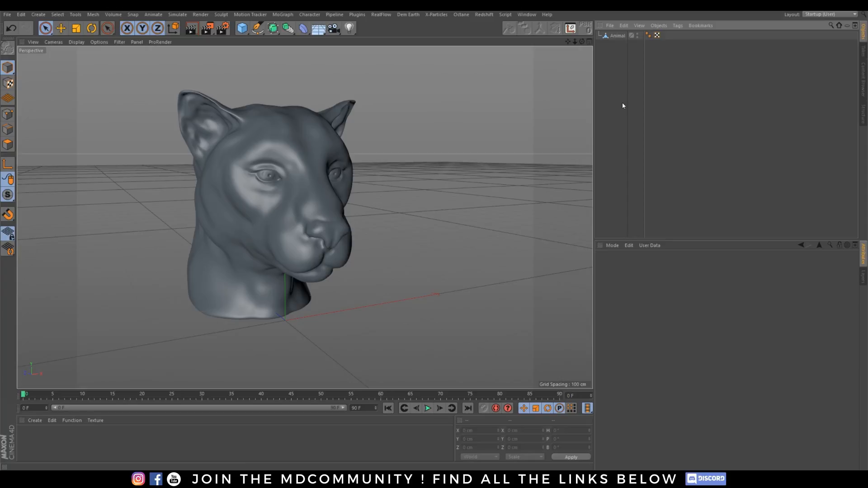
# Step: Select the Animal object again
pyautogui.click(613, 38)
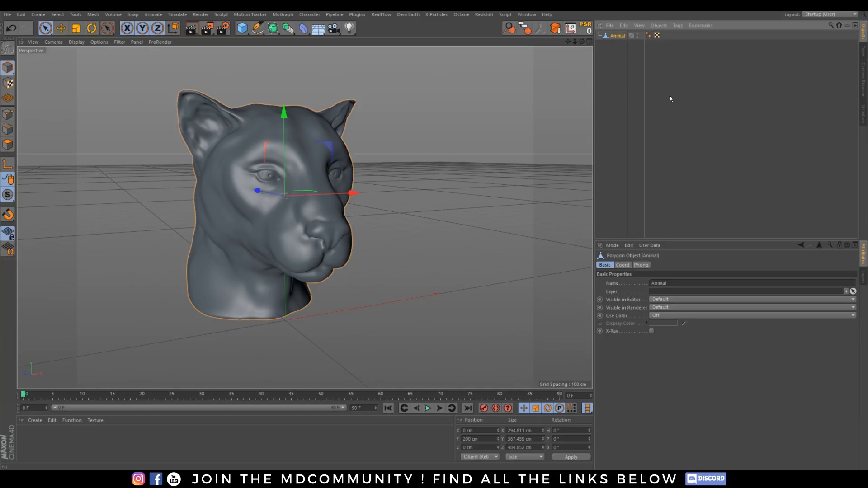
pyautogui.click(616, 53)
pyautogui.click(616, 38)
pyautogui.keyDown('alt'); pyautogui.moveTo(290, 209); pyautogui.dragTo(302, 207, button='middle'); pyautogui.keyUp('alt')
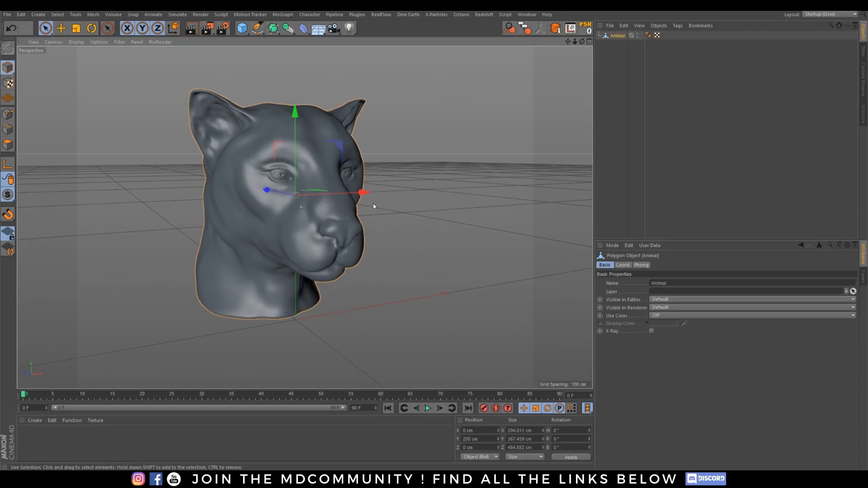
# Step: Create an Instance object that references the Animal head
pyautogui.click(624, 42)
pyautogui.click(618, 38)
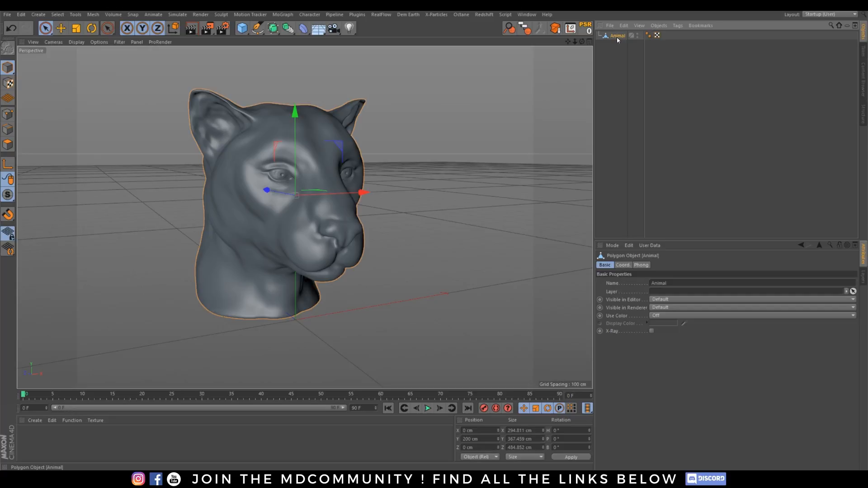
pyautogui.click(285, 30)
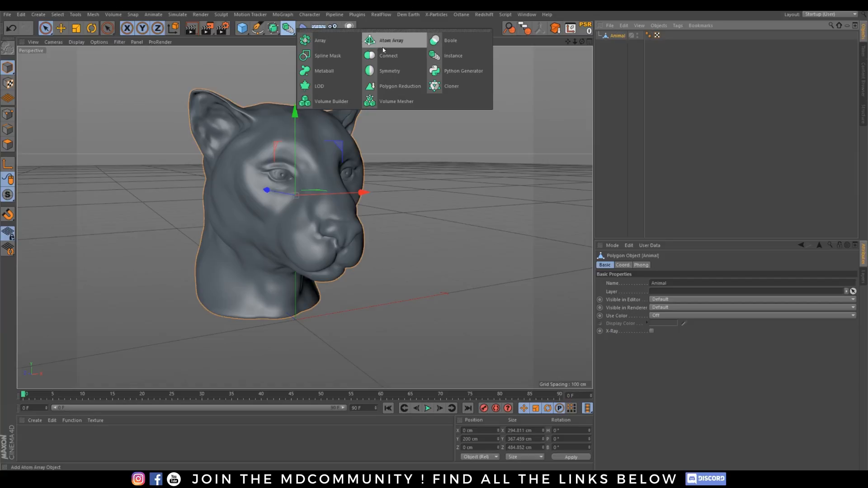
pyautogui.click(453, 56)
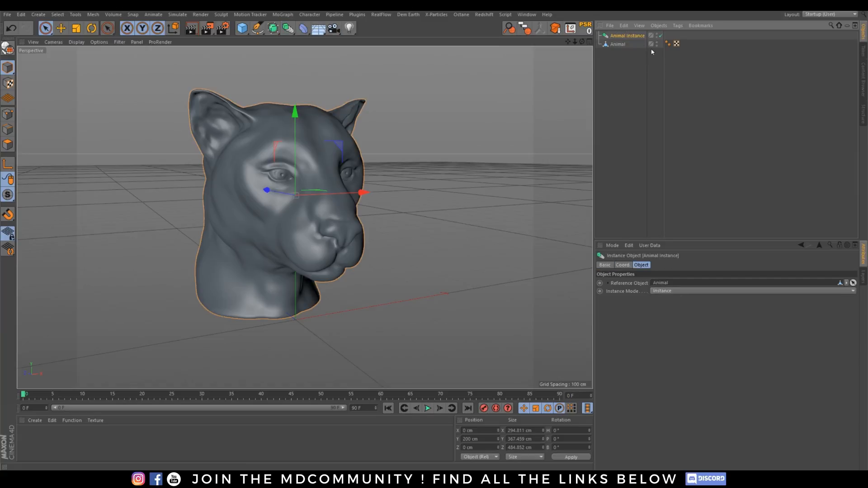
pyautogui.click(618, 44)
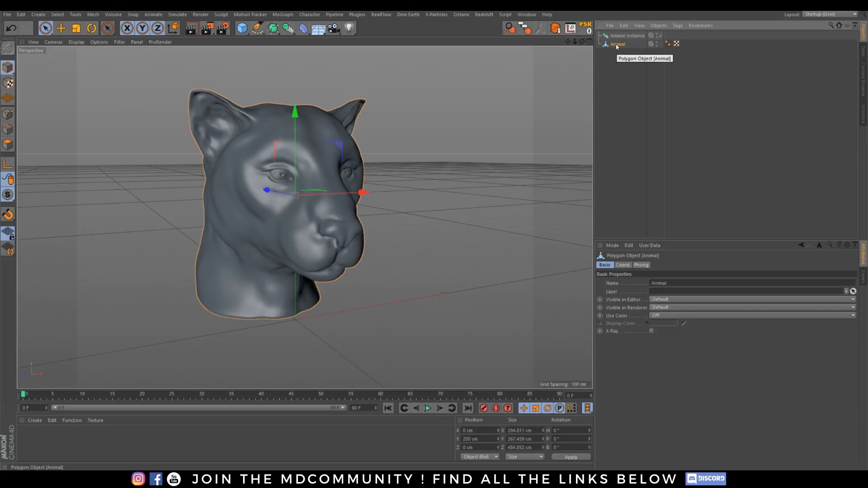
pyautogui.hotkey('alt', 'g')
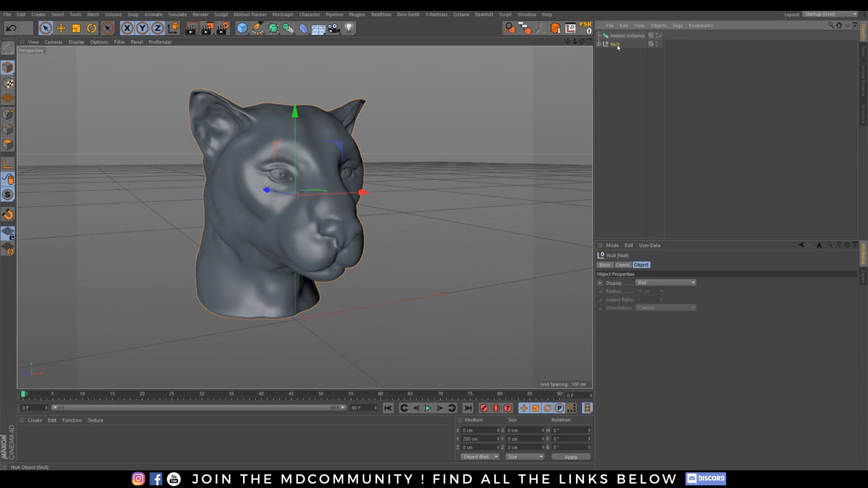
pyautogui.click(600, 45)
pyautogui.click(616, 53)
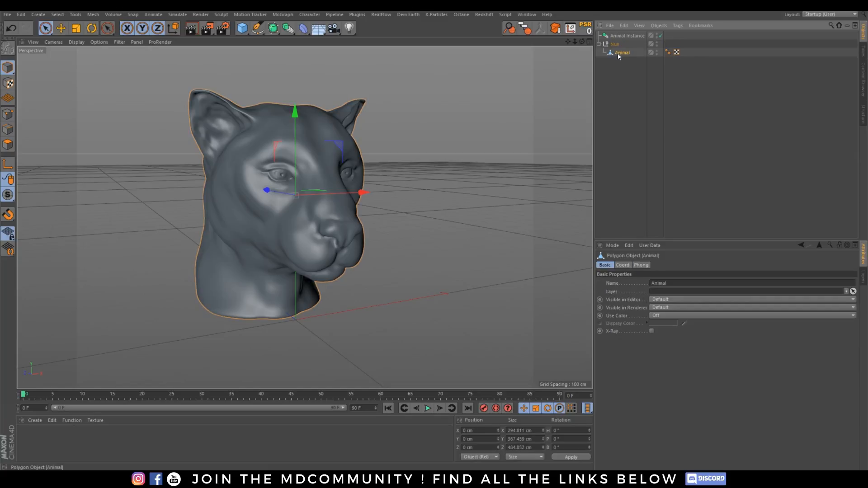
pyautogui.click(613, 44)
pyautogui.press('Delete')
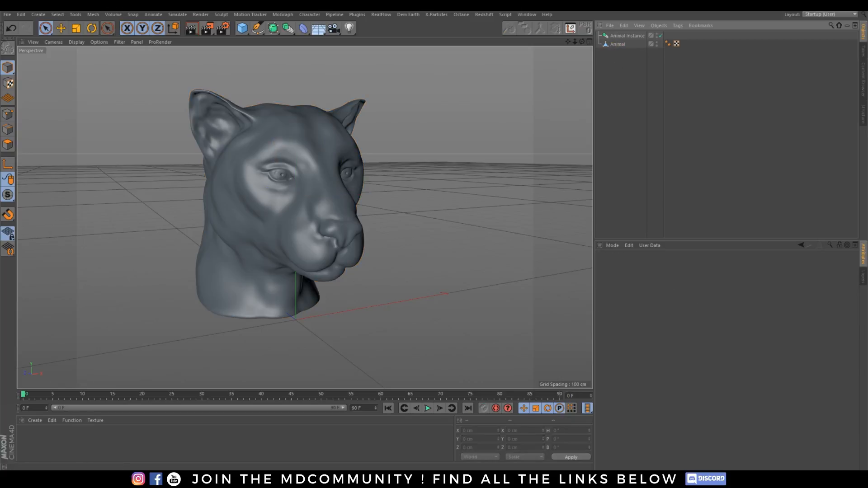
# Step: Add a Null object and place it between Animal Instance and Animal in the object list
pyautogui.moveTo(242, 28); pyautogui.dragTo(269, 42)
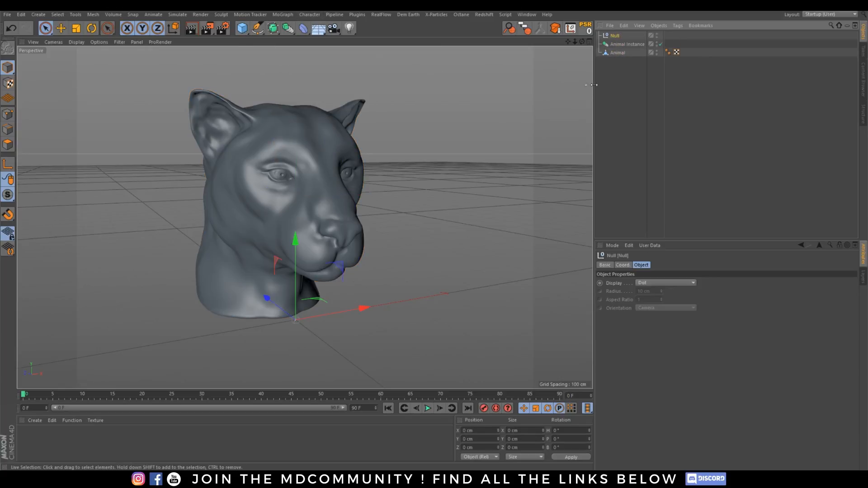
pyautogui.moveTo(616, 40)
pyautogui.mouseDown()
pyautogui.moveTo(612, 54)
pyautogui.moveTo(614, 44)
pyautogui.mouseUp()
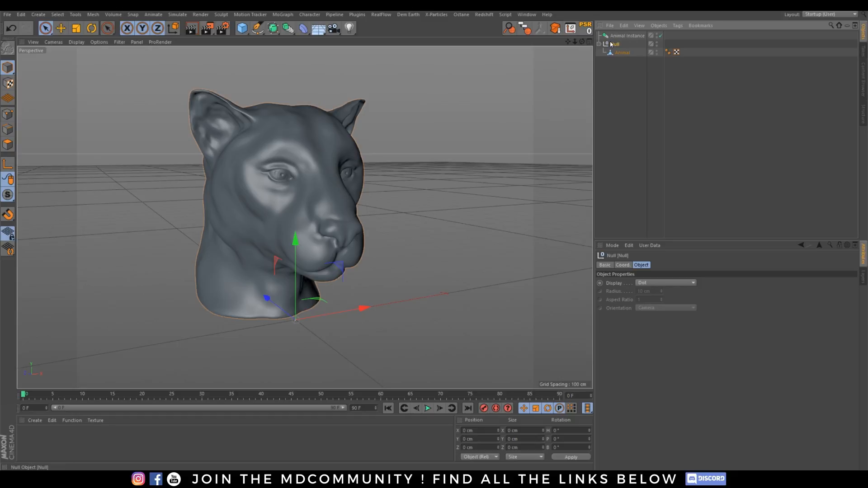
pyautogui.moveTo(620, 53); pyautogui.dragTo(618, 59)
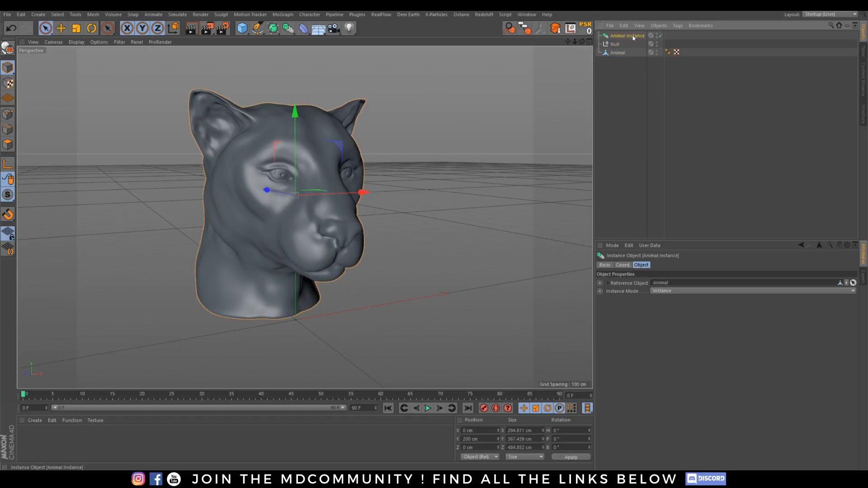
# Step: Try hiding the Animal object itself in editor and renderer, and restore its default visibility
pyautogui.keyDown('alt'); pyautogui.moveTo(309, 218); pyautogui.dragTo(291, 237); pyautogui.keyUp('alt')
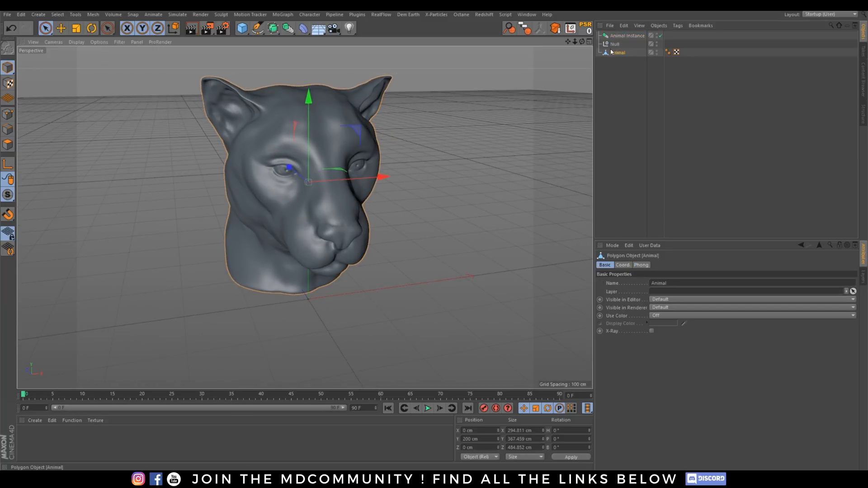
pyautogui.keyDown('alt'); pyautogui.moveTo(288, 174); pyautogui.dragTo(311, 185); pyautogui.keyUp('alt')
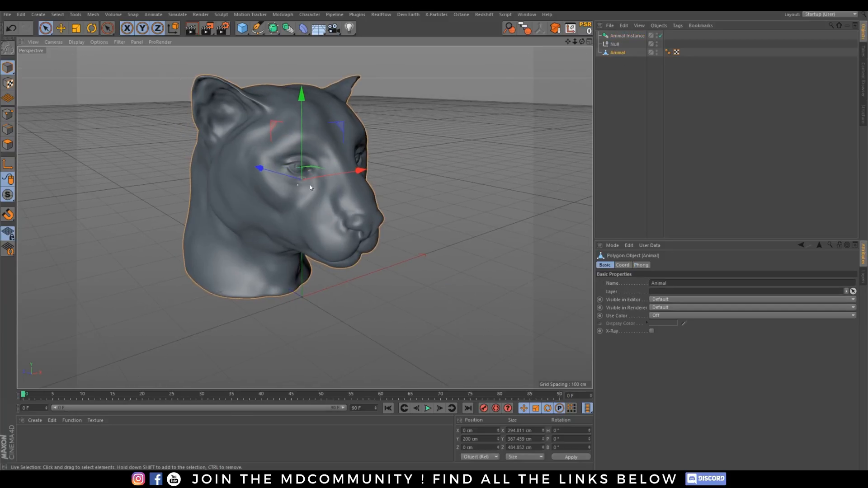
pyautogui.keyDown('ctrl'); pyautogui.click(658, 53); pyautogui.keyUp('ctrl')
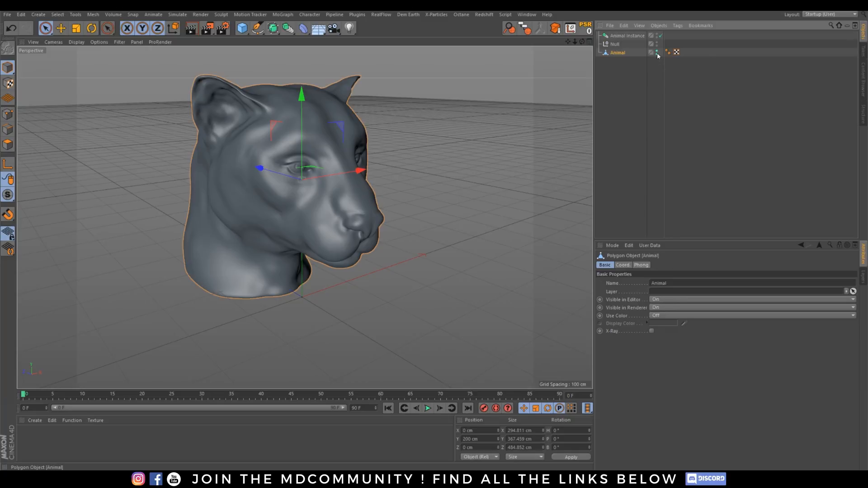
pyautogui.keyDown('ctrl'); pyautogui.click(658, 53); pyautogui.keyUp('ctrl')
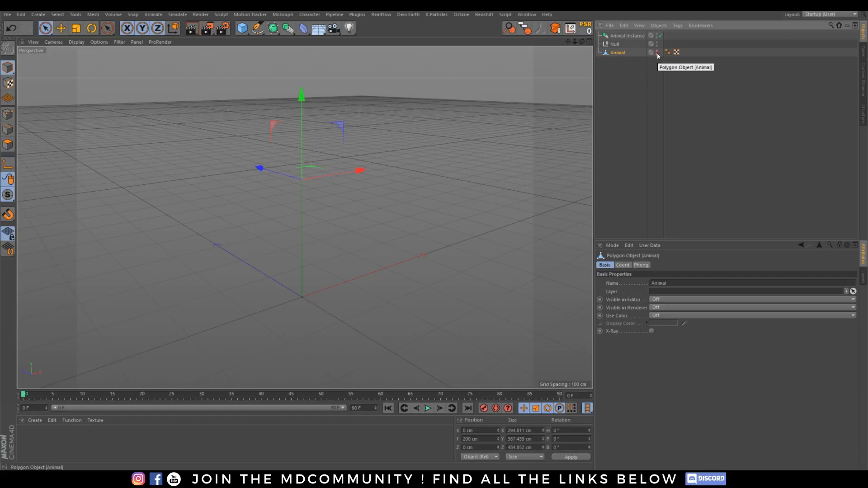
pyautogui.click(628, 36)
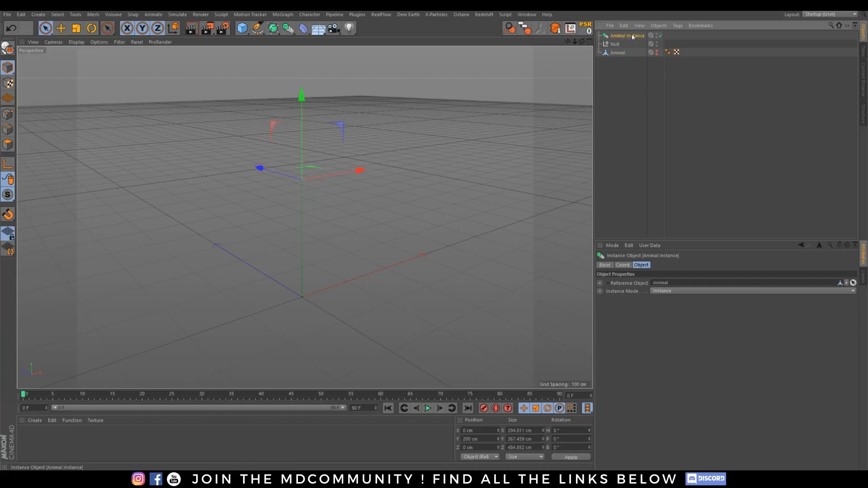
pyautogui.keyDown('ctrl'); pyautogui.click(658, 52); pyautogui.keyUp('ctrl')
# Step: Nest Animal inside the Null, hide the Null in editor and renderer, collapse it and select Animal Instance
pyautogui.moveTo(619, 53); pyautogui.dragTo(613, 44)
pyautogui.click(614, 43)
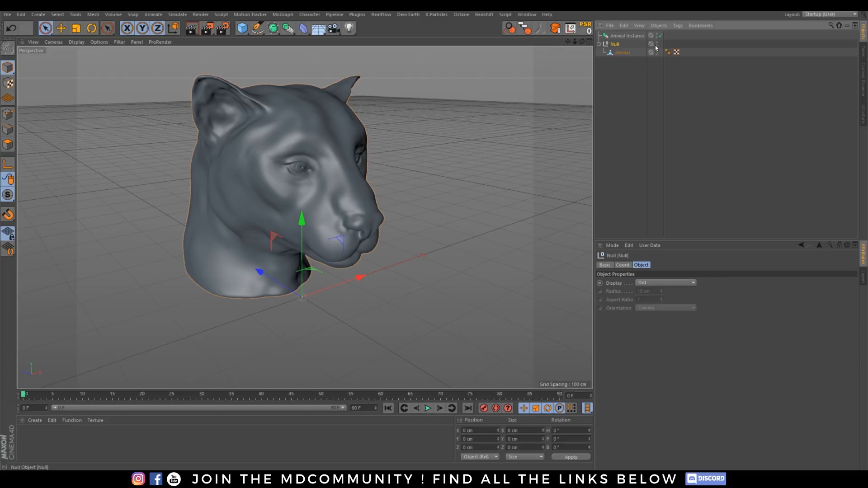
pyautogui.click(658, 46)
pyautogui.click(626, 53)
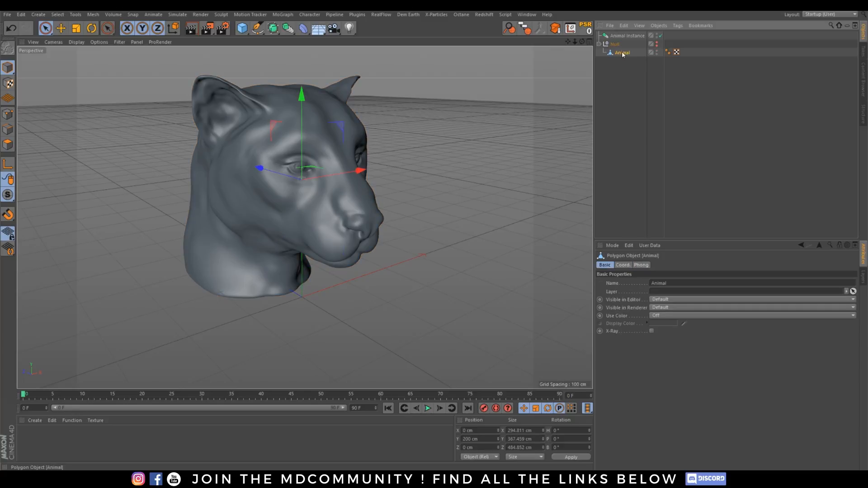
pyautogui.click(599, 44)
pyautogui.click(620, 36)
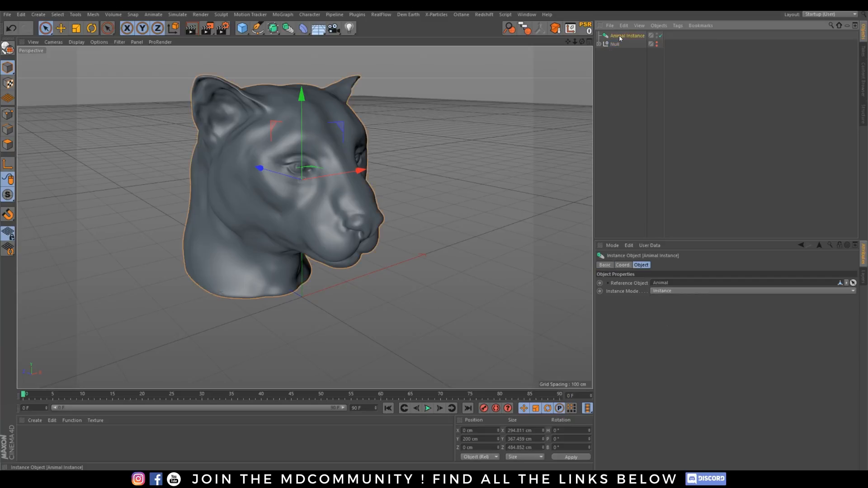
pyautogui.keyDown('alt'); pyautogui.moveTo(304, 191); pyautogui.dragTo(286, 182); pyautogui.keyUp('alt')
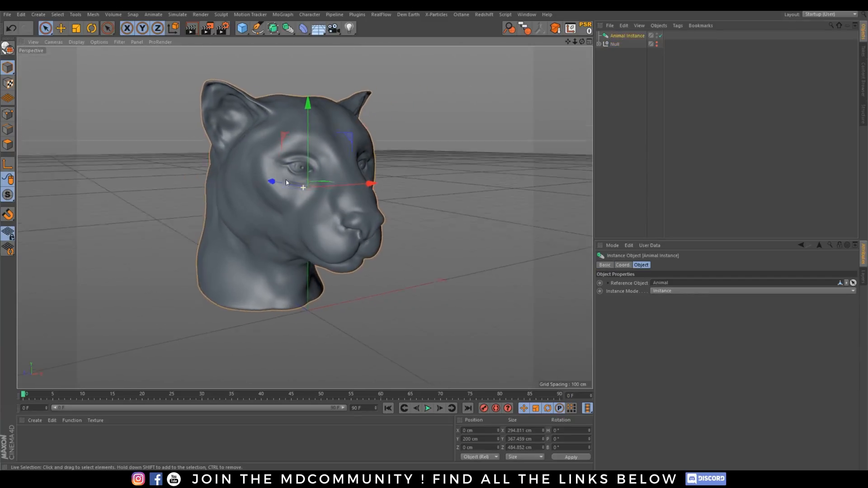
pyautogui.click(615, 44)
pyautogui.click(600, 43)
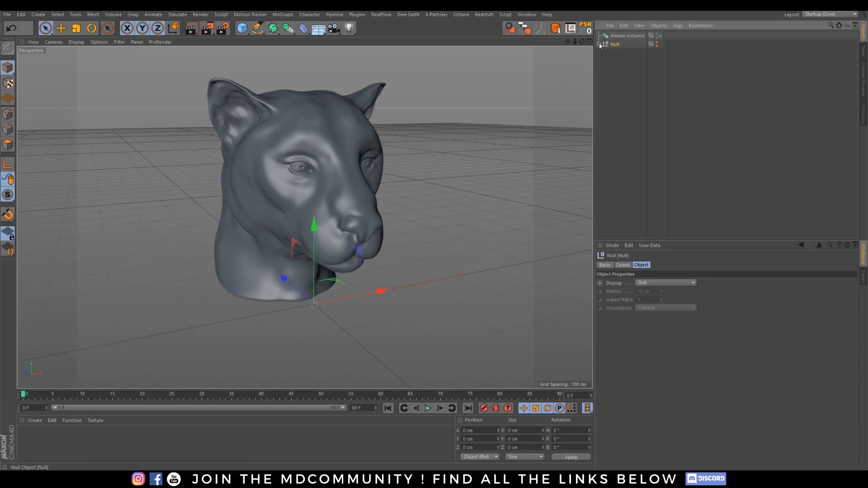
pyautogui.click(599, 43)
pyautogui.click(624, 36)
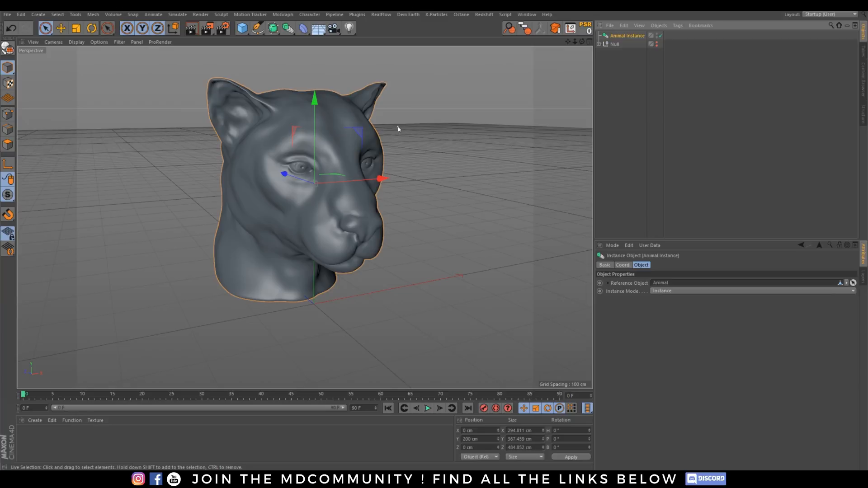
pyautogui.keyDown('alt'); pyautogui.moveTo(344, 138); pyautogui.dragTo(339, 236); pyautogui.keyUp('alt')
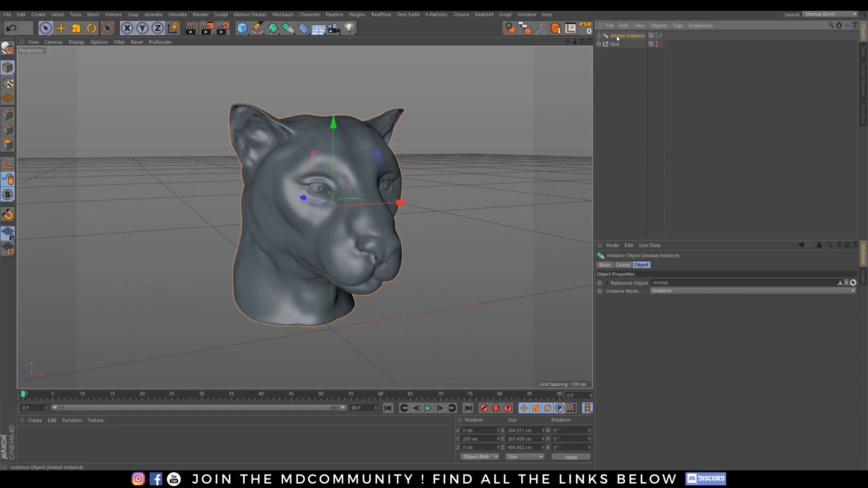
# Step: Add a Volume Builder and a Volume Mesher to the scene
pyautogui.click(274, 29)
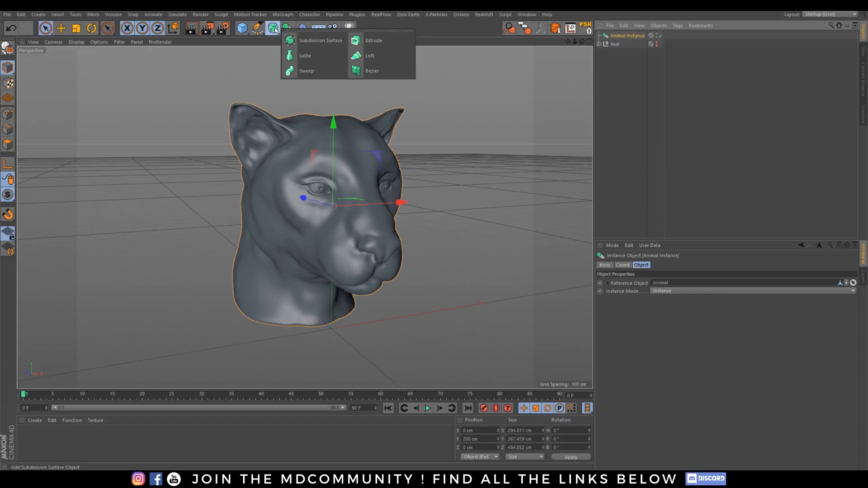
pyautogui.click(288, 28)
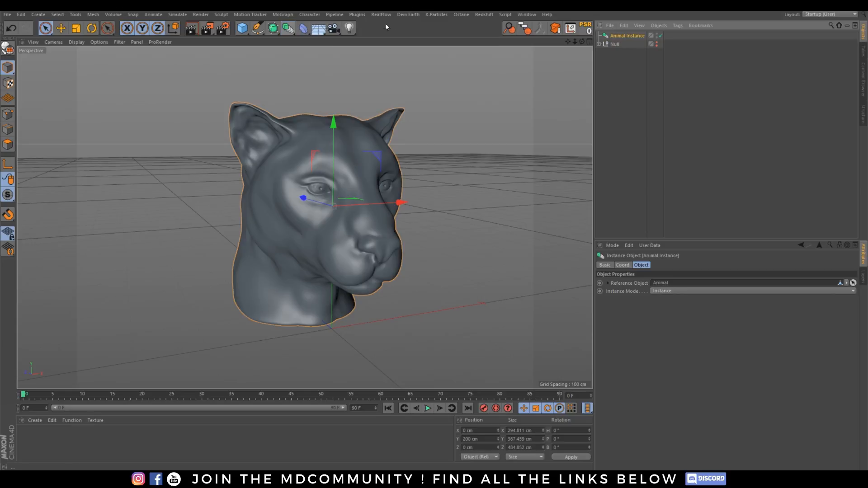
pyautogui.click(288, 29)
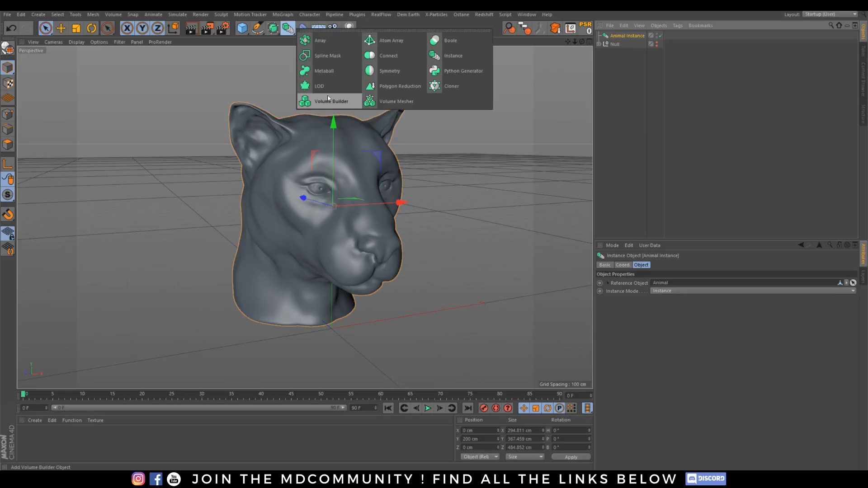
pyautogui.click(329, 100)
pyautogui.click(288, 28)
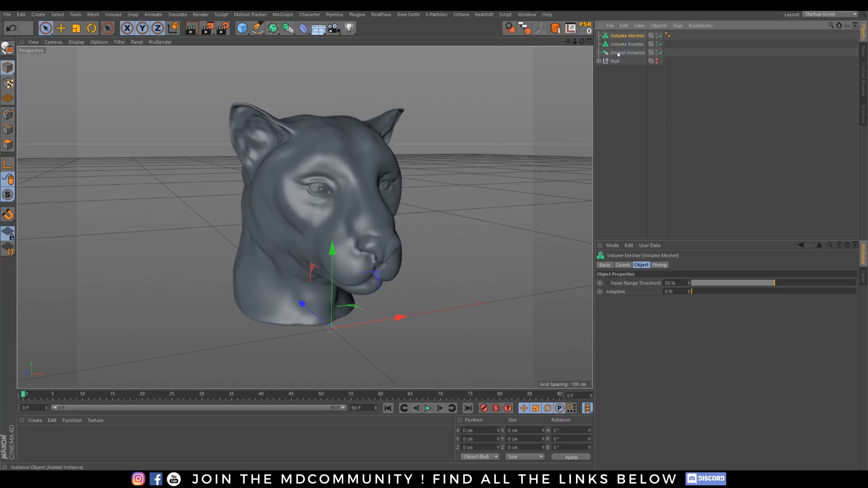
# Step: Nest Animal Instance inside the Volume Builder, and the Volume Builder inside the Volume Mesher
pyautogui.moveTo(619, 55); pyautogui.dragTo(621, 50)
pyautogui.moveTo(623, 45); pyautogui.dragTo(623, 45)
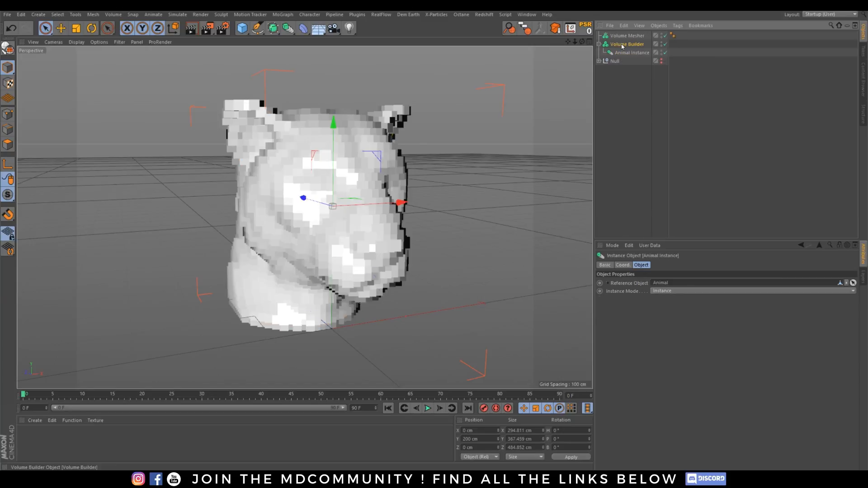
pyautogui.click(623, 44)
pyautogui.keyDown('alt'); pyautogui.moveTo(408, 183); pyautogui.dragTo(422, 201); pyautogui.keyUp('alt')
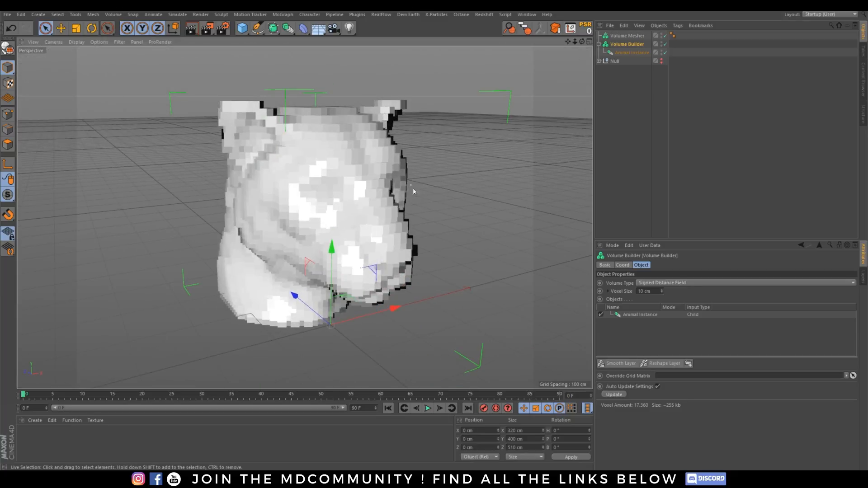
pyautogui.moveTo(632, 37); pyautogui.dragTo(632, 38)
pyautogui.keyDown('alt'); pyautogui.moveTo(350, 207); pyautogui.dragTo(373, 212); pyautogui.keyUp('alt')
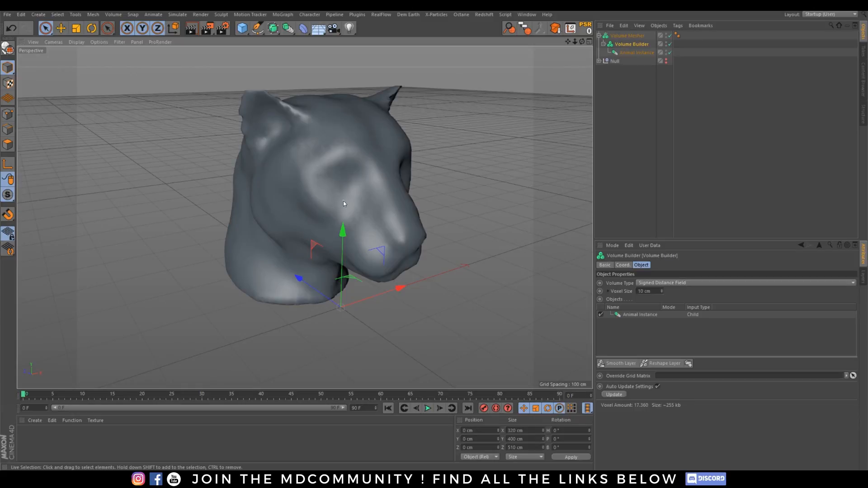
# Step: Try a voxel size of 2 cm on the Volume Builder and inspect the meshed head
pyautogui.doubleClick(647, 291)
pyautogui.write('2')
pyautogui.press('Return')
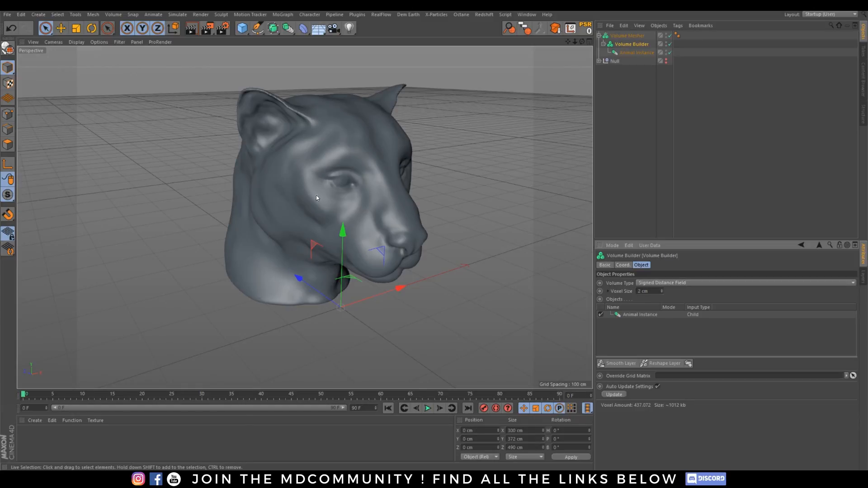
pyautogui.keyDown('alt'); pyautogui.moveTo(316, 194); pyautogui.dragTo(321, 241, button='middle'); pyautogui.keyUp('alt')
pyautogui.keyDown('alt'); pyautogui.moveTo(321, 242); pyautogui.dragTo(380, 223); pyautogui.keyUp('alt')
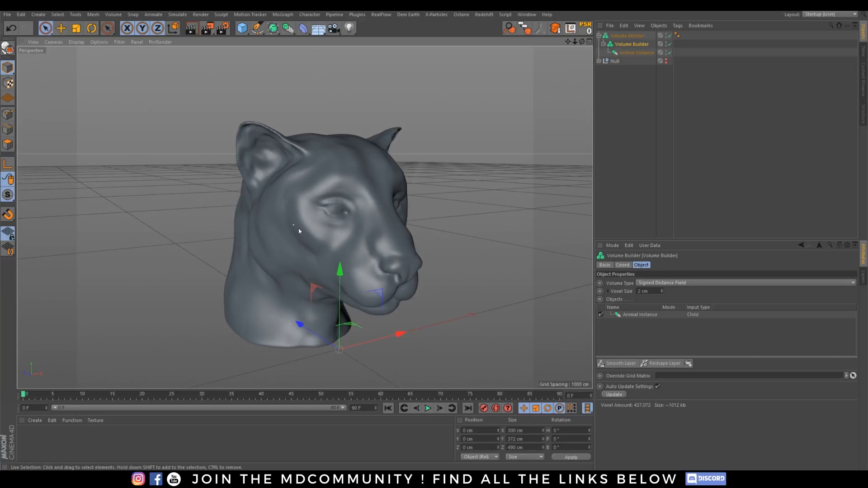
pyautogui.keyDown('alt'); pyautogui.moveTo(298, 229); pyautogui.dragTo(343, 231); pyautogui.keyUp('alt')
# Step: Set the Volume Builder's voxel size to 5 cm and its volume type to Fog
pyautogui.write('5')
pyautogui.press('Return')
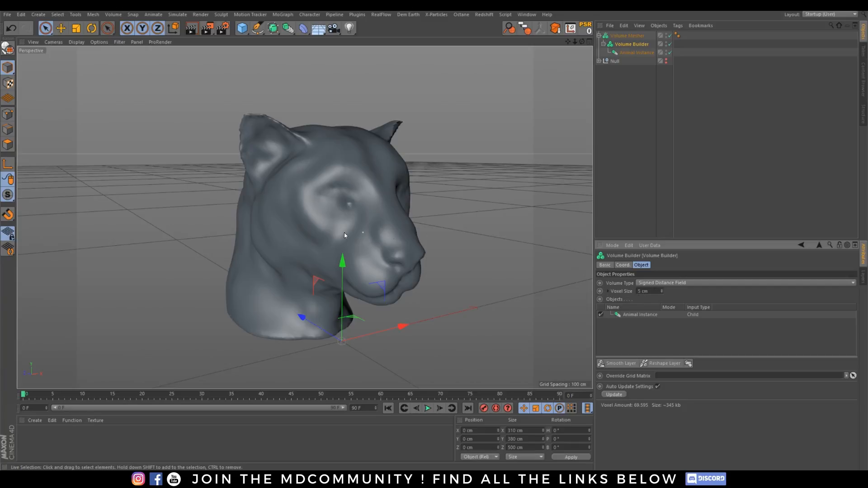
pyautogui.keyDown('alt'); pyautogui.moveTo(329, 236); pyautogui.dragTo(337, 234, button='middle'); pyautogui.keyUp('alt')
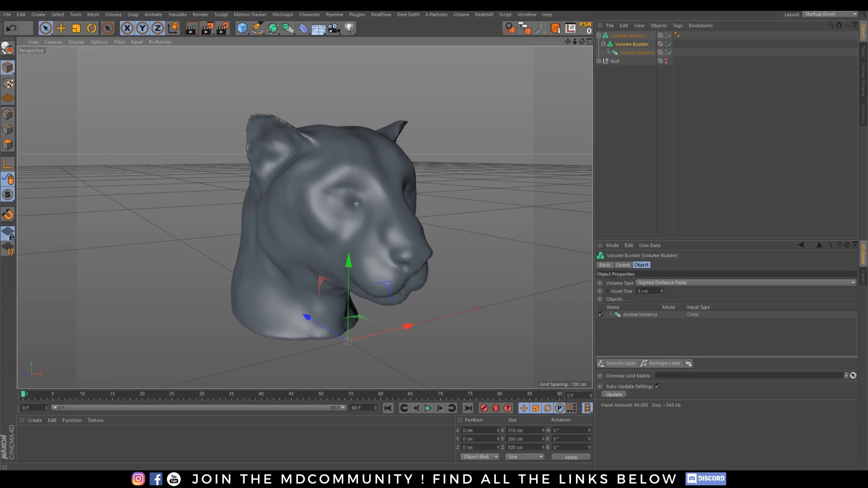
pyautogui.click(695, 287)
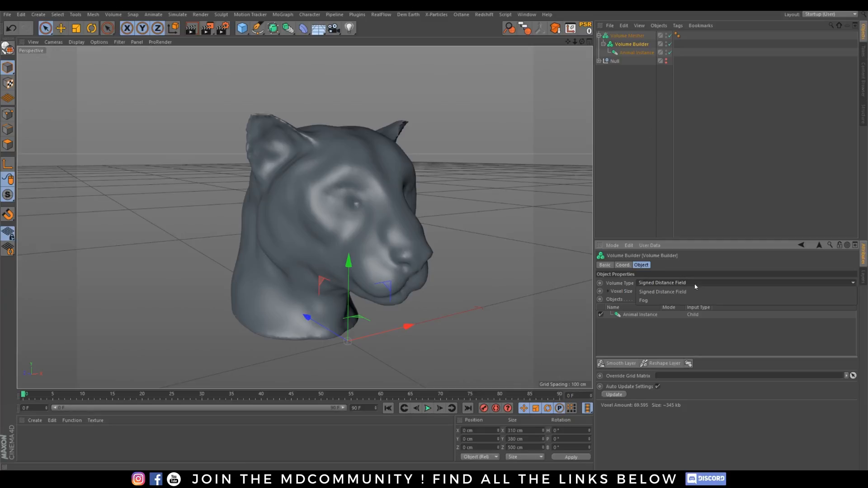
pyautogui.click(650, 299)
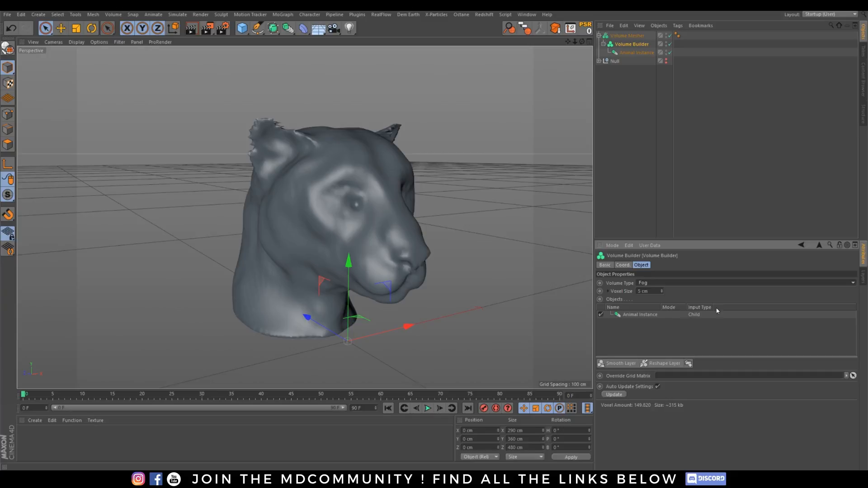
# Step: Add a Group Field to the scene and nest it inside the Volume Builder above Animal Instance
pyautogui.click(650, 102)
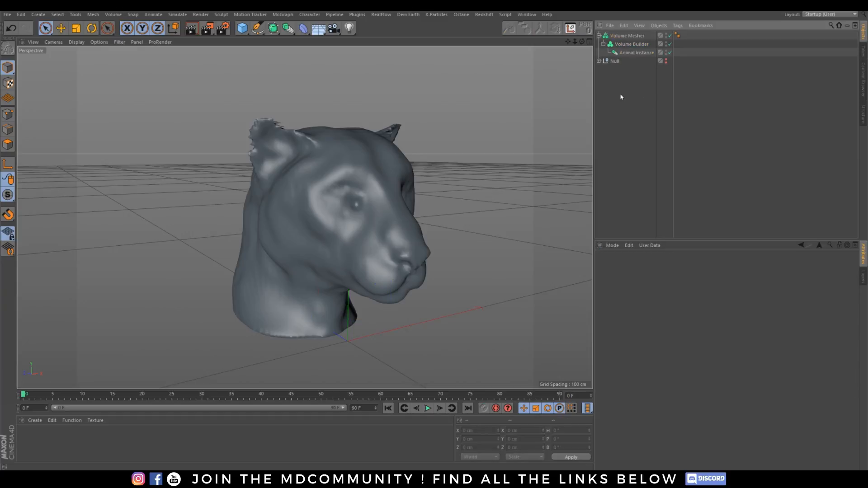
pyautogui.click(41, 15)
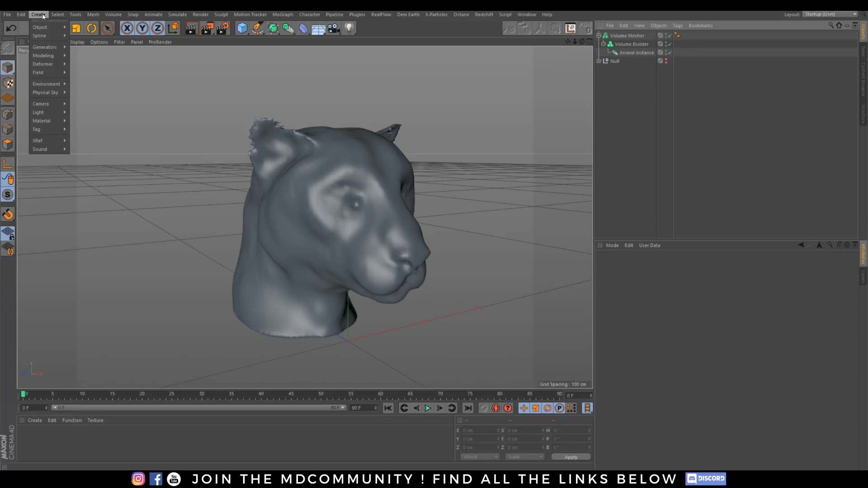
pyautogui.moveTo(48, 74)
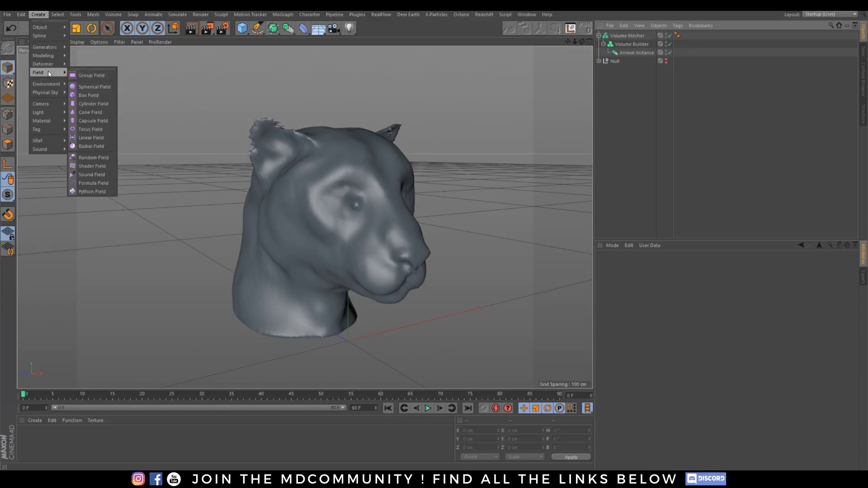
pyautogui.click(85, 75)
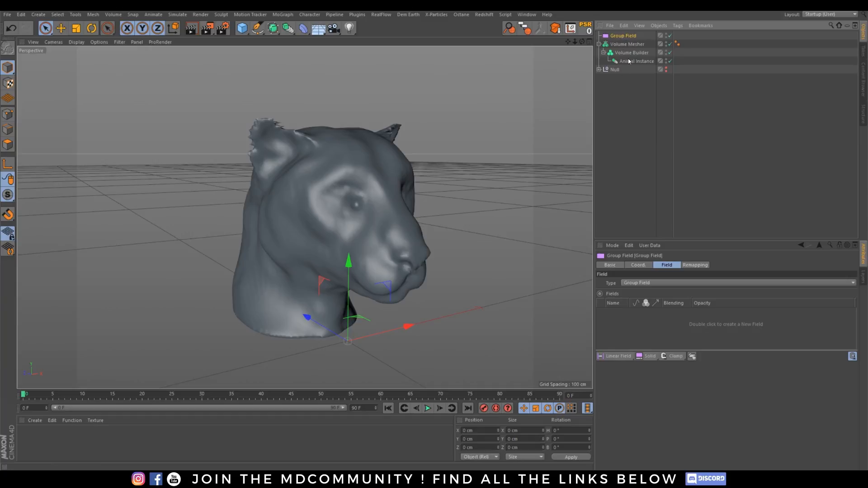
pyautogui.moveTo(617, 40); pyautogui.dragTo(627, 59)
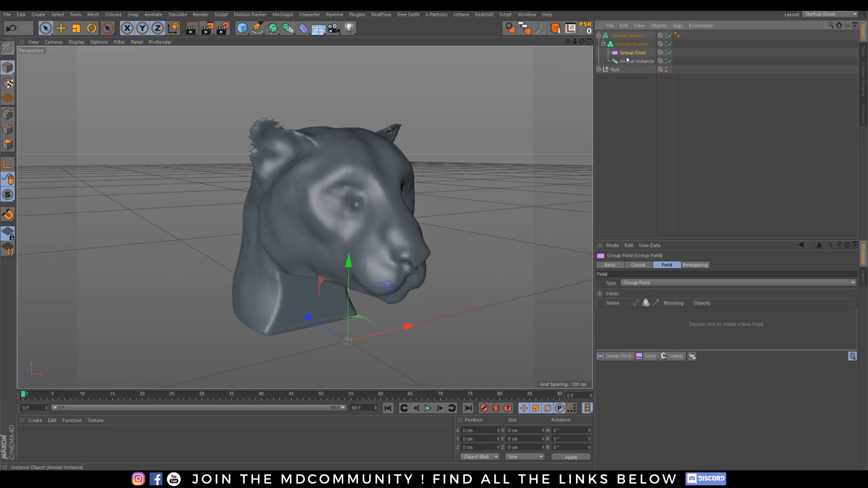
# Step: In the Volume Builder, set the Group Field's creation space to Objects and its mode to Multiply
pyautogui.click(635, 60)
pyautogui.click(632, 53)
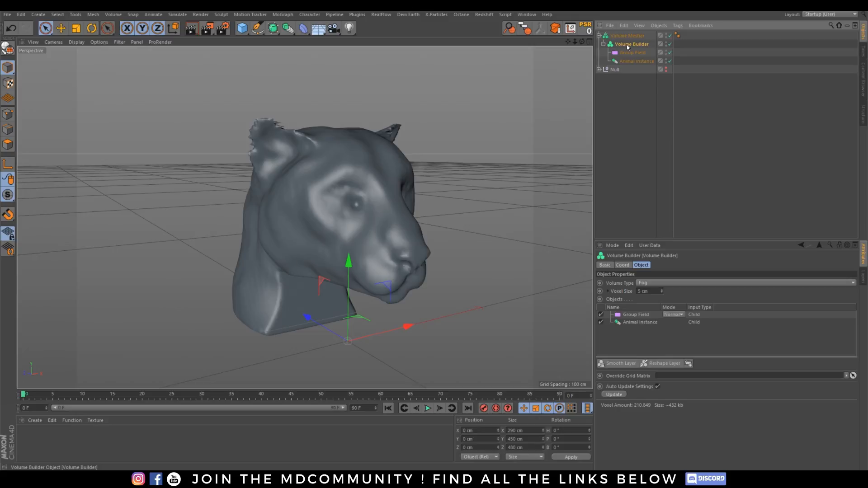
pyautogui.click(636, 315)
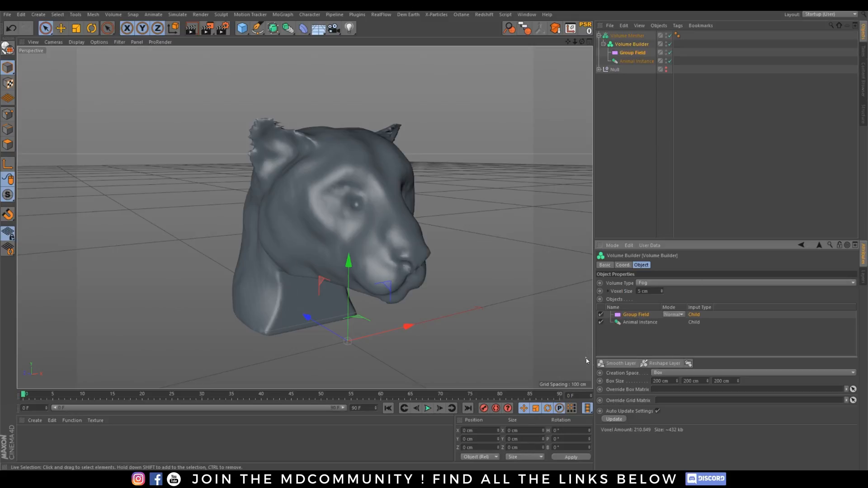
pyautogui.click(661, 373)
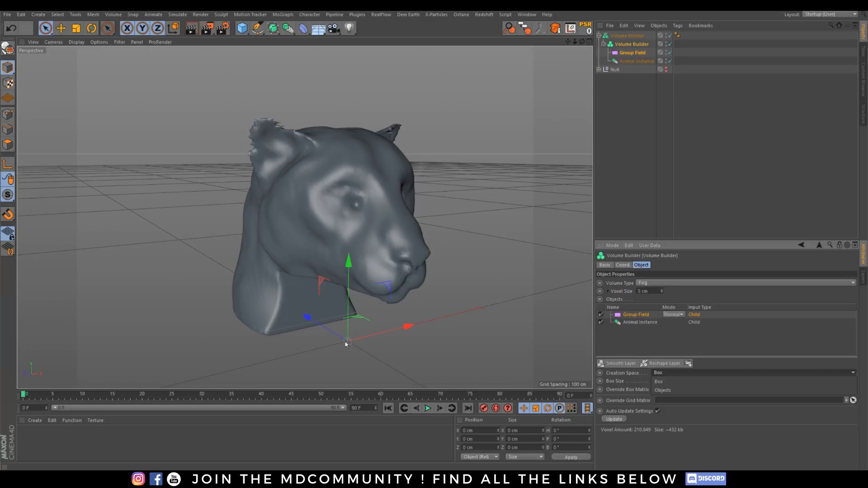
pyautogui.click(663, 390)
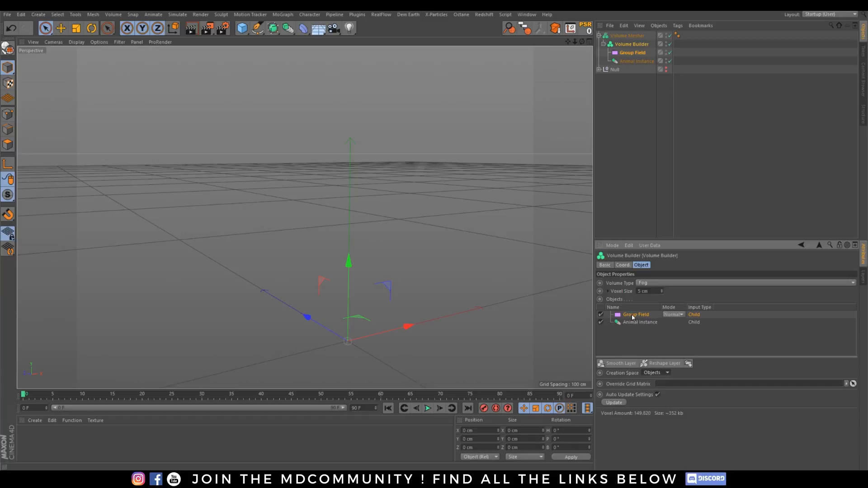
pyautogui.click(680, 315)
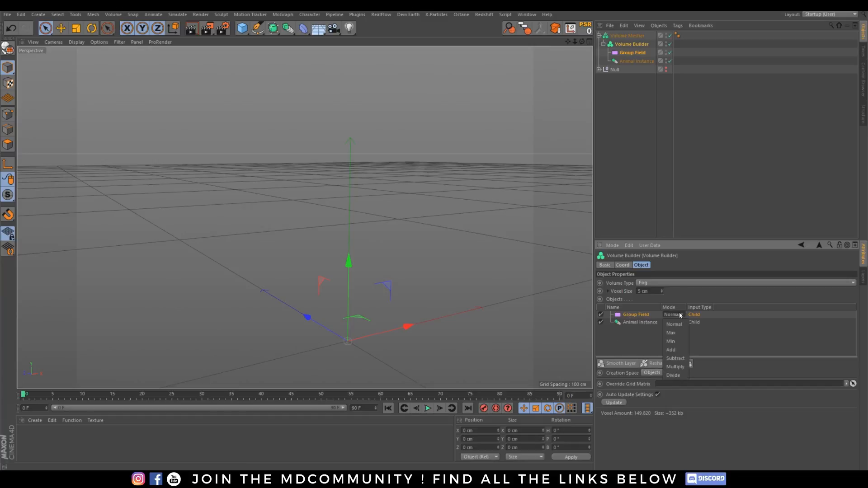
pyautogui.click(676, 366)
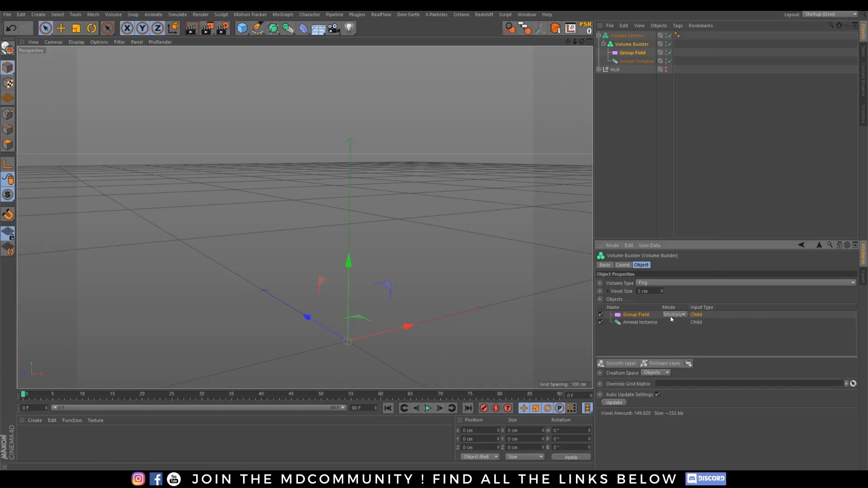
# Step: Add a Random Field to the scene and assign it to the Group Field's list of fields
pyautogui.click(621, 136)
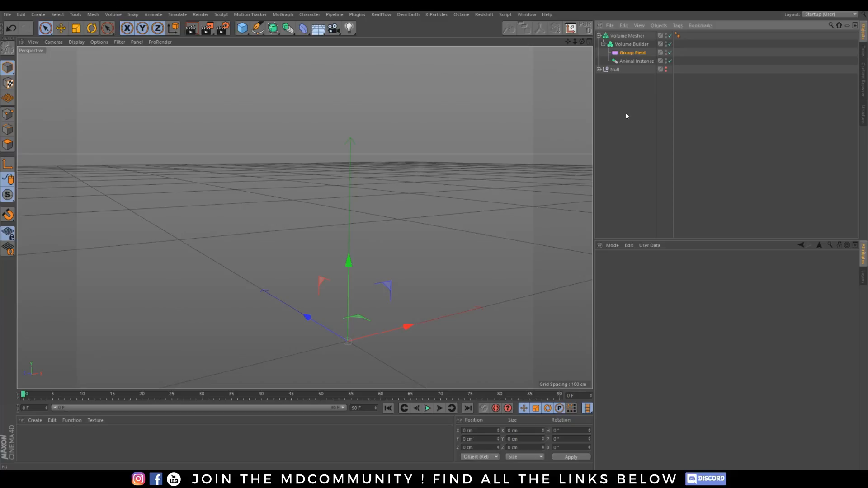
pyautogui.click(40, 15)
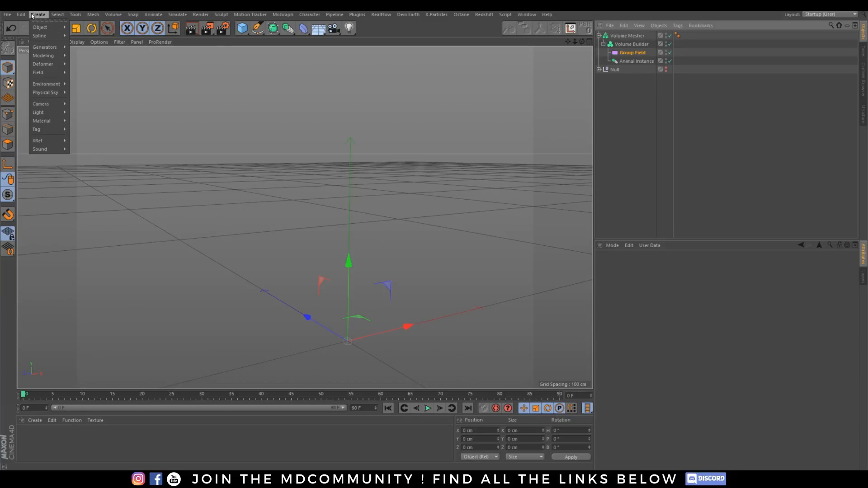
pyautogui.moveTo(48, 73)
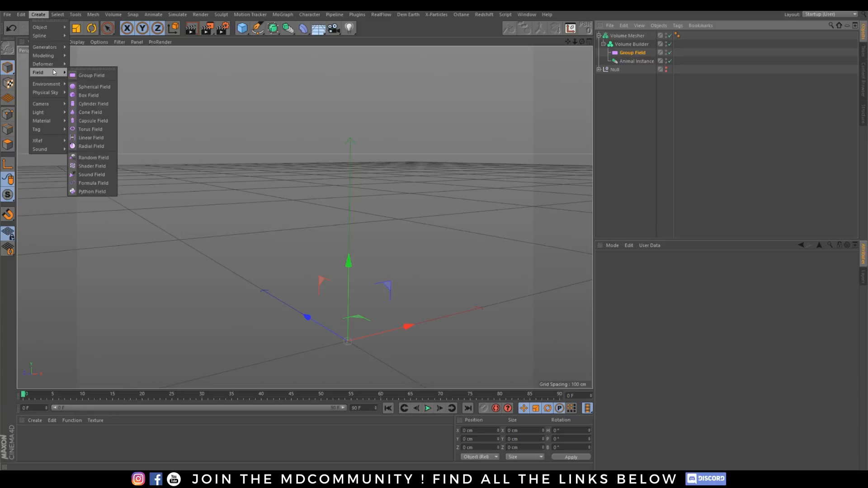
pyautogui.click(93, 157)
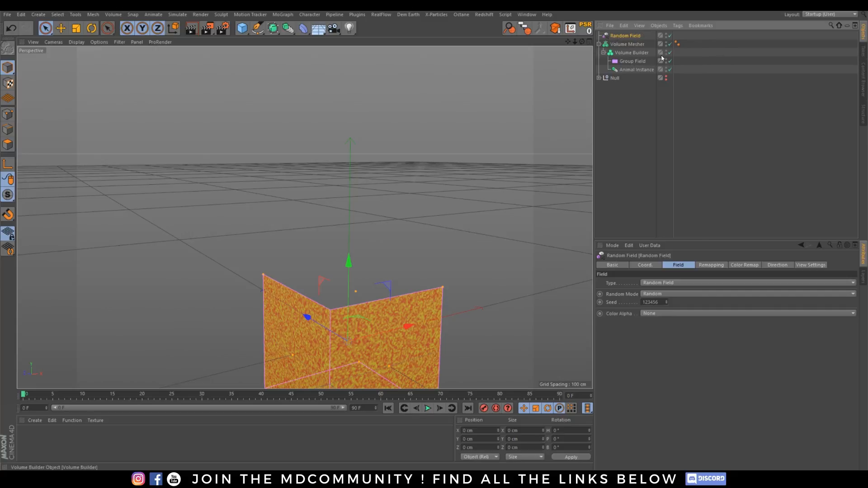
pyautogui.click(631, 61)
pyautogui.moveTo(621, 36); pyautogui.dragTo(652, 315)
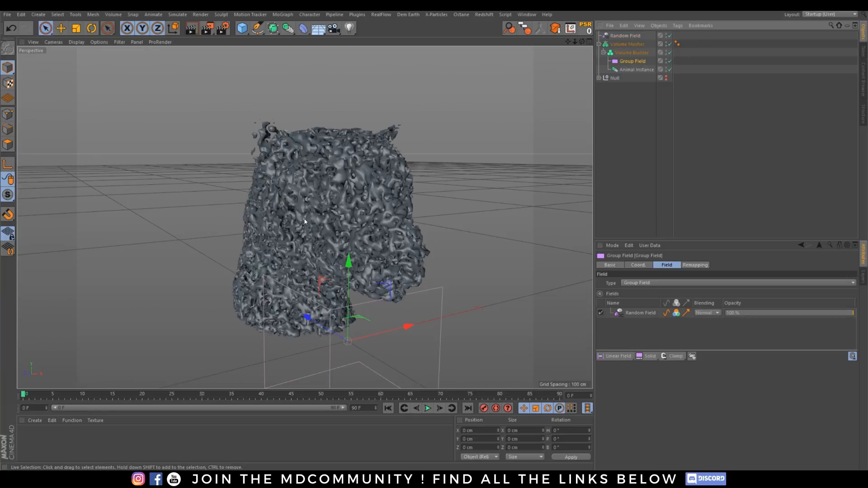
pyautogui.moveTo(366, 213)
pyautogui.keyDown('alt'); pyautogui.mouseDown()
pyautogui.moveTo(296, 232)
pyautogui.moveTo(286, 200)
pyautogui.moveTo(346, 197)
pyautogui.moveTo(358, 218)
pyautogui.mouseUp(); pyautogui.keyUp('alt')
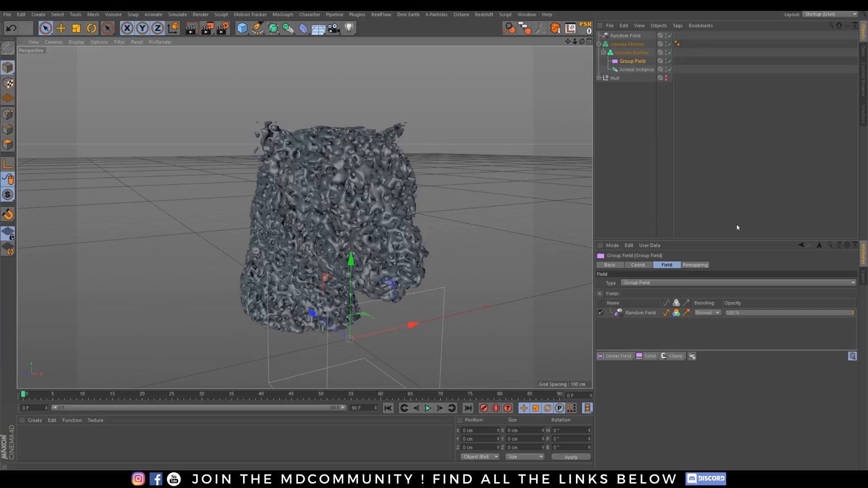
# Step: Set the random mode of the Group Field's Random Field layer to Noise
pyautogui.click(636, 312)
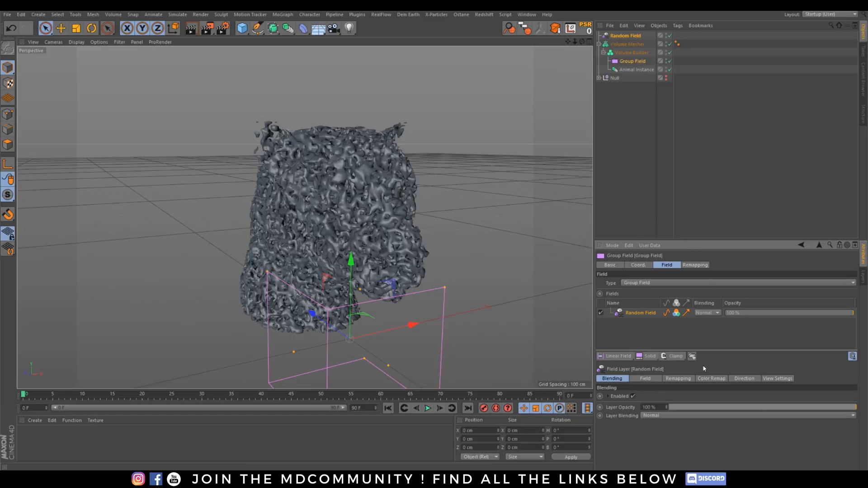
pyautogui.click(646, 379)
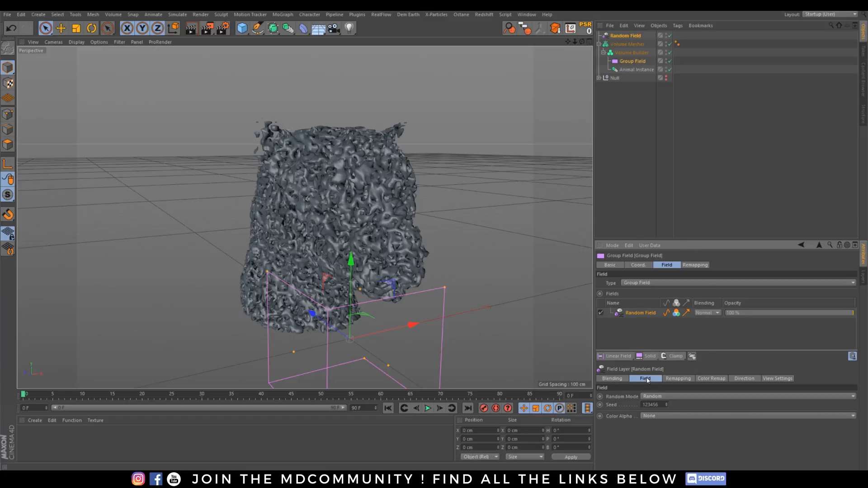
pyautogui.click(665, 397)
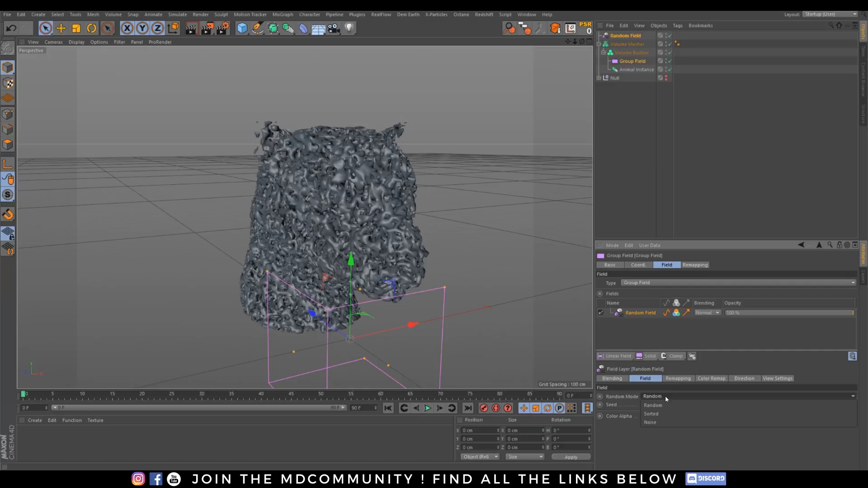
pyautogui.click(658, 423)
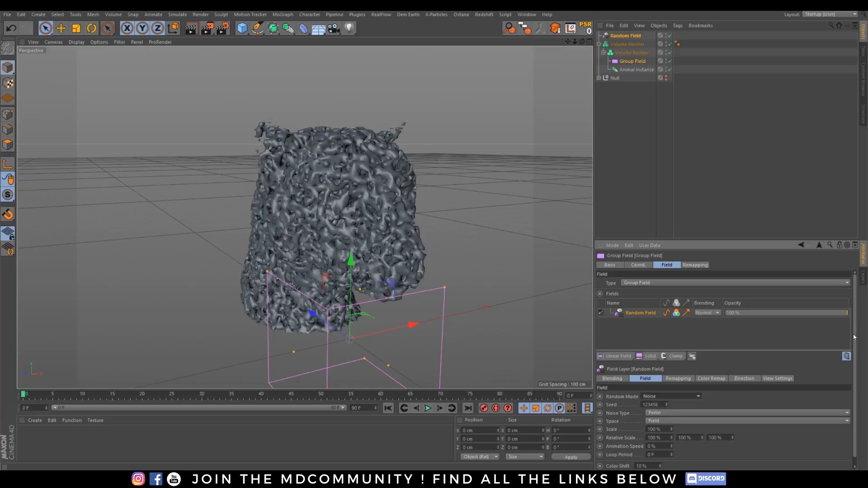
# Step: Try the Voronoi 2 and Cell Voronoi noise types on the Random Field
pyautogui.scroll(-1, 854, 337)
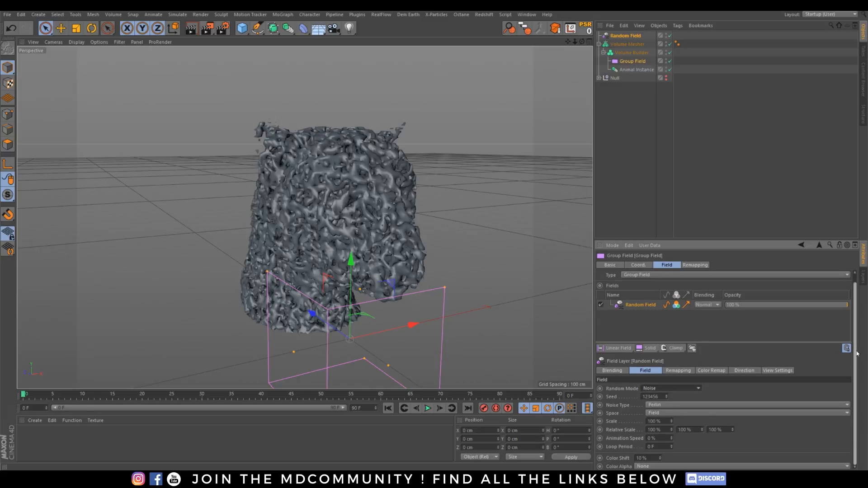
pyautogui.click(666, 407)
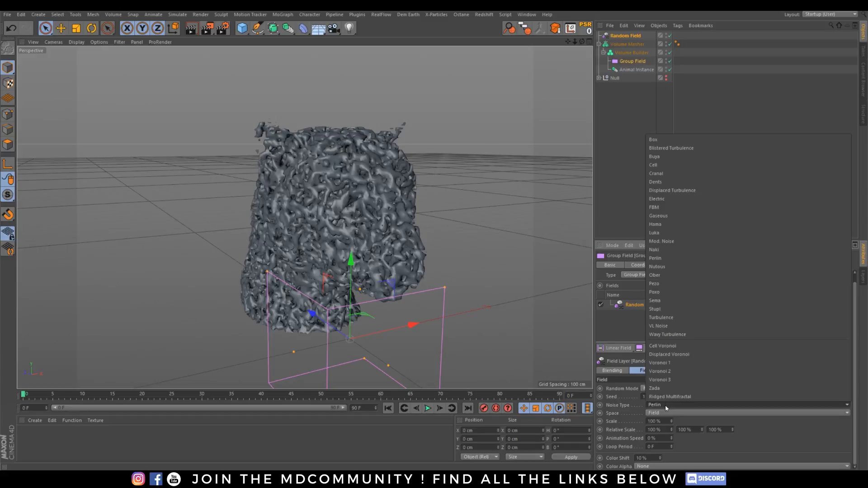
pyautogui.click(661, 371)
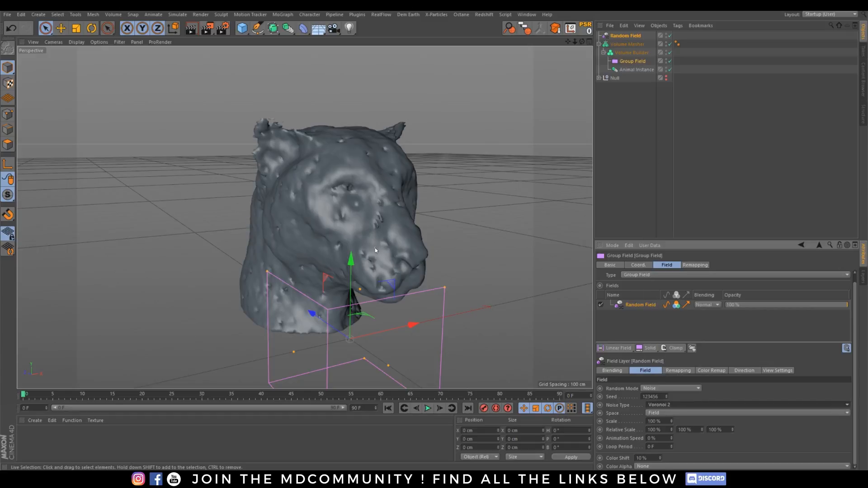
pyautogui.click(659, 407)
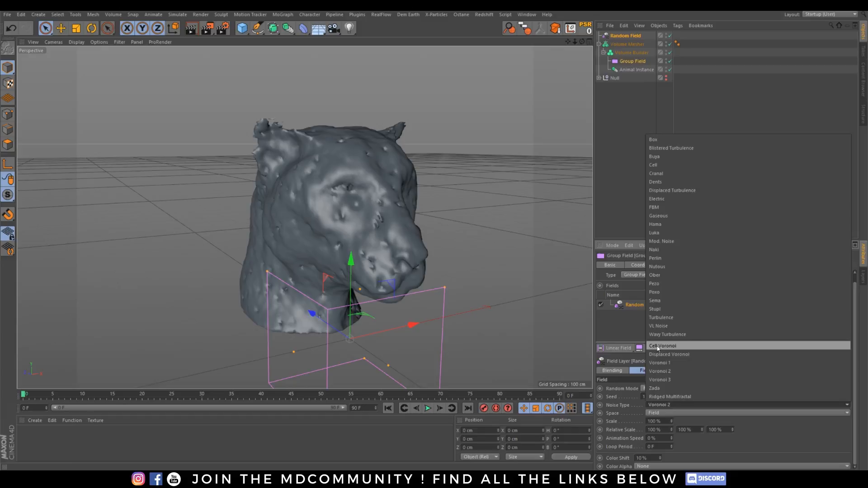
pyautogui.click(662, 346)
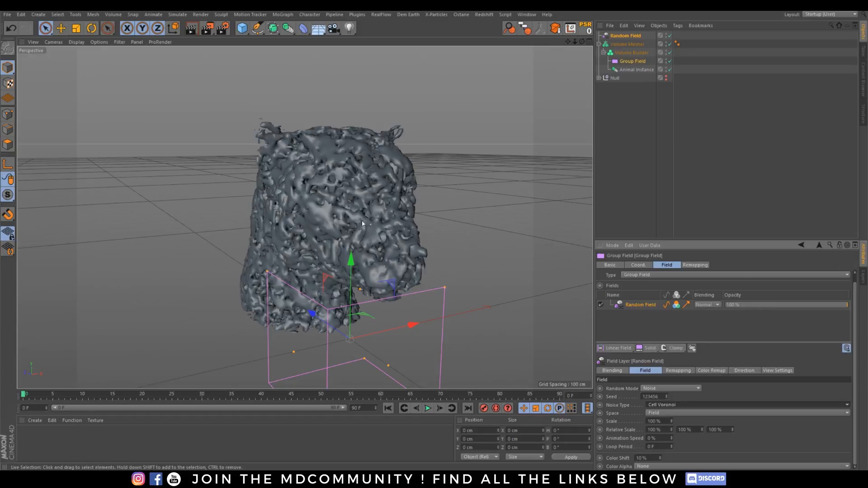
# Step: Set the Random Field's noise type to Cell and inspect the panther head up close
pyautogui.click(671, 406)
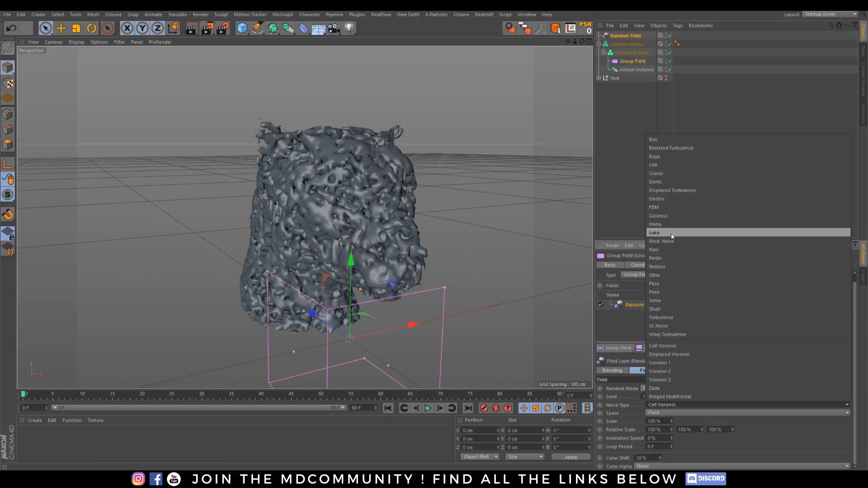
pyautogui.click(657, 166)
pyautogui.keyDown('alt'); pyautogui.moveTo(346, 222); pyautogui.dragTo(358, 208); pyautogui.keyUp('alt')
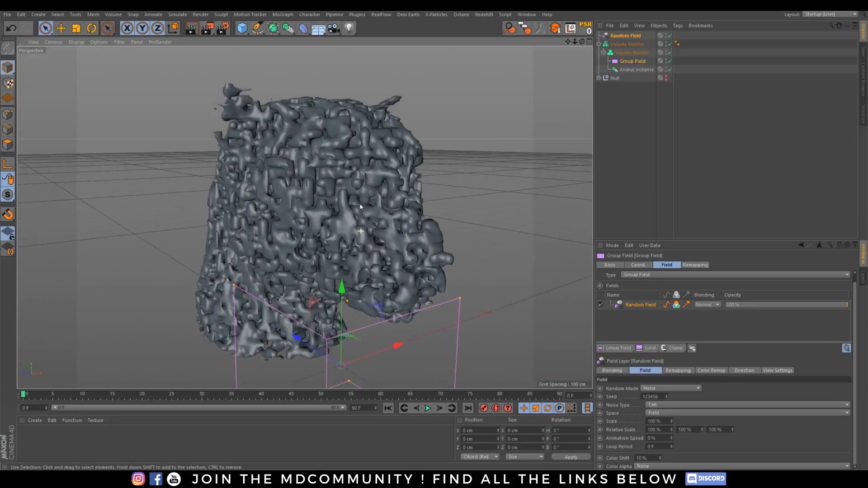
pyautogui.scroll(8, 315, 186)
pyautogui.keyDown('alt'); pyautogui.moveTo(316, 186); pyautogui.dragTo(394, 185); pyautogui.keyUp('alt')
pyautogui.scroll(-6, 394, 185)
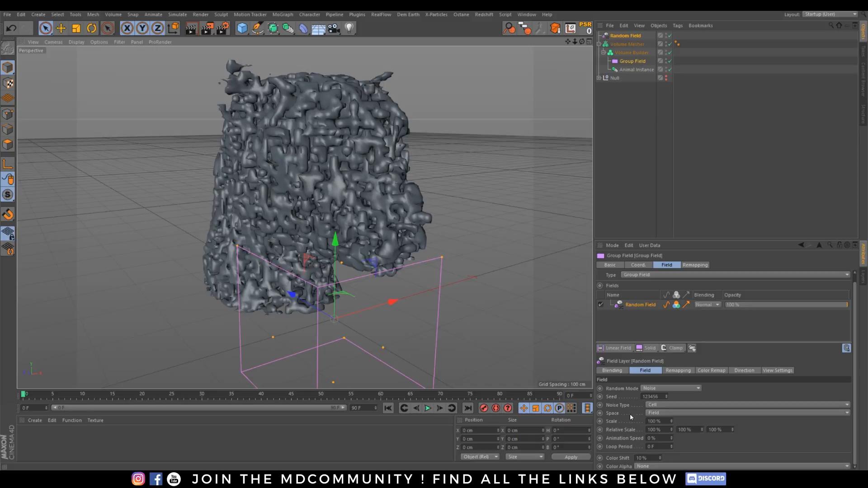
# Step: Try a noise scale of 500% on the Random Field and inspect the head
pyautogui.click(655, 421)
pyautogui.write('500')
pyautogui.press('Return')
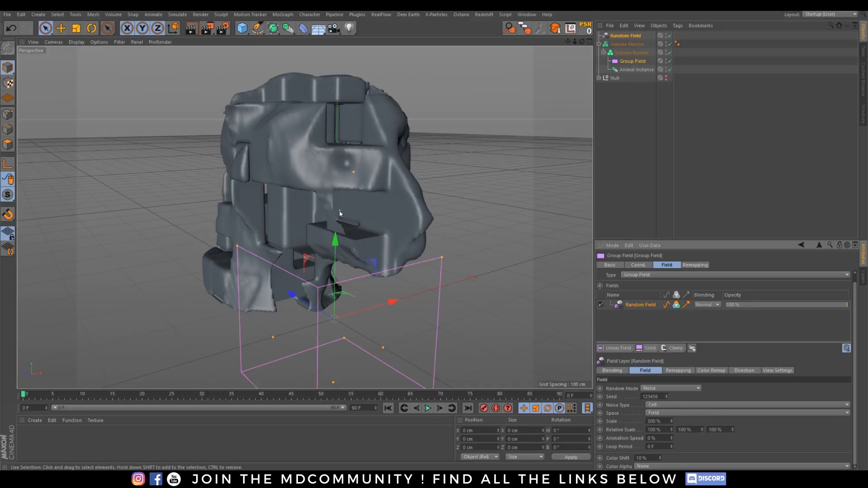
pyautogui.moveTo(376, 220)
pyautogui.keyDown('alt'); pyautogui.mouseDown()
pyautogui.moveTo(340, 224)
pyautogui.moveTo(400, 234)
pyautogui.moveTo(365, 227)
pyautogui.mouseUp(); pyautogui.keyUp('alt')
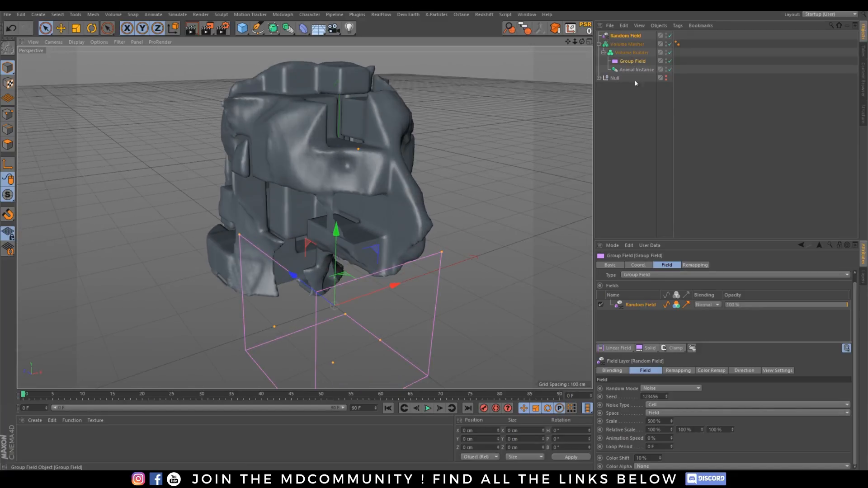
# Step: Set the Random Field's noise scale to 250% and view the head from the front
pyautogui.doubleClick(657, 421)
pyautogui.write('250')
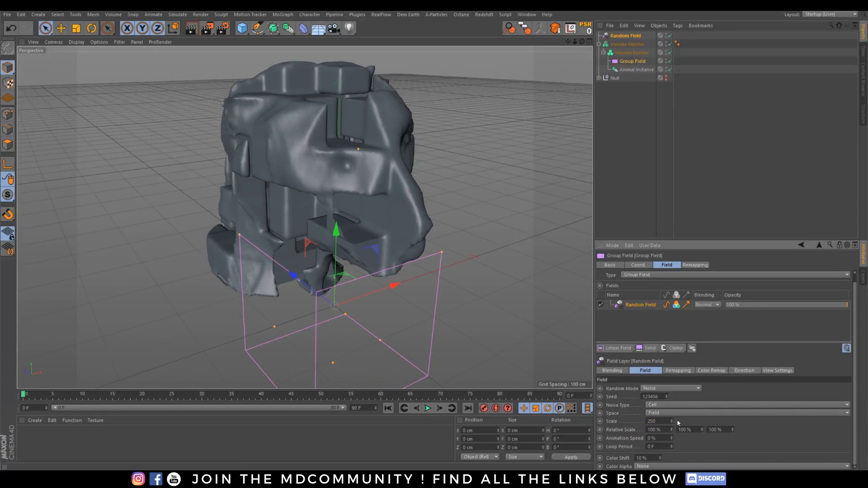
pyautogui.press('Return')
pyautogui.keyDown('alt'); pyautogui.moveTo(447, 303); pyautogui.dragTo(300, 216); pyautogui.keyUp('alt')
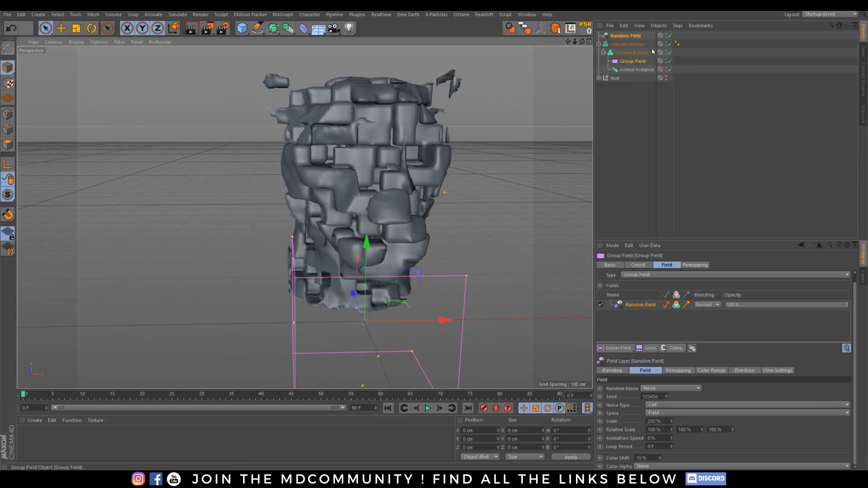
# Step: Set the Volume Builder's voxel size to 2 cm
pyautogui.click(629, 53)
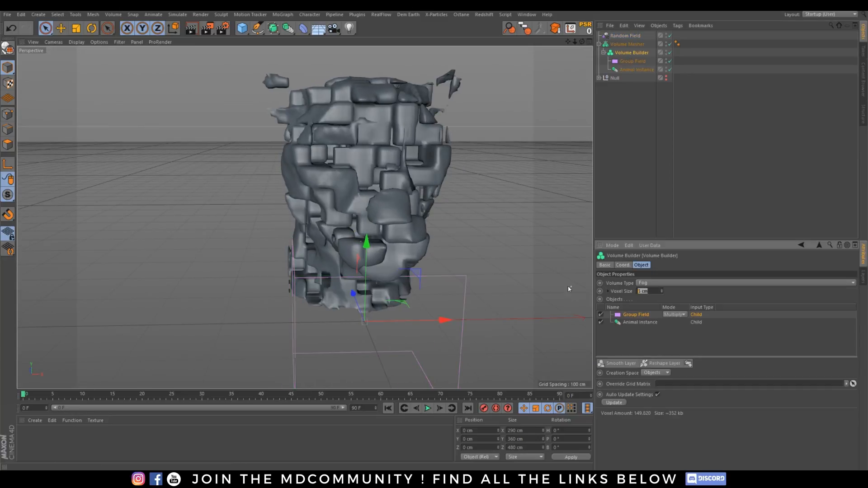
pyautogui.write('2')
pyautogui.press('Return')
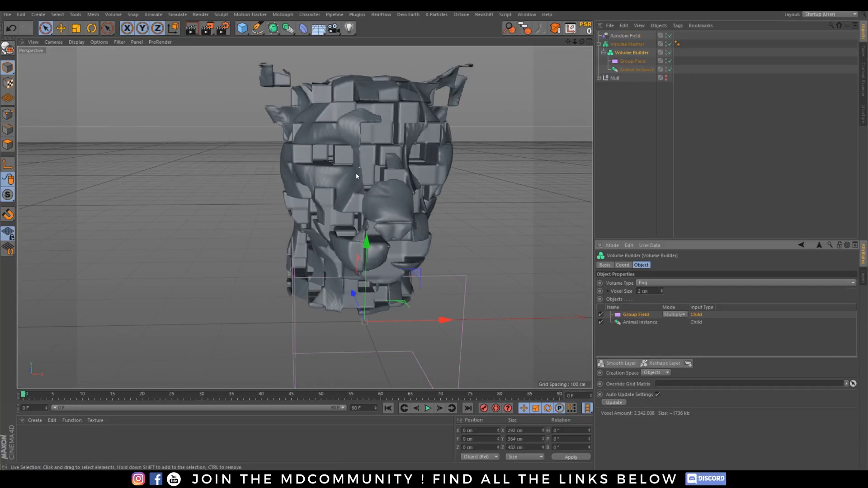
# Step: Set the Random Field's noise scale to 150% and inspect the panther head from several angles
pyautogui.moveTo(341, 170)
pyautogui.keyDown('alt'); pyautogui.mouseDown()
pyautogui.moveTo(291, 181)
pyautogui.moveTo(238, 160)
pyautogui.moveTo(354, 190)
pyautogui.moveTo(403, 171)
pyautogui.moveTo(367, 158)
pyautogui.moveTo(357, 170)
pyautogui.mouseUp(); pyautogui.keyUp('alt')
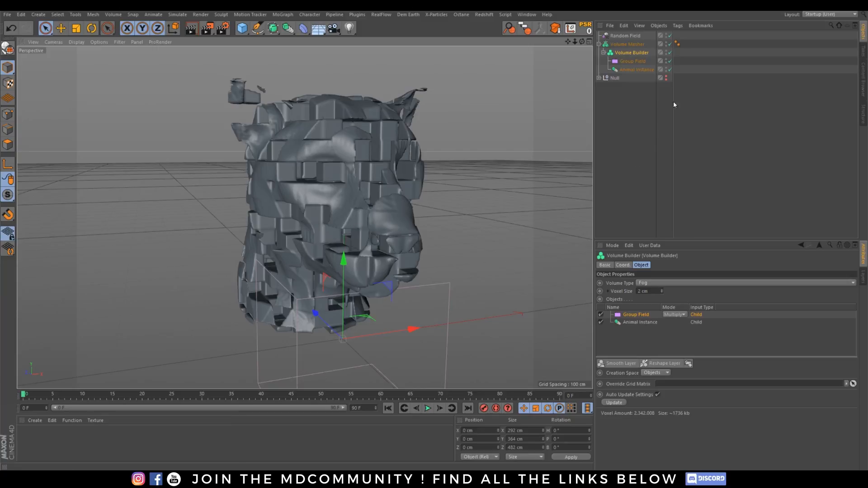
pyautogui.click(625, 35)
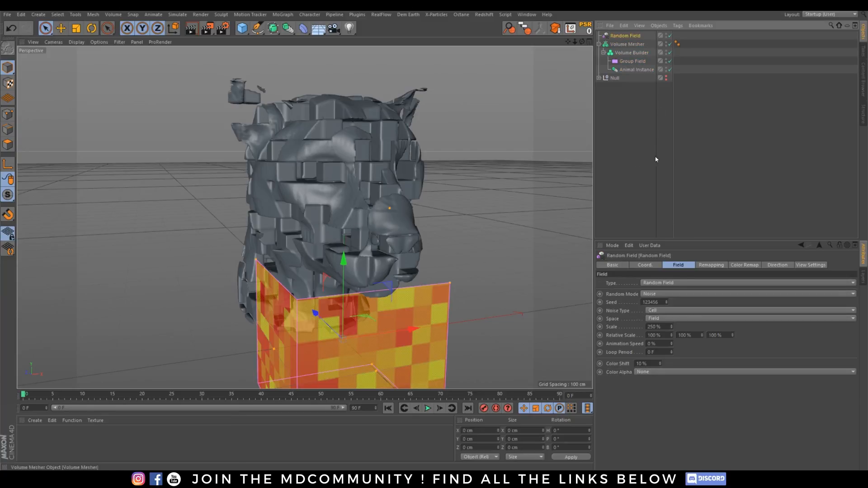
pyautogui.click(661, 326)
pyautogui.write('150')
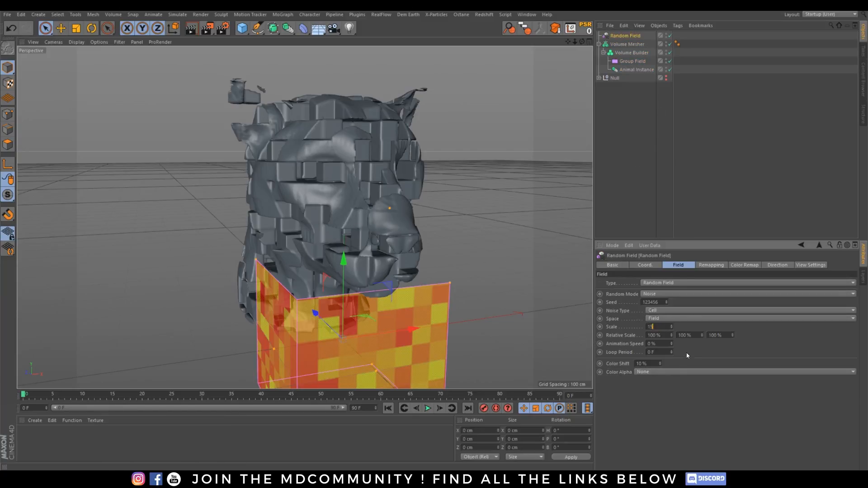
pyautogui.press('Return')
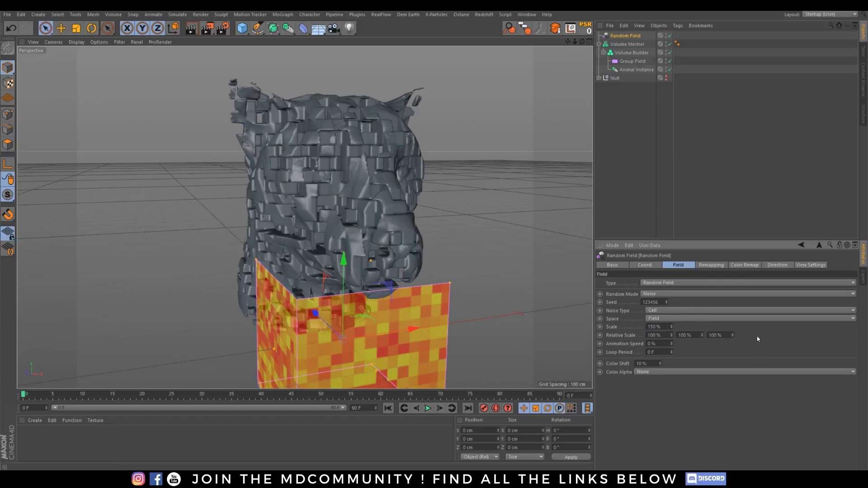
pyautogui.click(636, 143)
pyautogui.keyDown('alt'); pyautogui.moveTo(358, 219); pyautogui.dragTo(488, 229); pyautogui.keyUp('alt')
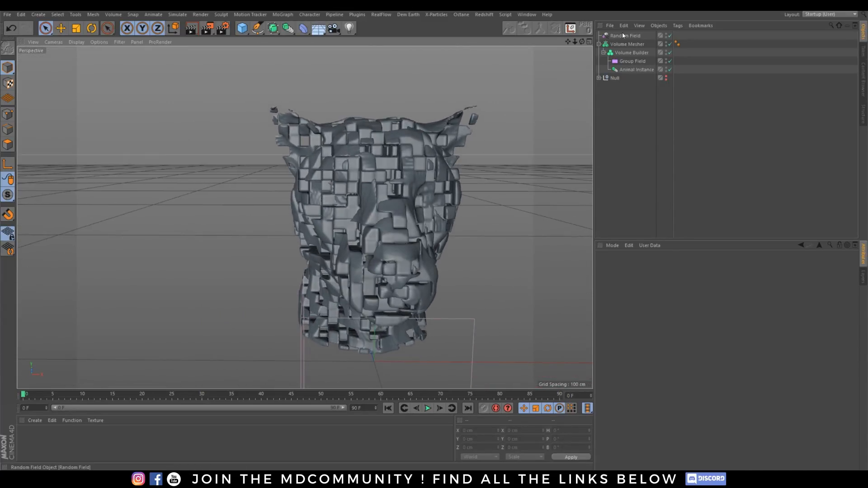
pyautogui.keyDown('alt'); pyautogui.moveTo(308, 206); pyautogui.dragTo(354, 216); pyautogui.keyUp('alt')
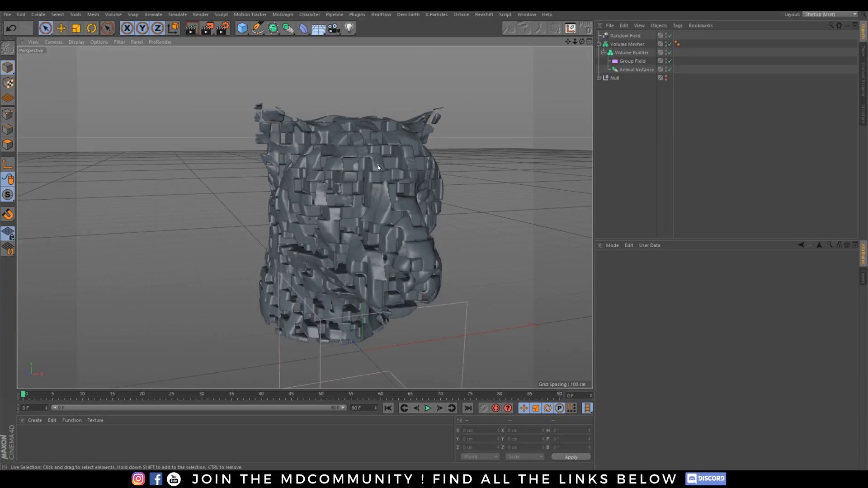
pyautogui.keyDown('alt'); pyautogui.moveTo(378, 165); pyautogui.dragTo(374, 230); pyautogui.keyUp('alt')
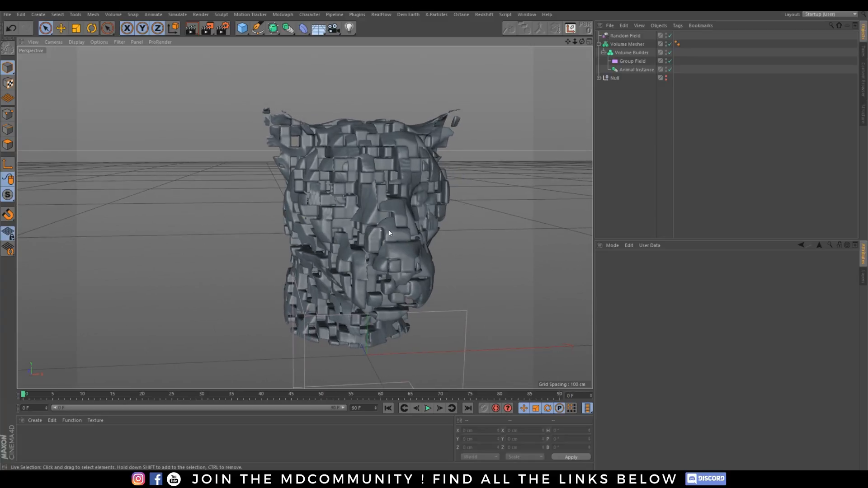
# Step: Add a Curve modifier layer above the Random Field in the Group Field
pyautogui.click(624, 36)
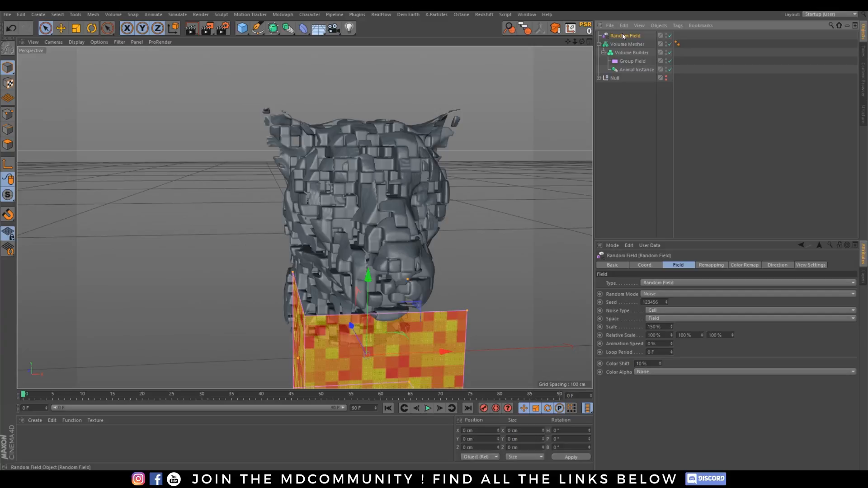
pyautogui.click(630, 60)
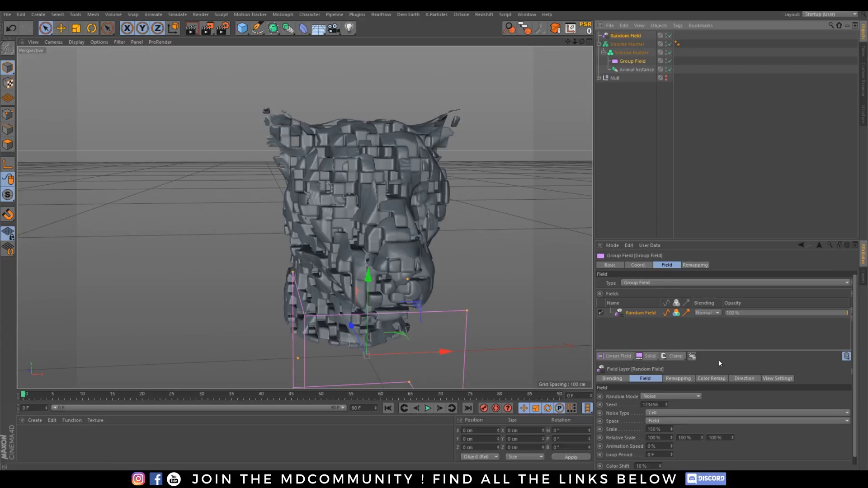
pyautogui.click(676, 356)
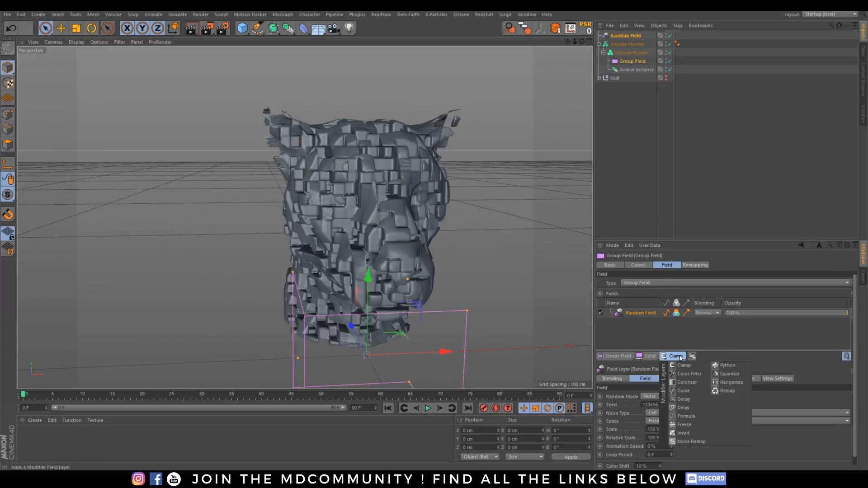
pyautogui.click(679, 392)
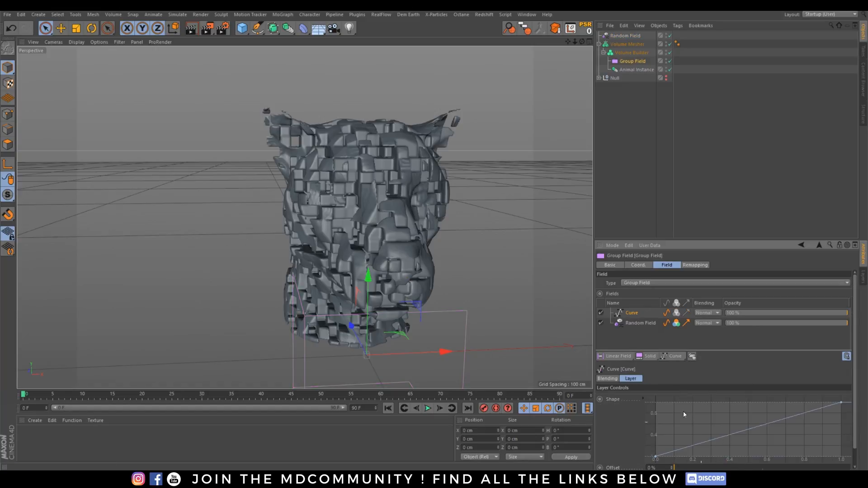
pyautogui.keyDown('alt'); pyautogui.moveTo(373, 183); pyautogui.dragTo(371, 187); pyautogui.keyUp('alt')
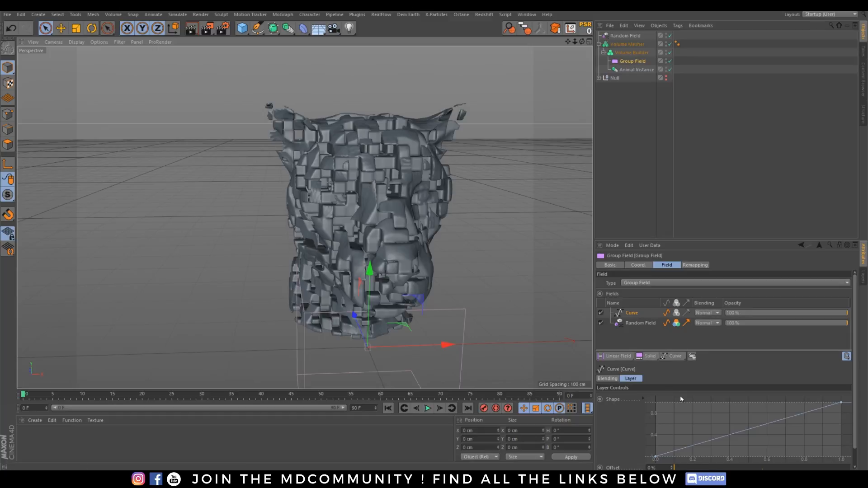
# Step: Try the Unify point type on the Curve layer's shape, and apply the Linear spline preset
pyautogui.click(657, 457)
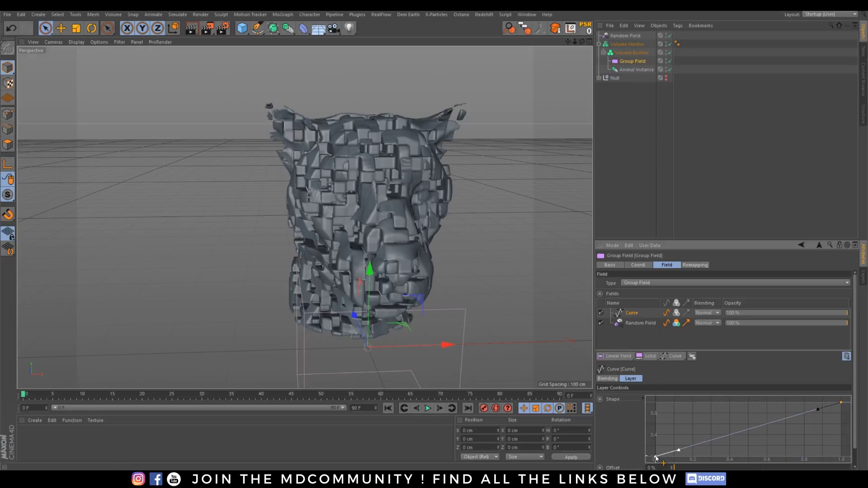
pyautogui.rightClick(657, 457)
pyautogui.moveTo(722, 419)
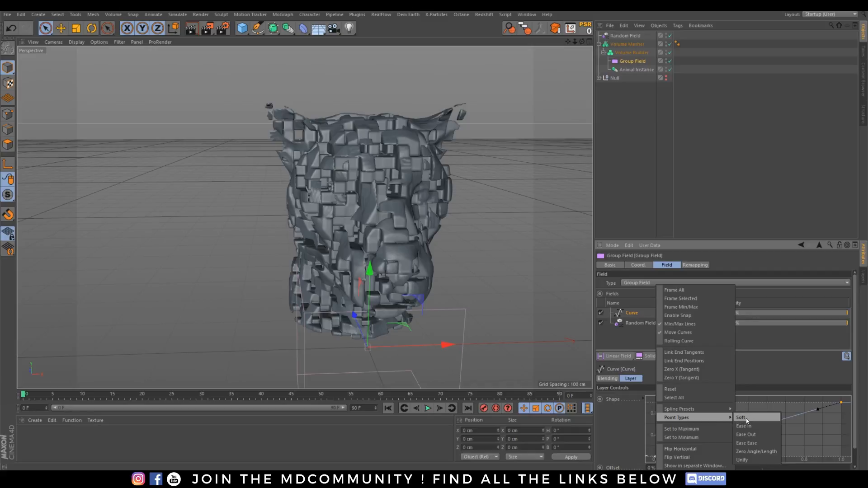
pyautogui.click(746, 459)
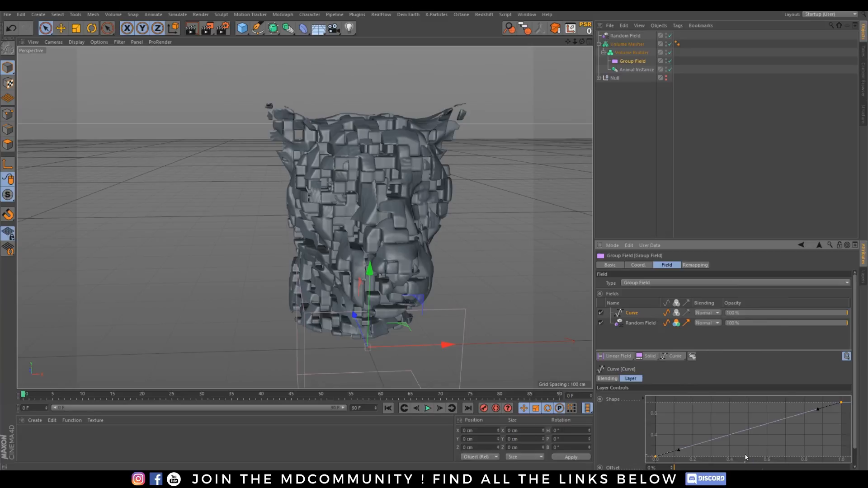
pyautogui.rightClick(657, 458)
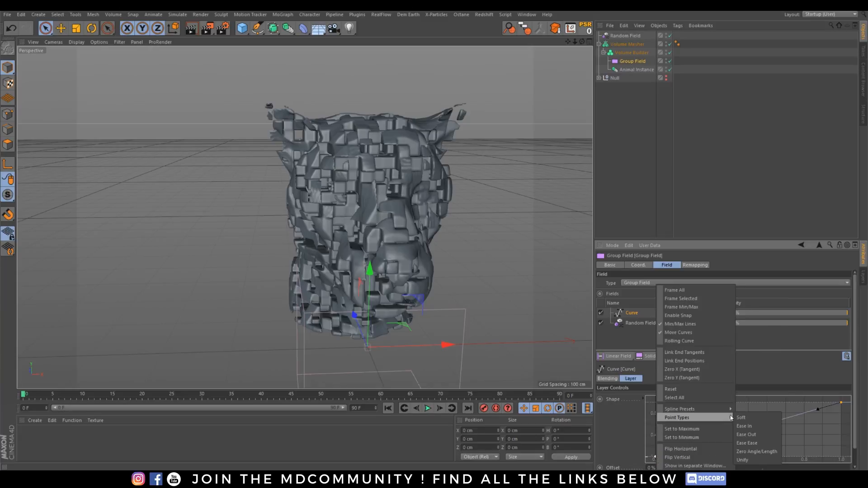
pyautogui.moveTo(720, 408)
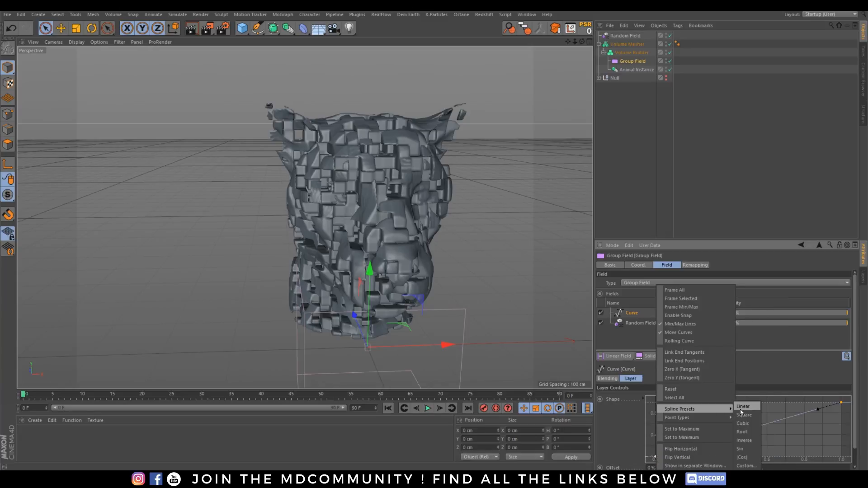
pyautogui.click(743, 408)
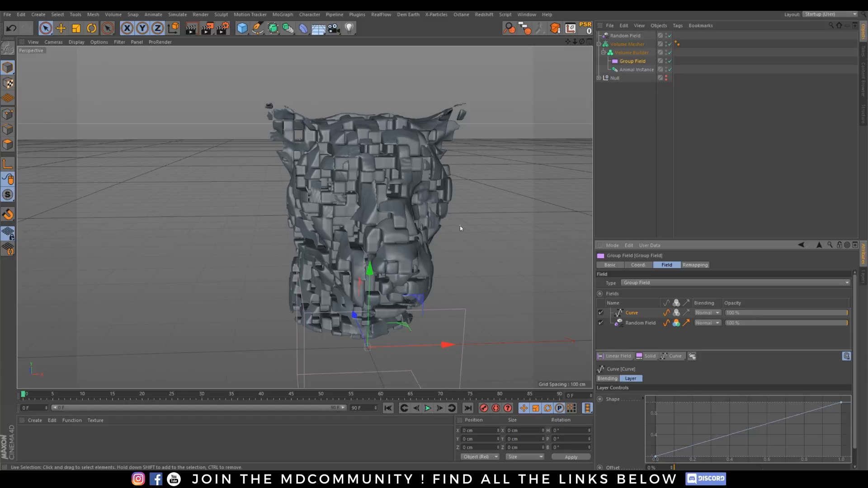
# Step: Shape the Curve layer into a narrow full-height spike peaking at about 0.2, with its base from about 0.1 to 0.3
pyautogui.keyDown('ctrl'); pyautogui.click(693, 446); pyautogui.keyUp('ctrl')
pyautogui.moveTo(840, 404); pyautogui.dragTo(840, 456)
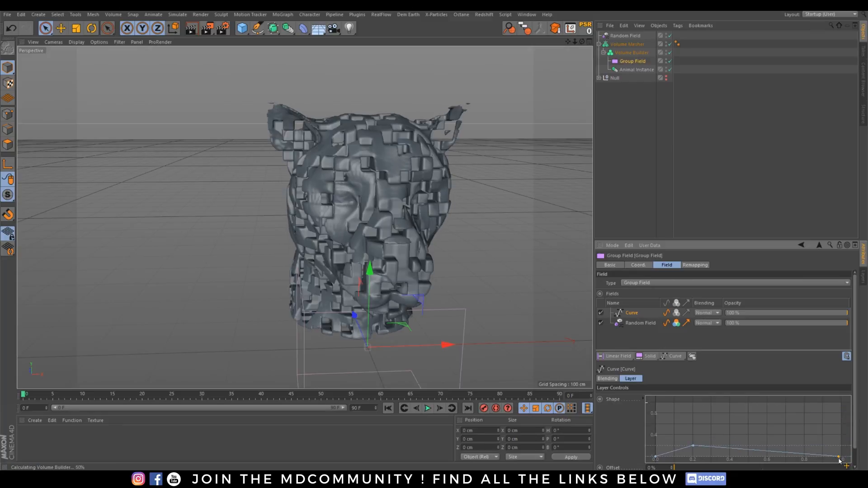
pyautogui.moveTo(694, 447); pyautogui.dragTo(696, 406)
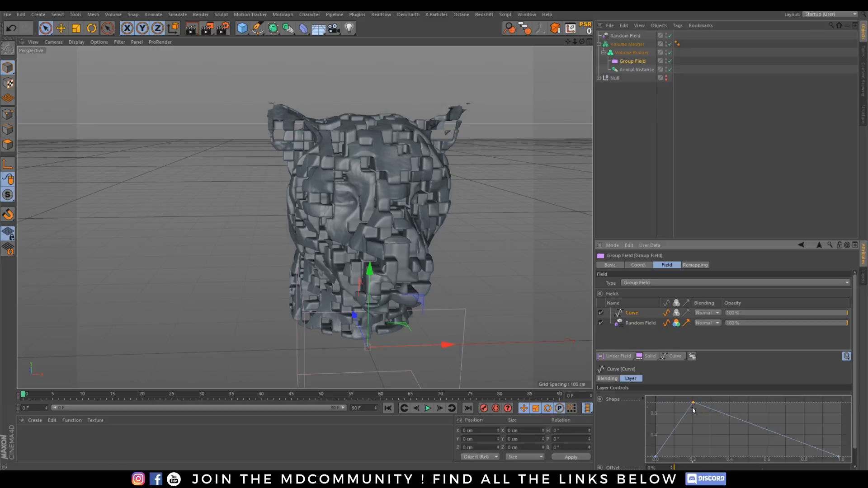
pyautogui.moveTo(840, 458); pyautogui.dragTo(713, 458)
pyautogui.moveTo(655, 457); pyautogui.dragTo(709, 457)
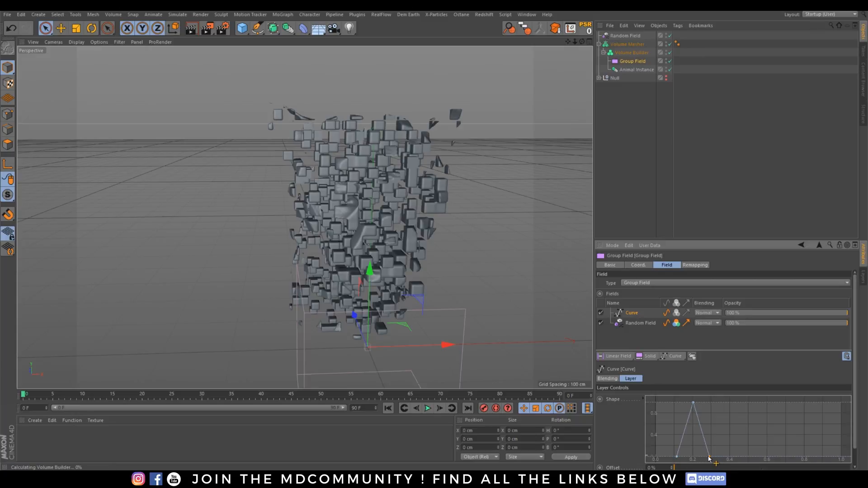
pyautogui.click(652, 188)
pyautogui.keyDown('alt'); pyautogui.moveTo(363, 213); pyautogui.dragTo(421, 238); pyautogui.keyUp('alt')
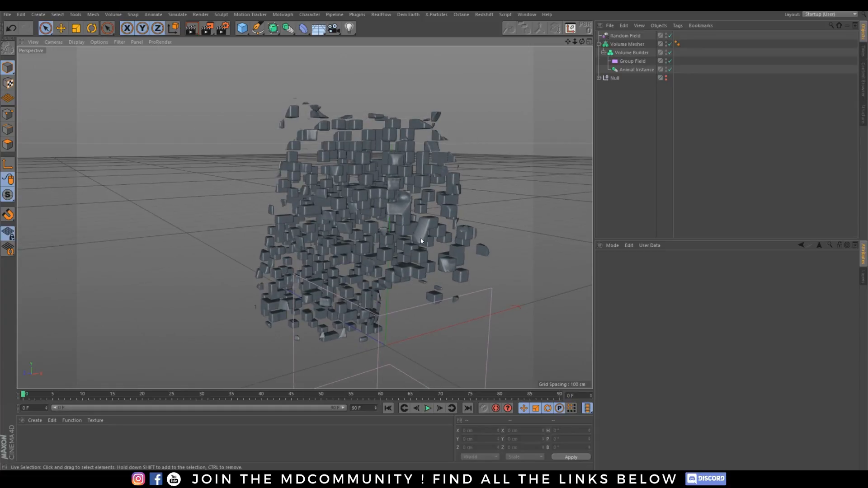
# Step: Create a new default material and apply it to the Volume Mesher
pyautogui.doubleClick(58, 442)
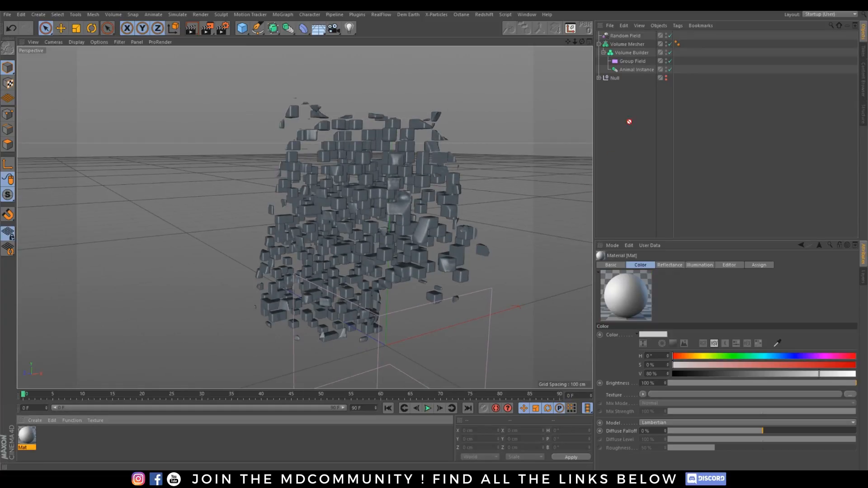
pyautogui.moveTo(619, 49); pyautogui.dragTo(627, 44)
pyautogui.keyDown('alt'); pyautogui.moveTo(367, 205); pyautogui.dragTo(332, 213); pyautogui.keyUp('alt')
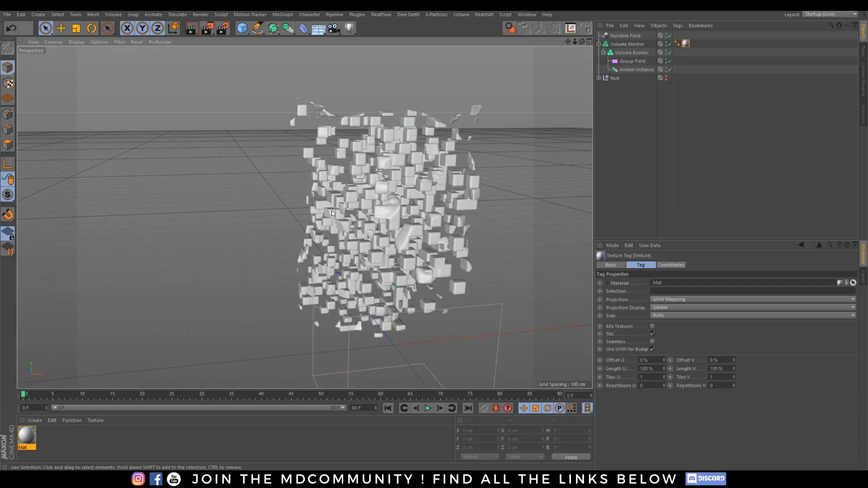
# Step: Collapse the Volume Mesher's hierarchy and duplicate it together with its children and material
pyautogui.click(600, 44)
pyautogui.click(620, 44)
pyautogui.keyDown('ctrl'); pyautogui.moveTo(624, 46); pyautogui.dragTo(620, 49); pyautogui.keyUp('ctrl')
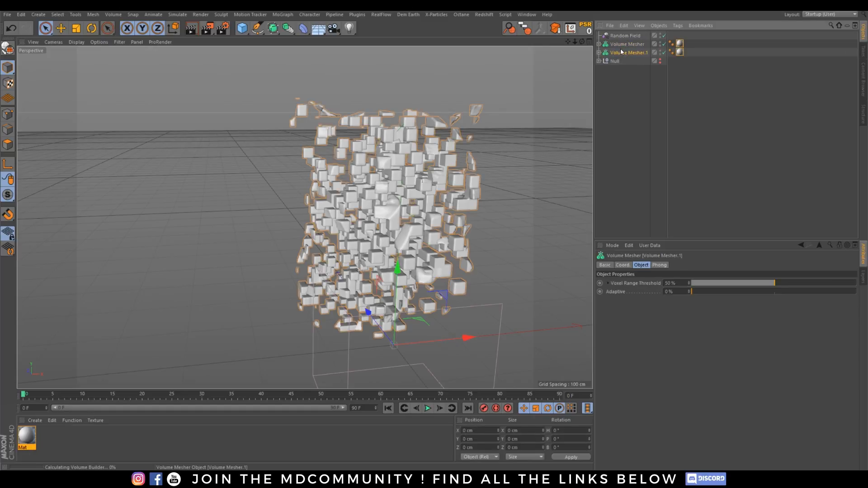
pyautogui.click(634, 101)
# Step: Create a second material and assign it to the duplicated Volume Mesher in place of the first one
pyautogui.click(680, 52)
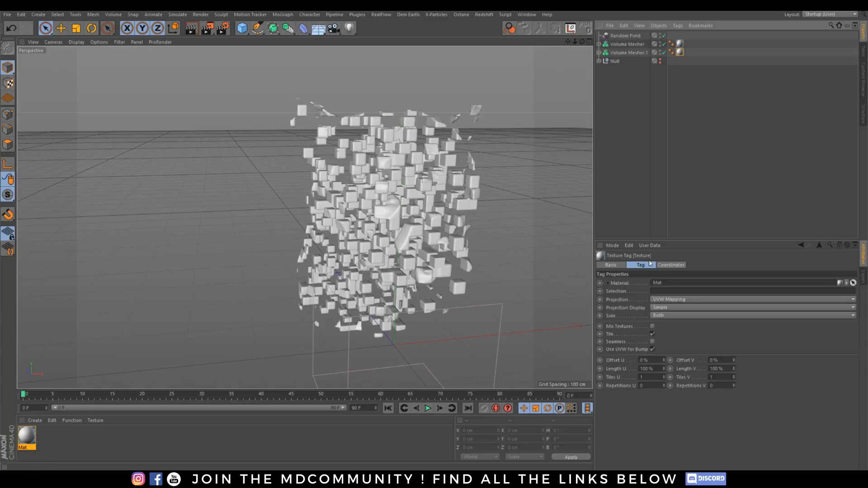
pyautogui.click(611, 265)
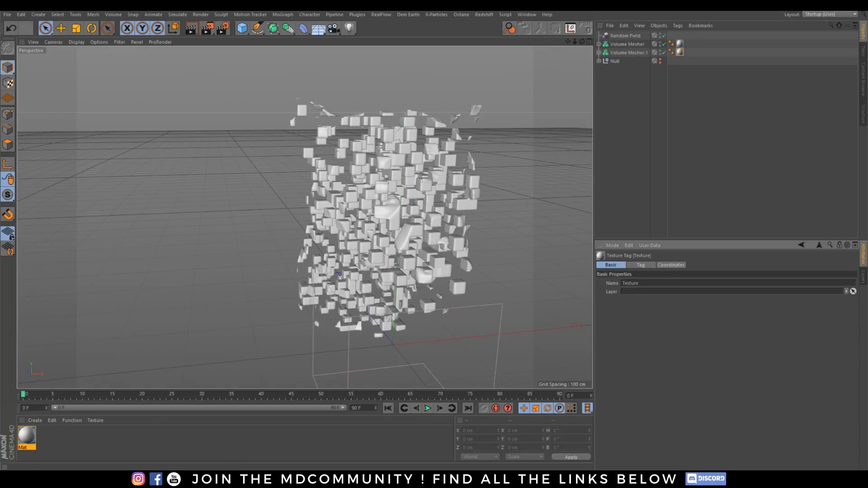
pyautogui.doubleClick(73, 453)
pyautogui.moveTo(54, 441); pyautogui.dragTo(606, 145)
pyautogui.moveTo(681, 52); pyautogui.dragTo(680, 52)
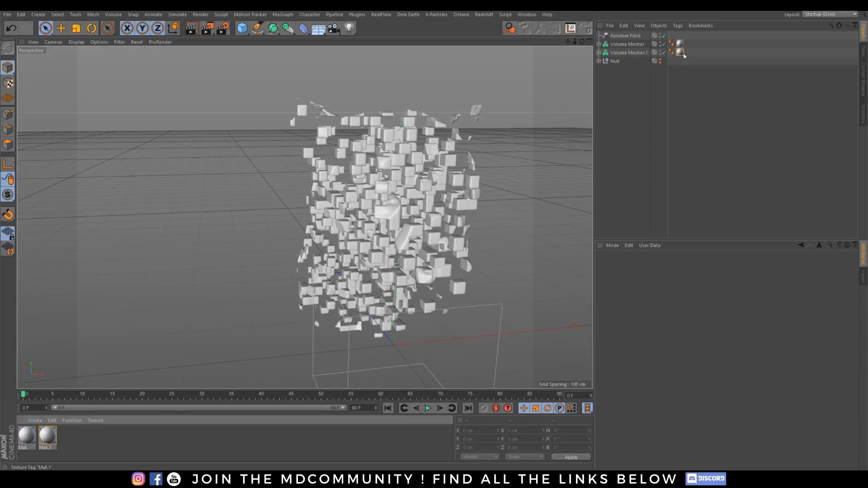
# Step: Colour the second material red by raising its saturation to 76%
pyautogui.click(48, 437)
pyautogui.doubleClick(48, 436)
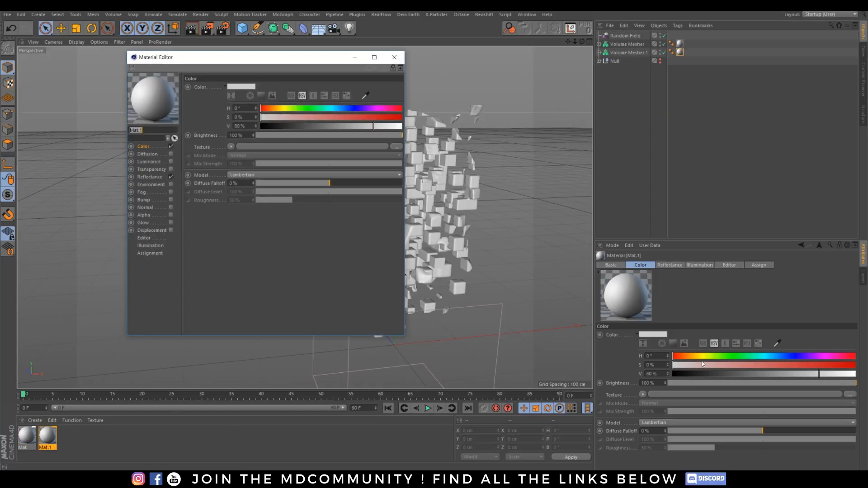
pyautogui.moveTo(371, 117); pyautogui.dragTo(368, 116)
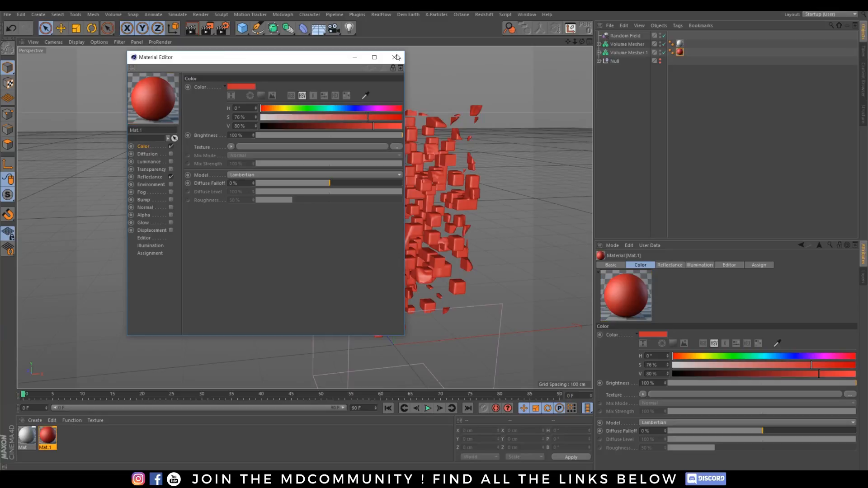
pyautogui.click(394, 57)
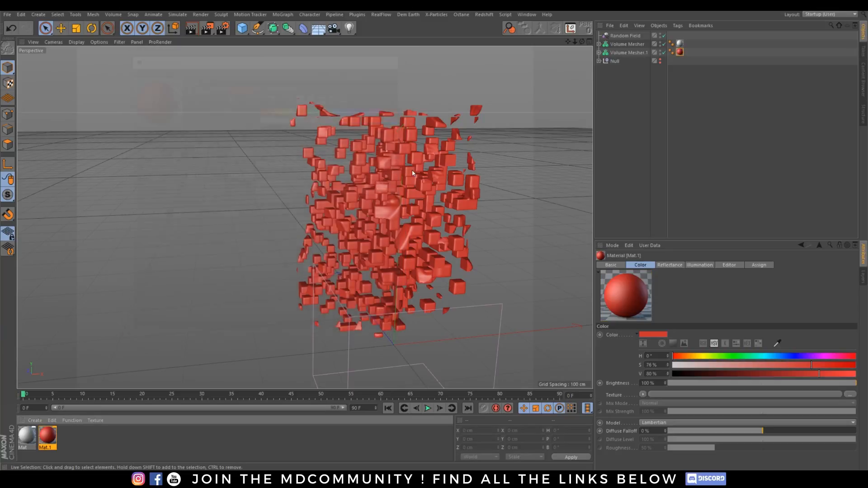
# Step: Shift the whole Curve spike in the duplicated mesher's Group Field so that it peaks at about 0.36, and inspect the head
pyautogui.click(600, 53)
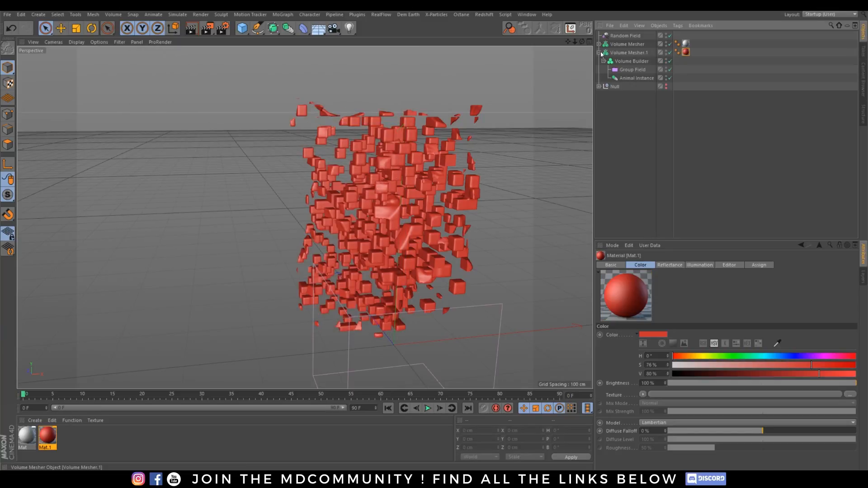
pyautogui.click(631, 70)
pyautogui.click(636, 313)
pyautogui.moveTo(670, 398); pyautogui.dragTo(717, 459)
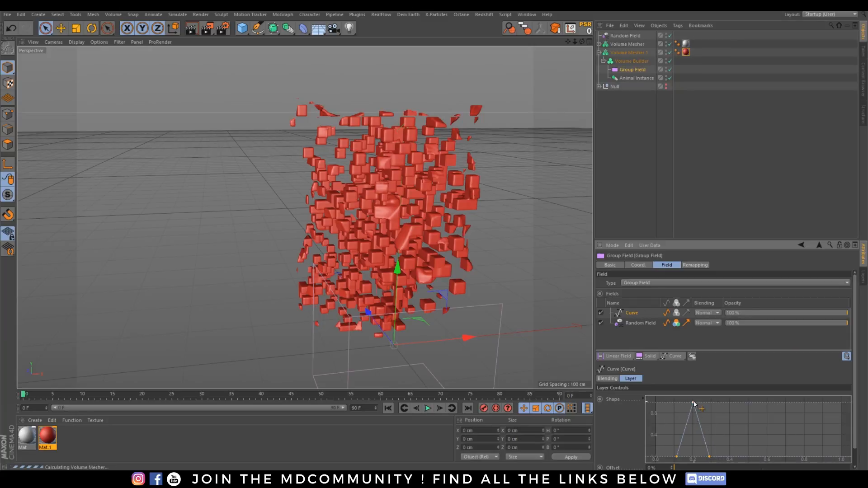
pyautogui.moveTo(696, 406); pyautogui.dragTo(725, 407)
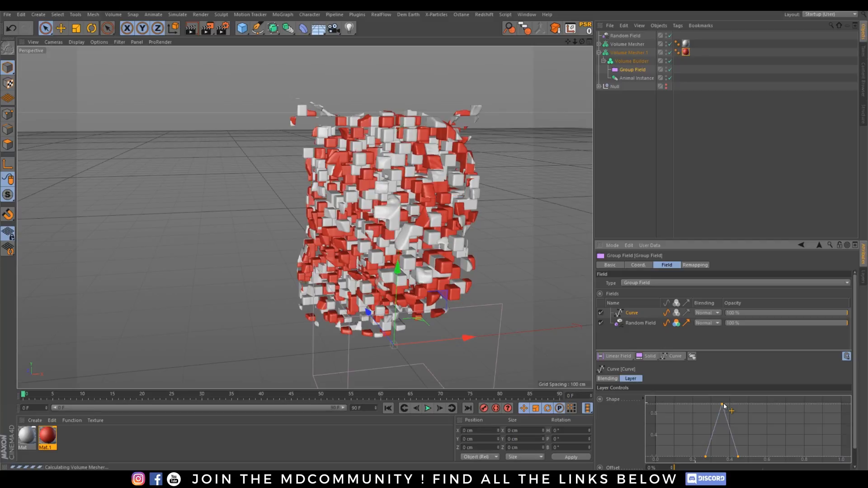
pyautogui.click(638, 207)
pyautogui.keyDown('alt'); pyautogui.moveTo(357, 235); pyautogui.dragTo(380, 206); pyautogui.keyUp('alt')
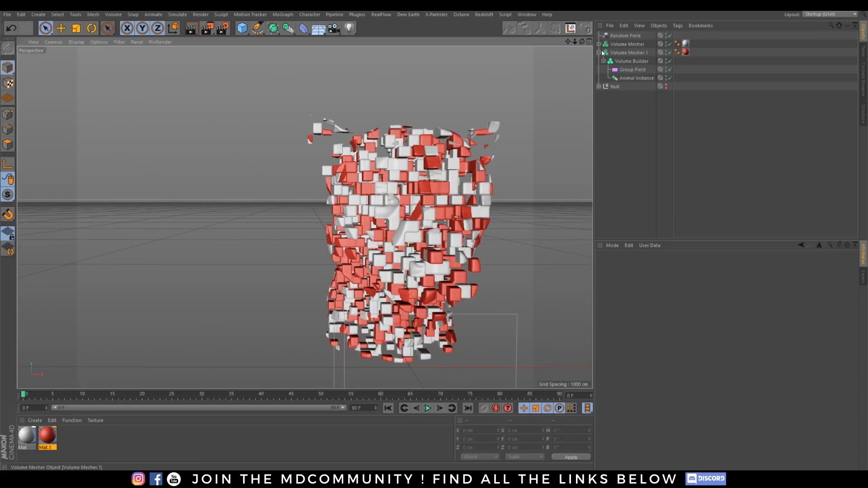
# Step: Duplicate the red Volume Mesher together with its children and remove the red material from the copy
pyautogui.click(599, 52)
pyautogui.click(622, 51)
pyautogui.keyDown('ctrl'); pyautogui.moveTo(622, 52); pyautogui.dragTo(617, 58); pyautogui.keyUp('ctrl')
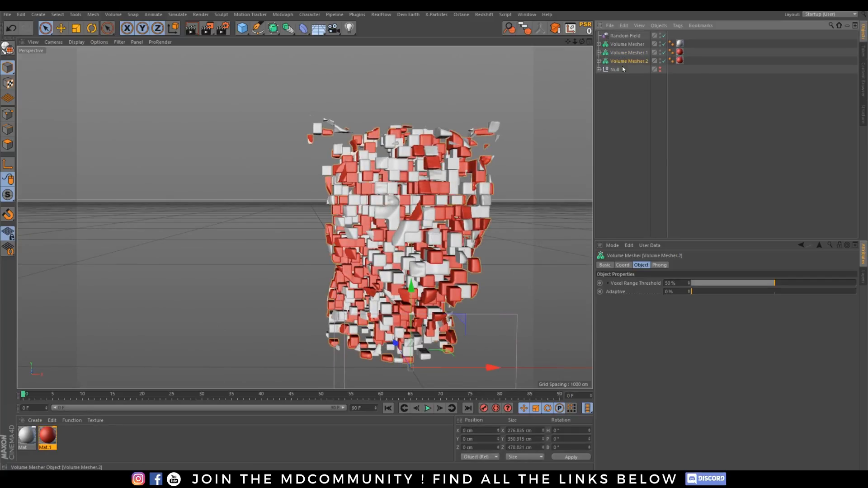
pyautogui.click(680, 61)
pyautogui.press('Delete')
# Step: Duplicate the red material, shift the copy's hue to golden yellow, and assign it to the newest Volume Mesher
pyautogui.moveTo(48, 436); pyautogui.dragTo(80, 439)
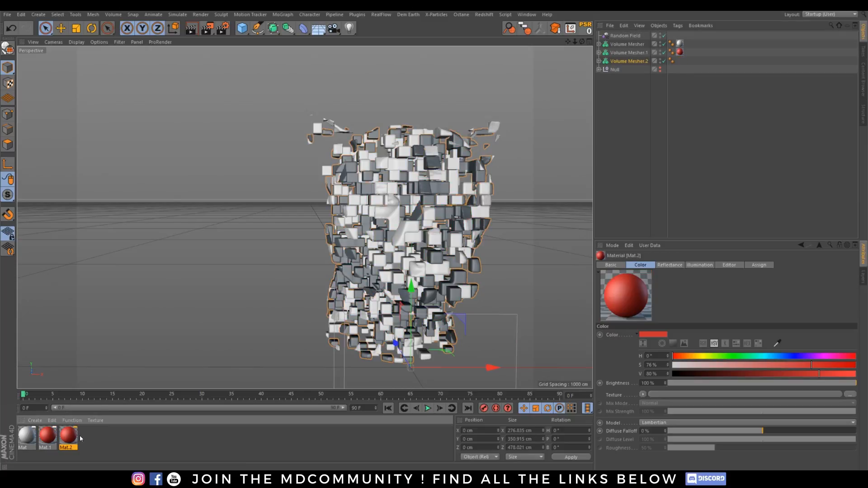
pyautogui.click(695, 356)
pyautogui.moveTo(68, 436); pyautogui.dragTo(643, 114)
pyautogui.moveTo(631, 59); pyautogui.dragTo(631, 59)
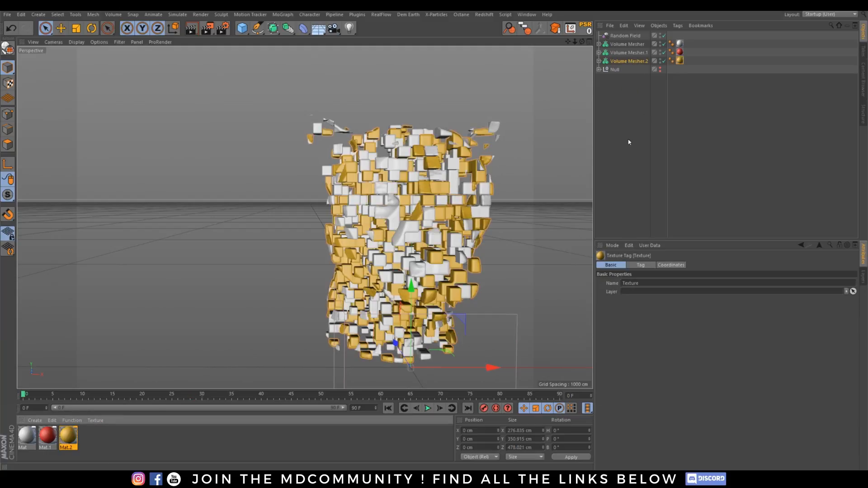
# Step: Shift the Curve spike in the third mesher's Group Field so that it peaks at about 0.5, and inspect the head
pyautogui.click(599, 61)
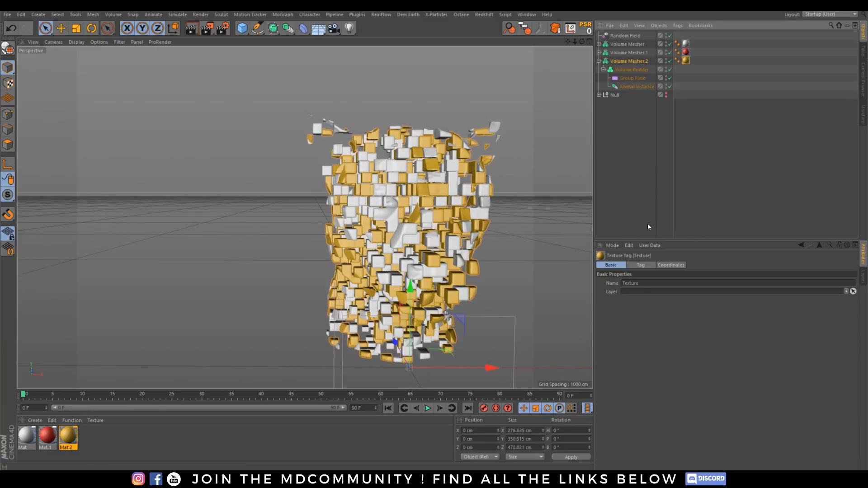
pyautogui.click(629, 77)
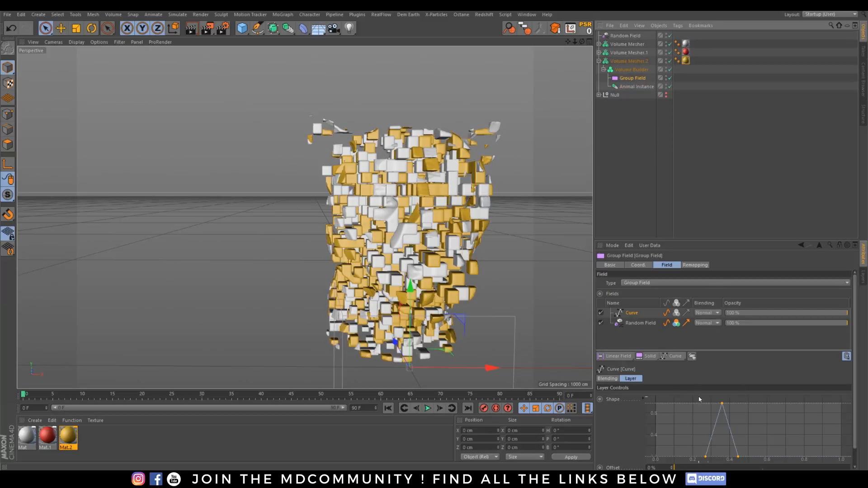
pyautogui.moveTo(747, 462); pyautogui.dragTo(746, 406)
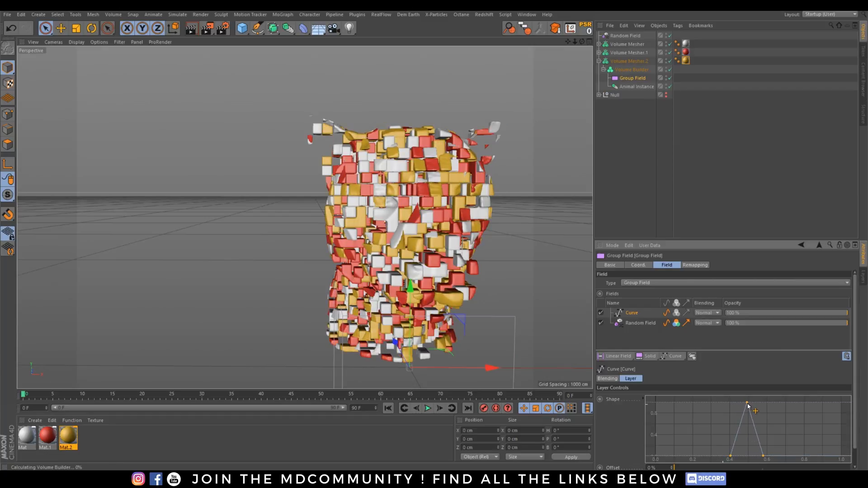
pyautogui.click(620, 159)
pyautogui.keyDown('alt'); pyautogui.moveTo(420, 226); pyautogui.dragTo(439, 257); pyautogui.keyUp('alt')
pyautogui.keyDown('alt'); pyautogui.moveTo(379, 197); pyautogui.dragTo(412, 192); pyautogui.keyUp('alt')
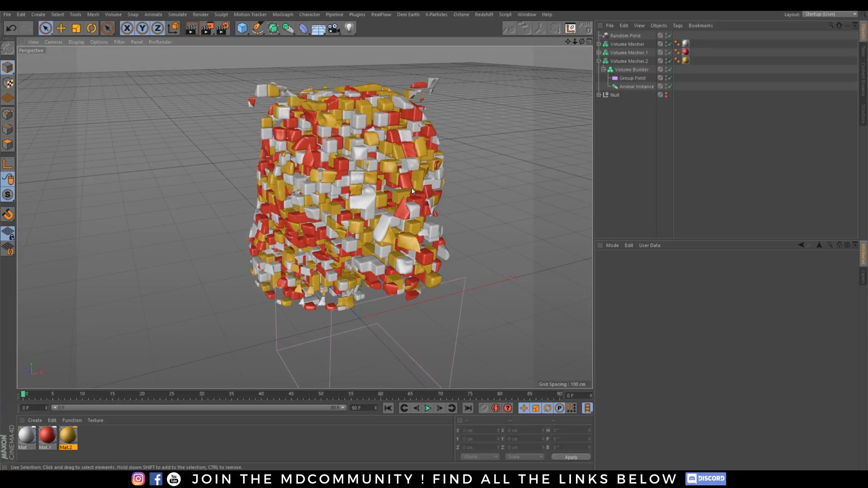
pyautogui.moveTo(349, 188)
pyautogui.keyDown('alt'); pyautogui.mouseDown()
pyautogui.moveTo(361, 225)
pyautogui.moveTo(352, 192)
pyautogui.mouseUp(); pyautogui.keyUp('alt')
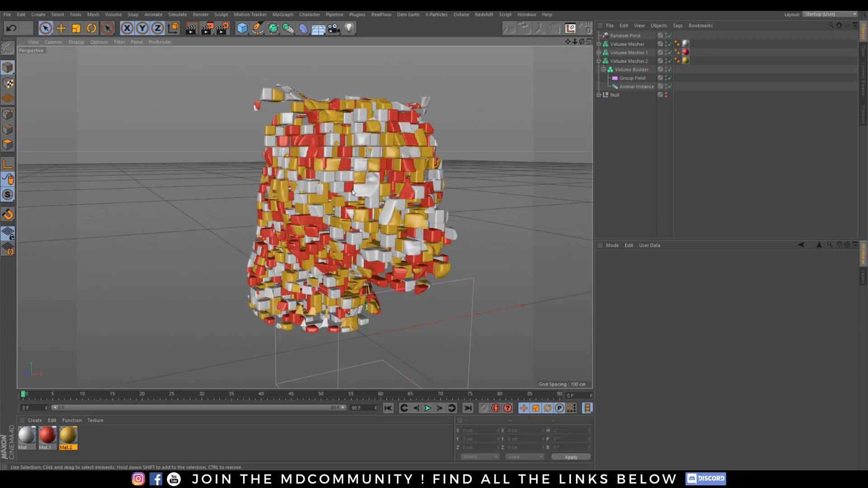
# Step: Create a Smooth Filter volume object with a strength of 50% and the Gaussian filter type
pyautogui.click(631, 69)
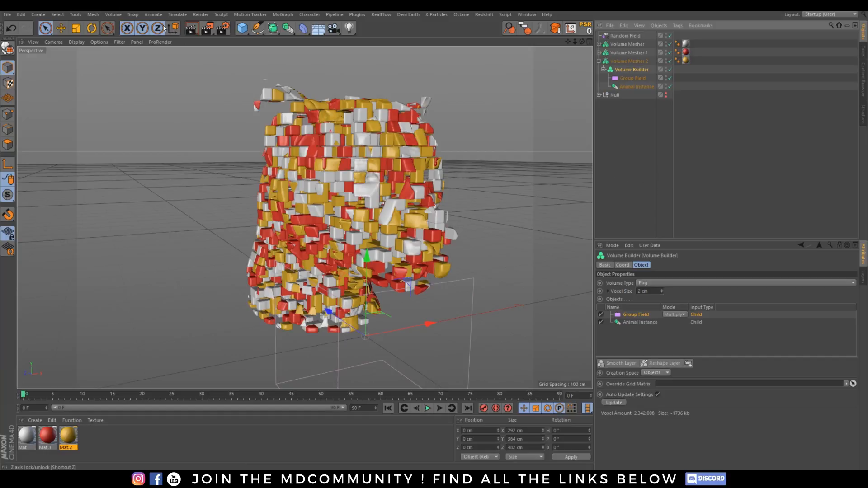
pyautogui.click(113, 15)
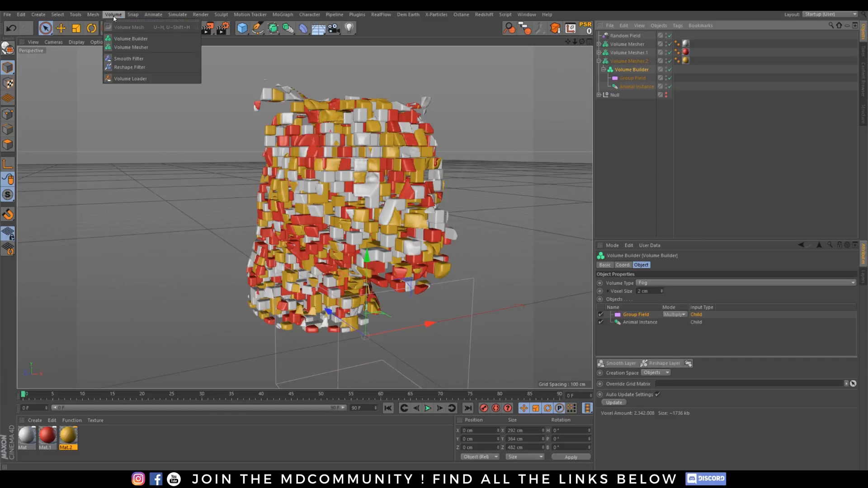
pyautogui.click(130, 59)
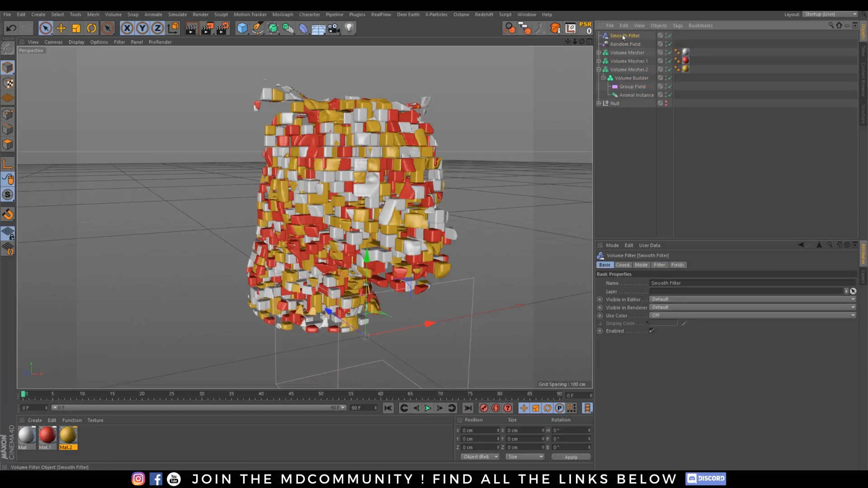
pyautogui.click(661, 265)
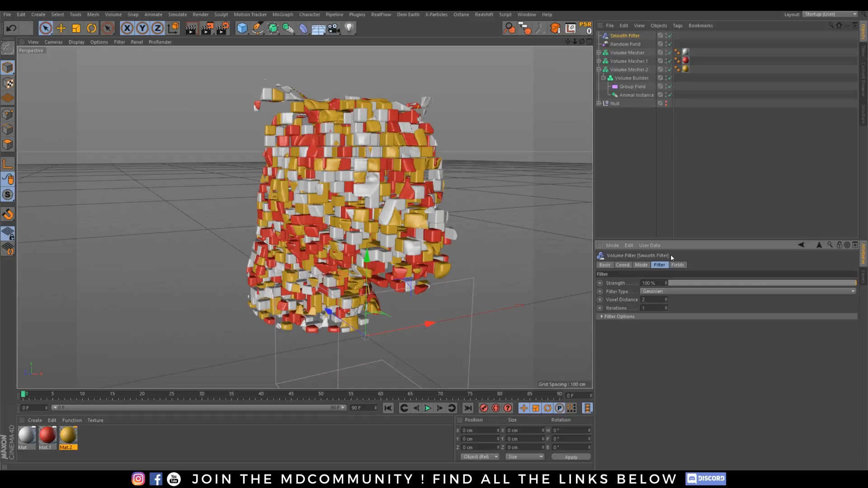
pyautogui.click(658, 283)
pyautogui.write('50')
pyautogui.press('Return')
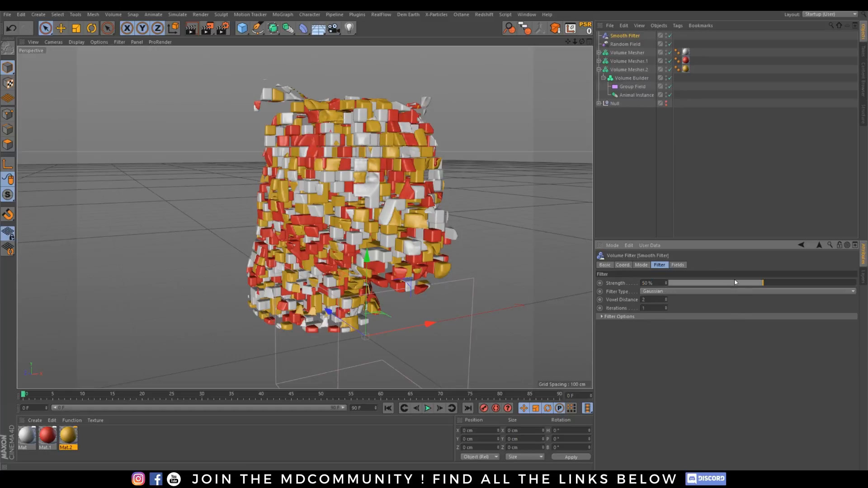
pyautogui.click(658, 292)
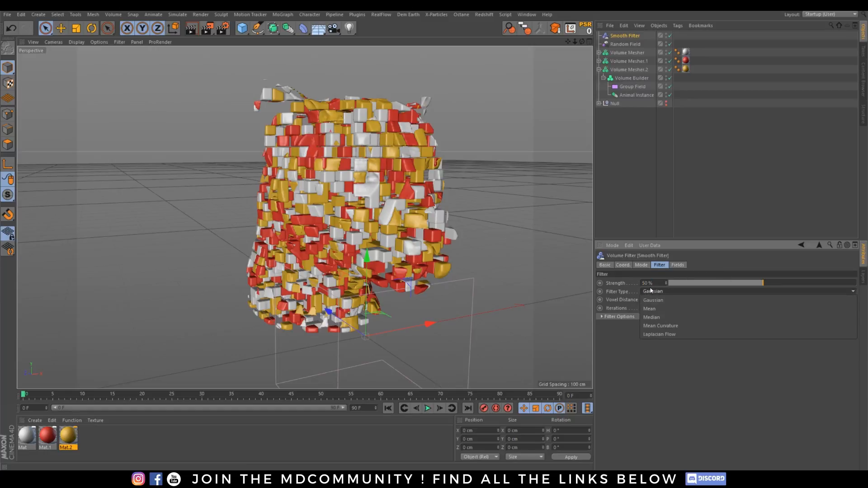
pyautogui.click(660, 300)
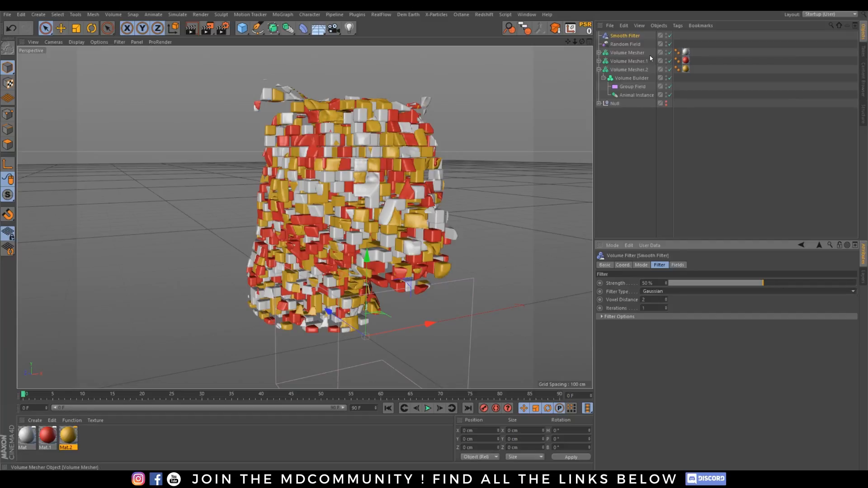
# Step: Link the Smooth Filter above the Group Field in the object list of all three Volume Builders
pyautogui.click(598, 53)
pyautogui.click(599, 87)
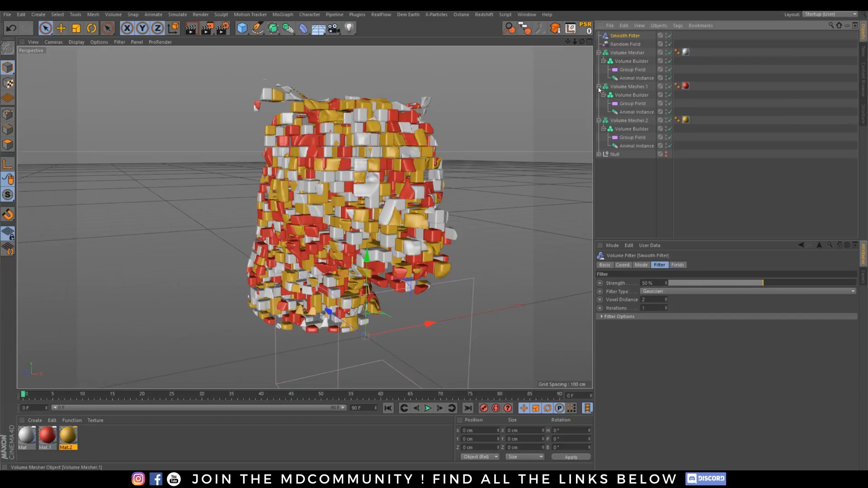
pyautogui.click(632, 61)
pyautogui.moveTo(621, 36); pyautogui.dragTo(633, 317)
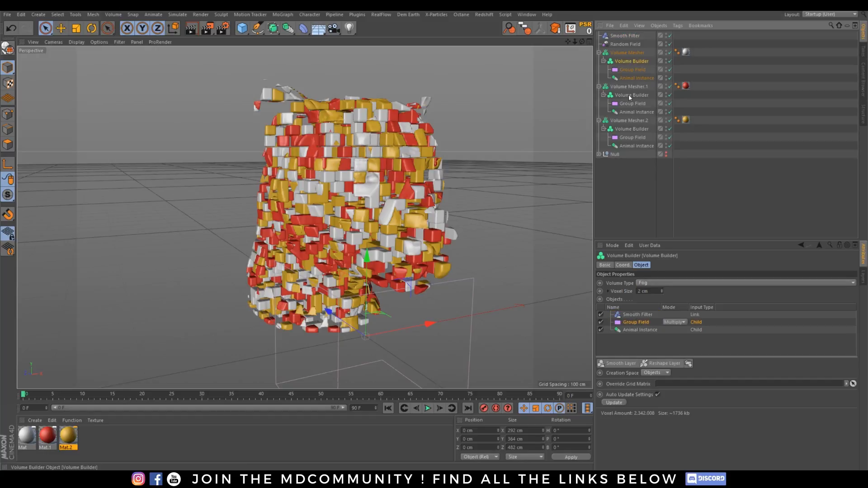
pyautogui.click(632, 96)
pyautogui.moveTo(619, 35); pyautogui.dragTo(630, 317)
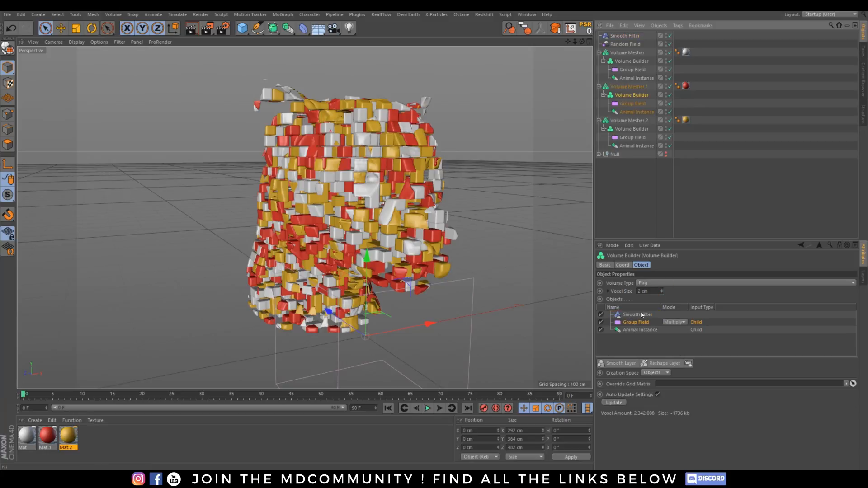
pyautogui.click(633, 129)
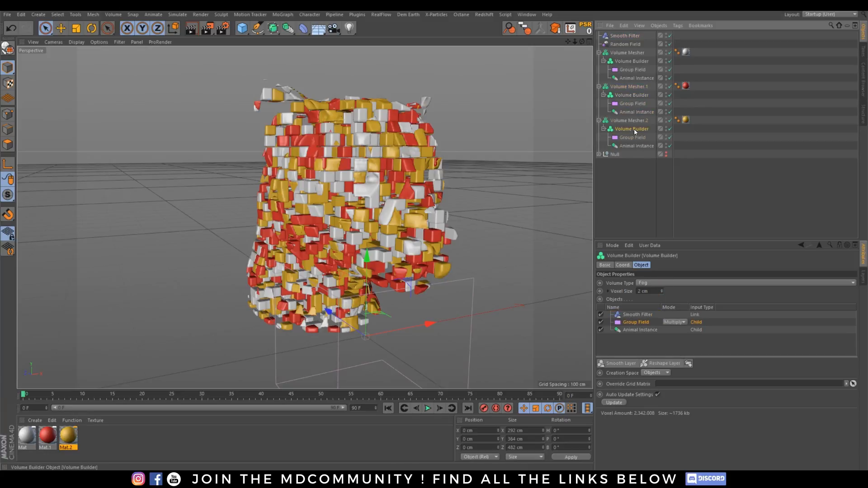
pyautogui.moveTo(620, 35); pyautogui.dragTo(632, 313)
# Step: Set the Smooth Filter's volume type to Fog and inspect the smoothed blocks
pyautogui.click(627, 36)
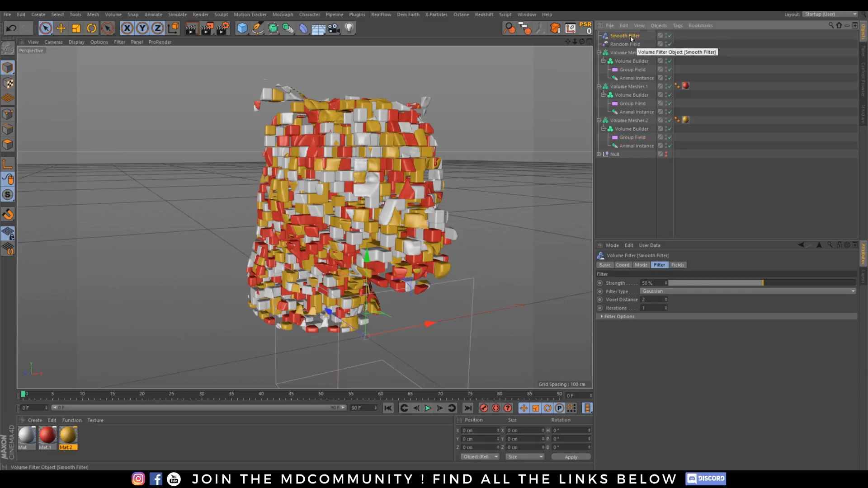
pyautogui.click(638, 266)
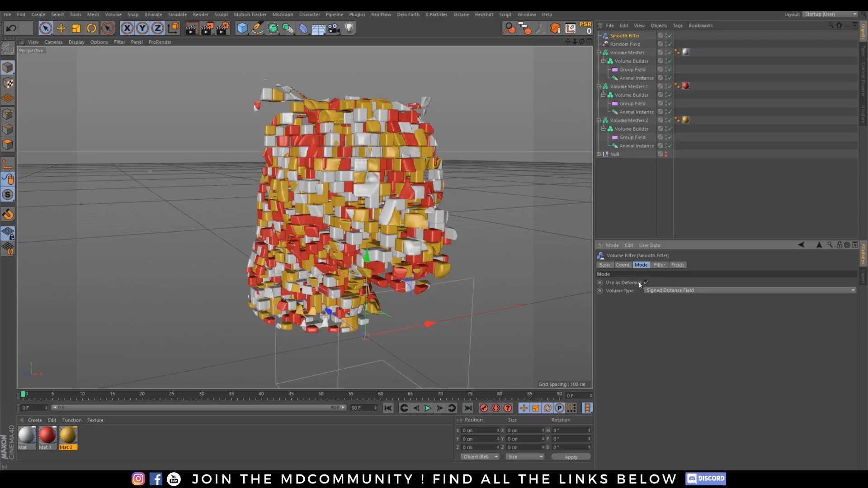
pyautogui.click(659, 290)
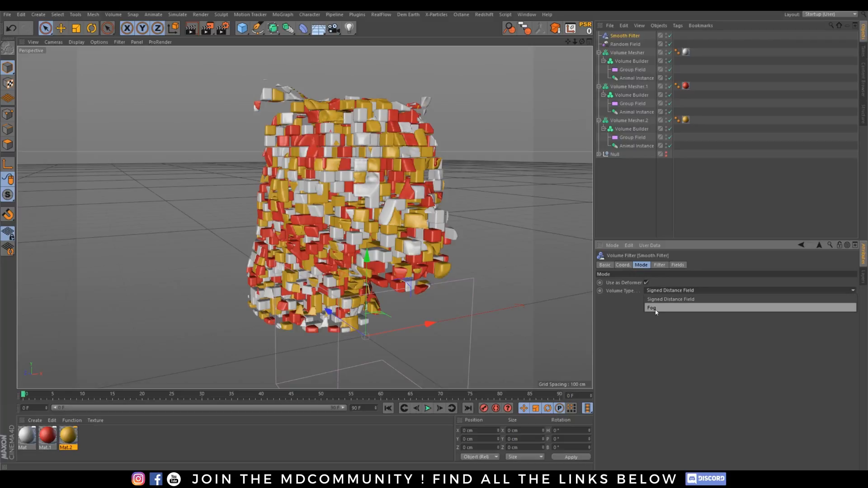
pyautogui.click(655, 310)
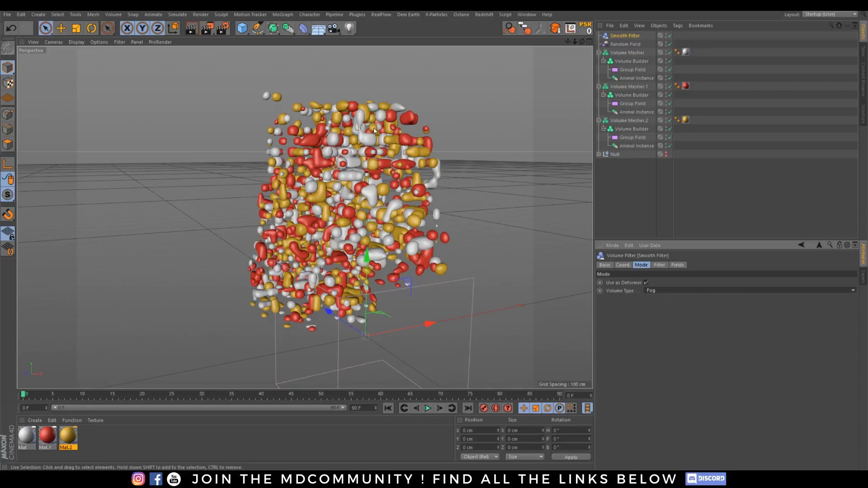
pyautogui.keyDown('alt'); pyautogui.moveTo(397, 217); pyautogui.dragTo(544, 154); pyautogui.keyUp('alt')
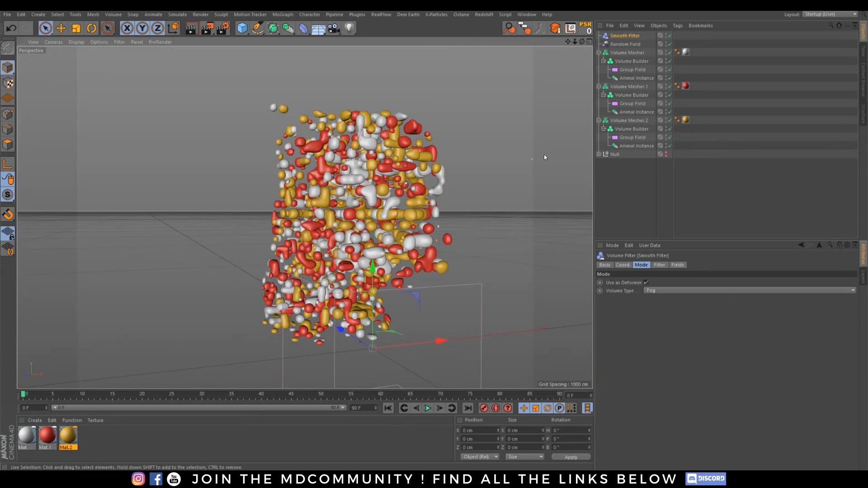
# Step: Set the Smooth Filter's strength to 30% and inspect the rounded blocks from different angles
pyautogui.click(664, 266)
pyautogui.moveTo(656, 284); pyautogui.dragTo(567, 290)
pyautogui.write('30')
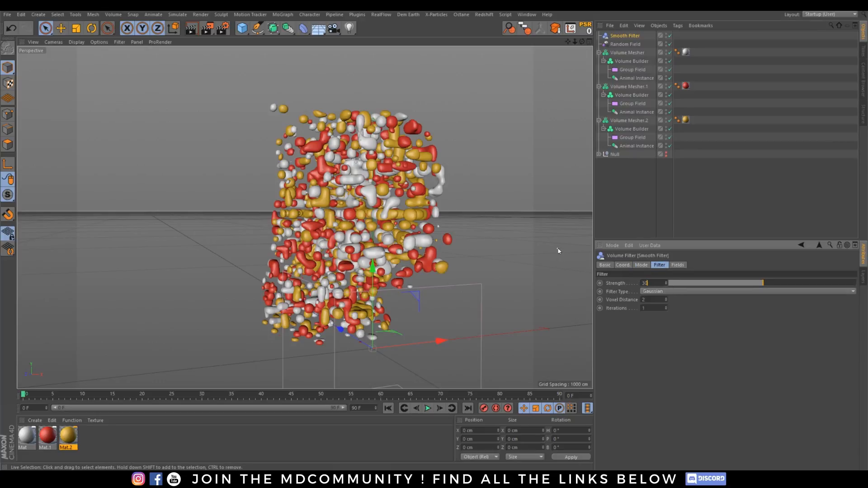
pyautogui.press('Return')
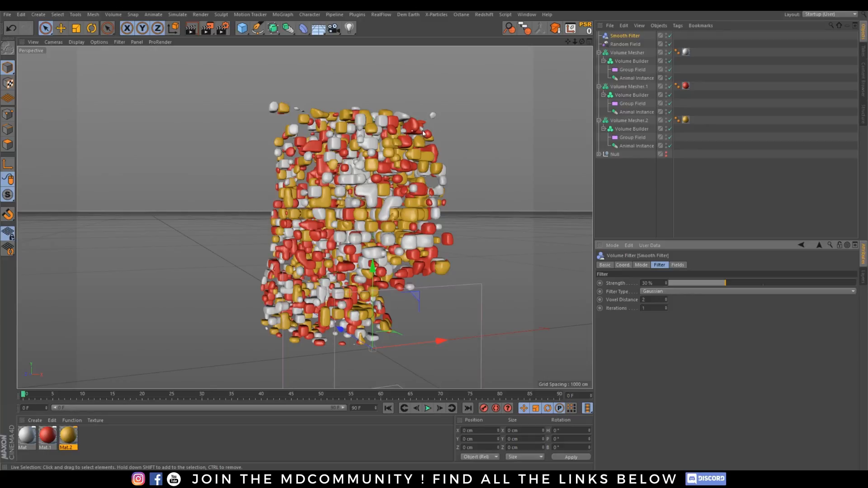
pyautogui.keyDown('alt'); pyautogui.moveTo(387, 207); pyautogui.dragTo(374, 200, button='middle'); pyautogui.keyUp('alt')
pyautogui.keyDown('alt'); pyautogui.moveTo(373, 200); pyautogui.dragTo(362, 219); pyautogui.keyUp('alt')
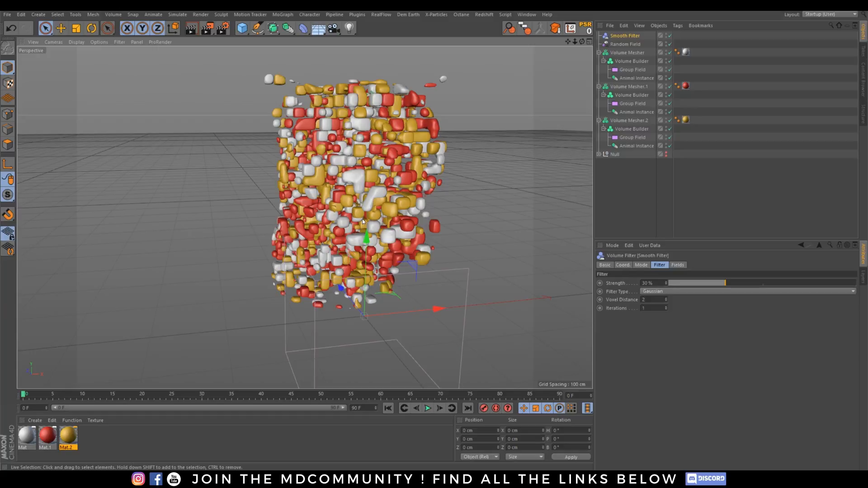
pyautogui.keyDown('alt'); pyautogui.moveTo(389, 174); pyautogui.dragTo(378, 184, button='middle'); pyautogui.keyUp('alt')
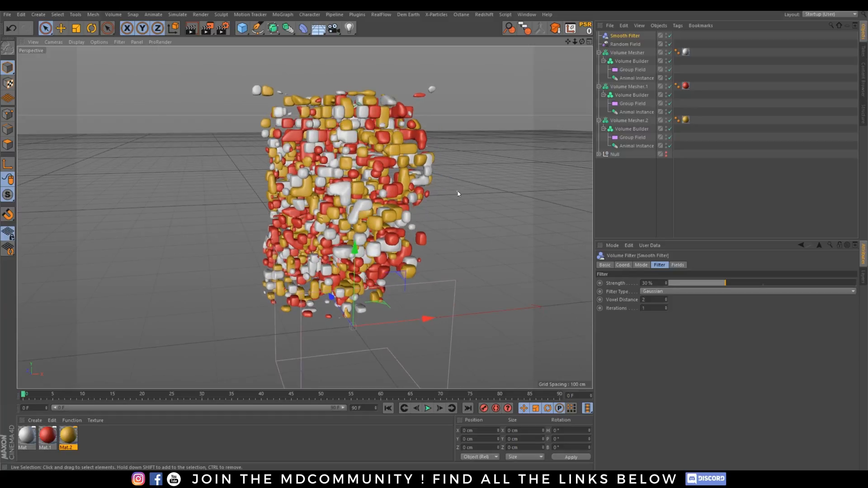
# Step: Open the Octane Live Viewer, start its render, and dock it as a tab beside the object hierarchy
pyautogui.click(462, 14)
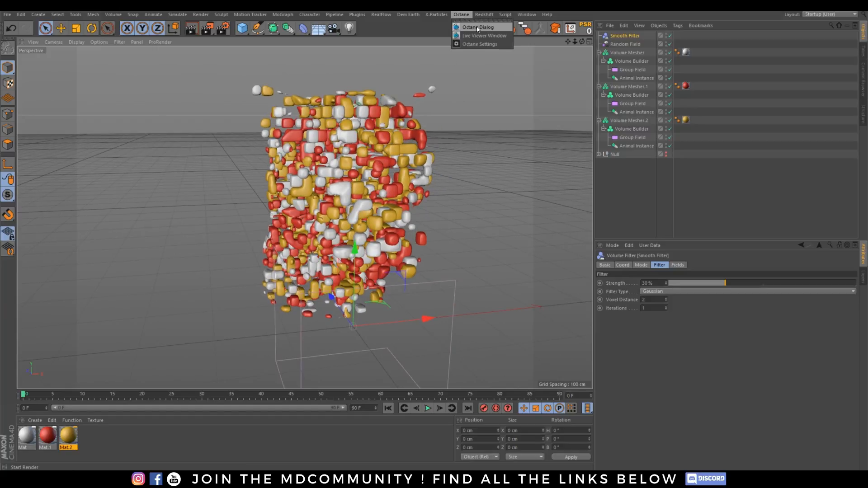
pyautogui.click(485, 36)
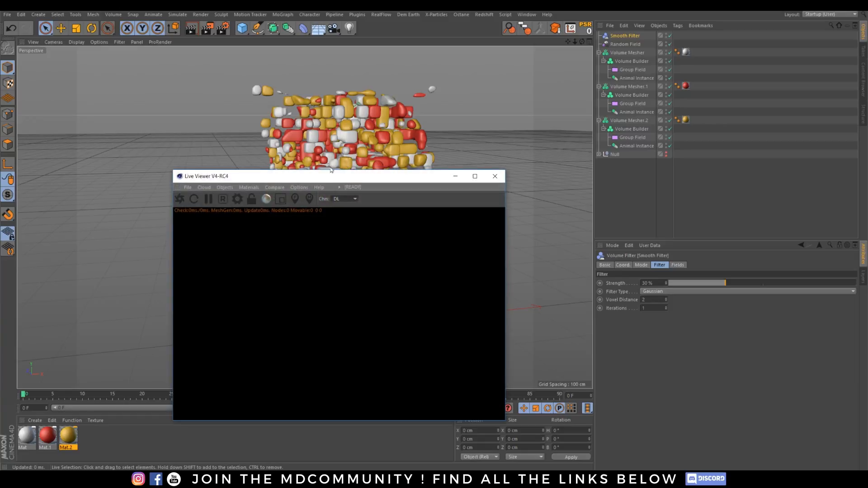
pyautogui.moveTo(324, 176); pyautogui.dragTo(436, 149)
pyautogui.click(293, 170)
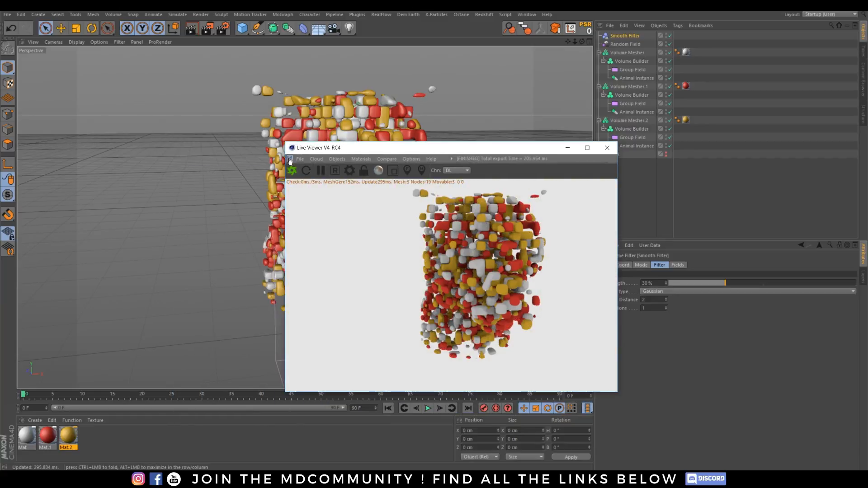
pyautogui.click(864, 106)
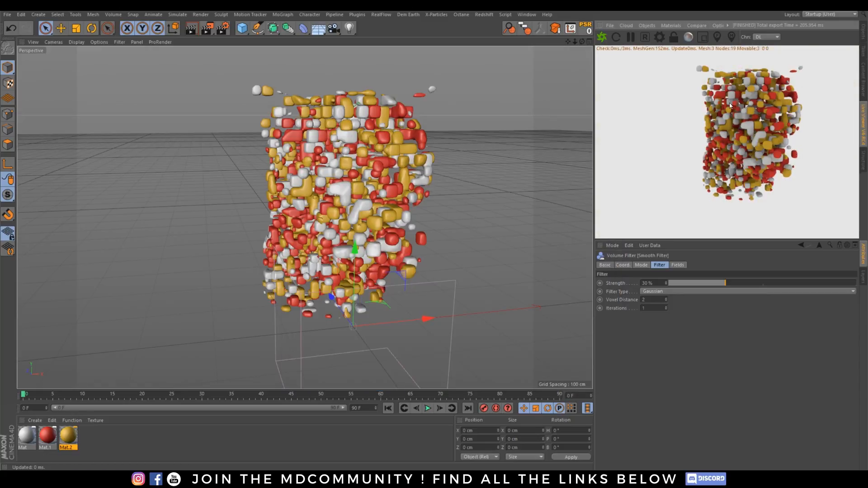
# Step: Convert the scene's materials to Octane materials and delete all four materials in the material list
pyautogui.click(671, 25)
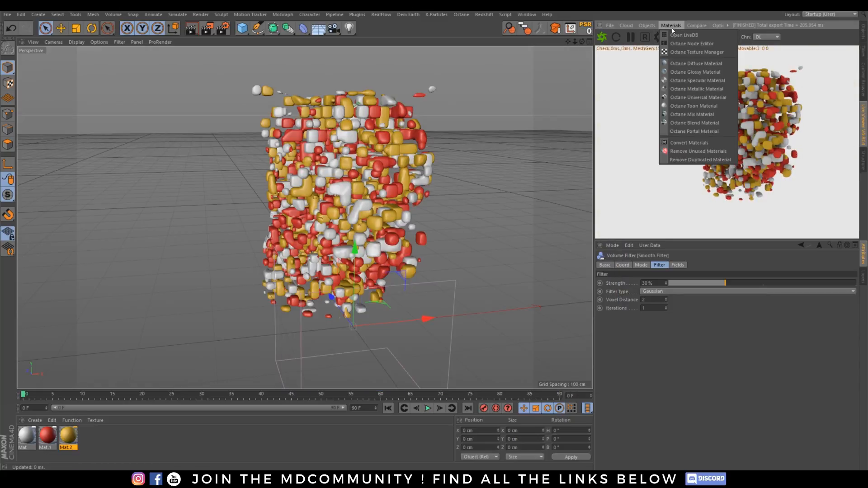
pyautogui.click(692, 143)
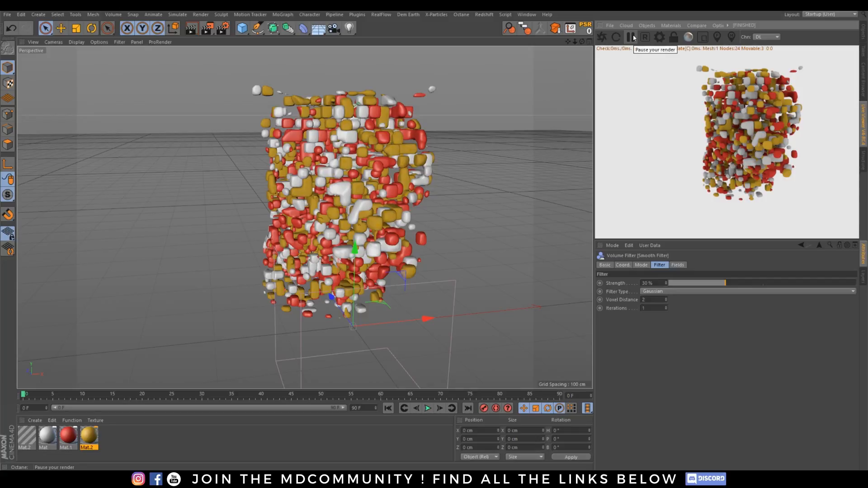
pyautogui.moveTo(151, 431); pyautogui.dragTo(29, 438)
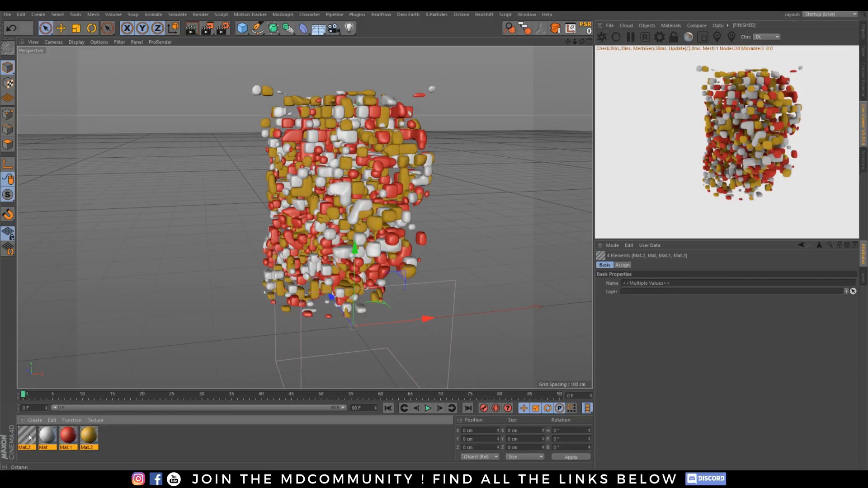
pyautogui.press('Delete')
# Step: Create an Octane material with a salmon-red diffuse colour at about 52% saturation and set its material type to Glossy
pyautogui.click(34, 421)
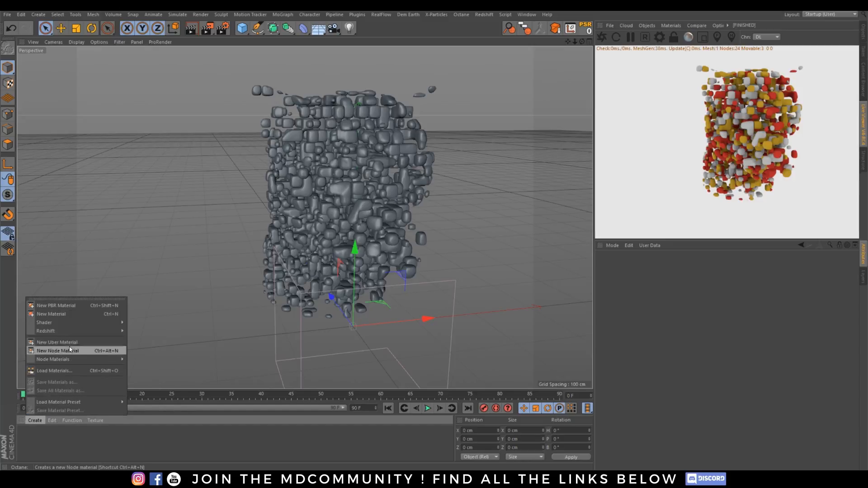
pyautogui.moveTo(78, 324)
pyautogui.moveTo(148, 322)
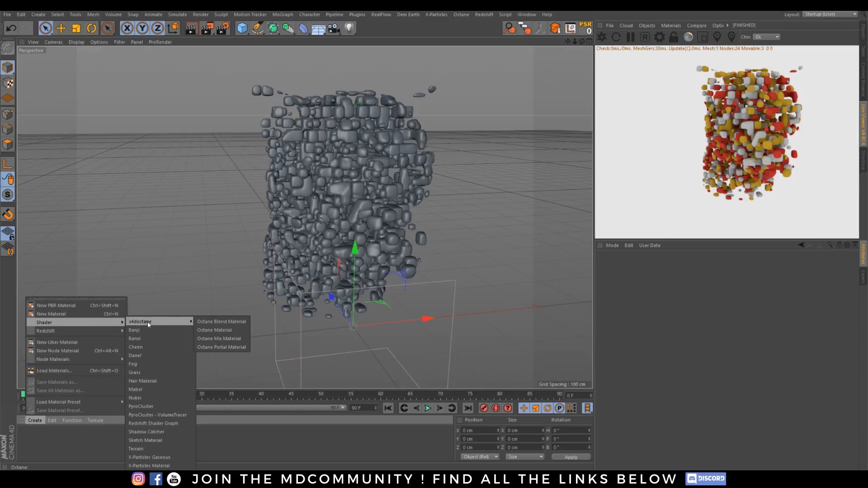
pyautogui.click(218, 329)
pyautogui.doubleClick(30, 435)
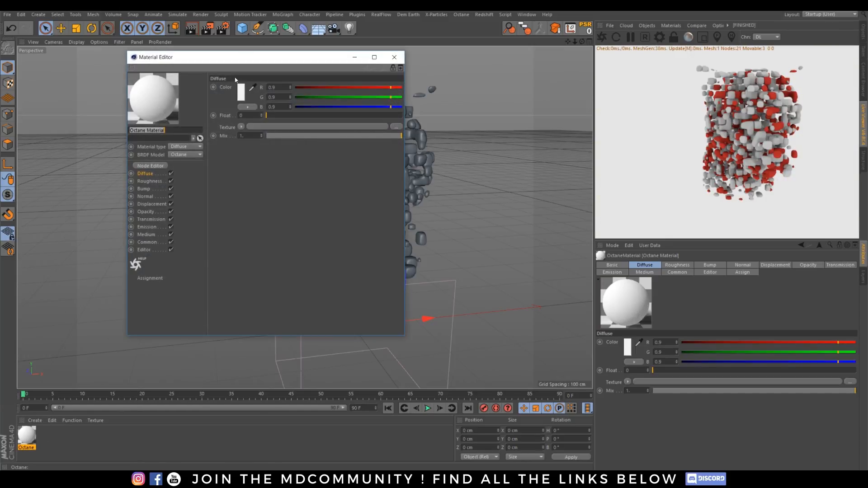
pyautogui.click(241, 92)
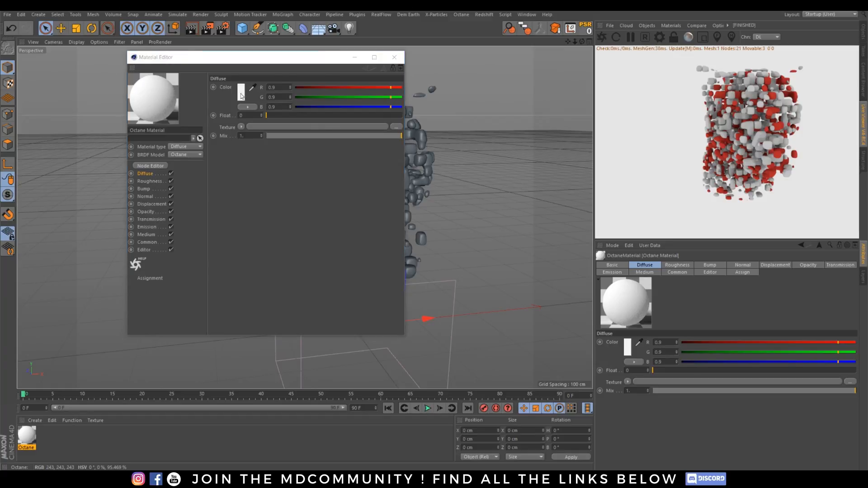
pyautogui.moveTo(284, 99); pyautogui.dragTo(259, 101)
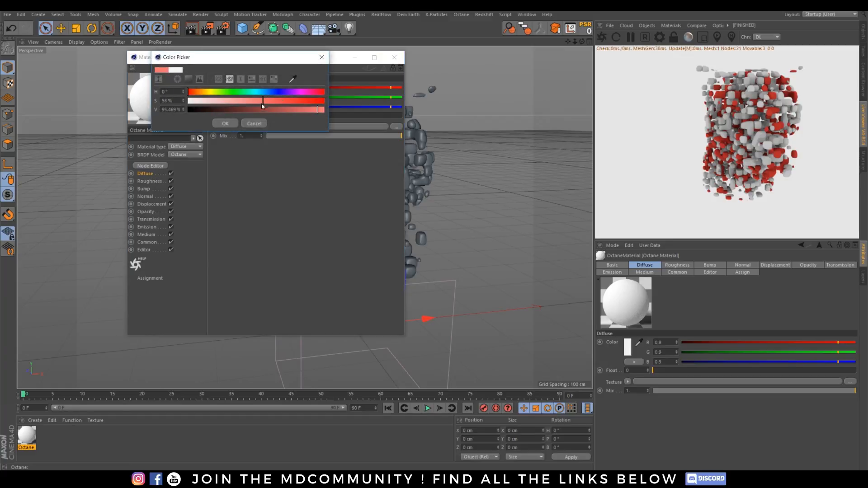
pyautogui.click(226, 124)
pyautogui.scroll(-1, 180, 146)
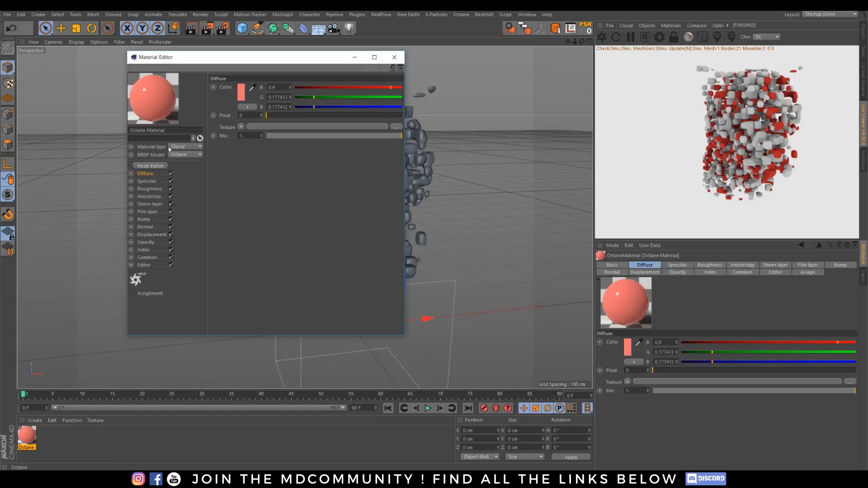
pyautogui.click(394, 57)
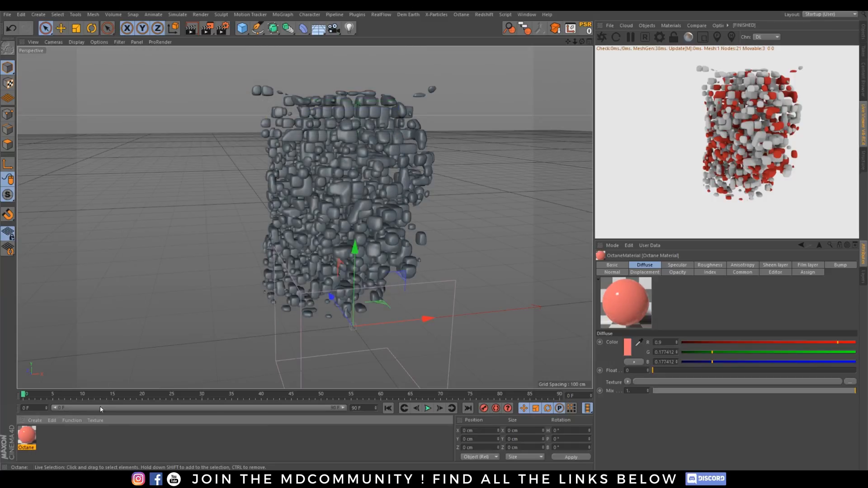
# Step: Duplicate the salmon-red Octane material twice and set the first copy's diffuse colour to white
pyautogui.keyDown('ctrl'); pyautogui.moveTo(32, 432); pyautogui.dragTo(73, 436); pyautogui.keyUp('ctrl')
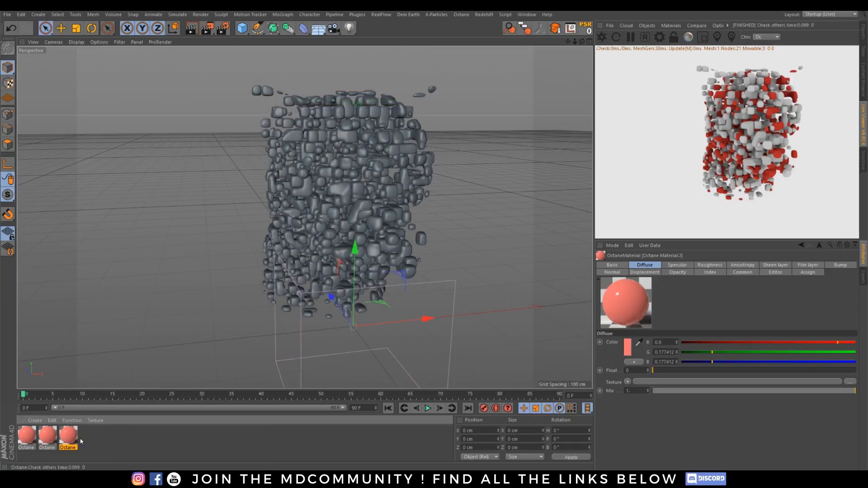
pyautogui.doubleClick(55, 437)
pyautogui.click(241, 91)
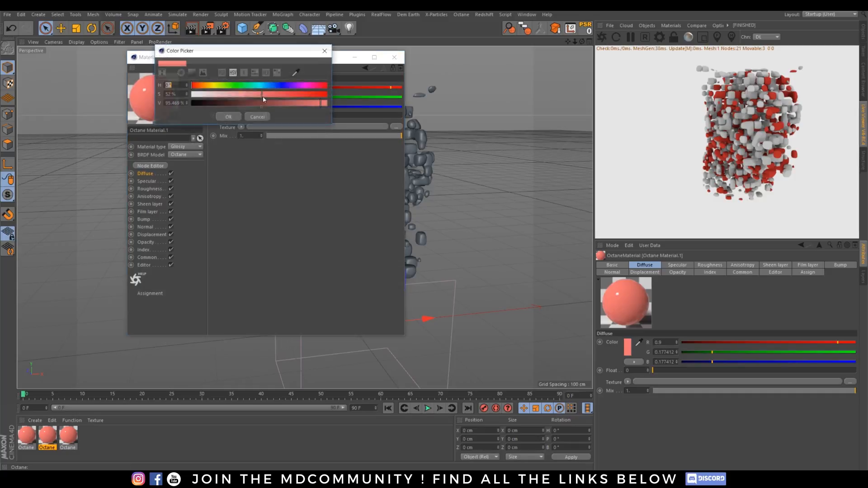
pyautogui.click(229, 117)
pyautogui.click(394, 57)
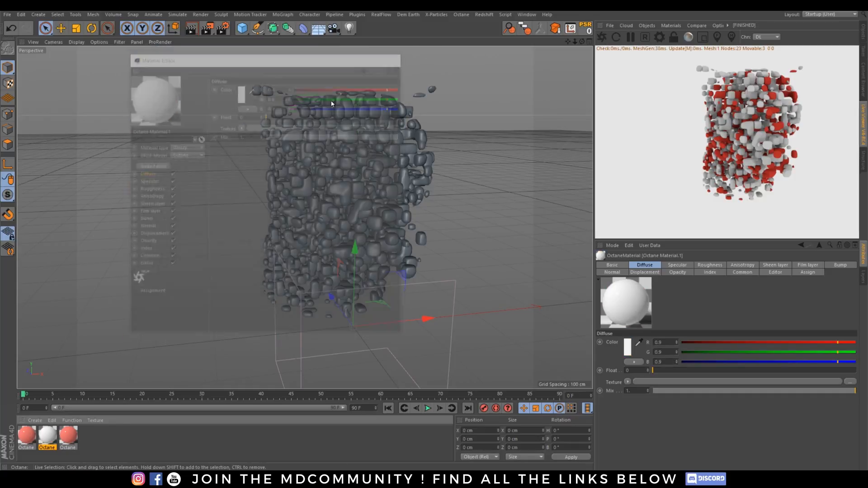
# Step: Set the second copy's diffuse colour to a yellow-orange of about R 0.9, G 0.52, B 0.14
pyautogui.doubleClick(68, 436)
pyautogui.click(243, 96)
pyautogui.click(243, 98)
pyautogui.moveTo(204, 90); pyautogui.dragTo(202, 89)
pyautogui.click(265, 99)
pyautogui.click(222, 122)
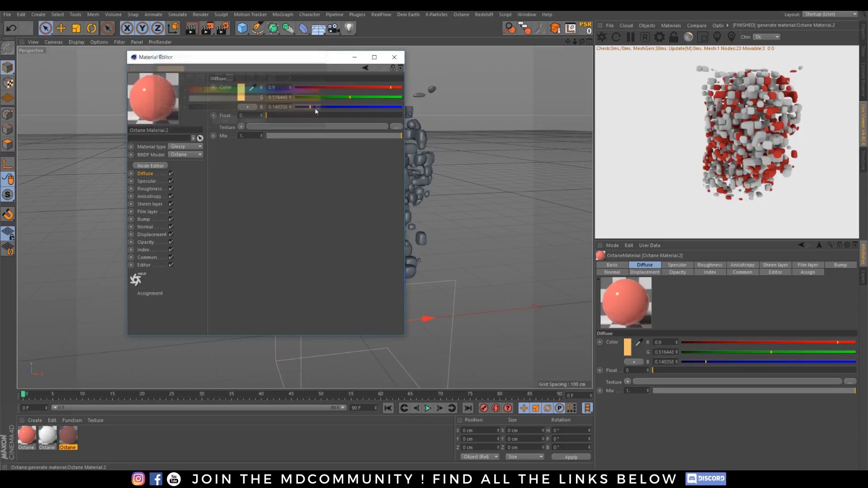
pyautogui.click(394, 57)
# Step: Assign the red material to Volume Mesher, the white one to Volume Mesher.1 and the orange one to Volume Mesher.2
pyautogui.click(862, 31)
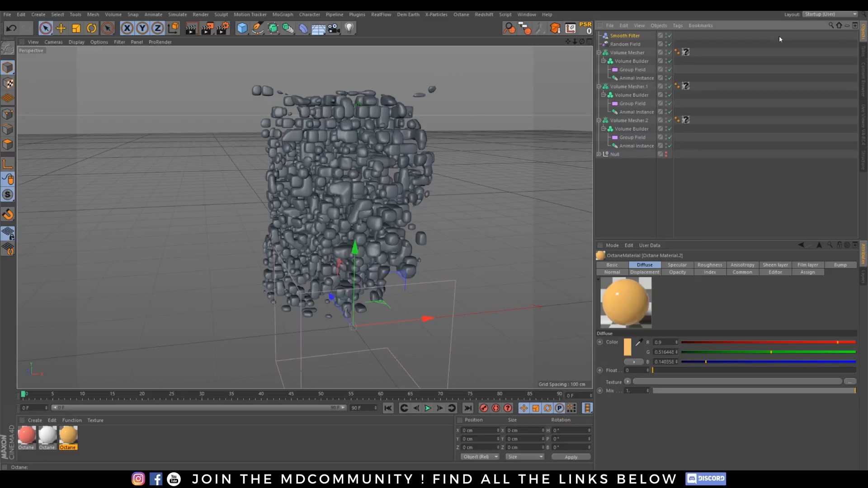
pyautogui.moveTo(520, 225); pyautogui.dragTo(686, 52)
pyautogui.moveTo(42, 443); pyautogui.dragTo(686, 86)
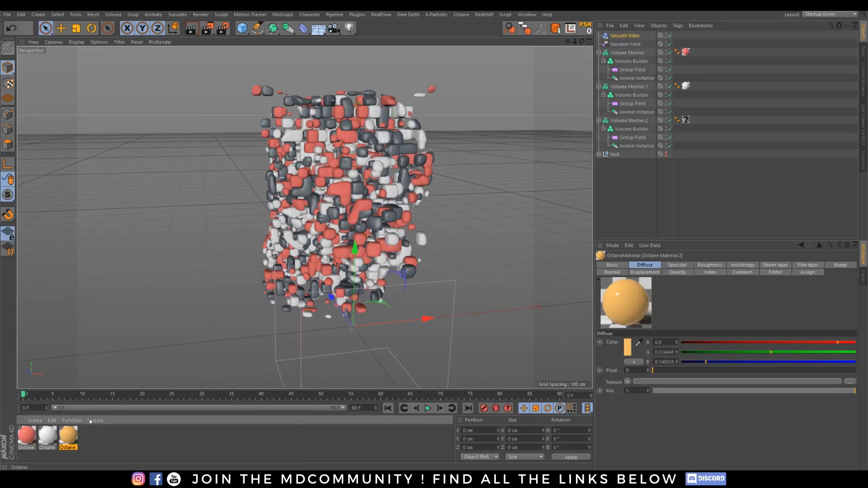
pyautogui.moveTo(69, 437); pyautogui.dragTo(686, 120)
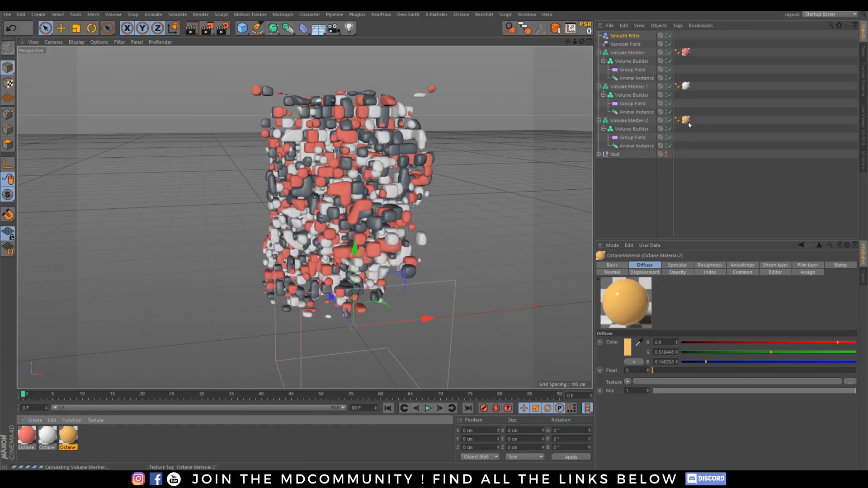
# Step: Examine the recoloured blocks in the Octane Live Viewer from different angles
pyautogui.click(862, 114)
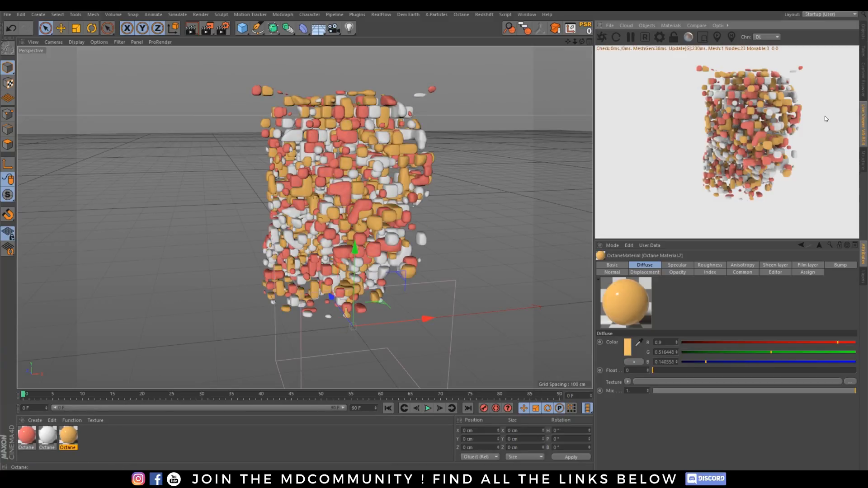
pyautogui.keyDown('alt'); pyautogui.moveTo(751, 131); pyautogui.dragTo(732, 161, button='middle'); pyautogui.keyUp('alt')
pyautogui.keyDown('alt'); pyautogui.moveTo(732, 161); pyautogui.dragTo(741, 144, button='right'); pyautogui.keyUp('alt')
pyautogui.keyDown('alt'); pyautogui.moveTo(740, 144); pyautogui.dragTo(733, 135); pyautogui.keyUp('alt')
pyautogui.keyDown('alt'); pyautogui.moveTo(733, 134); pyautogui.dragTo(719, 158, button='right'); pyautogui.keyUp('alt')
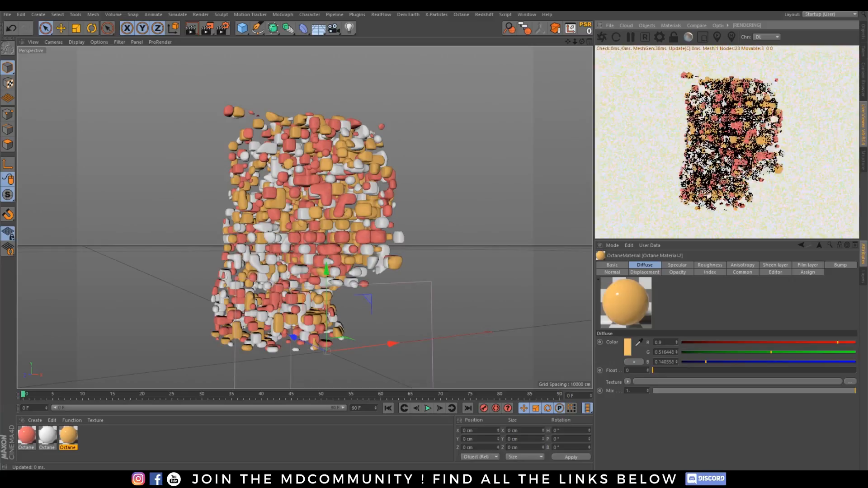
pyautogui.keyDown('alt'); pyautogui.moveTo(719, 158); pyautogui.dragTo(721, 165); pyautogui.keyUp('alt')
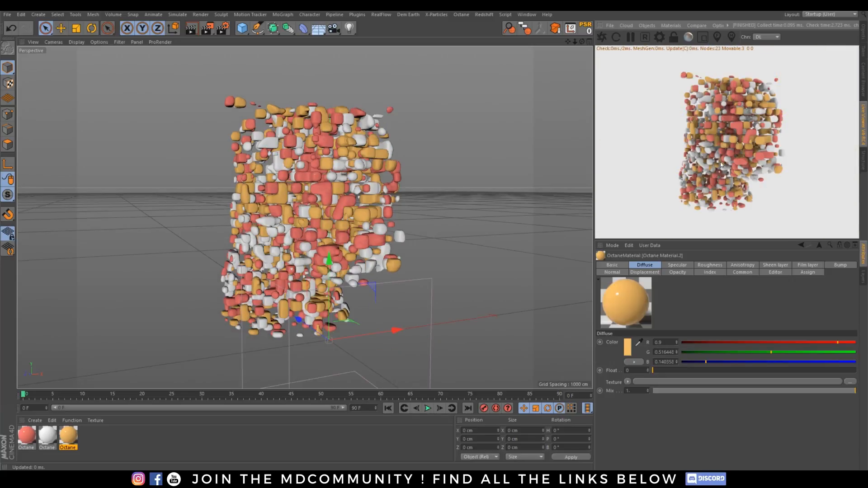
# Step: Make the Null with the original panther head visible in both the viewport and the render
pyautogui.click(865, 31)
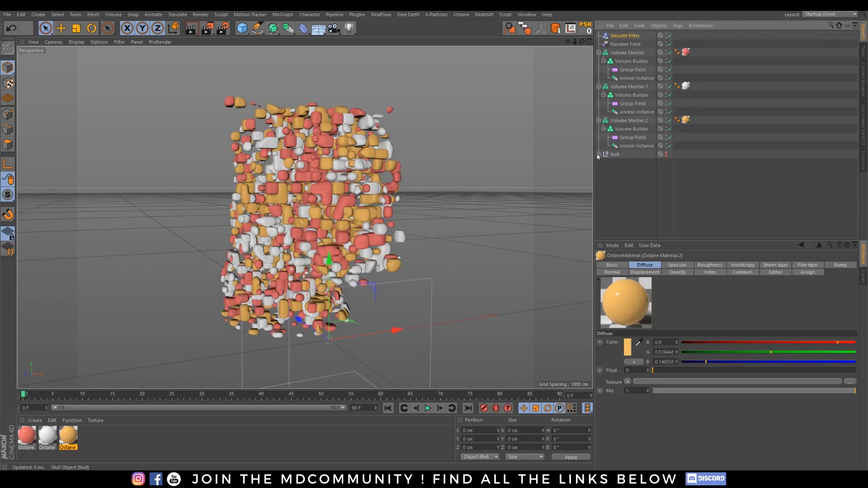
pyautogui.click(667, 156)
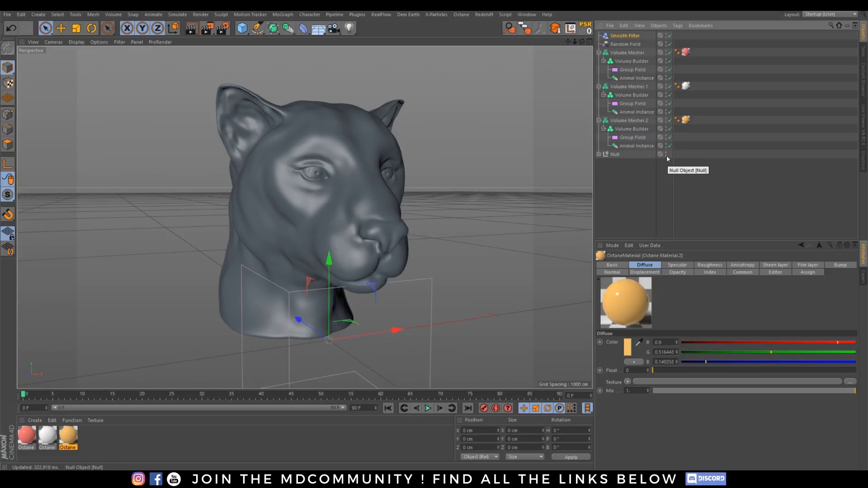
pyautogui.click(666, 156)
pyautogui.click(599, 154)
# Step: Create an Octane Specular material directly on the panther head in the Live Viewer
pyautogui.click(863, 121)
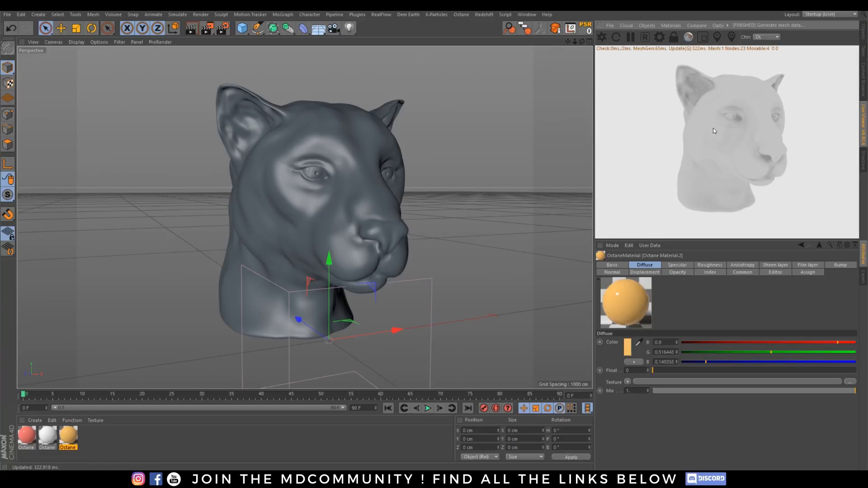
pyautogui.rightClick(738, 95)
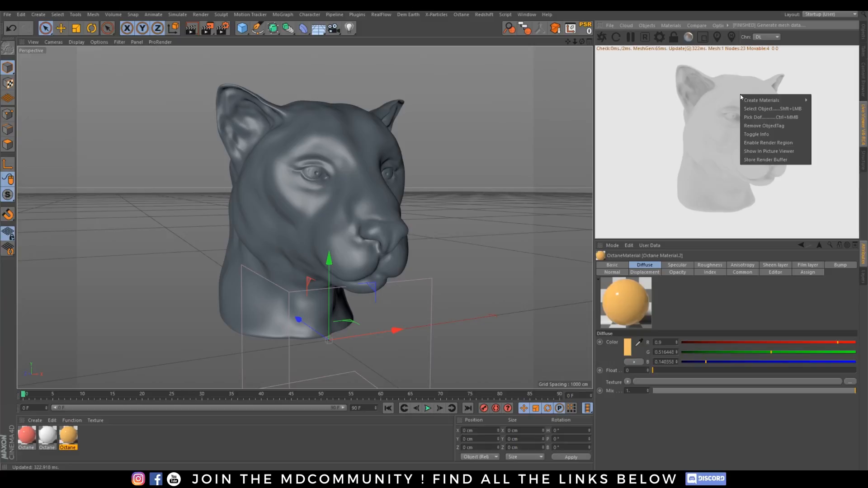
pyautogui.moveTo(765, 100)
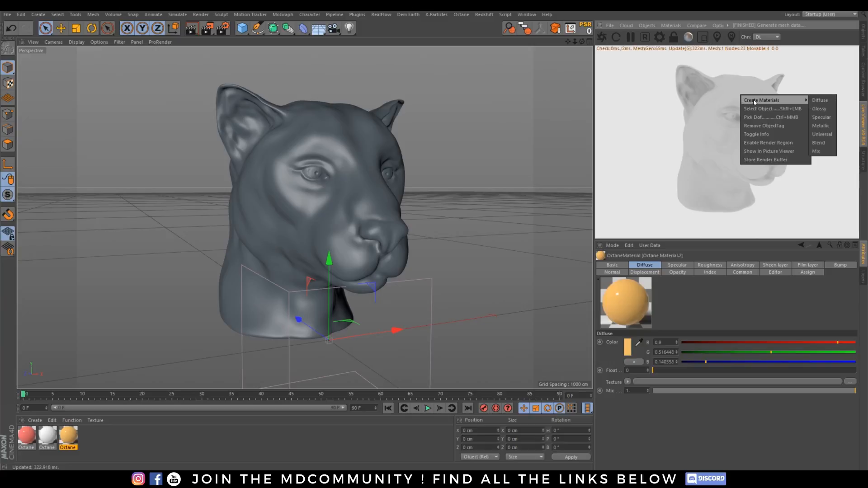
pyautogui.click(821, 118)
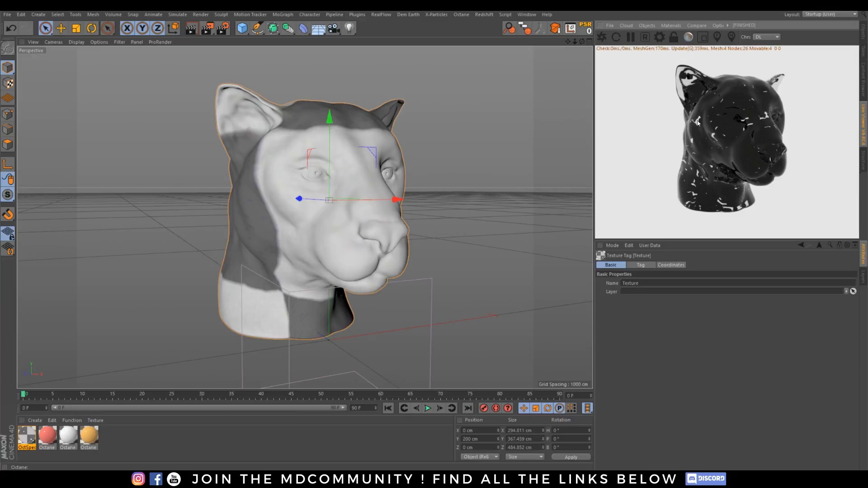
# Step: Switch the Octane render kernel to Pathtracing and set its max. samples to 1024
pyautogui.click(660, 36)
pyautogui.moveTo(74, 11); pyautogui.dragTo(450, 74)
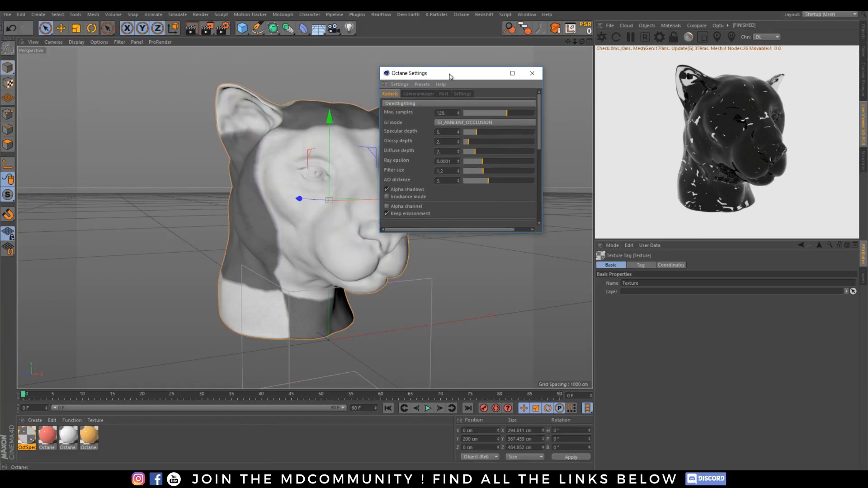
pyautogui.click(413, 104)
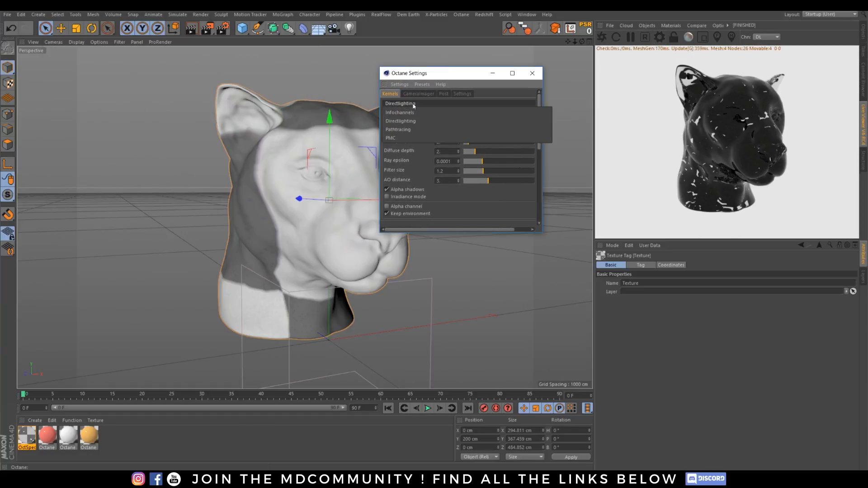
pyautogui.click(418, 130)
pyautogui.doubleClick(453, 113)
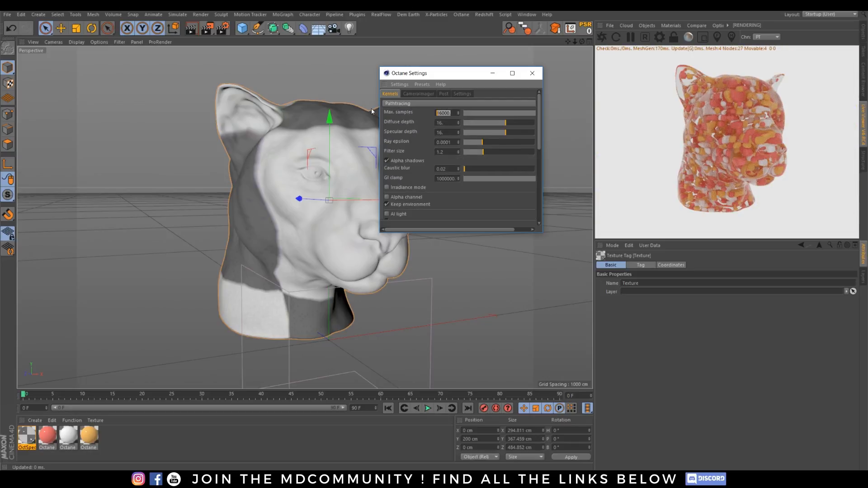
pyautogui.write('1024')
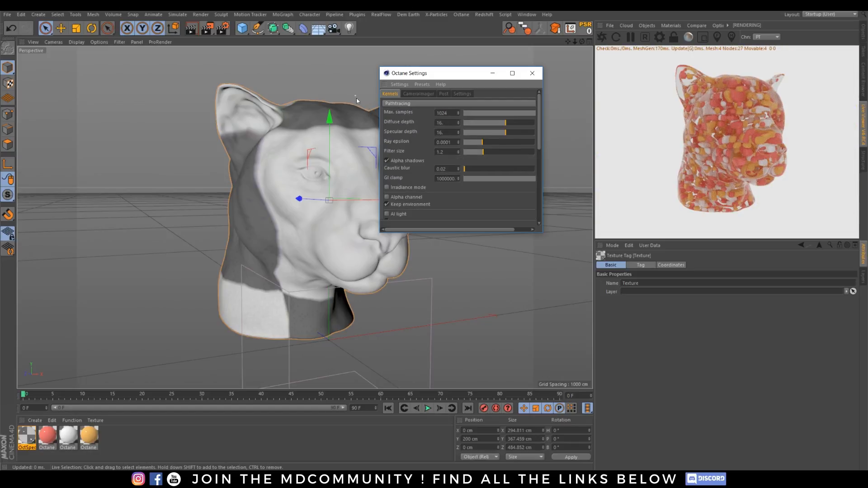
pyautogui.press('Return')
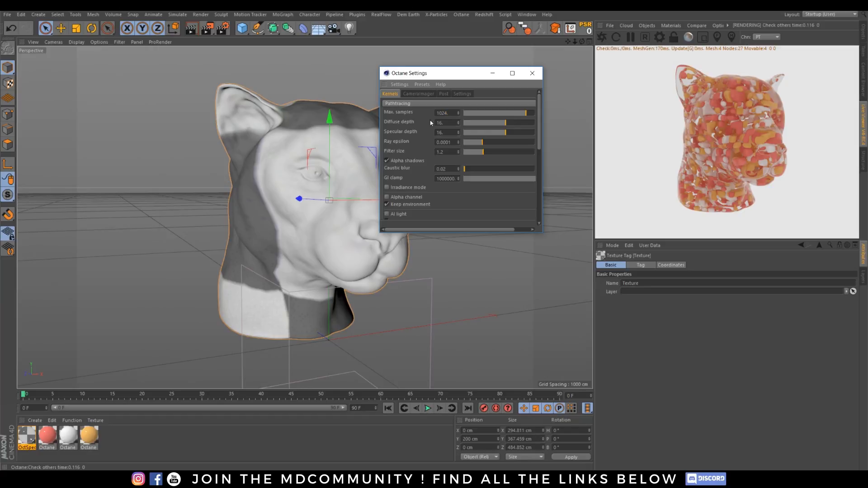
# Step: Set the Pathtracing kernel's diffuse depth and specular depth to 4 and its GI clamp to 1
pyautogui.doubleClick(446, 123)
pyautogui.write('4')
pyautogui.press('Tab')
pyautogui.write('4')
pyautogui.press('Return')
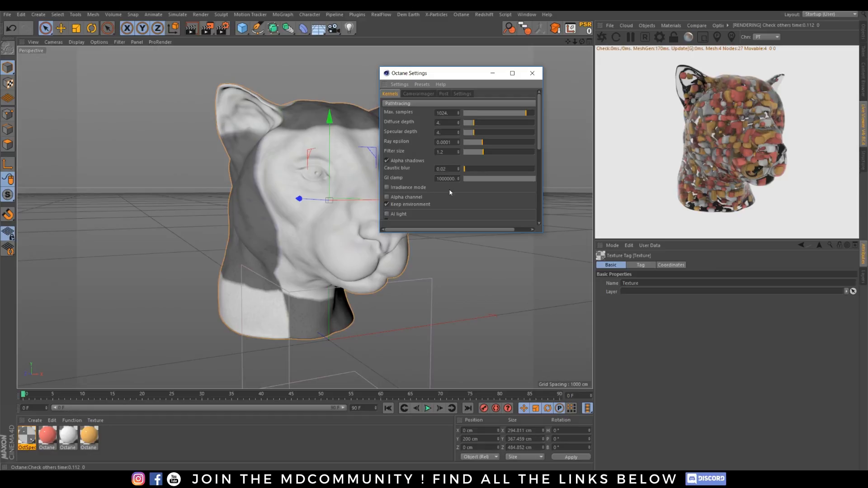
pyautogui.write('1')
pyautogui.press('Return')
# Step: Set the kernel's path termination power to 0.8 and enable Adaptive Sampling
pyautogui.moveTo(541, 143); pyautogui.dragTo(467, 180)
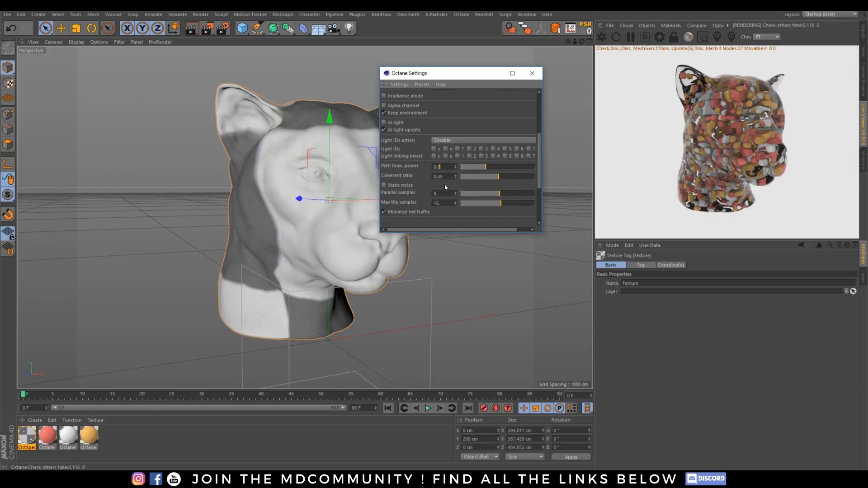
pyautogui.moveTo(539, 166); pyautogui.dragTo(532, 197)
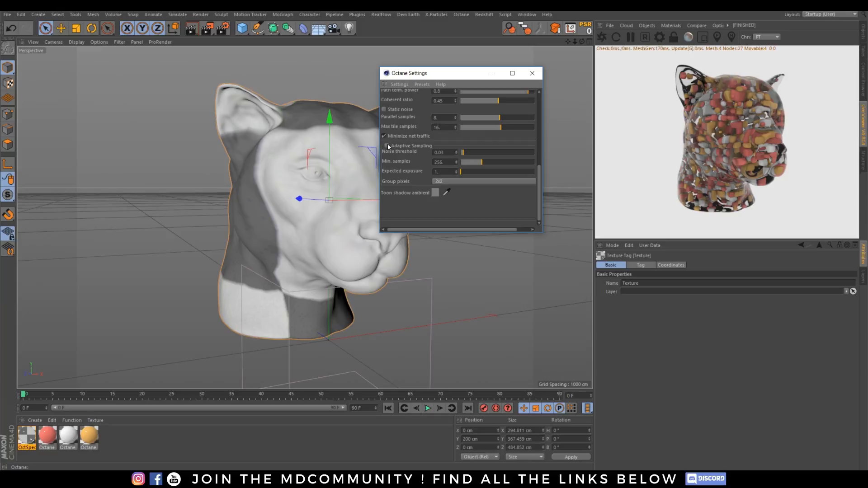
pyautogui.click(387, 146)
# Step: Raise the Pathtracing kernel's diffuse depth and specular depth to 8
pyautogui.moveTo(540, 178); pyautogui.dragTo(544, 105)
pyautogui.doubleClick(436, 117)
pyautogui.doubleClick(437, 129)
pyautogui.write('8')
pyautogui.press('Return')
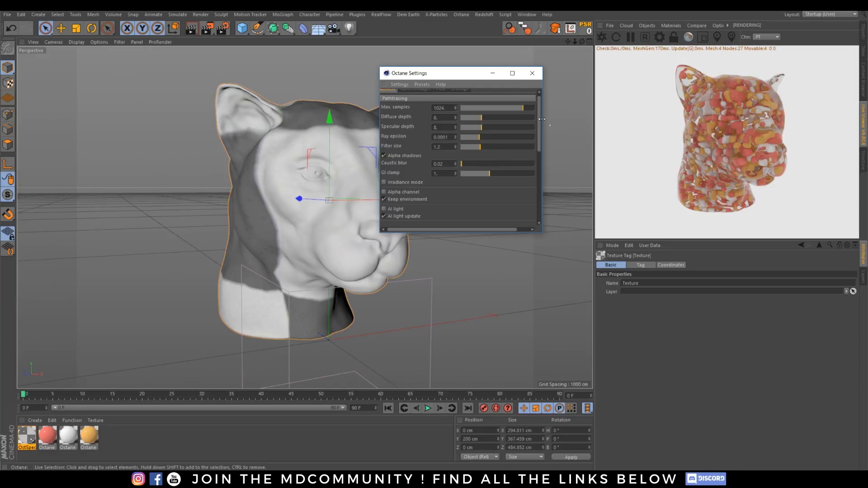
# Step: Review the Pathtracing kernel's depth, clamp, path termination and Adaptive Sampling settings, and close the render settings
pyautogui.moveTo(540, 118); pyautogui.dragTo(541, 104)
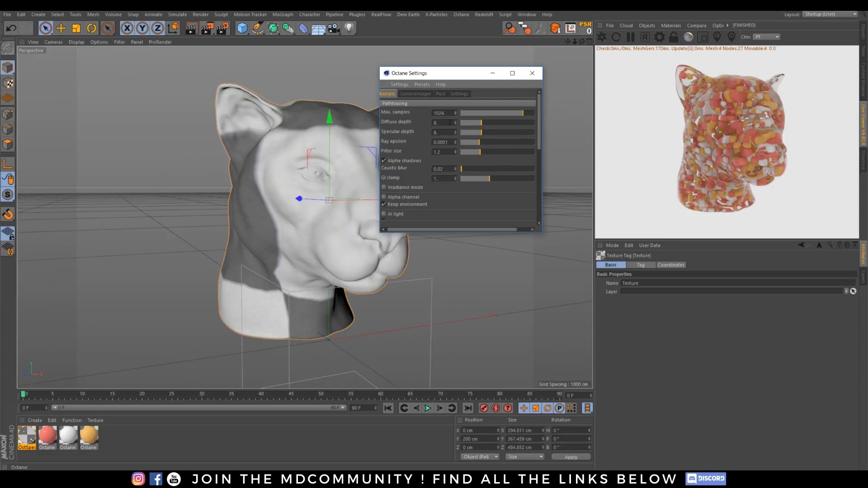
pyautogui.doubleClick(444, 131)
pyautogui.click(460, 195)
pyautogui.moveTo(539, 120); pyautogui.dragTo(537, 170)
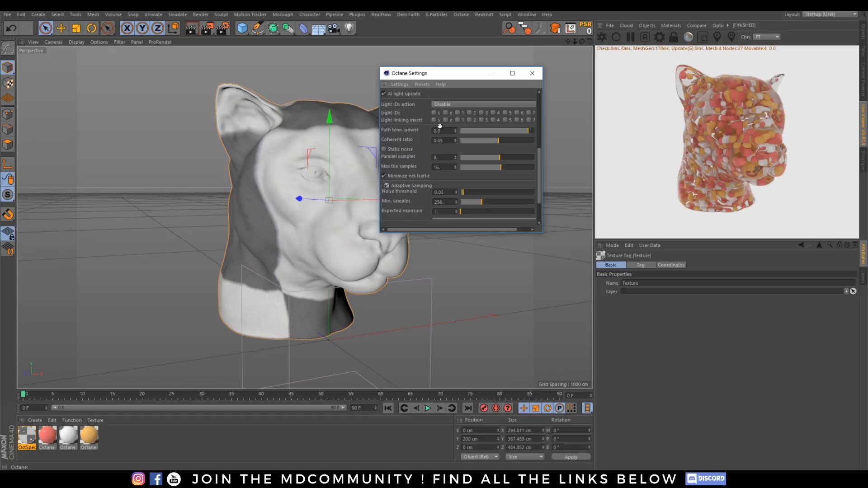
pyautogui.click(437, 157)
pyautogui.scroll(-3, 539, 162)
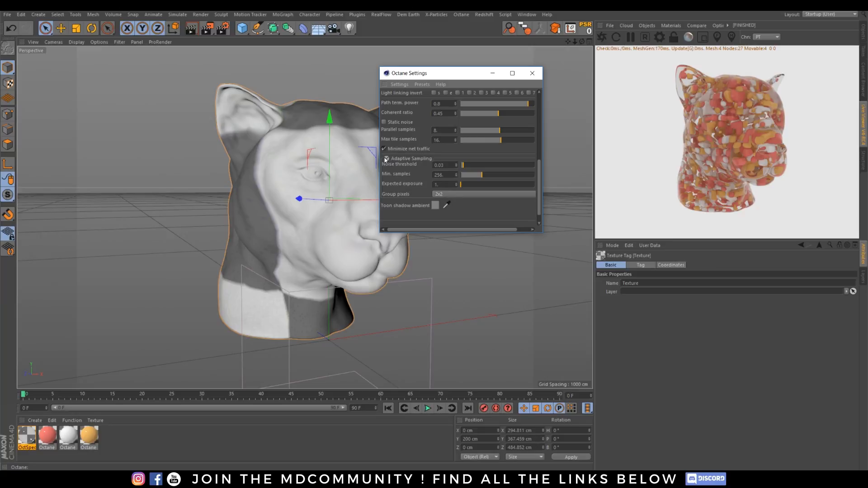
pyautogui.scroll(10, 533, 179)
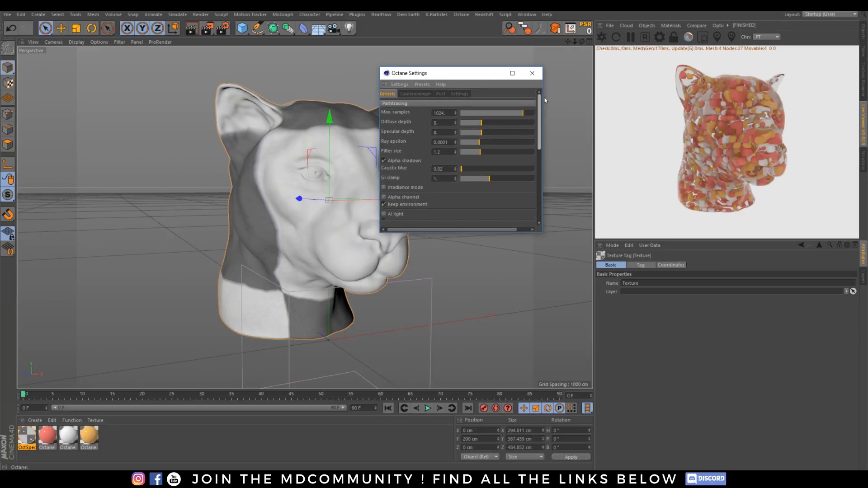
pyautogui.click(532, 73)
# Step: Open the OctSpecular glass material in an enlarged node editor and place its node in clear space
pyautogui.keyDown('alt'); pyautogui.moveTo(344, 177); pyautogui.dragTo(316, 213); pyautogui.keyUp('alt')
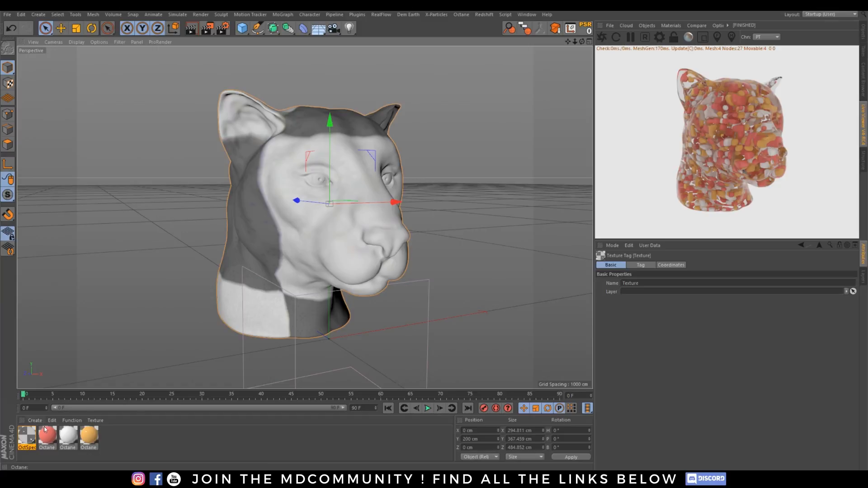
pyautogui.click(30, 437)
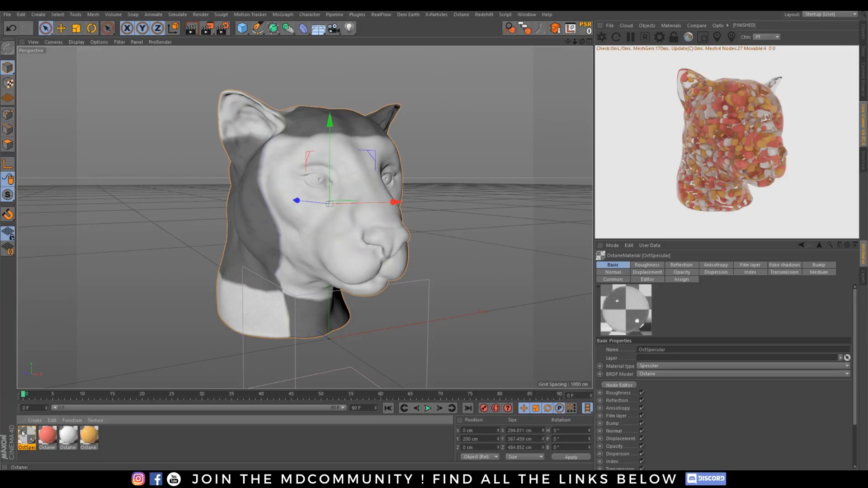
pyautogui.doubleClick(28, 439)
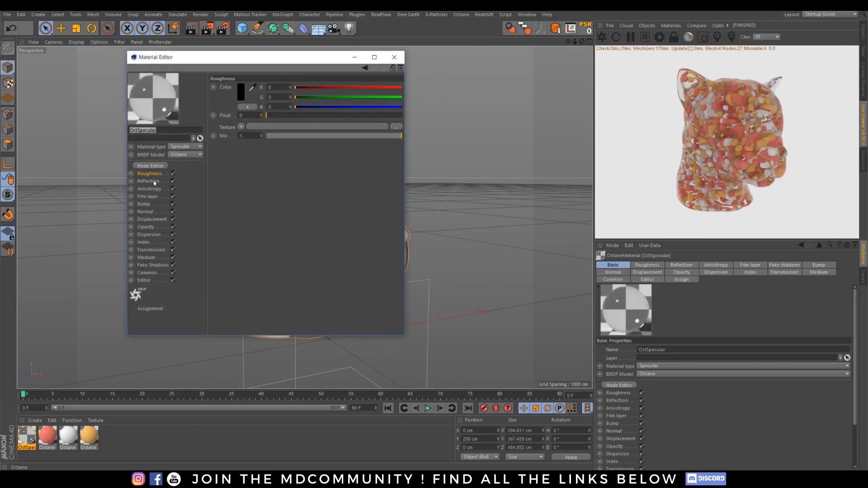
pyautogui.click(146, 166)
pyautogui.moveTo(327, 175); pyautogui.dragTo(361, 11)
pyautogui.moveTo(104, 83); pyautogui.dragTo(271, 133)
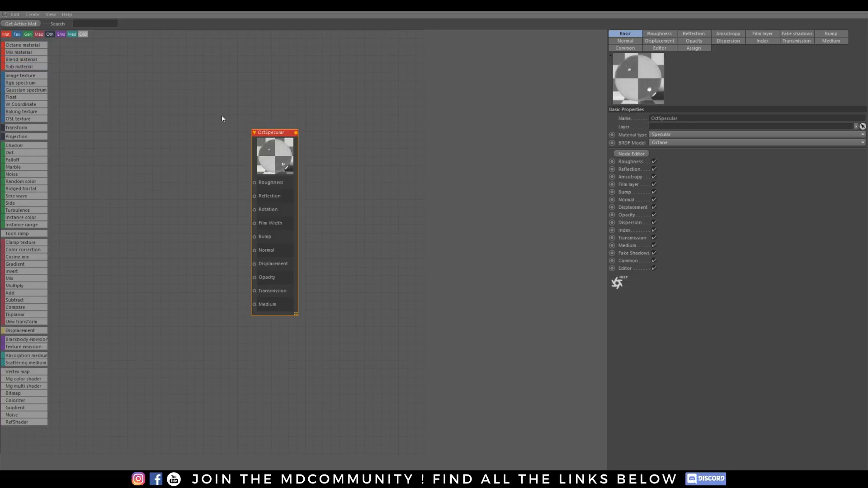
# Step: Add a Mix material node fed by OctSpecular as Material1 and by a new Octane material as Material2
pyautogui.moveTo(419, 183); pyautogui.dragTo(433, 147)
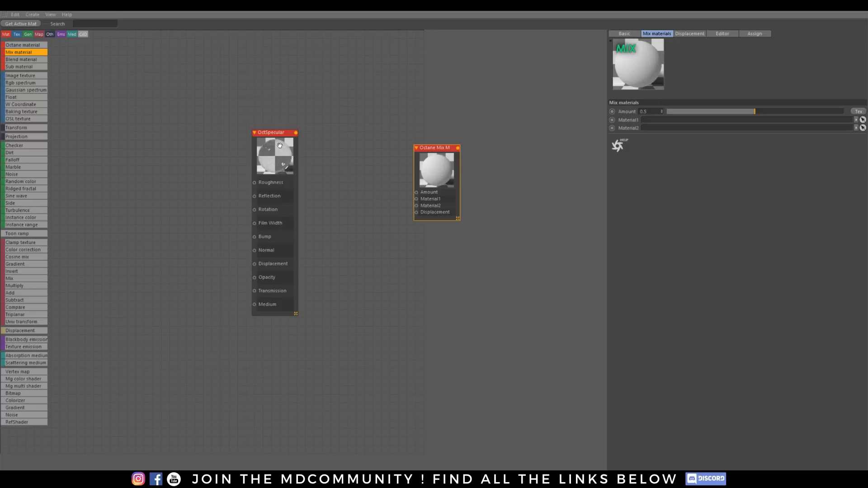
pyautogui.moveTo(296, 133); pyautogui.dragTo(415, 200)
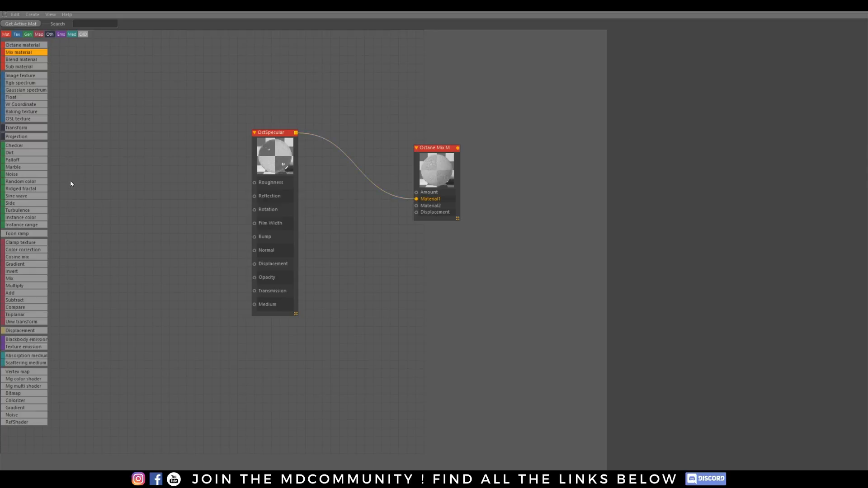
pyautogui.moveTo(45, 61); pyautogui.dragTo(199, 356)
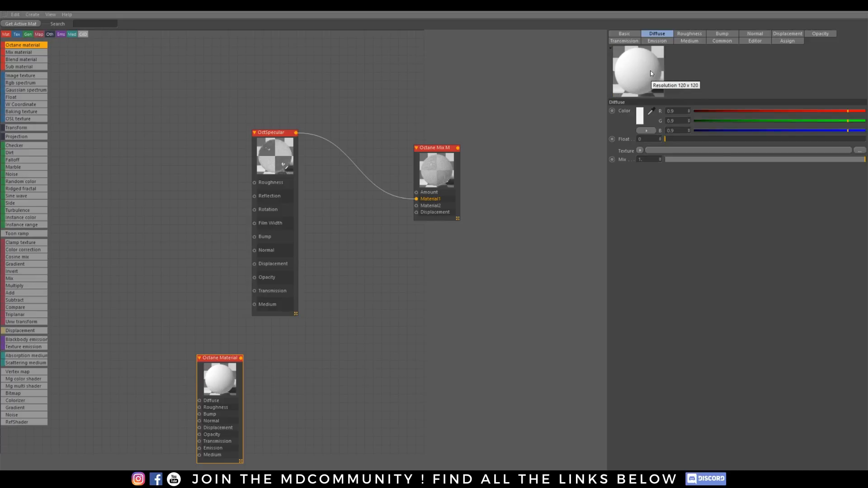
pyautogui.moveTo(241, 361); pyautogui.dragTo(420, 207)
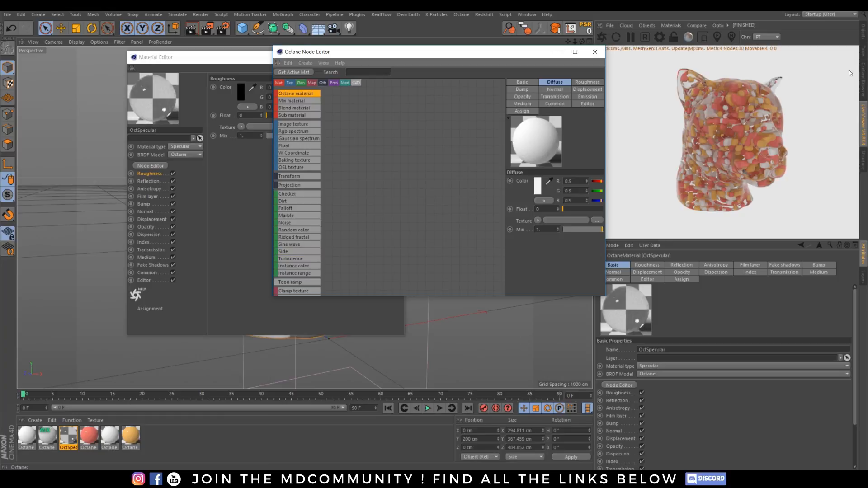
# Step: Replace the Animal object's material with the new Octane mix material and return to the live render
pyautogui.click(863, 37)
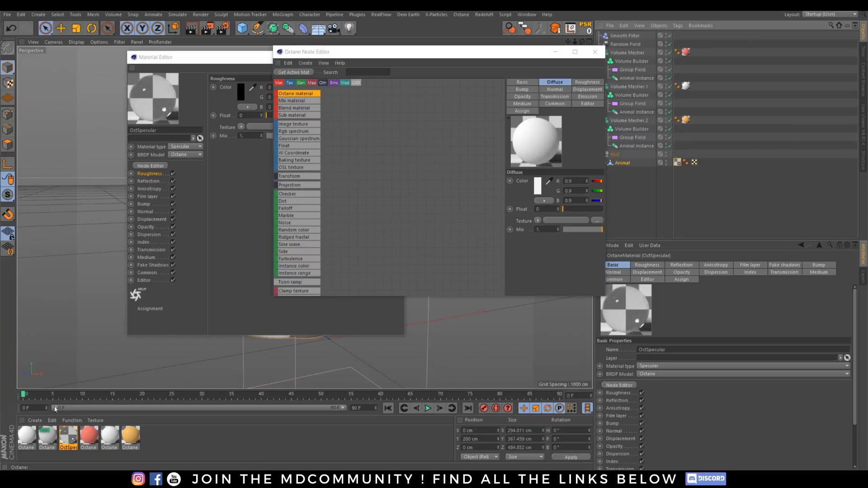
pyautogui.moveTo(53, 444); pyautogui.dragTo(680, 163)
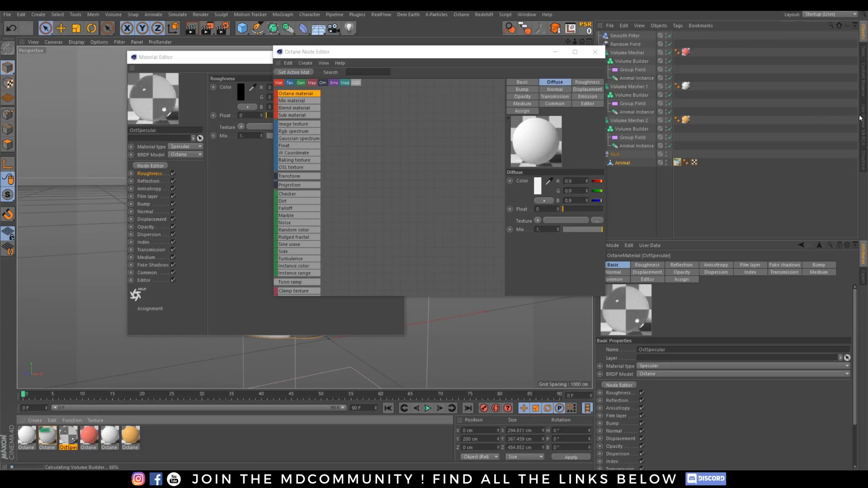
pyautogui.click(862, 118)
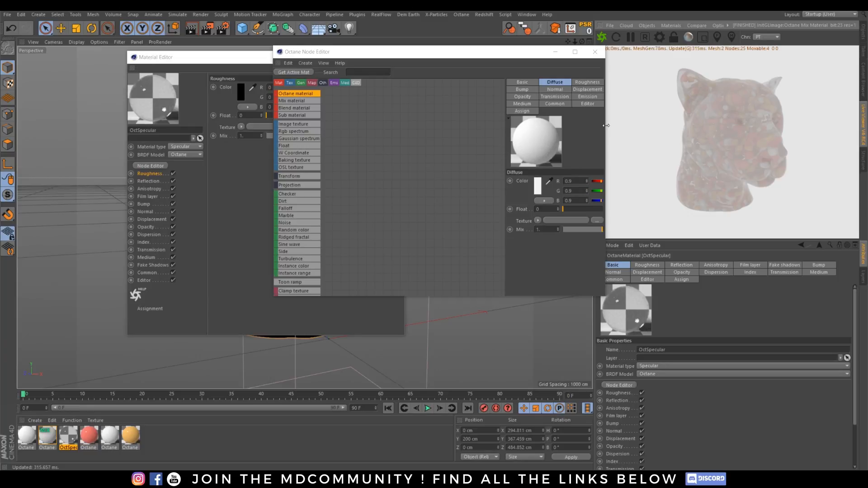
# Step: Add a Dirt node to the material graph and connect it to the mix material's Amount input
pyautogui.click(575, 51)
pyautogui.moveTo(266, 137); pyautogui.dragTo(218, 142)
pyautogui.click(835, 10)
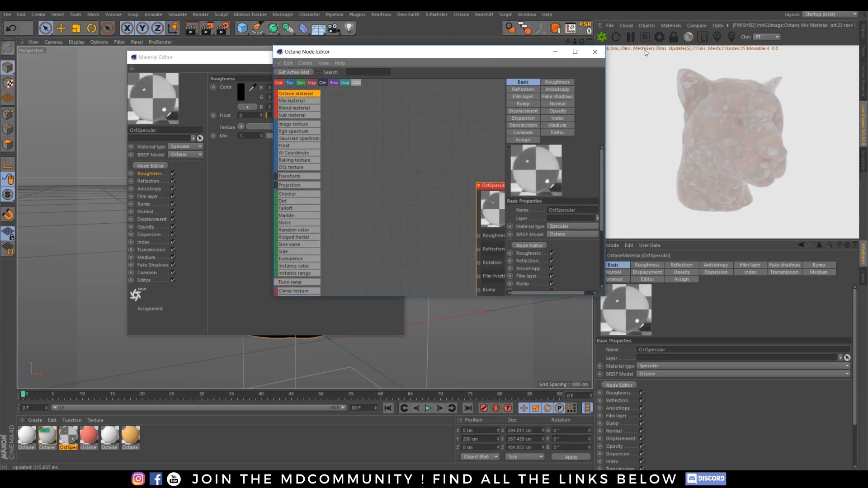
pyautogui.moveTo(470, 57); pyautogui.dragTo(371, 50)
pyautogui.moveTo(318, 221); pyautogui.dragTo(177, 205, button='middle')
pyautogui.moveTo(183, 194); pyautogui.dragTo(354, 181)
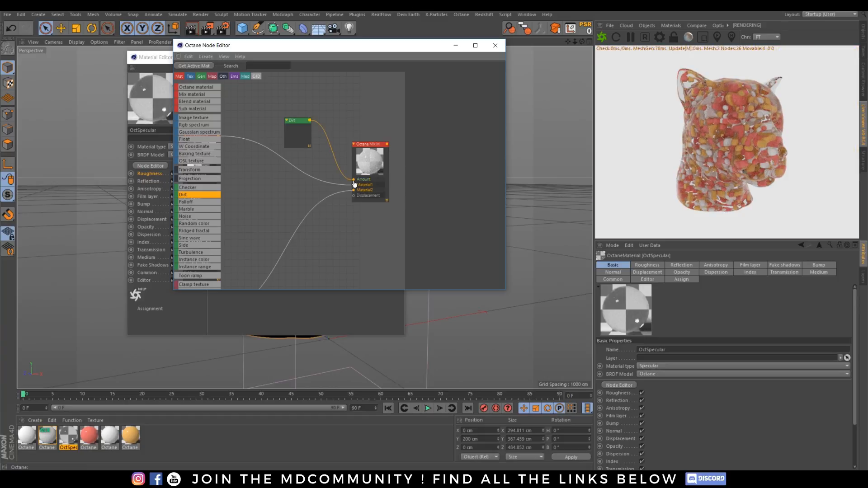
# Step: Set the new white Octane material's diffuse color to a near-black gray with a value of 6%
pyautogui.doubleClick(28, 436)
pyautogui.click(144, 174)
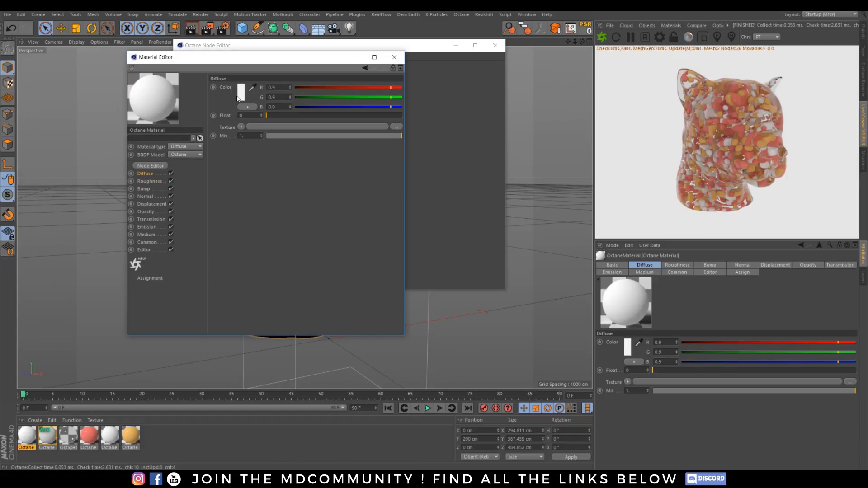
pyautogui.click(241, 92)
pyautogui.click(217, 124)
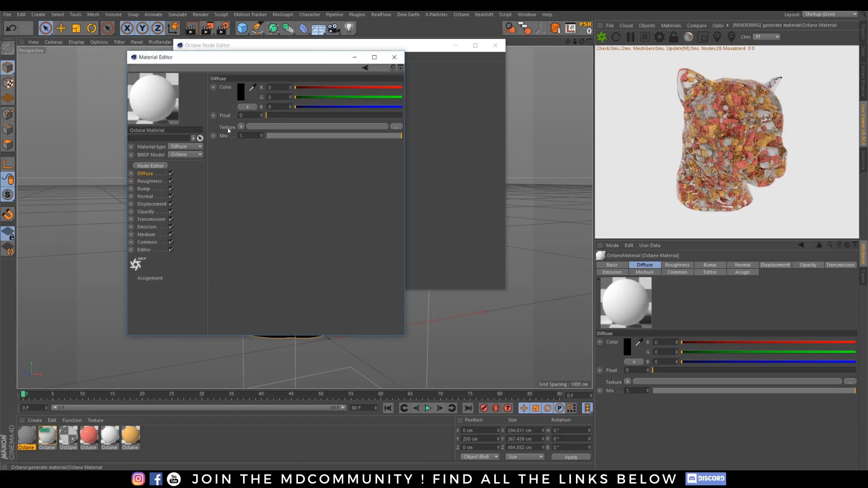
pyautogui.click(241, 92)
pyautogui.click(199, 110)
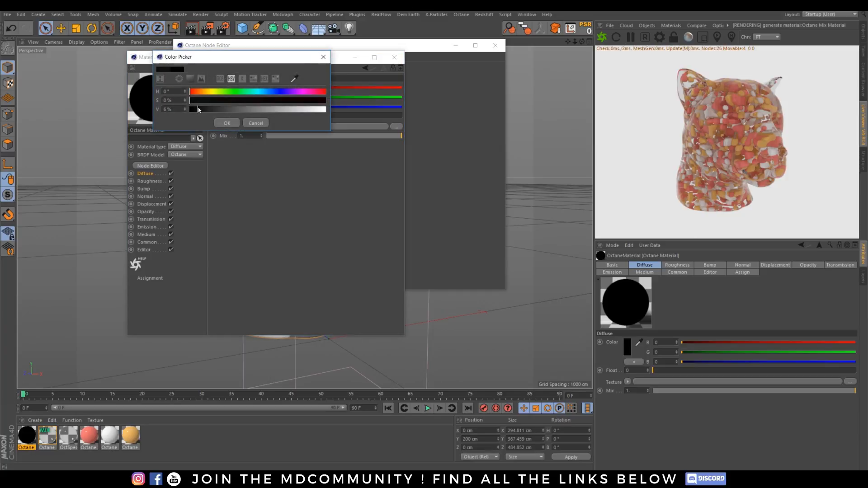
pyautogui.click(227, 123)
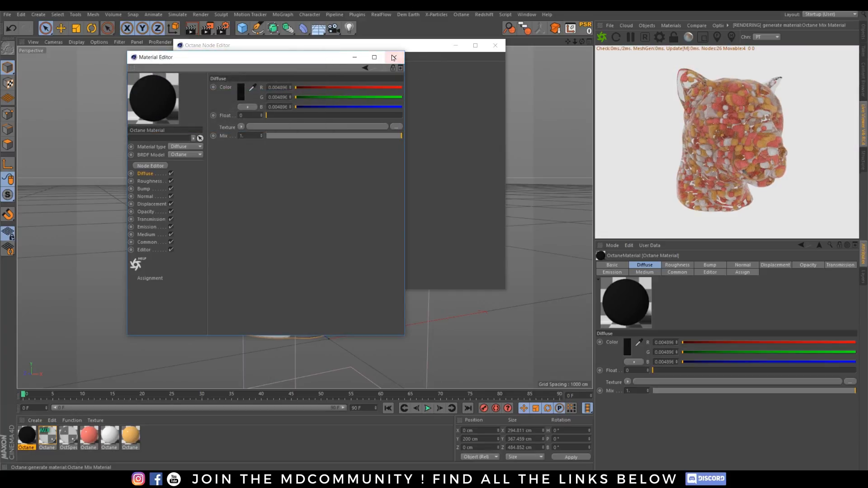
pyautogui.click(393, 57)
# Step: Set the Dirt node's strength to 10 and its radius to 2 cm
pyautogui.click(294, 120)
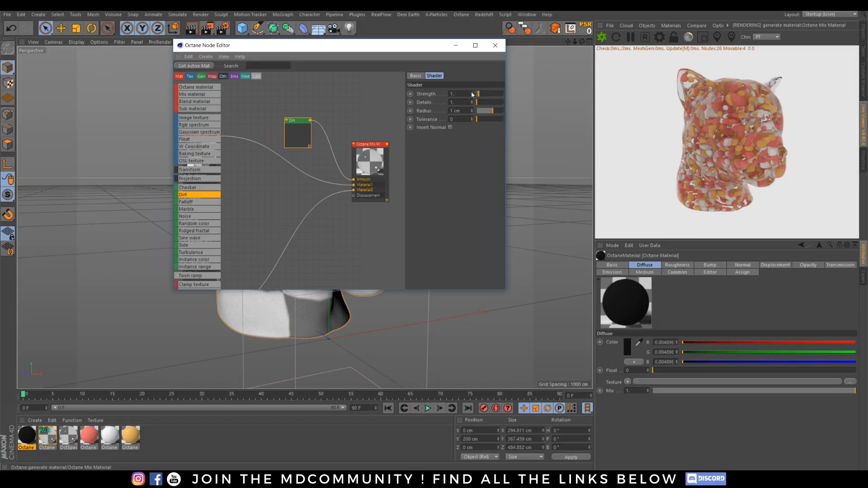
pyautogui.moveTo(484, 98); pyautogui.dragTo(492, 96)
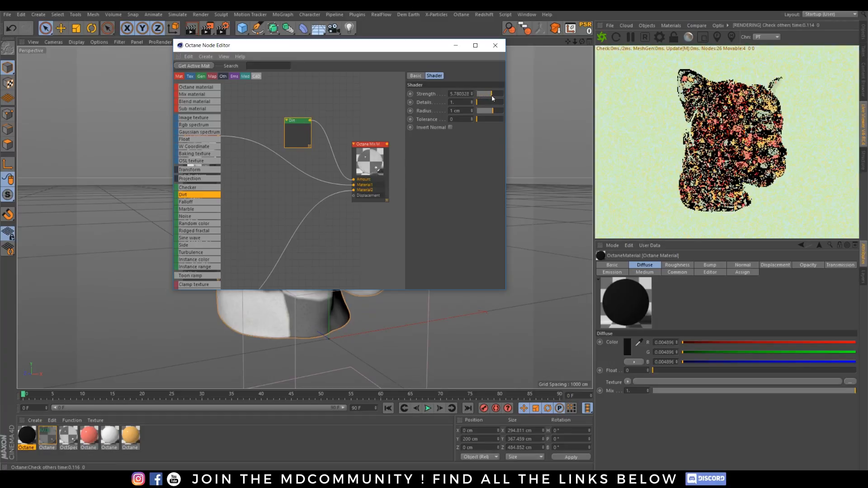
pyautogui.moveTo(495, 98); pyautogui.dragTo(511, 94)
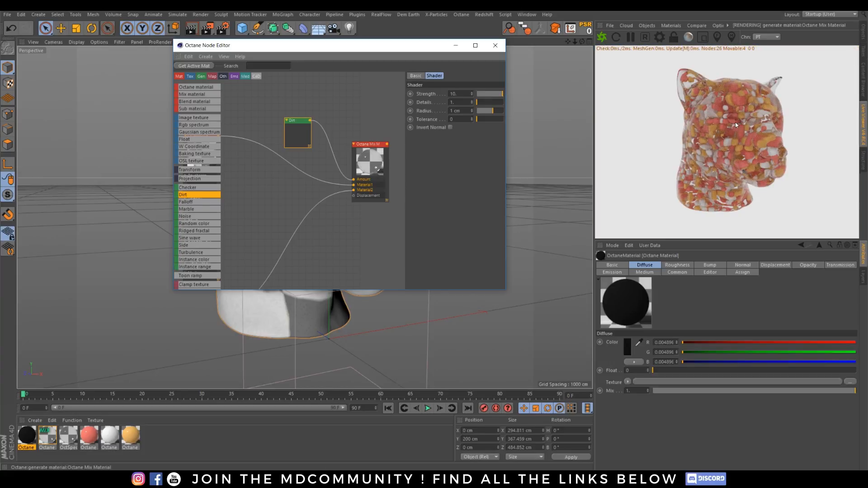
pyautogui.moveTo(463, 111); pyautogui.dragTo(448, 111)
pyautogui.write('2')
pyautogui.press('Return')
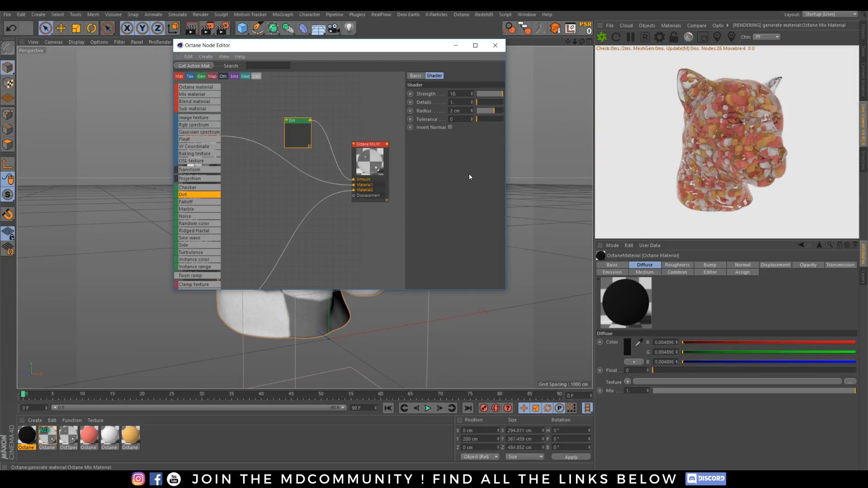
# Step: Set the Dirt node's radius to 5 cm and its details to 2
pyautogui.moveTo(462, 111); pyautogui.dragTo(449, 111)
pyautogui.write('5')
pyautogui.press('Return')
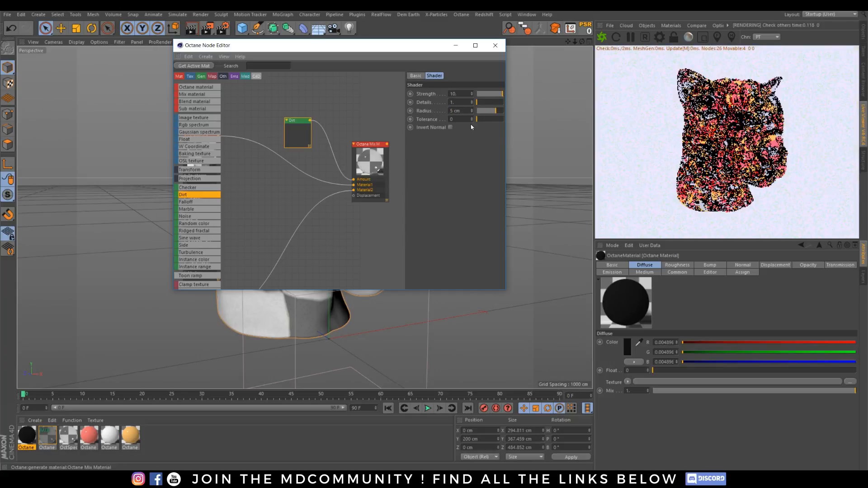
pyautogui.write('2')
pyautogui.press('Return')
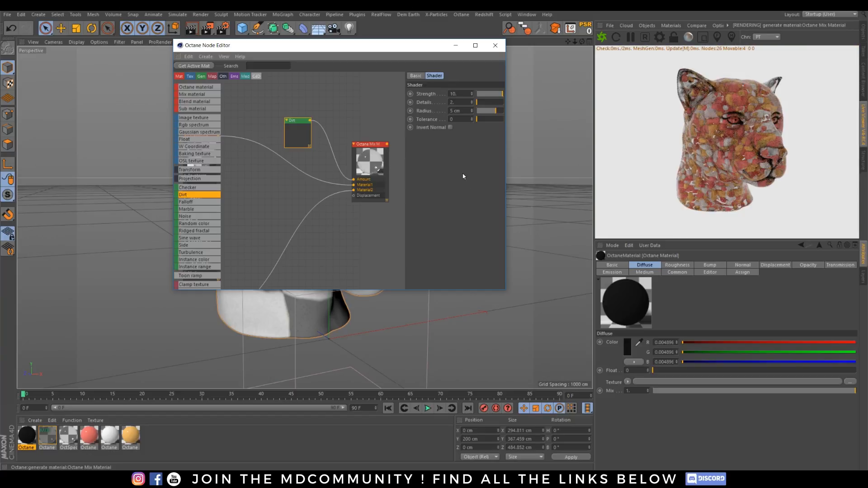
pyautogui.scroll(2, 771, 169)
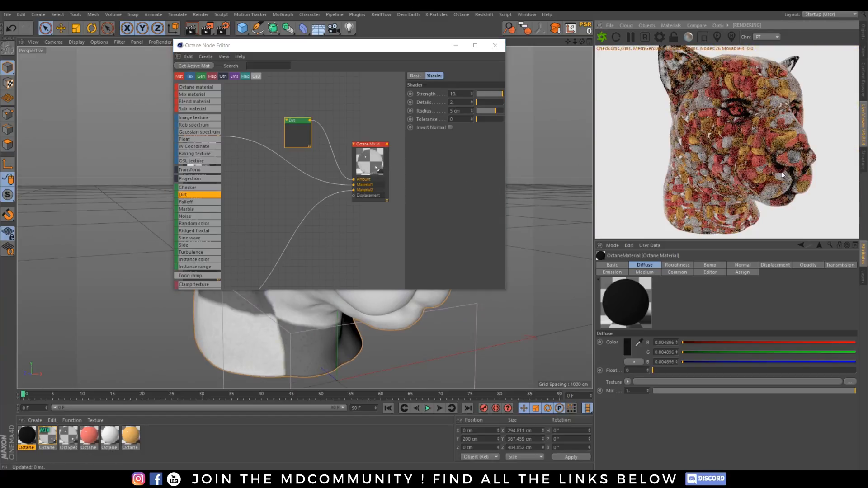
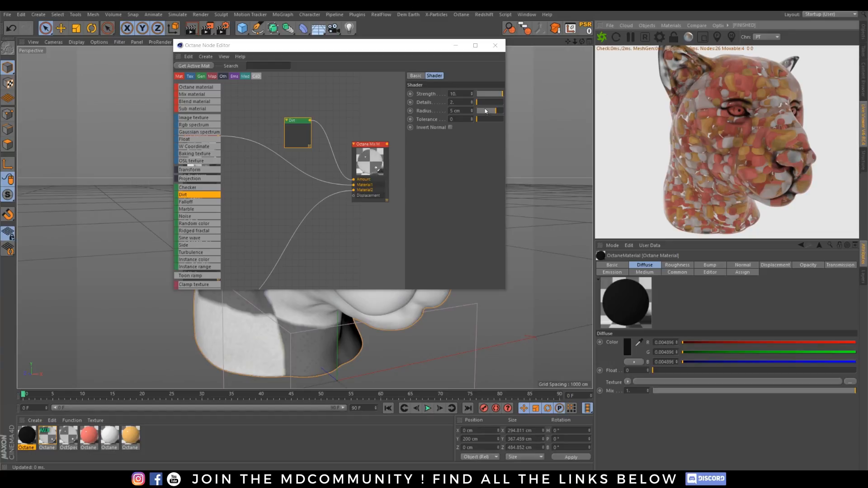
# Step: Set the Dirt node's strength to 5 and its details to 1
pyautogui.click(461, 94)
pyautogui.write('5')
pyautogui.press('Return')
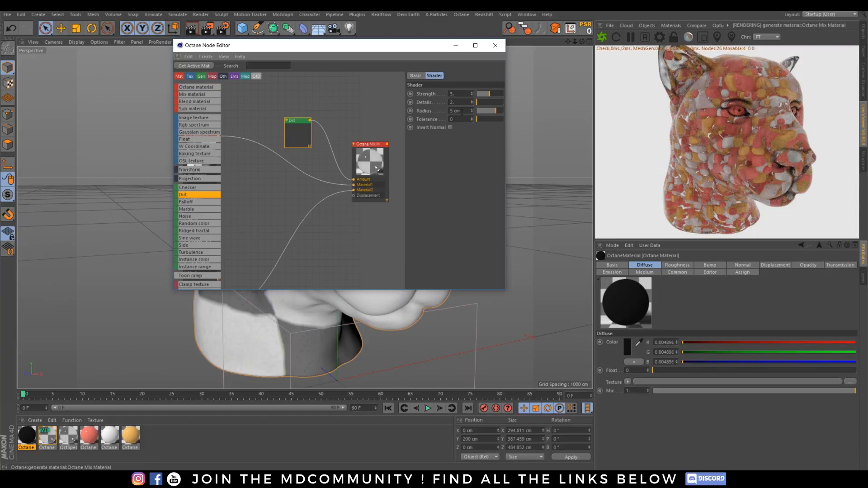
pyautogui.doubleClick(463, 104)
pyautogui.write('1')
pyautogui.press('Tab')
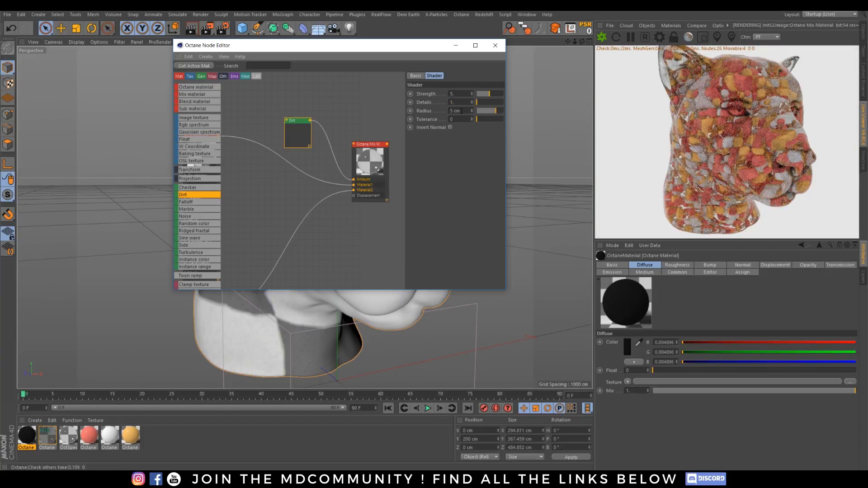
# Step: Try a 3 cm radius on the Dirt node, set it to 4 cm, and pause the live render
pyautogui.write('3')
pyautogui.press('Return')
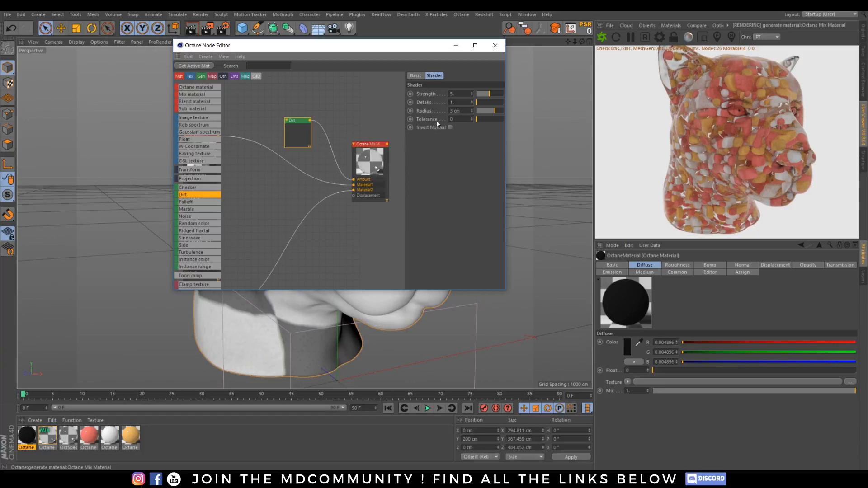
pyautogui.moveTo(462, 110); pyautogui.dragTo(399, 116)
pyautogui.write('4')
pyautogui.press('Return')
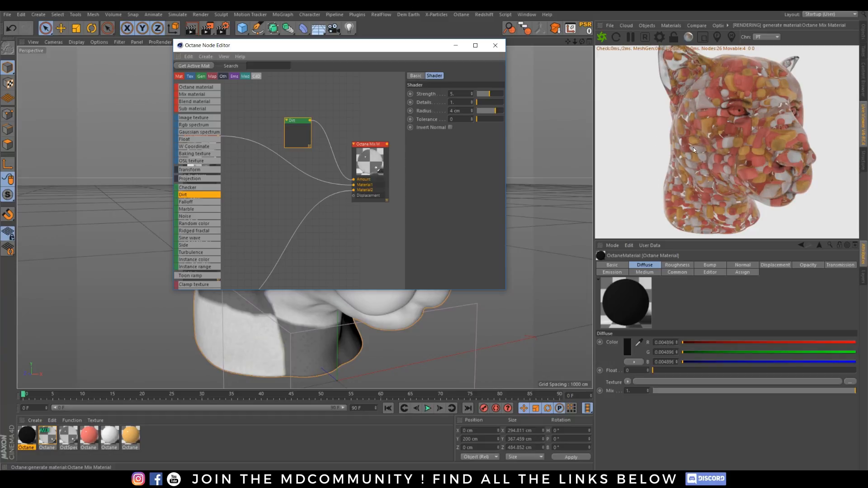
pyautogui.click(631, 38)
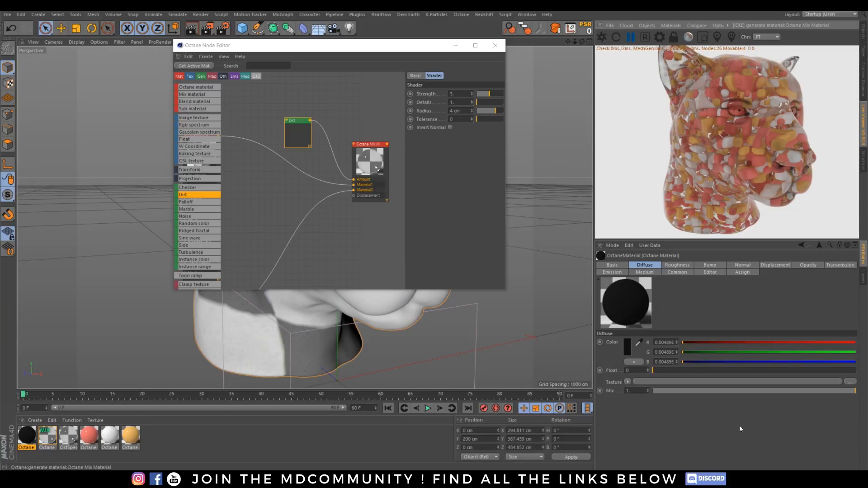
pyautogui.click(785, 479)
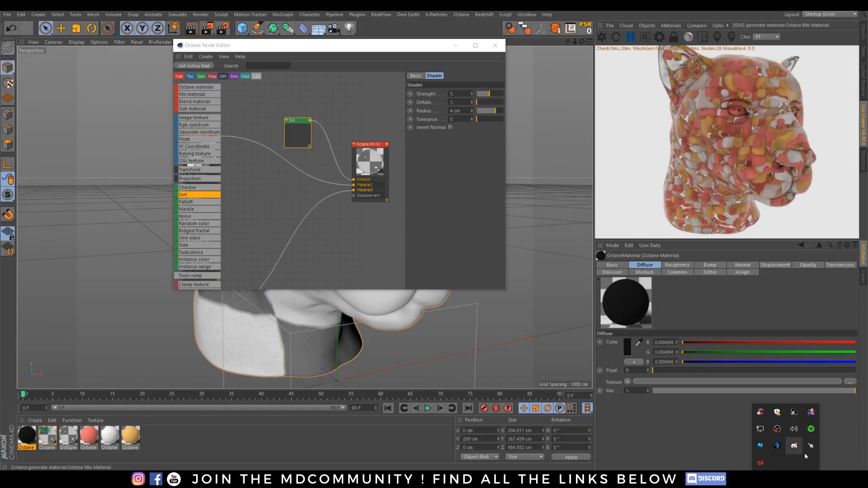
# Step: Switch to MSI Afterburner and set the graphics card's fan speed to 100%
pyautogui.moveTo(0, 274); pyautogui.dragTo(442, 176)
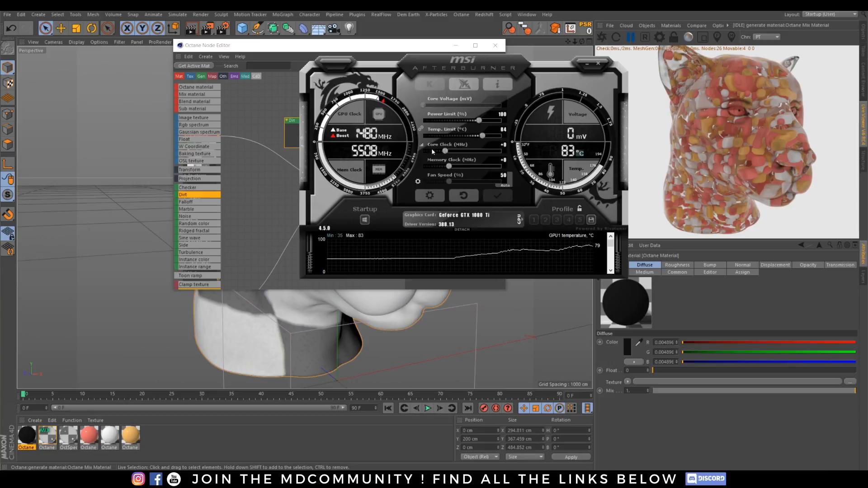
pyautogui.moveTo(418, 182)
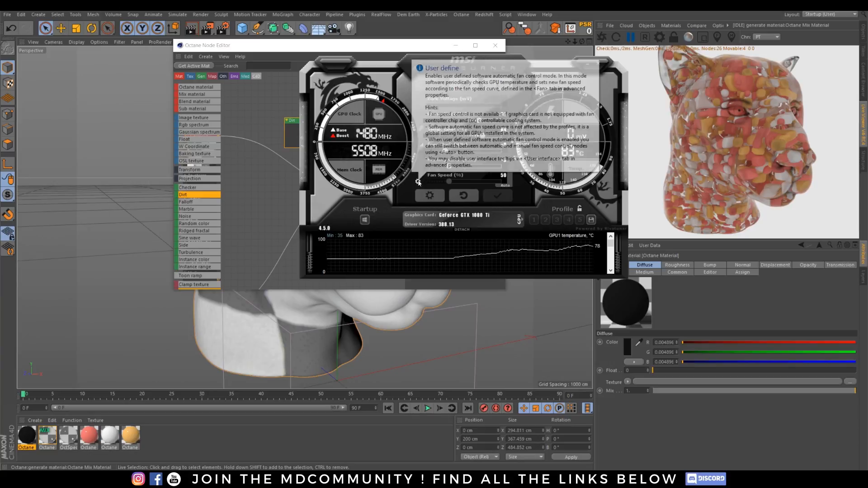
pyautogui.click(419, 182)
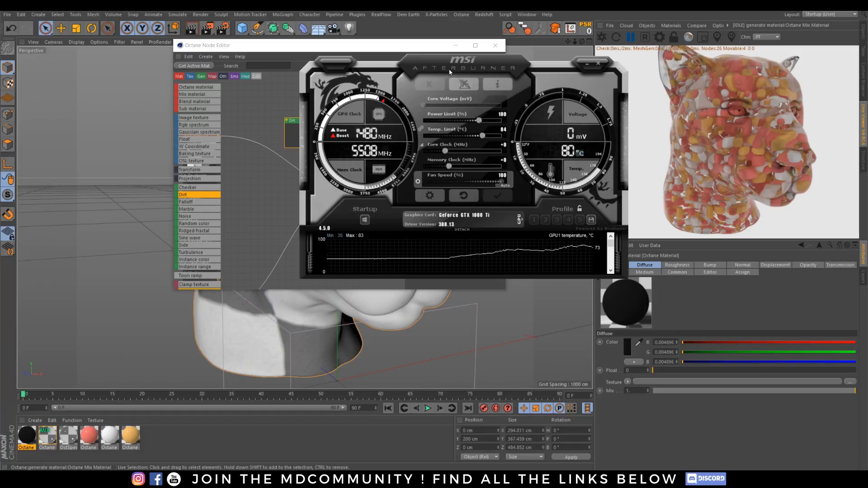
pyautogui.moveTo(450, 72); pyautogui.dragTo(390, 83)
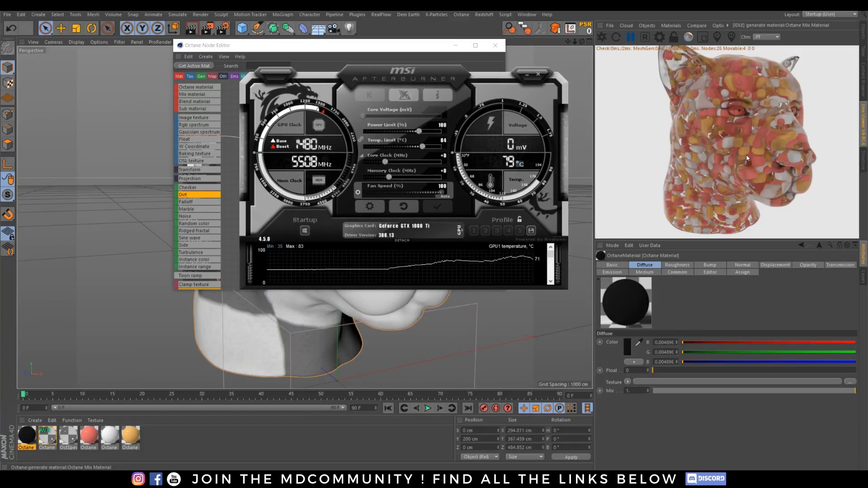
# Step: Switch back to Cinema 4D and show the live viewer's render info to check the GPU temperatures, and hide it again
pyautogui.rightClick(723, 143)
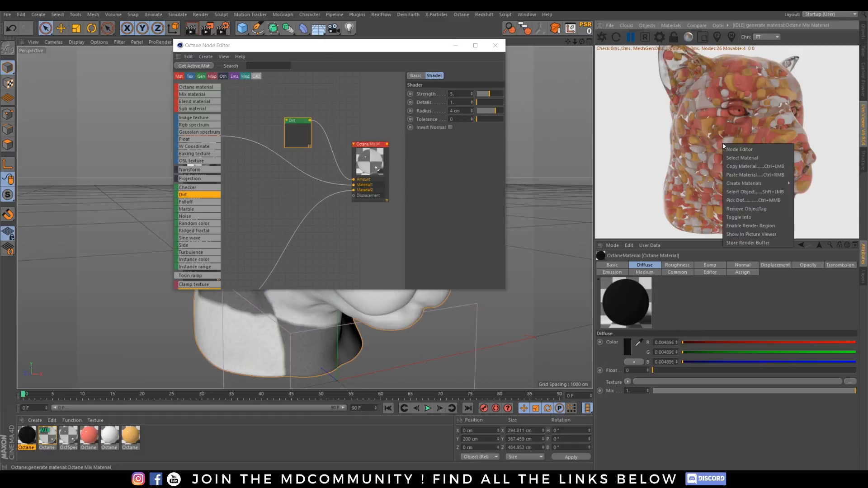
pyautogui.click(747, 217)
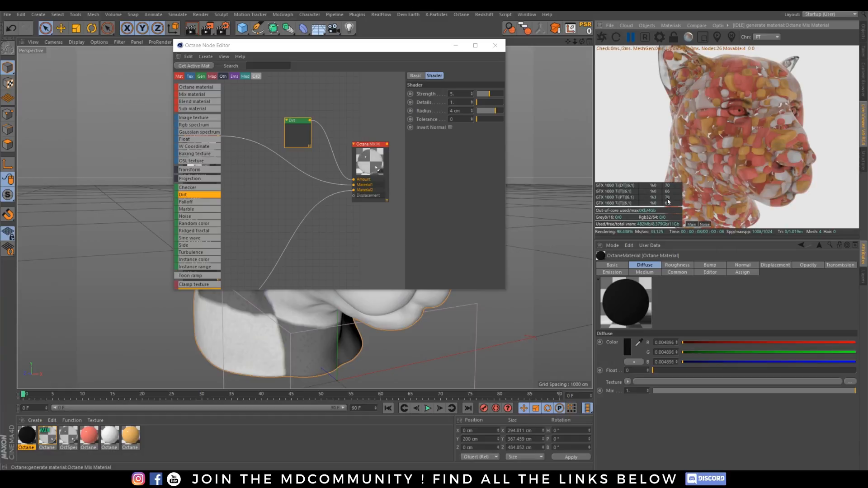
pyautogui.rightClick(723, 173)
pyautogui.click(749, 247)
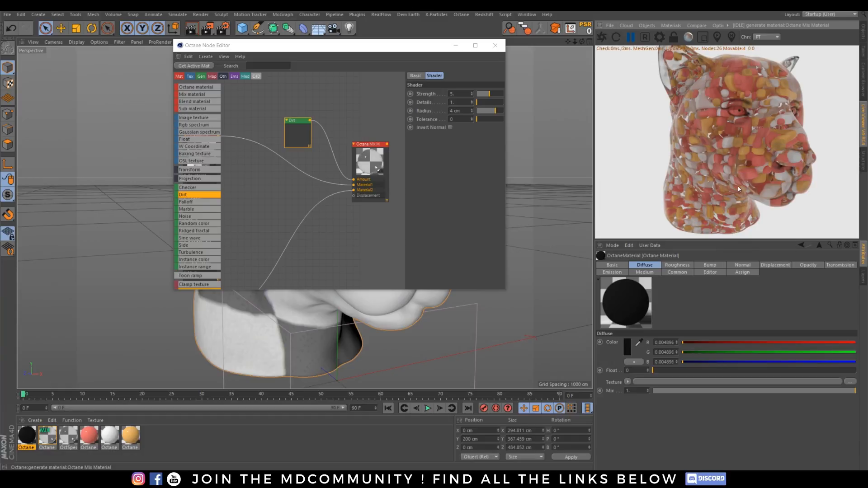
# Step: Switch to MSI Afterburner, inspect its list of GPUs, and minimize its window
pyautogui.hotkey('alt', 'Tab')
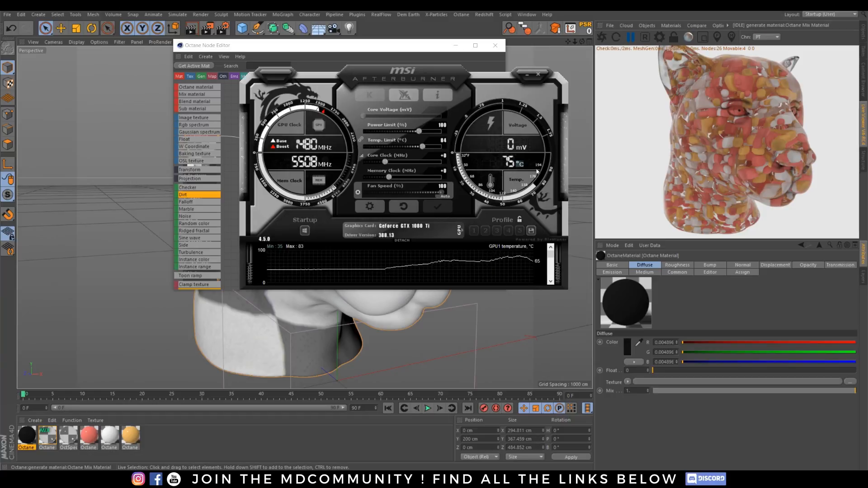
pyautogui.click(460, 230)
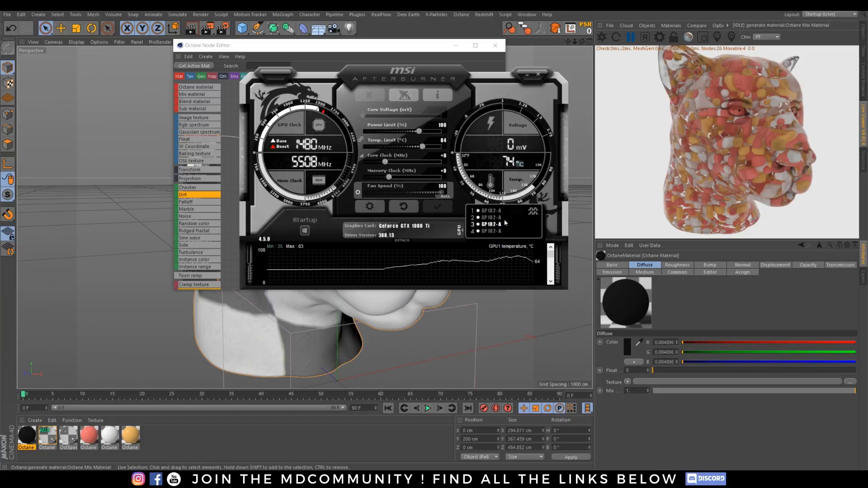
pyautogui.click(527, 72)
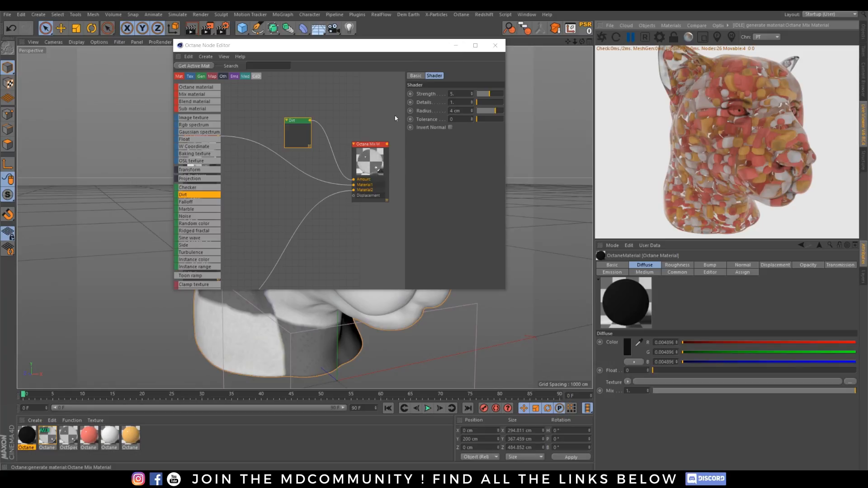
# Step: Give the black material node a muted red diffuse colour with R about 0.38 and G and B about 0.19, and resume the live render
pyautogui.scroll(-2, 301, 207)
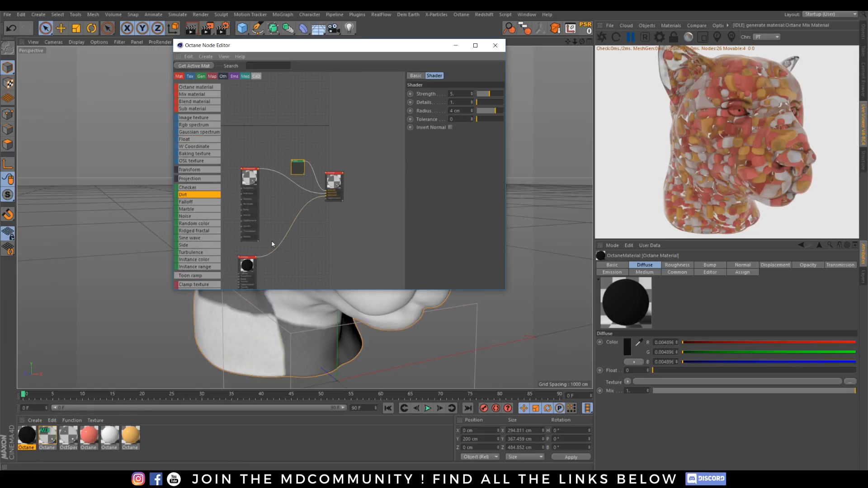
pyautogui.click(247, 258)
pyautogui.click(249, 258)
pyautogui.click(438, 179)
pyautogui.moveTo(411, 190)
pyautogui.mouseDown()
pyautogui.moveTo(481, 198)
pyautogui.moveTo(416, 181)
pyautogui.moveTo(426, 182)
pyautogui.mouseUp()
pyautogui.click(427, 204)
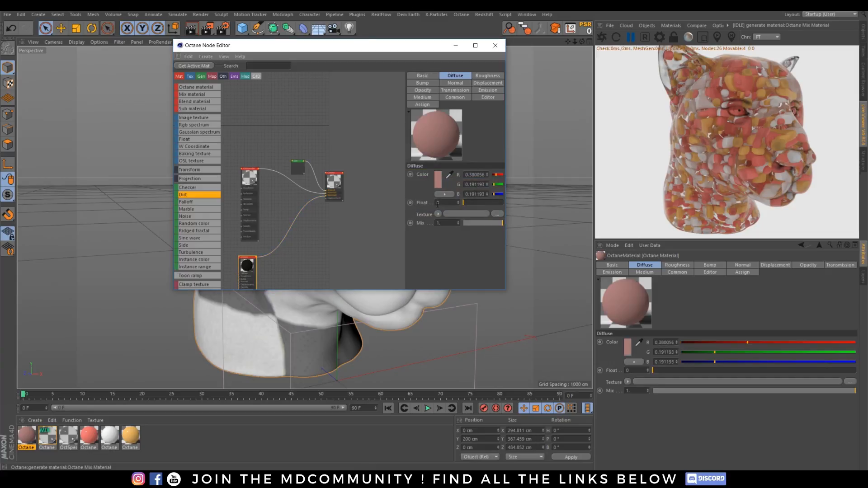
pyautogui.click(602, 38)
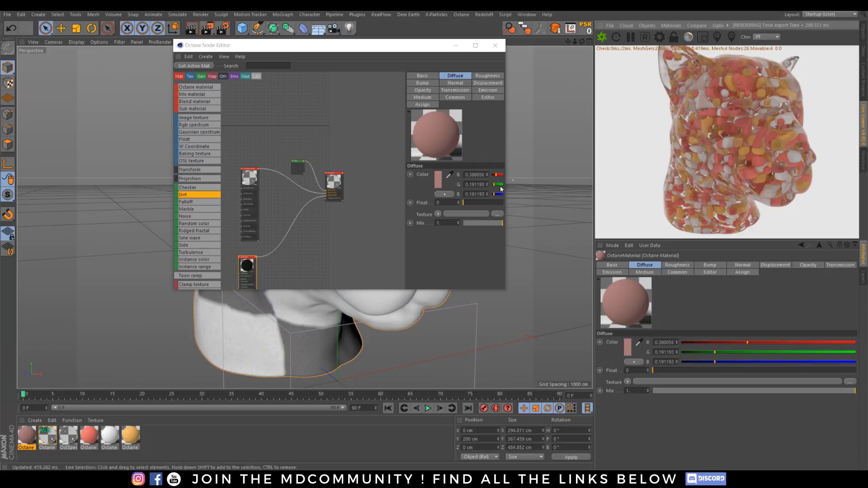
# Step: Set the saturation of the material's diffuse colour to 0% for a neutral grey
pyautogui.click(436, 178)
pyautogui.moveTo(423, 187); pyautogui.dragTo(384, 188)
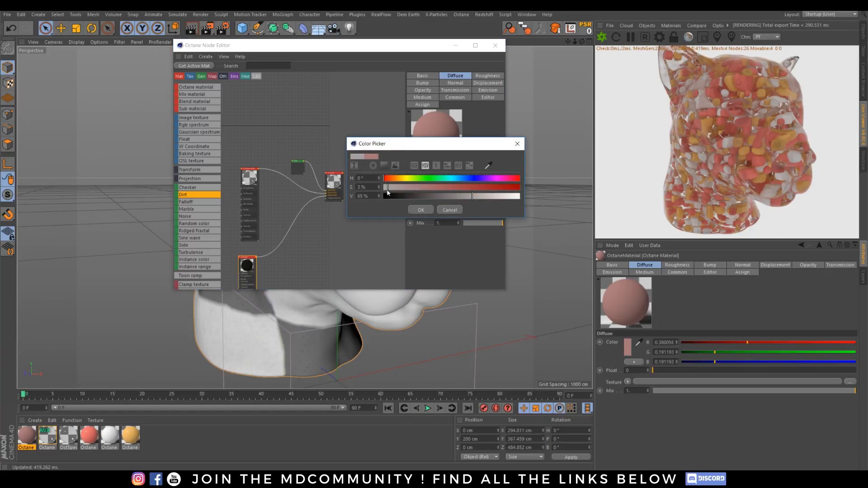
pyautogui.click(420, 210)
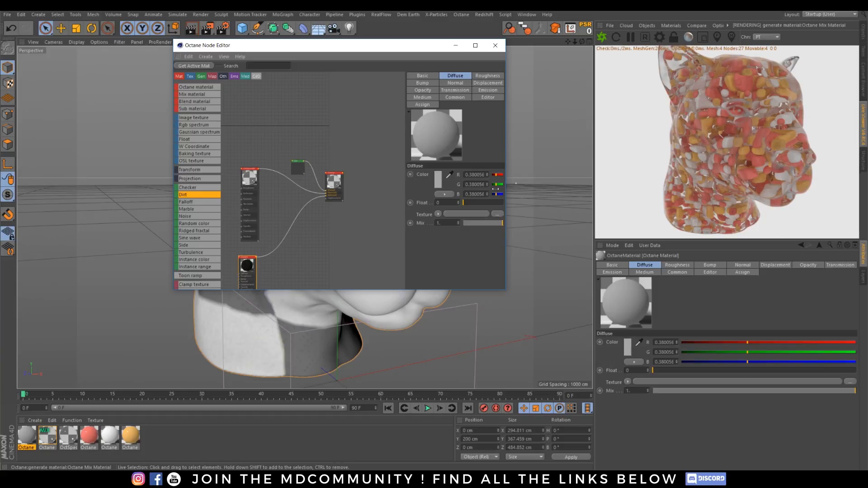
# Step: Darken the material's grey diffuse colour to a 14% brightness value and close the Octane Node Editor
pyautogui.click(439, 187)
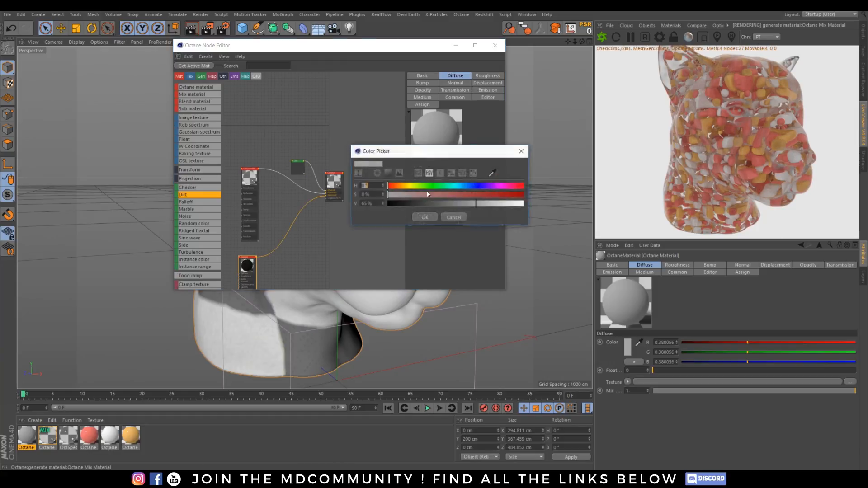
pyautogui.click(407, 204)
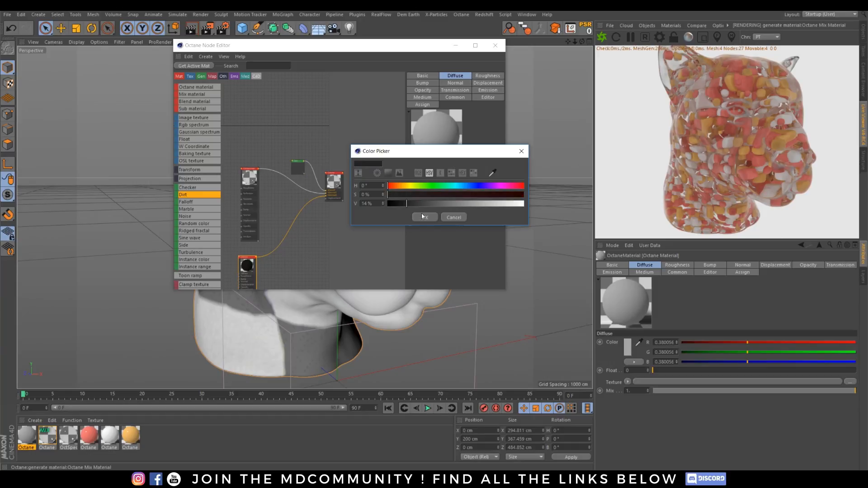
pyautogui.click(424, 216)
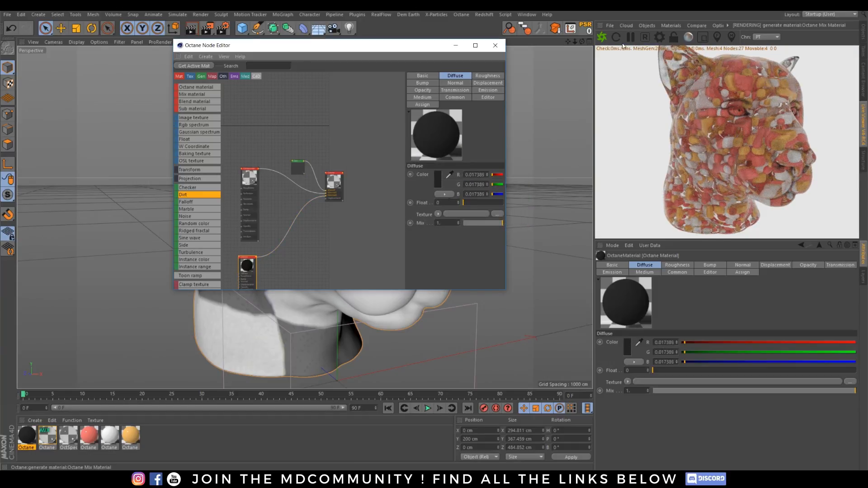
pyautogui.click(496, 45)
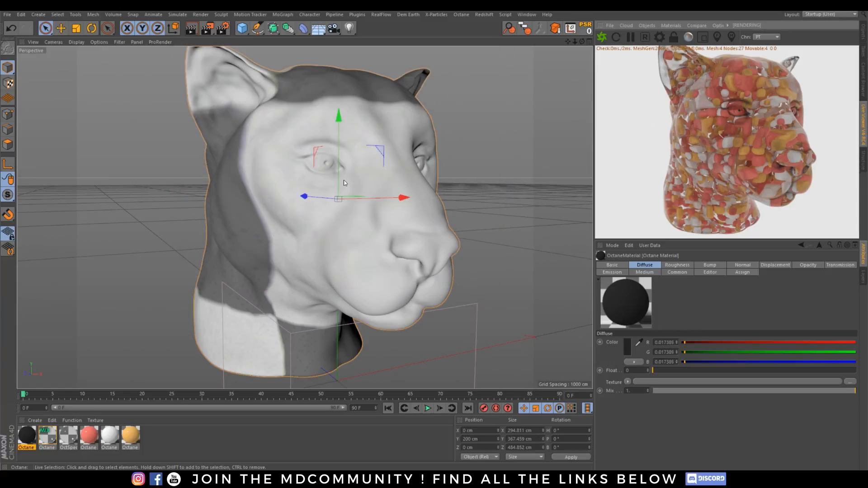
# Step: Frame the animal head frontally in the perspective view and add an Octane HDRI environment to the scene
pyautogui.scroll(-5, 336, 222)
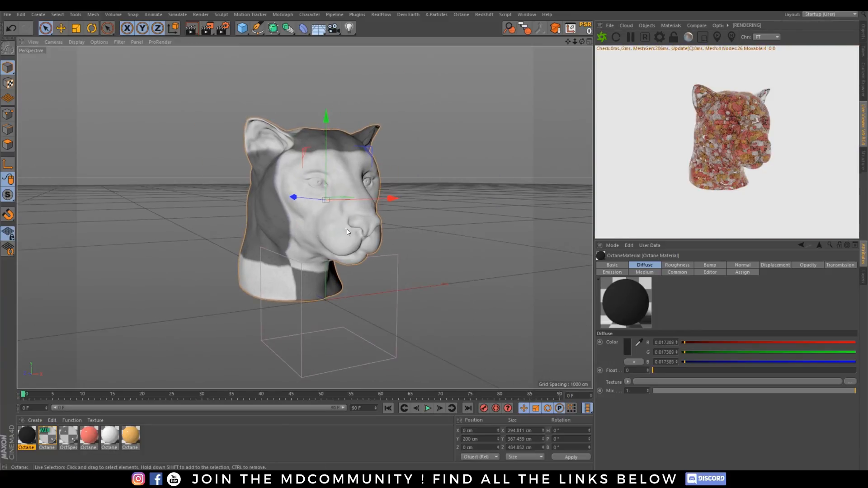
pyautogui.scroll(2, 346, 230)
pyautogui.moveTo(355, 201)
pyautogui.keyDown('alt'); pyautogui.mouseDown()
pyautogui.moveTo(362, 186)
pyautogui.moveTo(356, 194)
pyautogui.mouseUp(); pyautogui.keyUp('alt')
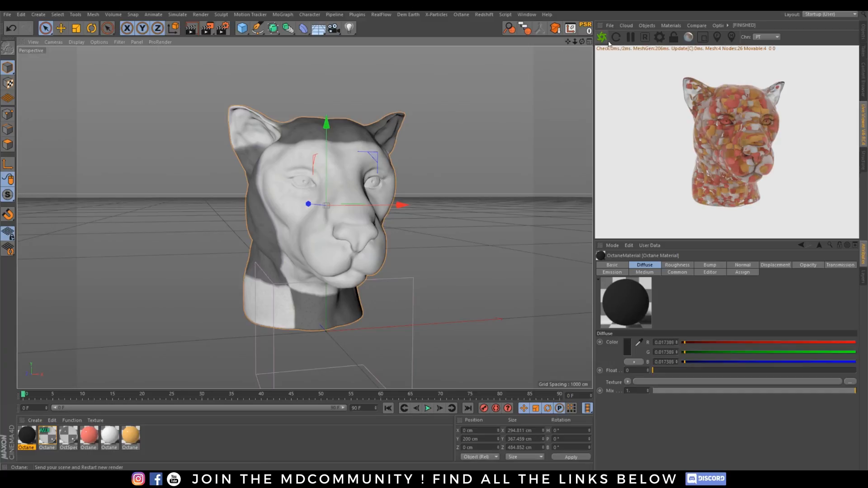
pyautogui.click(647, 25)
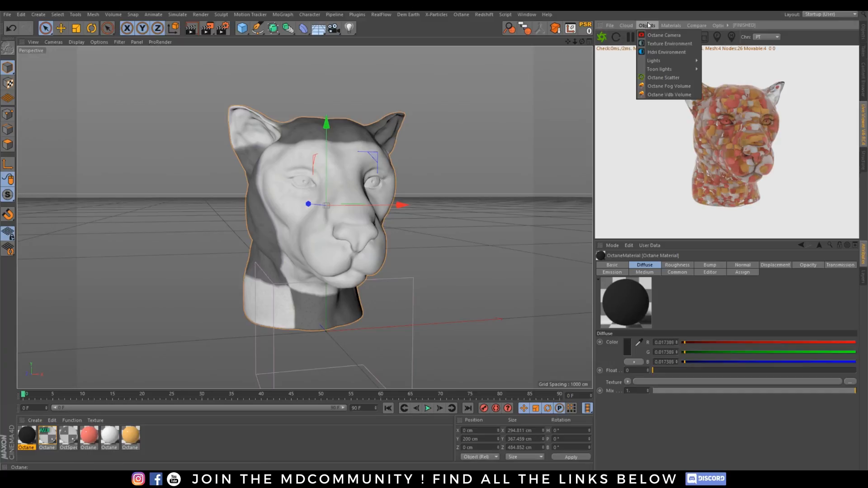
pyautogui.click(666, 52)
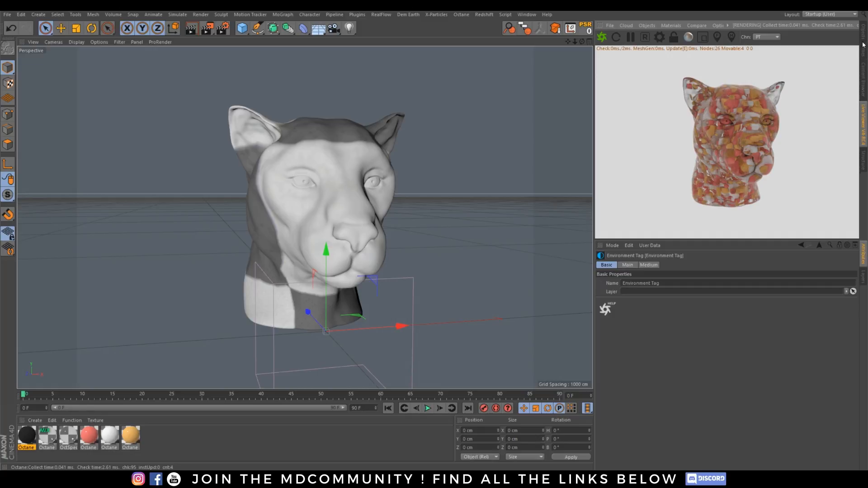
# Step: Load Abandoned_Putt_Putt.hdr as the sky's environment texture without copying it to the project, and return to the live render
pyautogui.click(865, 38)
pyautogui.click(628, 266)
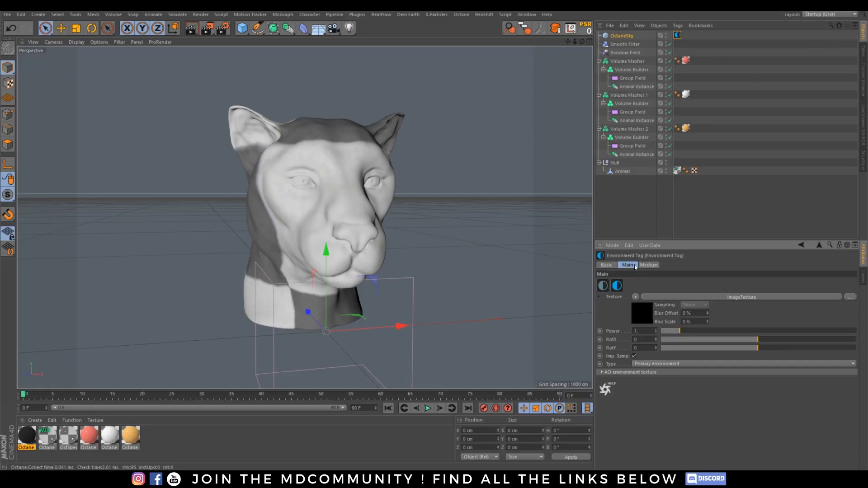
pyautogui.click(737, 298)
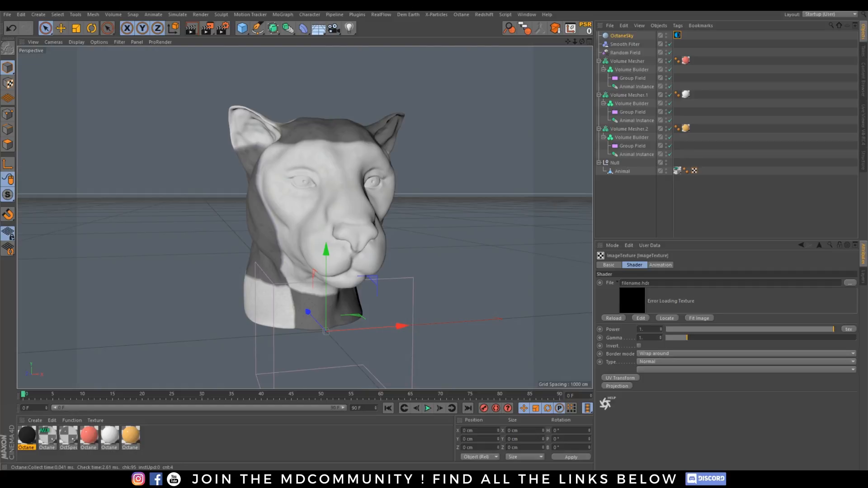
pyautogui.click(850, 283)
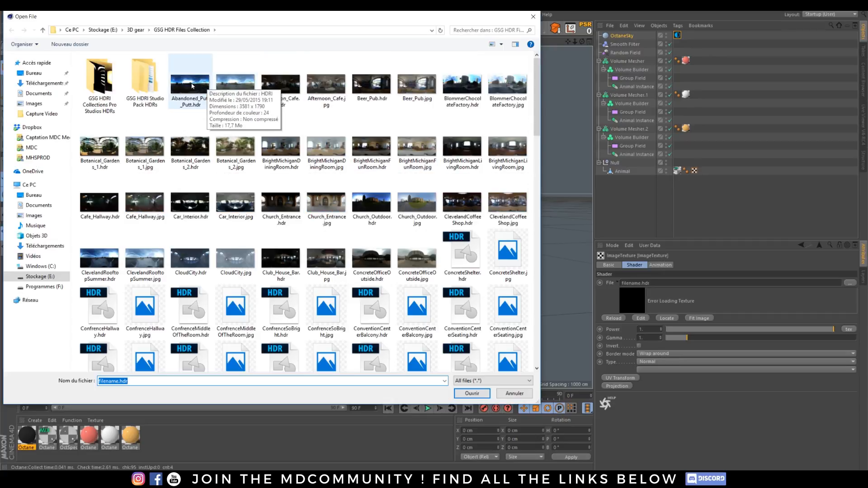
pyautogui.doubleClick(190, 86)
pyautogui.click(480, 269)
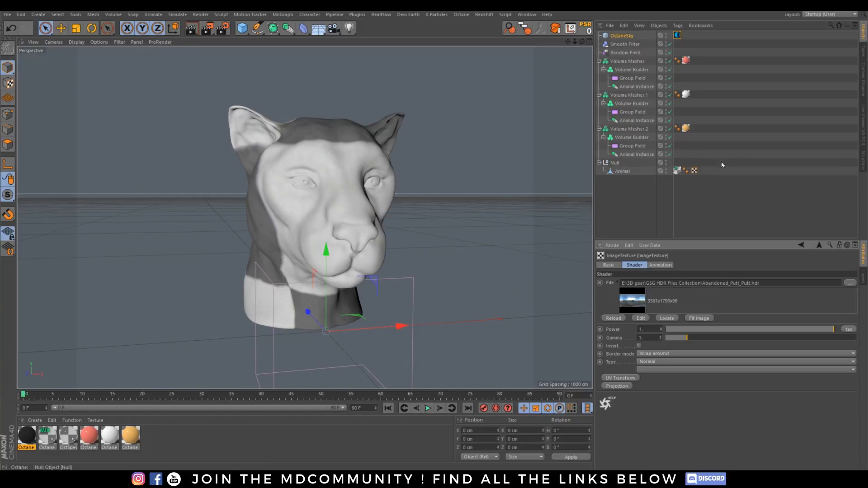
pyautogui.click(863, 120)
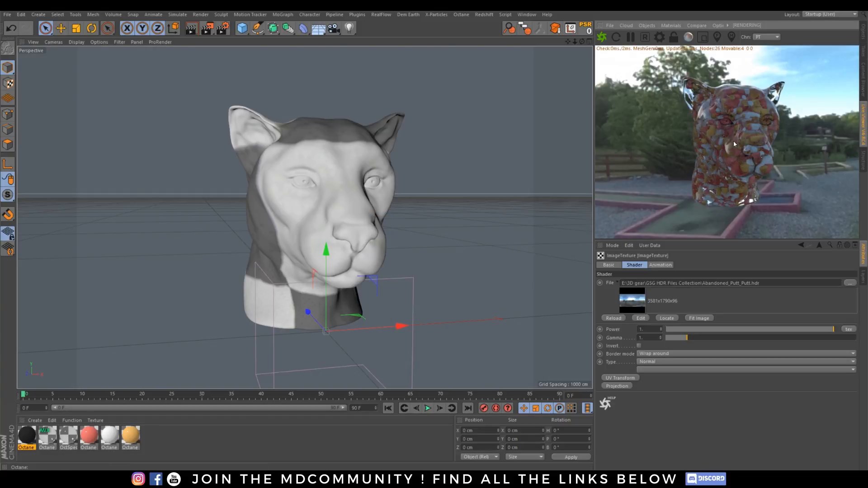
# Step: Try ConfrenceSoBright.hdr as the environment image without copying it to the project location
pyautogui.click(851, 283)
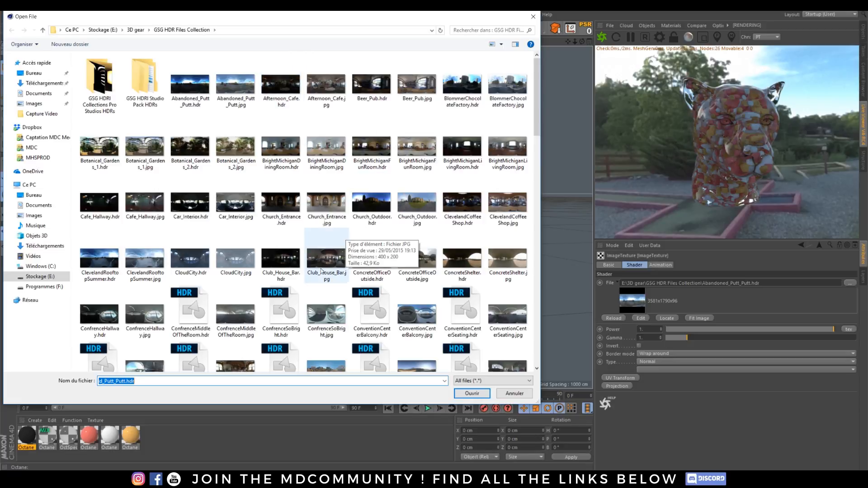
pyautogui.doubleClick(289, 311)
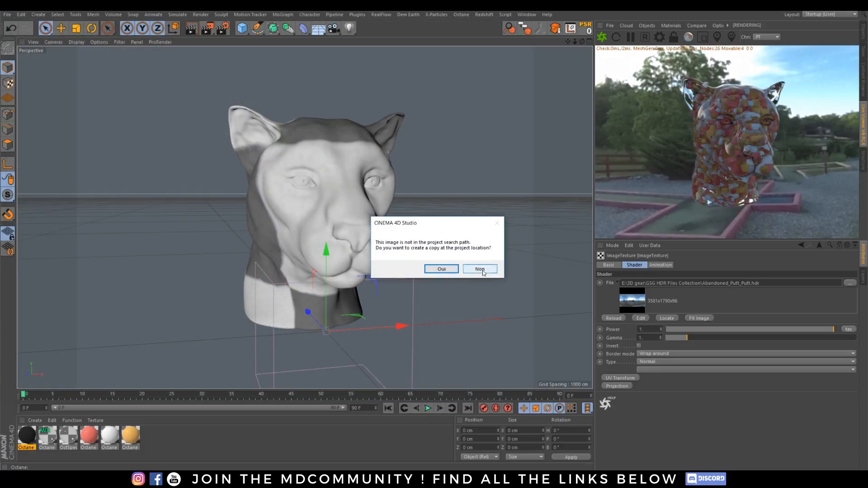
pyautogui.click(482, 270)
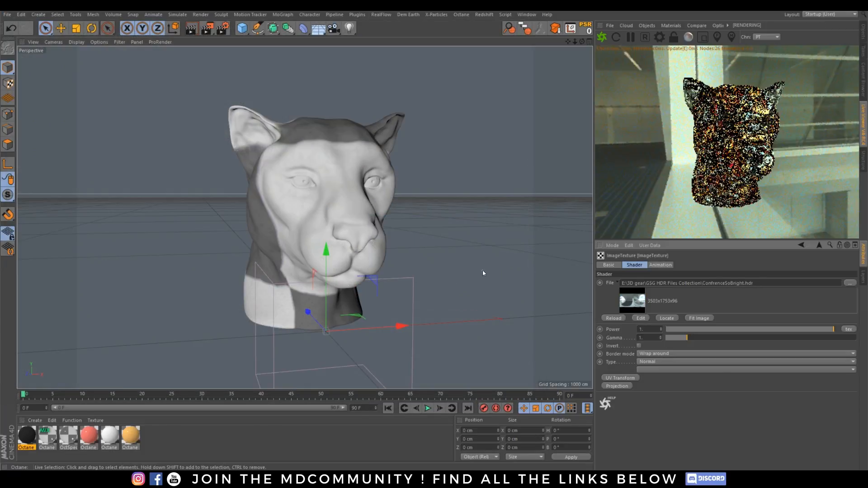
# Step: Try ModernAtrium.hdr as the environment image, declining the project copy
pyautogui.click(850, 283)
pyautogui.scroll(-4, 347, 264)
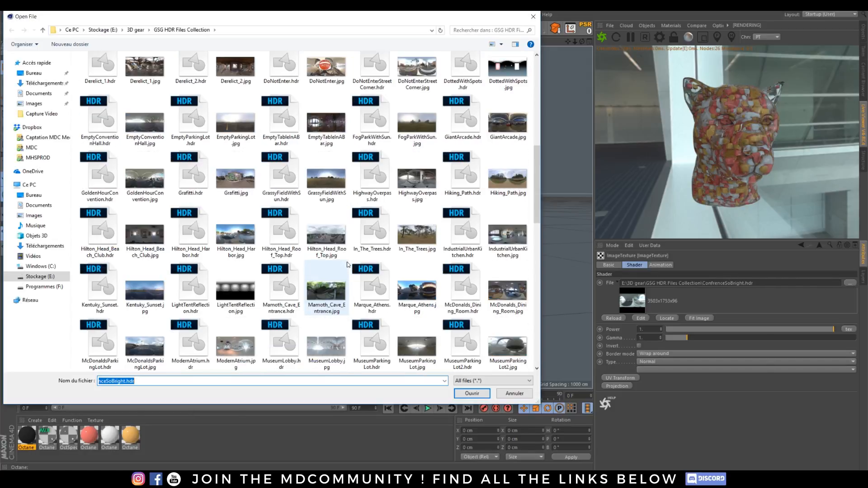
pyautogui.click(199, 345)
pyautogui.doubleClick(206, 349)
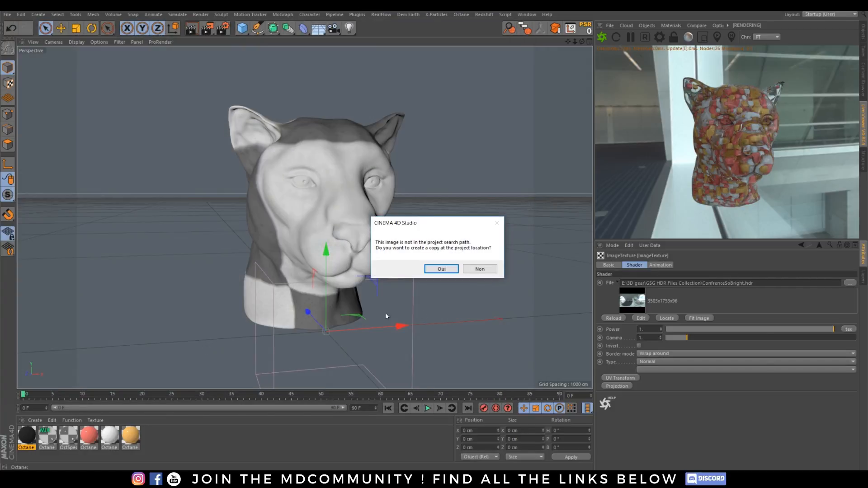
pyautogui.click(481, 270)
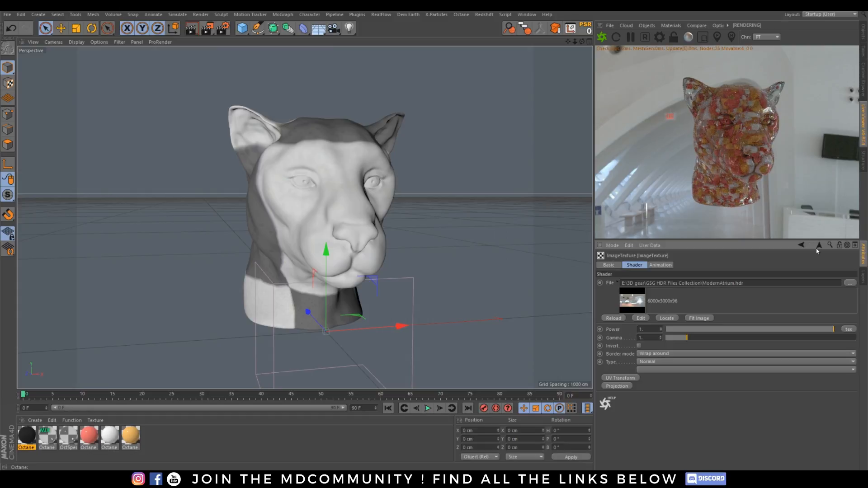
# Step: Try OverheadWindowWithStripes.hdr as the environment image, keeping the file in its original location
pyautogui.click(850, 284)
pyautogui.scroll(-5, 369, 248)
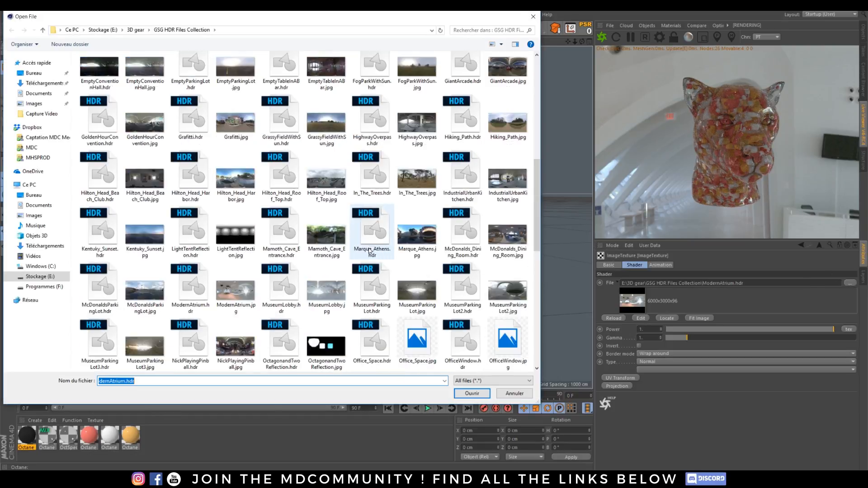
pyautogui.doubleClick(369, 231)
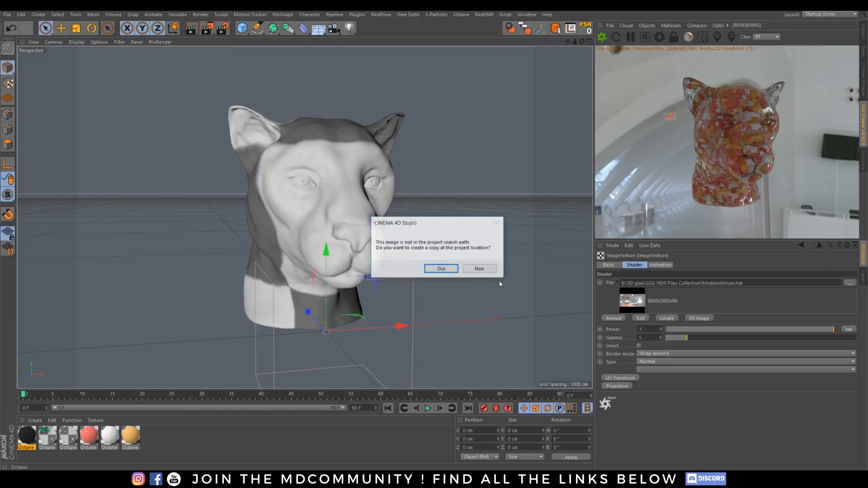
pyautogui.click(485, 273)
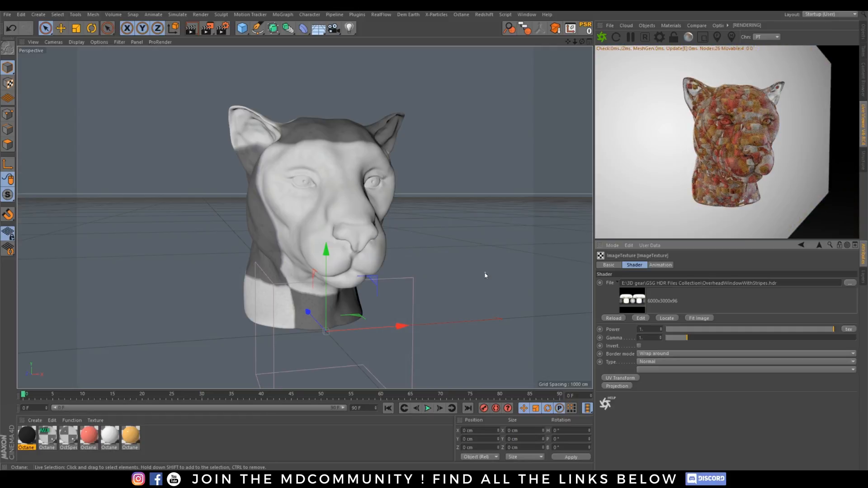
# Step: Try CloudCity.hdr as the environment image without creating a project copy
pyautogui.click(850, 283)
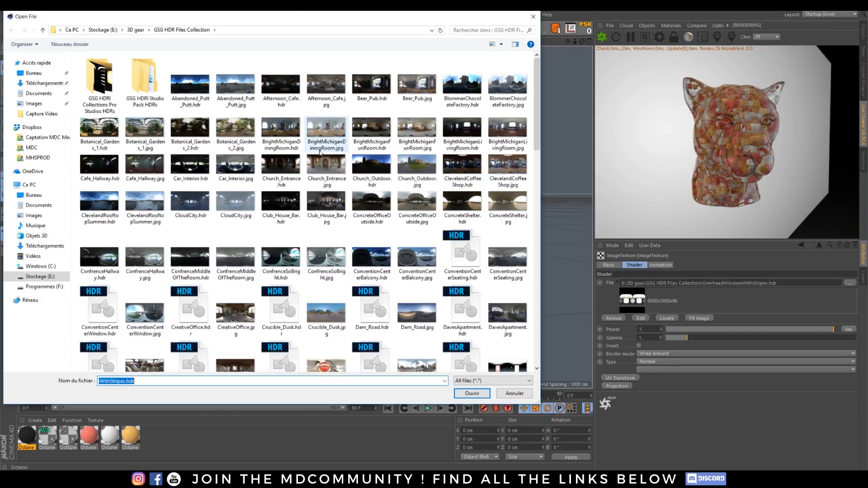
pyautogui.doubleClick(194, 201)
pyautogui.click(479, 272)
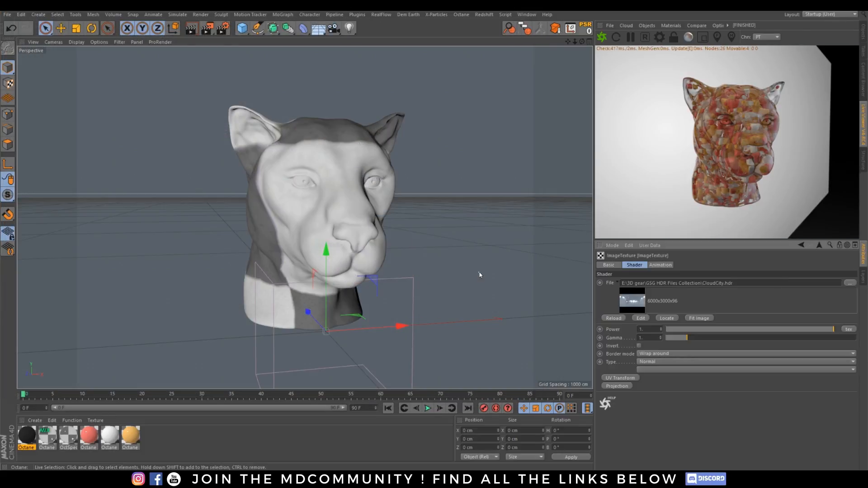
# Step: Switch the environment image back to Abandoned_Putt_Putt.hdr, declining the project copy
pyautogui.click(853, 283)
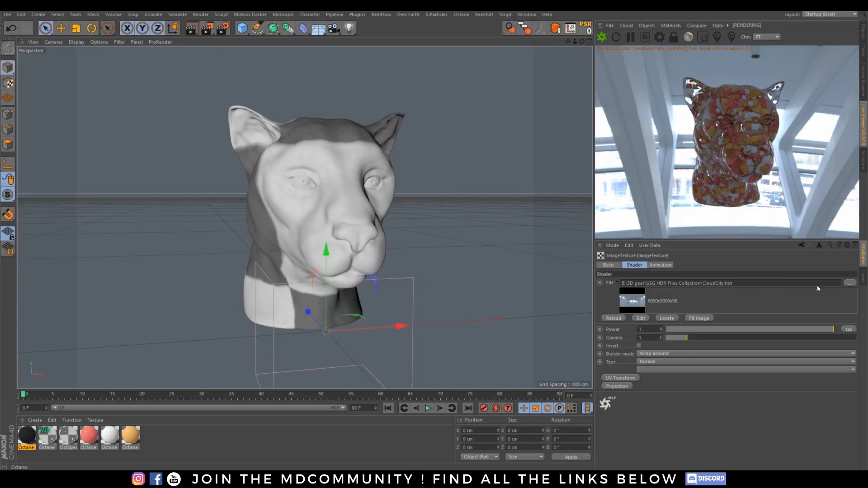
pyautogui.click(211, 93)
pyautogui.doubleClick(212, 94)
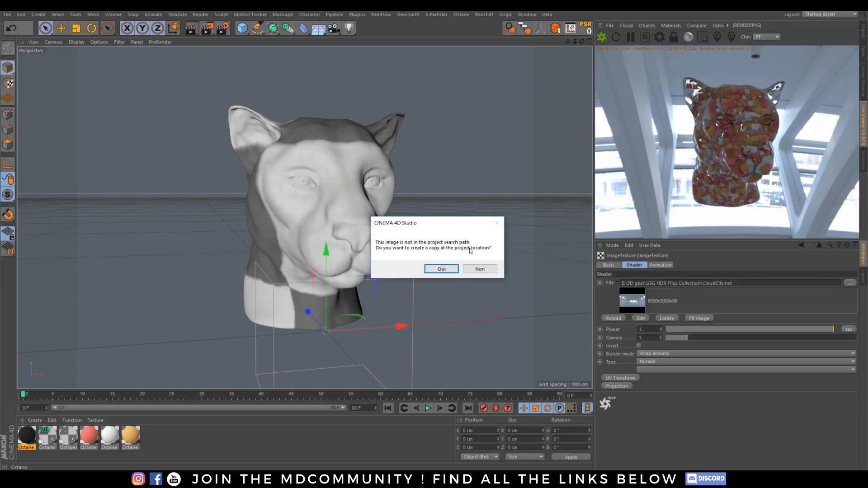
pyautogui.click(475, 271)
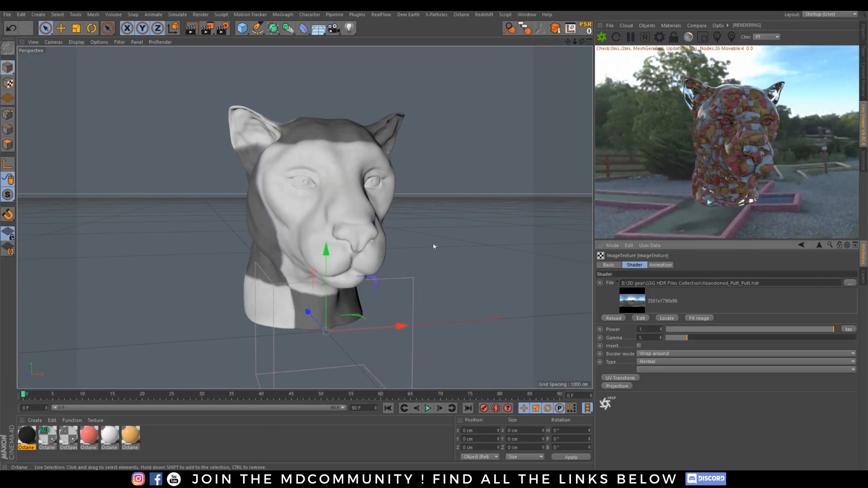
# Step: Set the HDR image texture's power to 2
pyautogui.doubleClick(651, 329)
pyautogui.write('2')
pyautogui.press('Return')
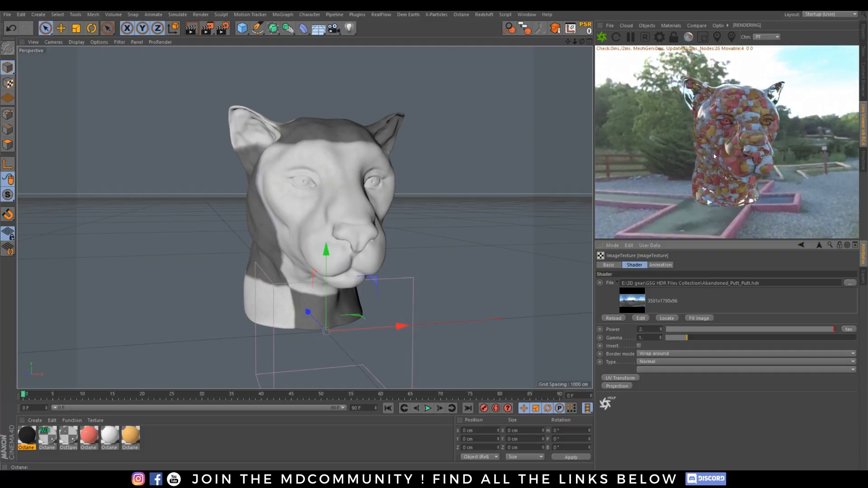
# Step: Check the OctaneSky object in the scene hierarchy and add an Octane texture environment beside it
pyautogui.click(865, 32)
pyautogui.click(760, 102)
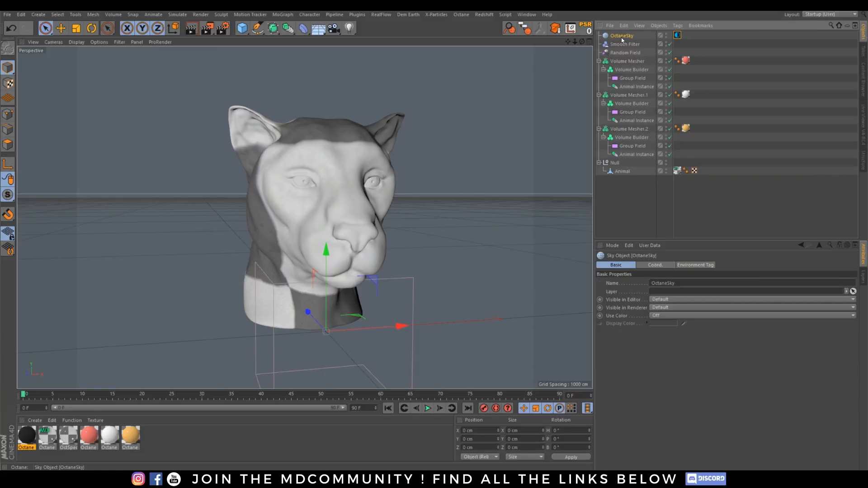
pyautogui.click(864, 122)
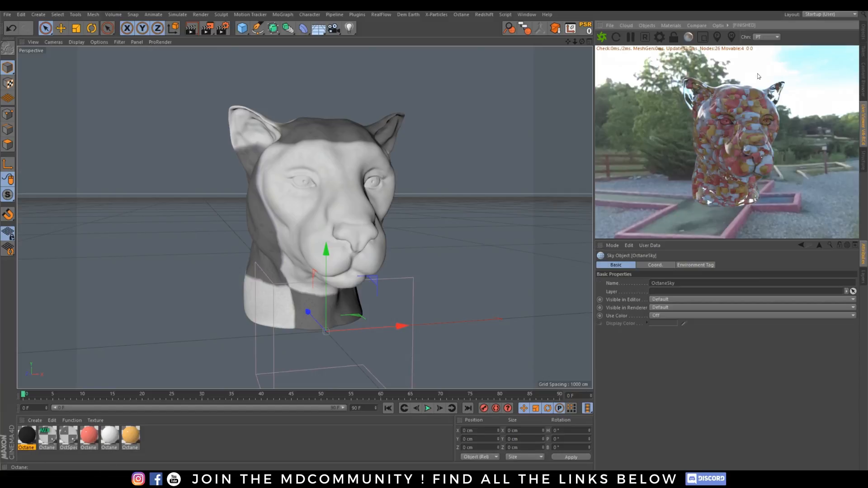
pyautogui.click(651, 27)
pyautogui.click(664, 45)
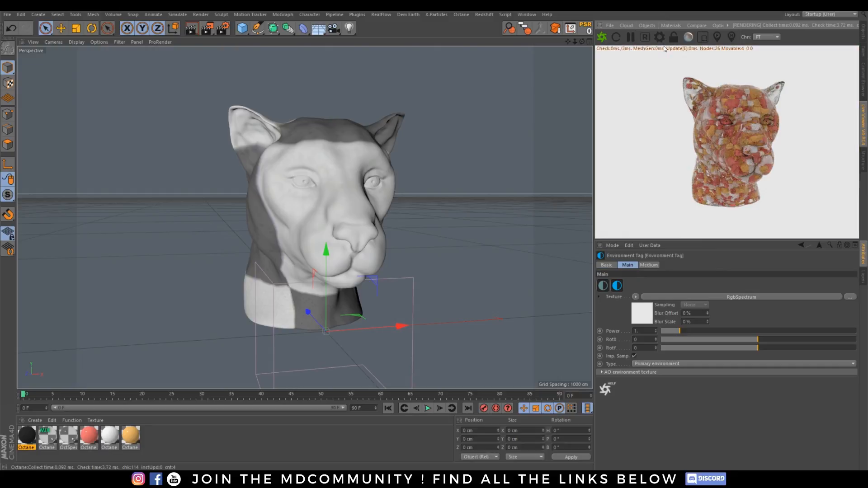
# Step: Set the texture environment's RGB spectrum colour to a very dark red with hue 343° and saturation 26%
pyautogui.click(652, 313)
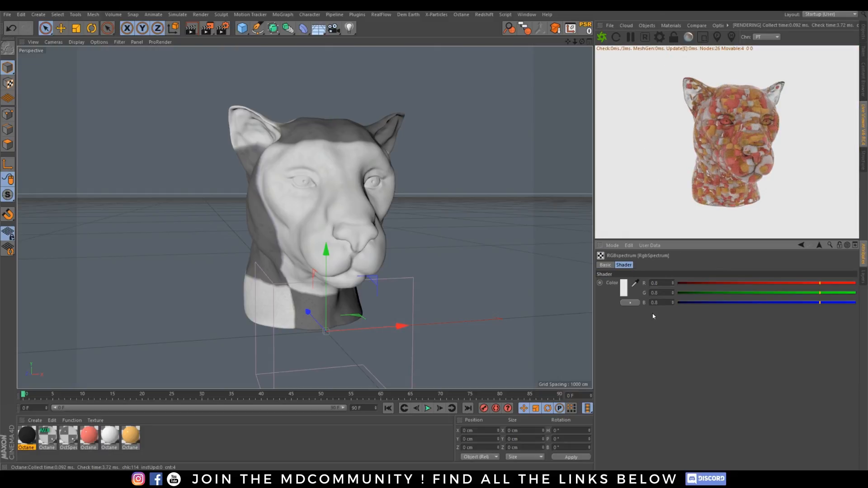
pyautogui.click(631, 295)
pyautogui.click(590, 308)
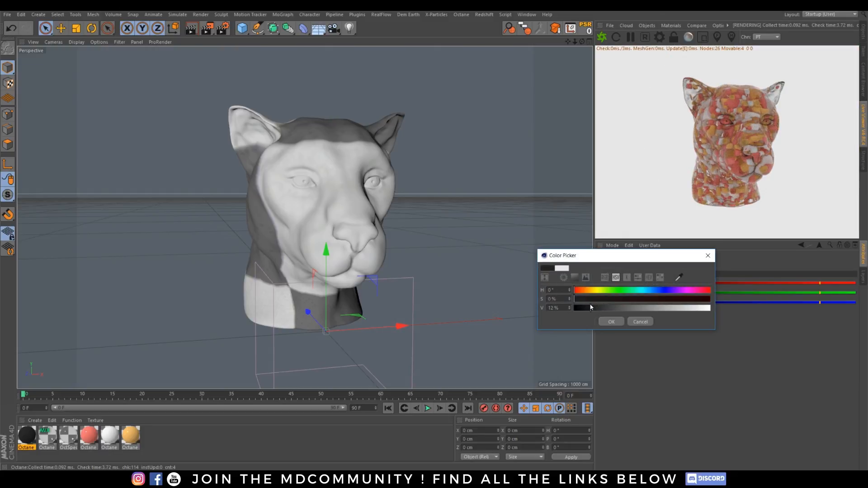
pyautogui.moveTo(689, 290); pyautogui.dragTo(704, 291)
pyautogui.moveTo(583, 299); pyautogui.dragTo(610, 299)
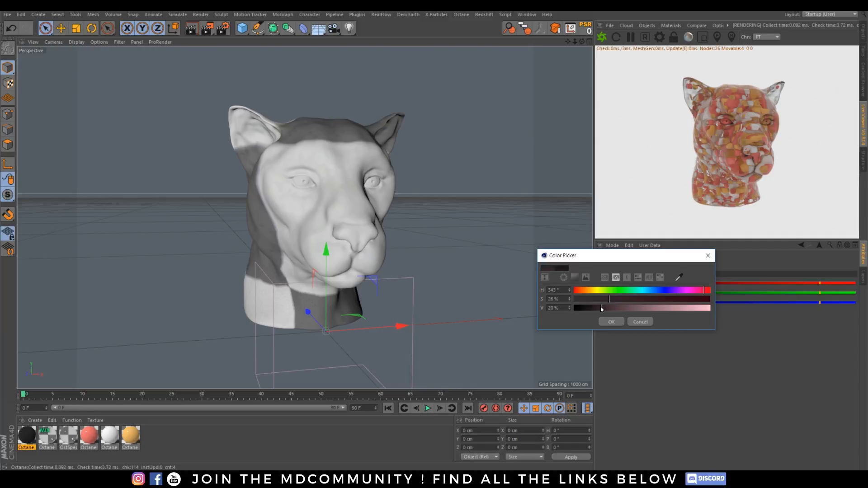
pyautogui.click(611, 322)
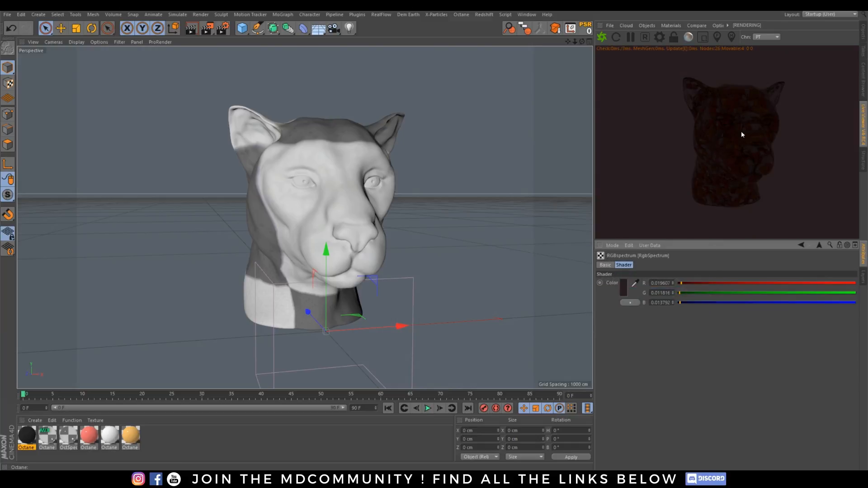
# Step: Change the texture environment's type to Visible environment
pyautogui.click(819, 246)
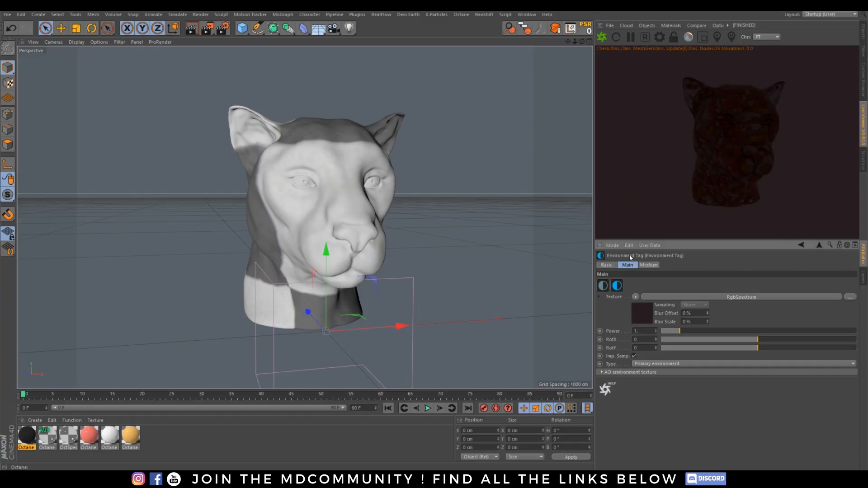
pyautogui.click(641, 365)
pyautogui.click(657, 382)
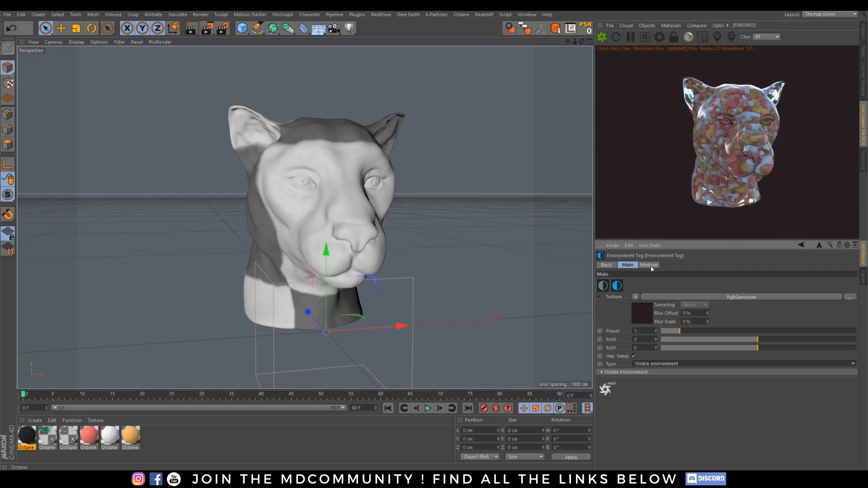
# Step: Set the visible environment's RGB spectrum colour to pure black
pyautogui.click(727, 298)
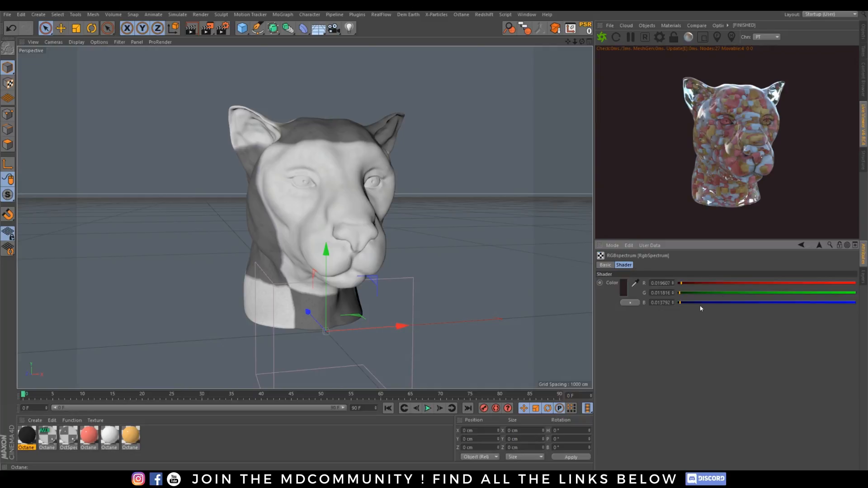
pyautogui.click(626, 293)
pyautogui.moveTo(595, 311); pyautogui.dragTo(562, 305)
pyautogui.click(612, 324)
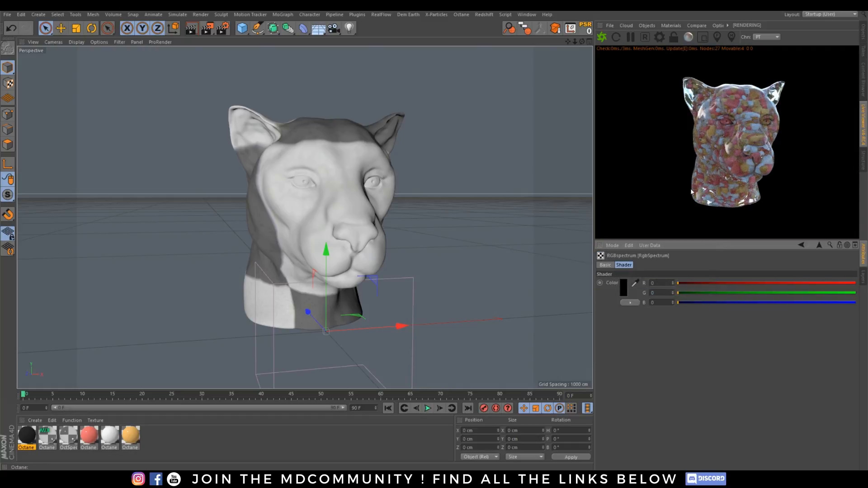
# Step: Load an Octane Noise texture into the roughness channel of the OctSpecular material
pyautogui.scroll(2, 358, 232)
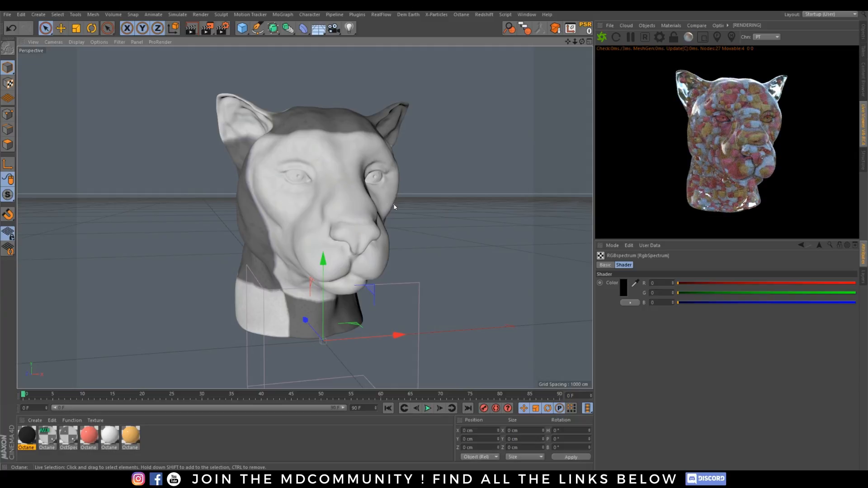
pyautogui.scroll(2, 371, 215)
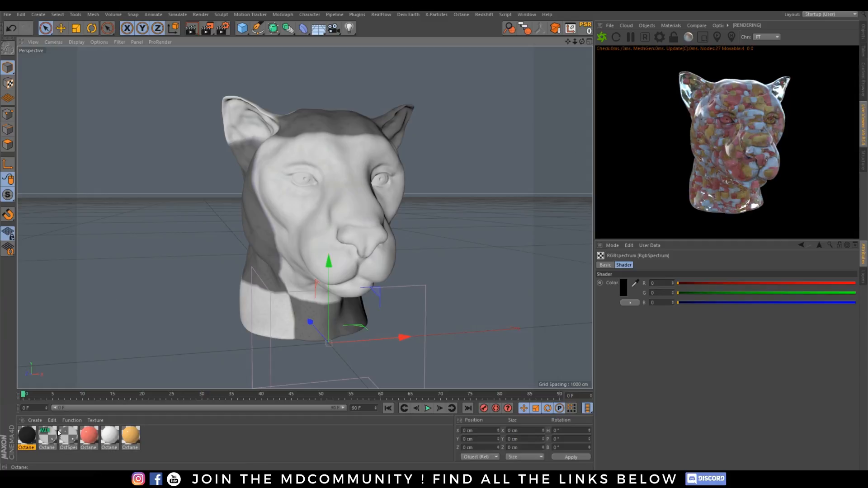
pyautogui.doubleClick(74, 440)
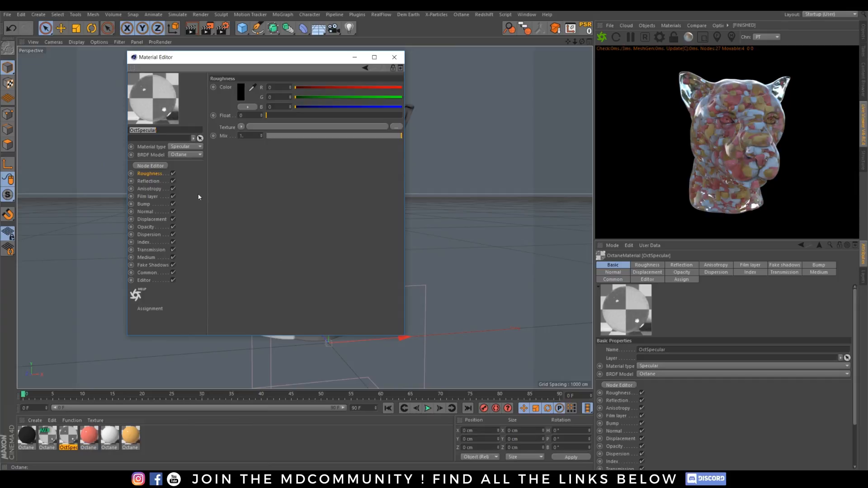
pyautogui.click(248, 116)
pyautogui.click(242, 127)
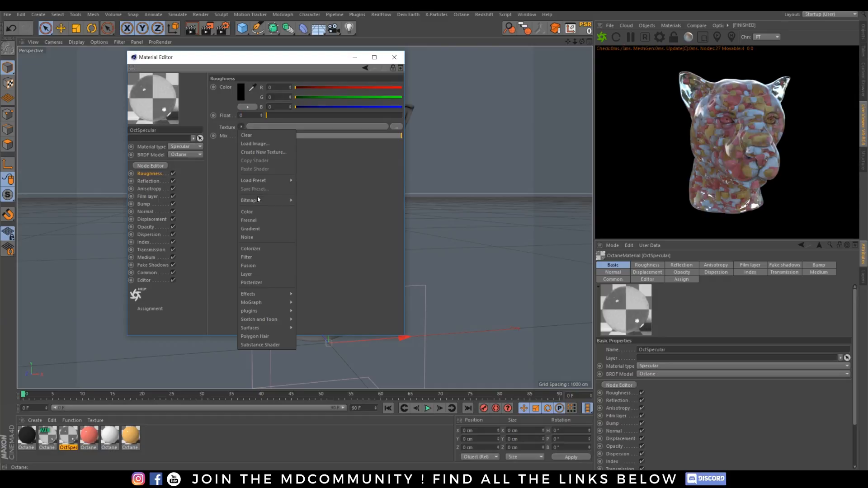
pyautogui.moveTo(287, 299)
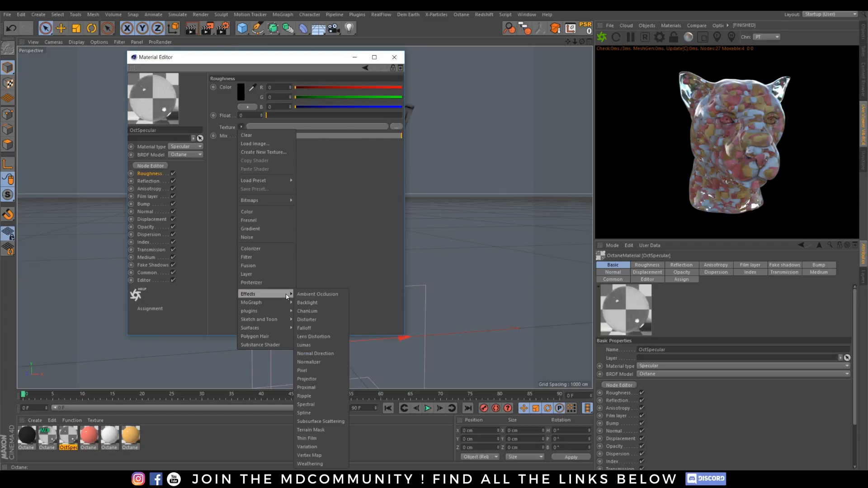
pyautogui.moveTo(272, 311)
pyautogui.moveTo(311, 310)
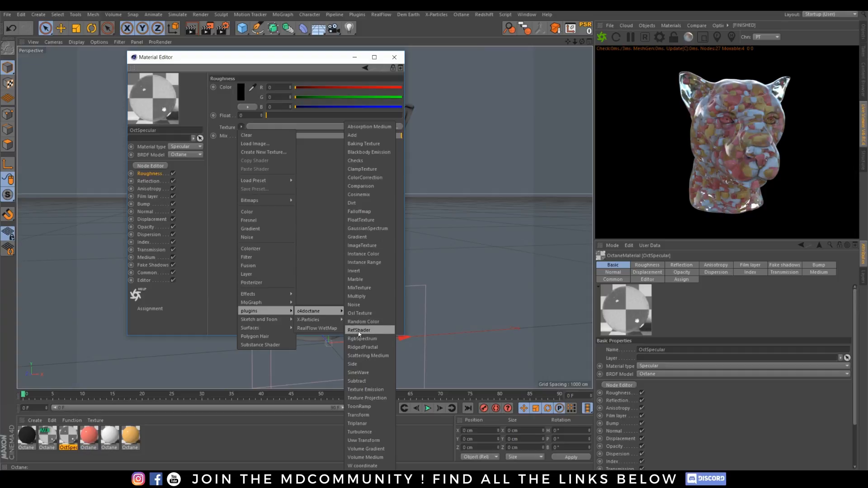
pyautogui.click(362, 305)
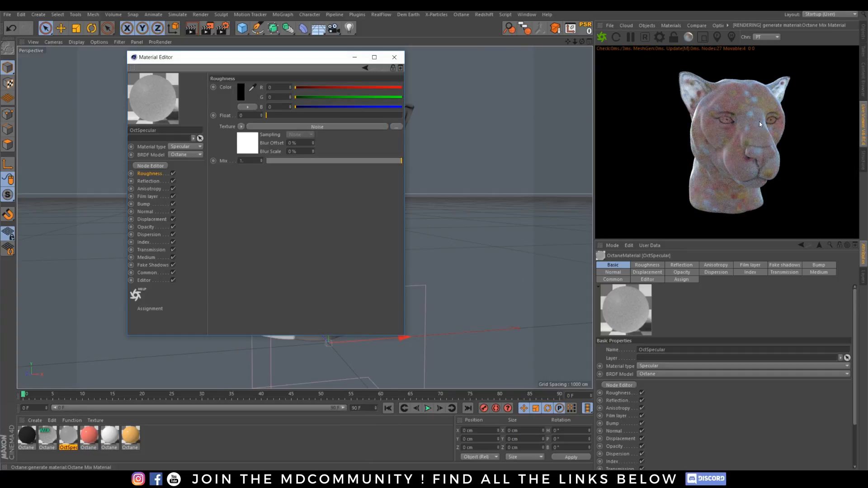
# Step: Set the roughness noise's omega to about 0.15, gamma to about 9.93 and contrast to about 0.22
pyautogui.click(323, 128)
pyautogui.moveTo(295, 105); pyautogui.dragTo(271, 105)
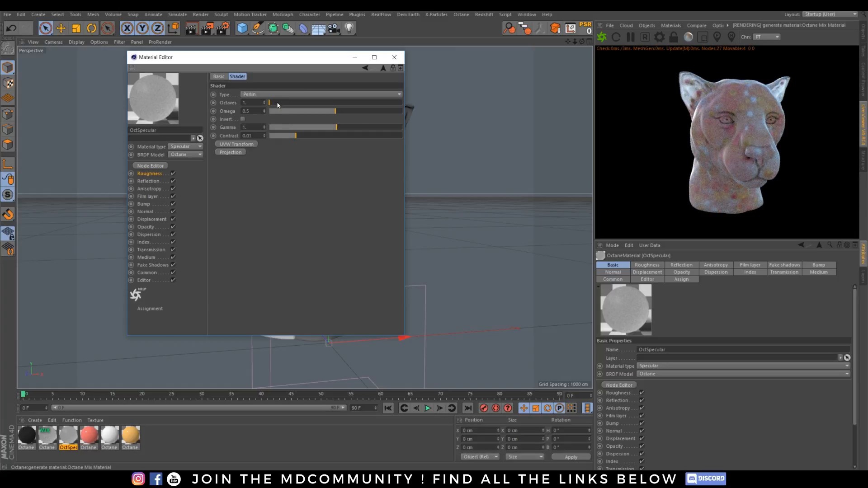
pyautogui.moveTo(313, 112); pyautogui.dragTo(298, 111)
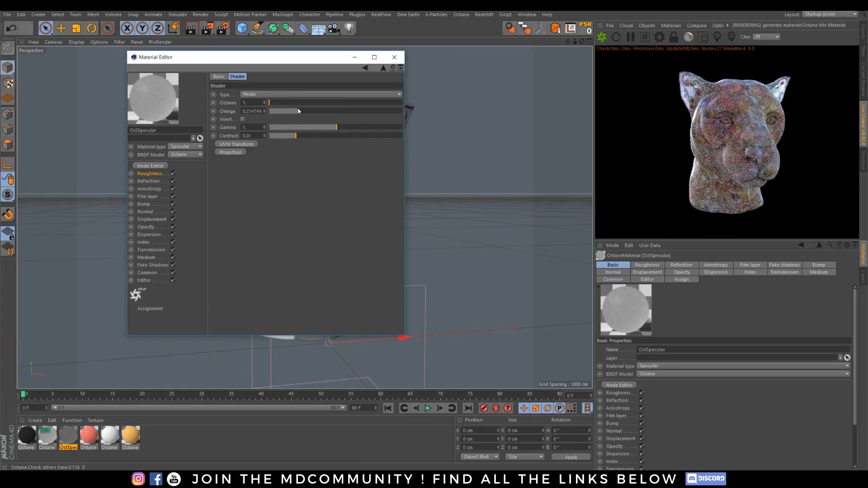
pyautogui.hotkey('ctrl', 'z')
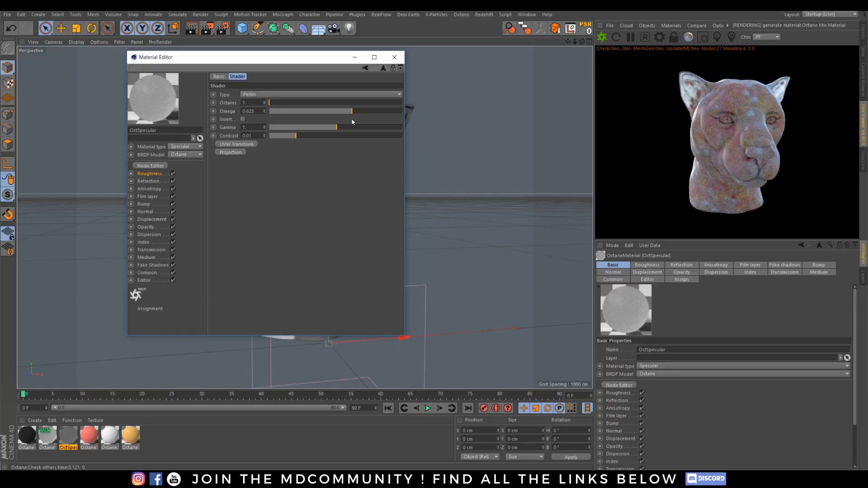
pyautogui.moveTo(298, 116); pyautogui.dragTo(361, 126)
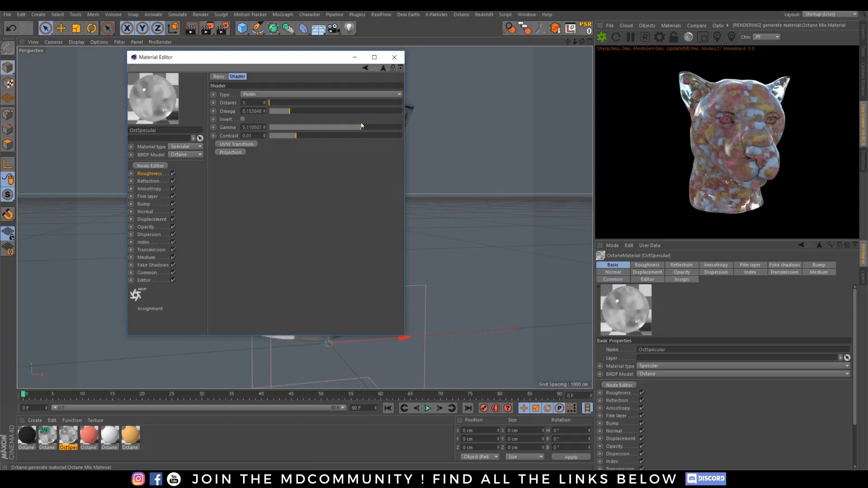
pyautogui.moveTo(366, 128); pyautogui.dragTo(371, 127)
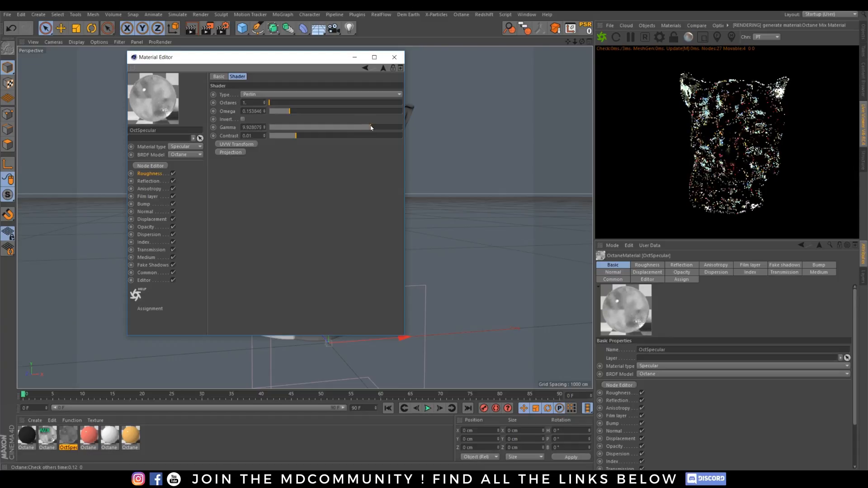
pyautogui.moveTo(310, 136); pyautogui.dragTo(313, 136)
pyautogui.click(332, 135)
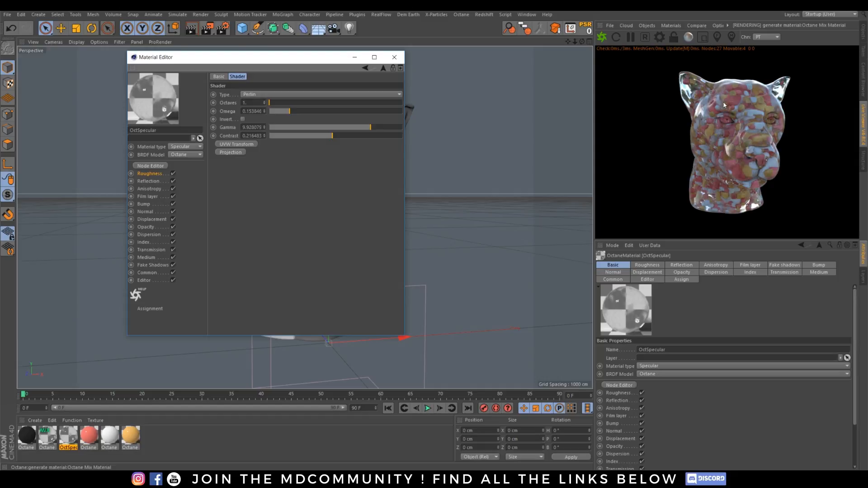
# Step: Copy the roughness noise shader into the OctSpecular material's bump channel and close the material editor
pyautogui.click(383, 68)
pyautogui.click(241, 126)
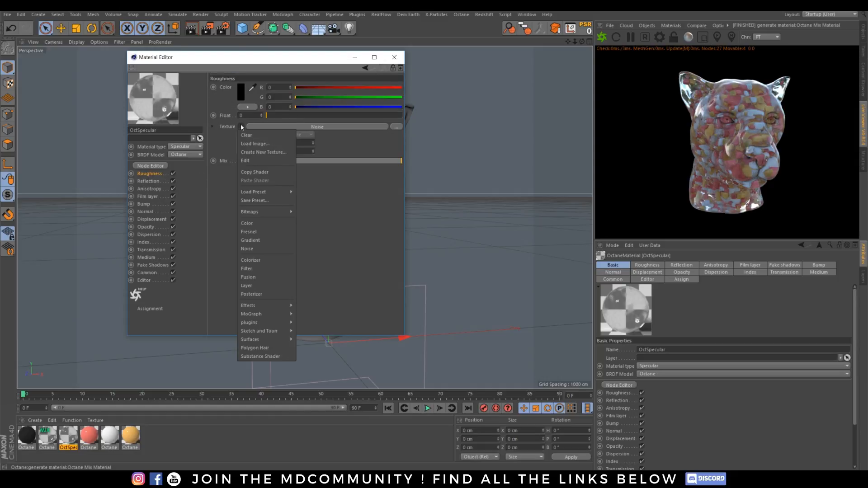
pyautogui.click(274, 172)
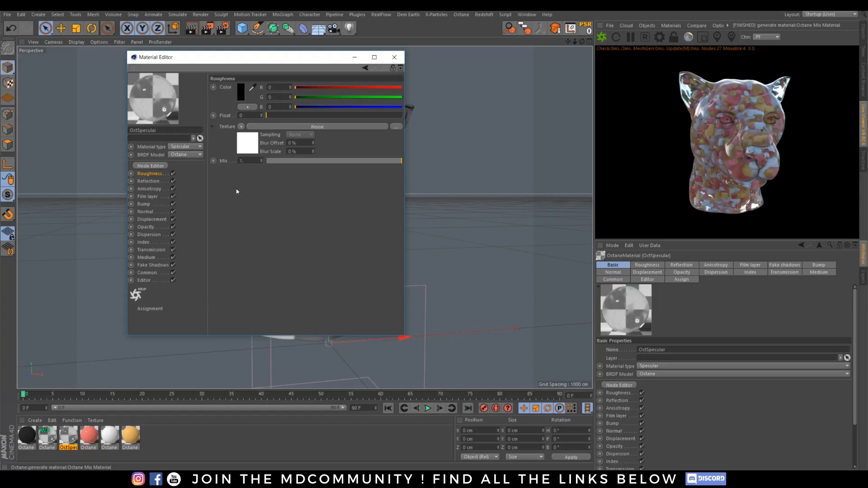
pyautogui.click(144, 204)
pyautogui.click(243, 91)
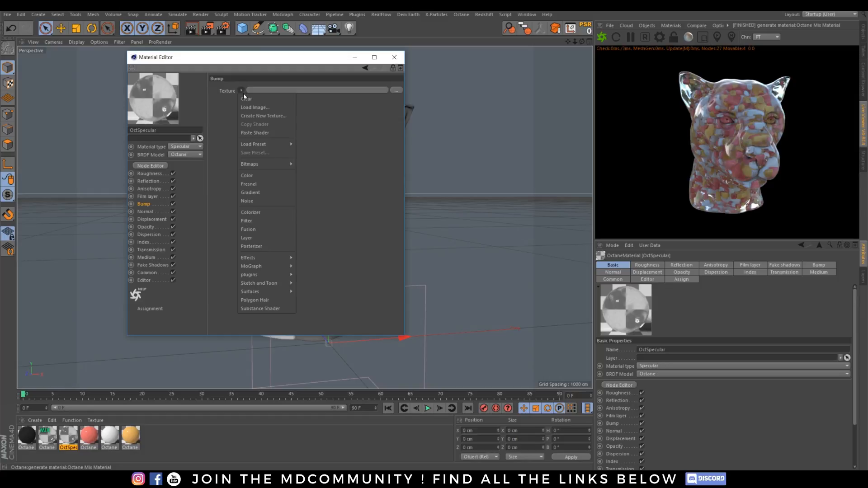
pyautogui.click(264, 133)
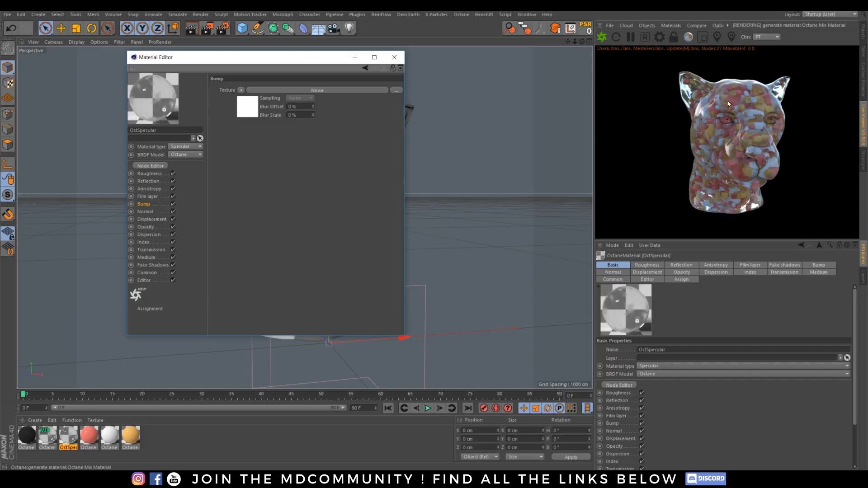
pyautogui.click(151, 173)
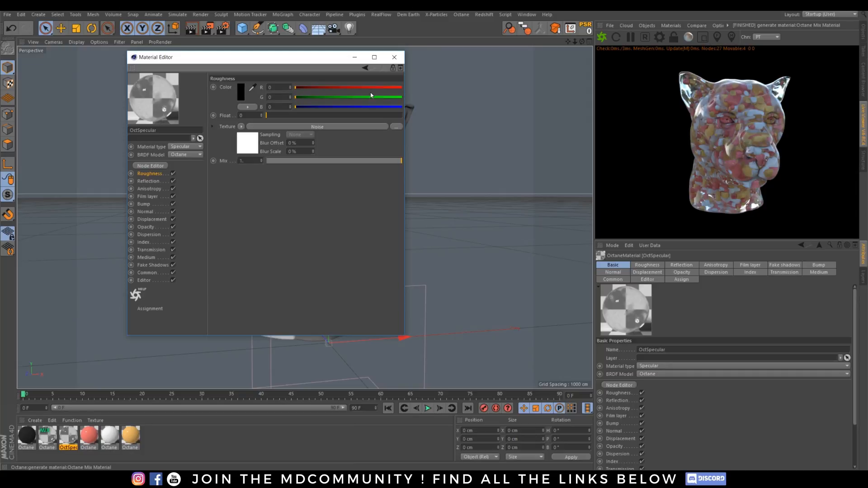
pyautogui.click(394, 57)
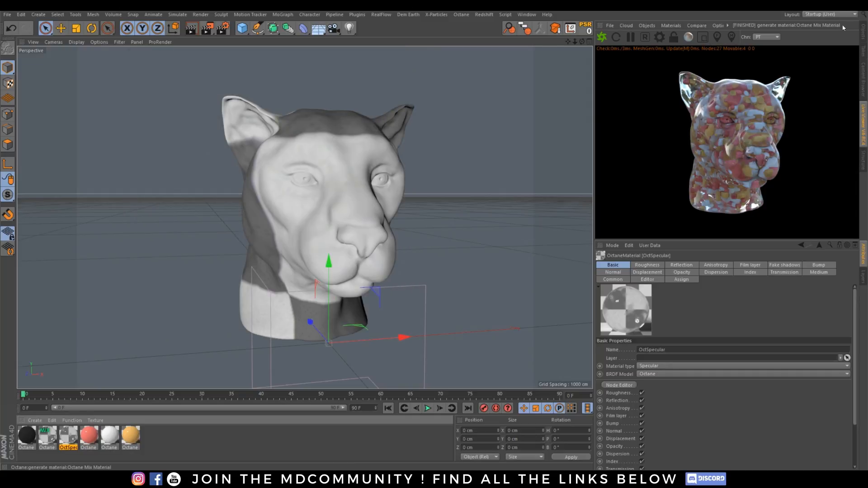
# Step: Collapse the three Volume Mesher hierarchies and the Null group in the object list
pyautogui.click(864, 36)
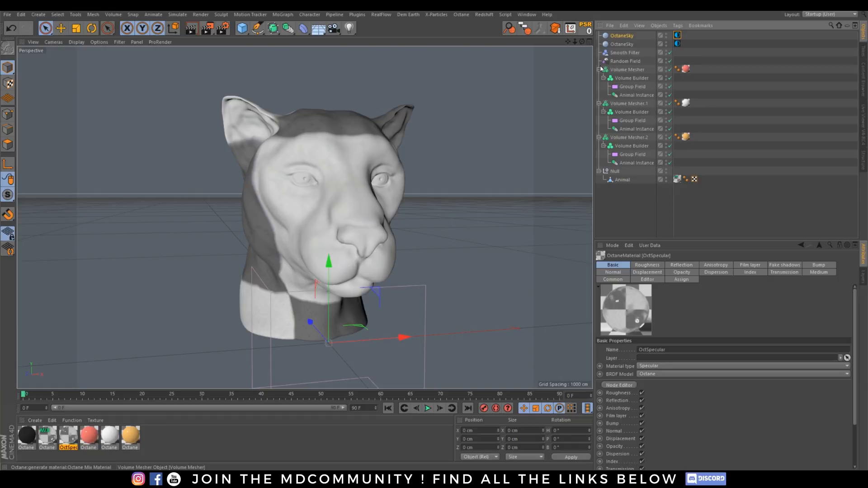
pyautogui.click(600, 78)
pyautogui.click(600, 78)
pyautogui.click(599, 87)
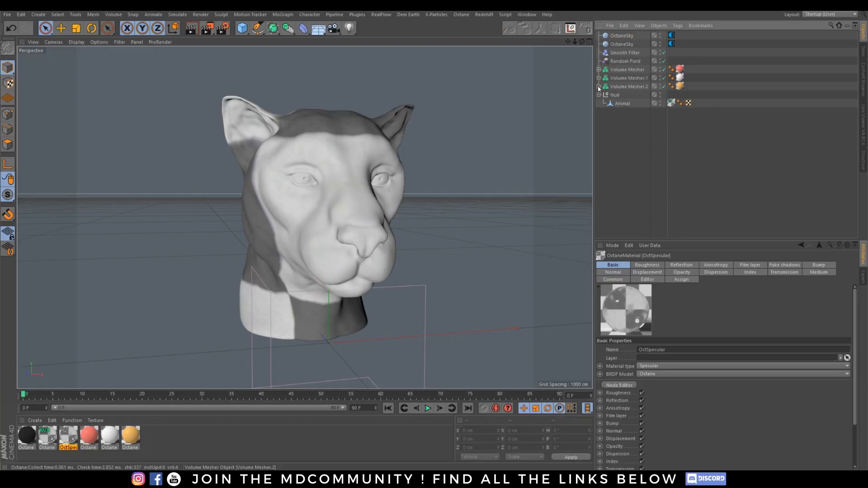
pyautogui.click(599, 95)
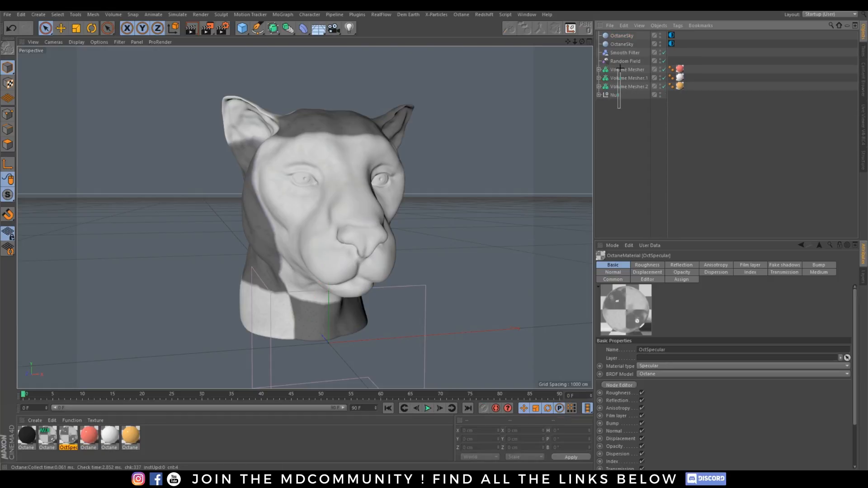
pyautogui.moveTo(619, 66); pyautogui.dragTo(640, 174)
# Step: Convert Volume Mesher.2 to a polygon object with Current State to Object and delete the original generator
pyautogui.click(613, 90)
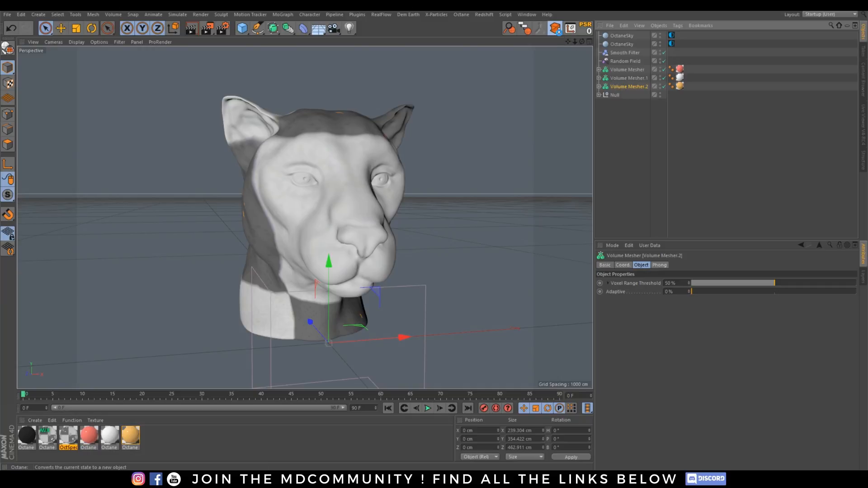
pyautogui.click(562, 34)
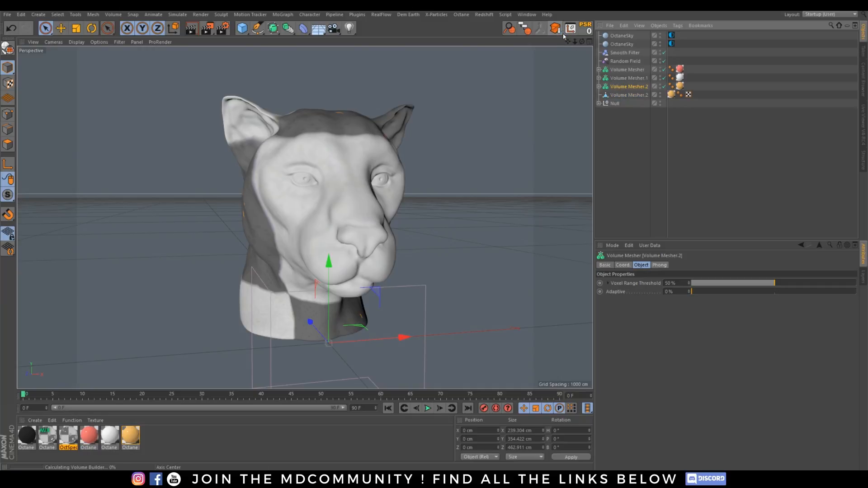
pyautogui.rightClick(617, 86)
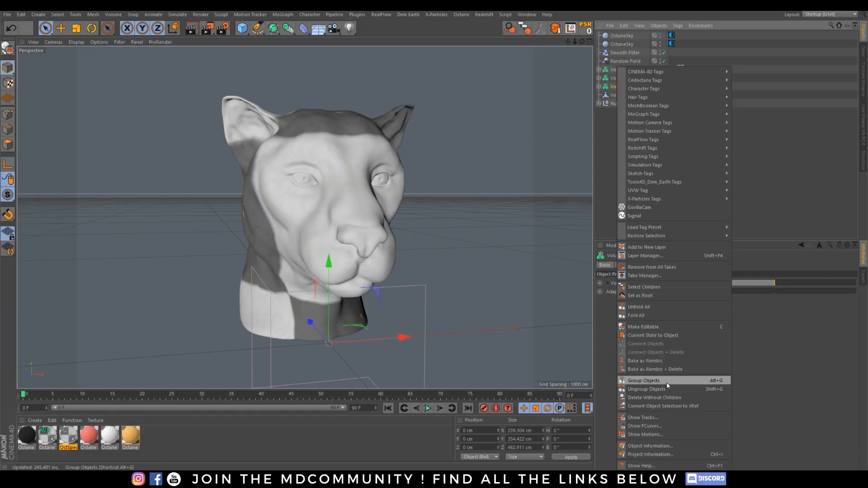
pyautogui.click(650, 335)
pyautogui.press('Delete')
# Step: Convert Volume Mesher.1 and Volume Mesher to polygon objects with Current State to Object and delete both original generators
pyautogui.click(629, 78)
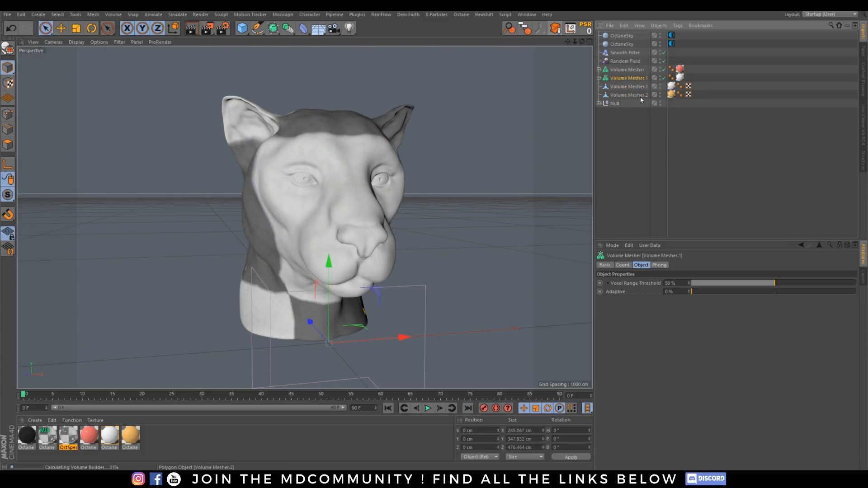
pyautogui.press('Delete')
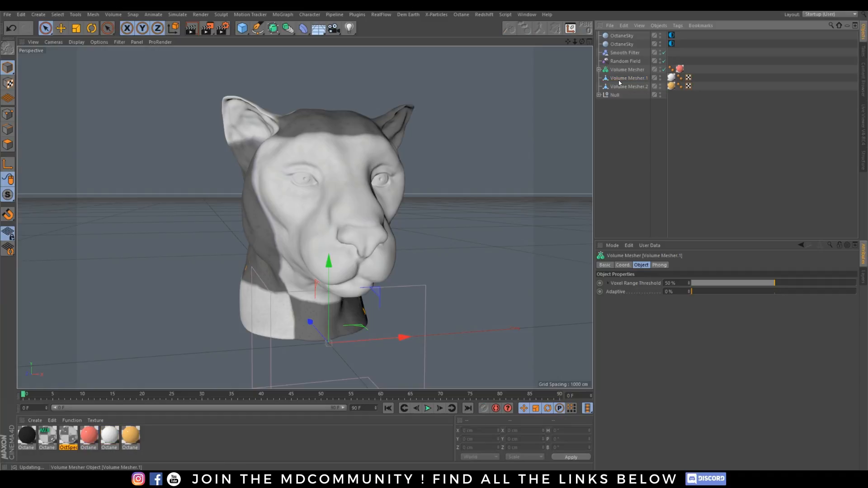
pyautogui.click(623, 71)
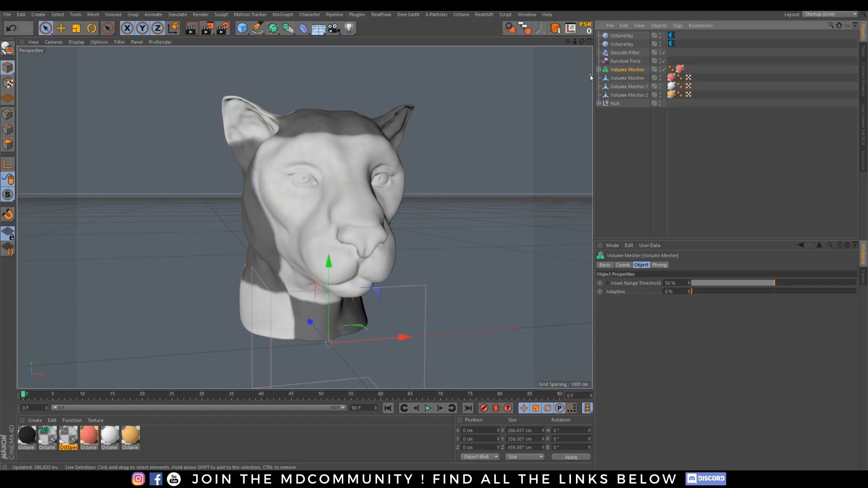
pyautogui.press('Delete')
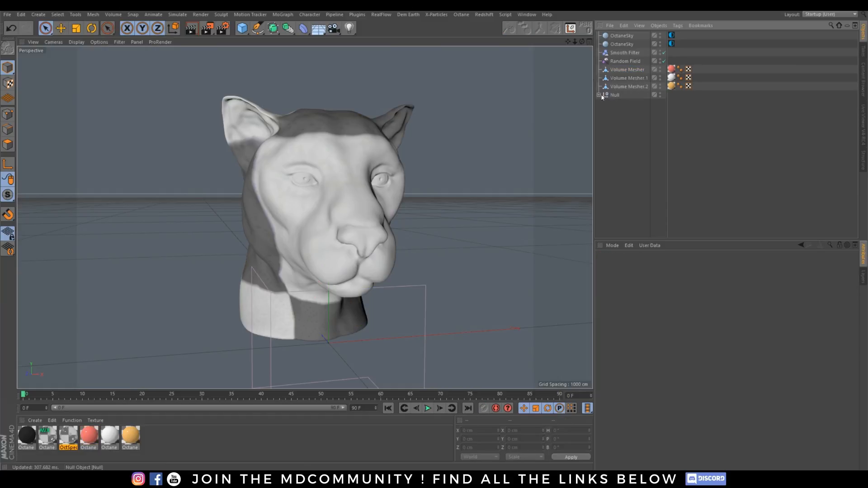
# Step: Group the three converted Volume Mesher meshes with the Null holding the animal, and check the Octane live render
pyautogui.moveTo(622, 80); pyautogui.dragTo(633, 106)
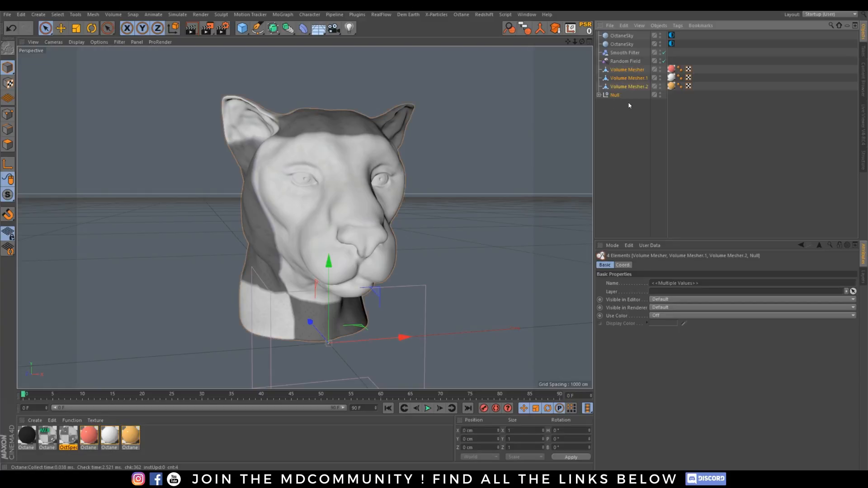
pyautogui.hotkey('alt', 'g')
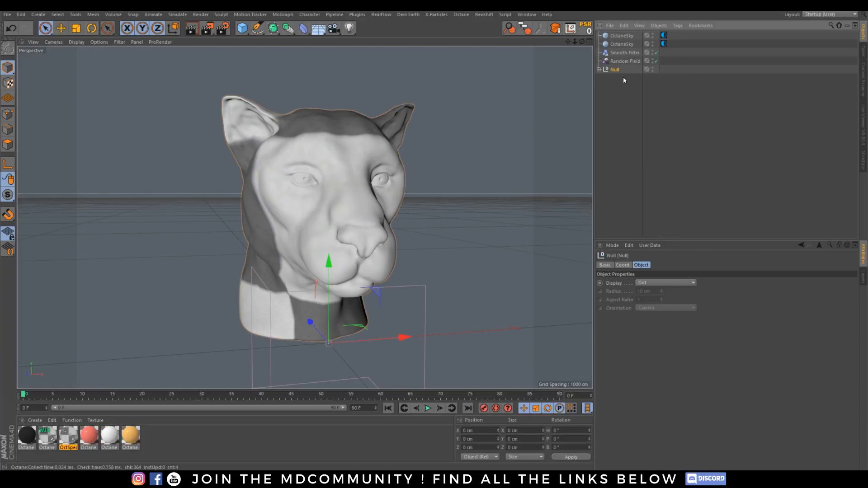
pyautogui.click(862, 114)
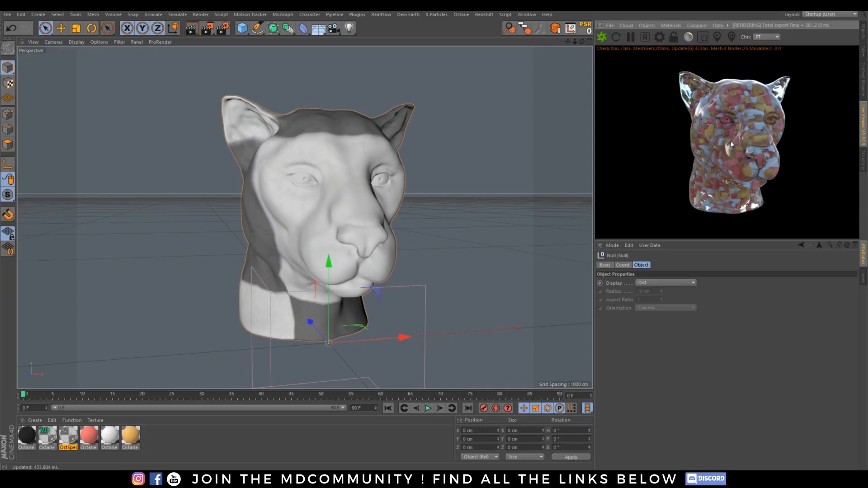
# Step: Create an instance of the grouped Null and move it along the X axis to about 248 cm
pyautogui.click(864, 33)
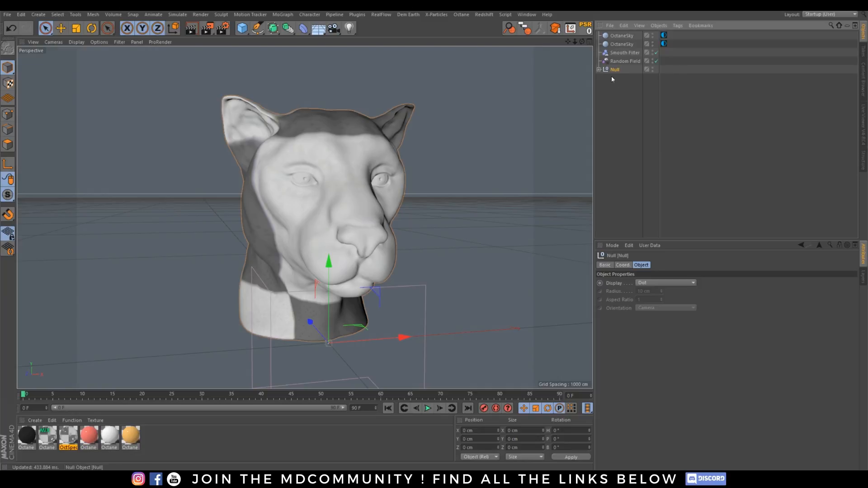
pyautogui.click(288, 30)
pyautogui.moveTo(395, 340); pyautogui.dragTo(545, 326)
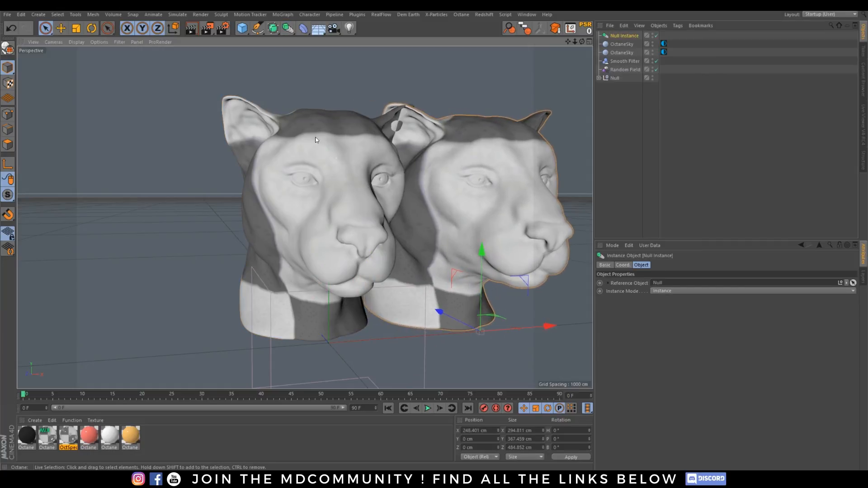
# Step: Rotate the Null Instance to a heading of about 21.6° and move it to about X 294 cm, Z 90 cm, checking the live render
pyautogui.press('r')
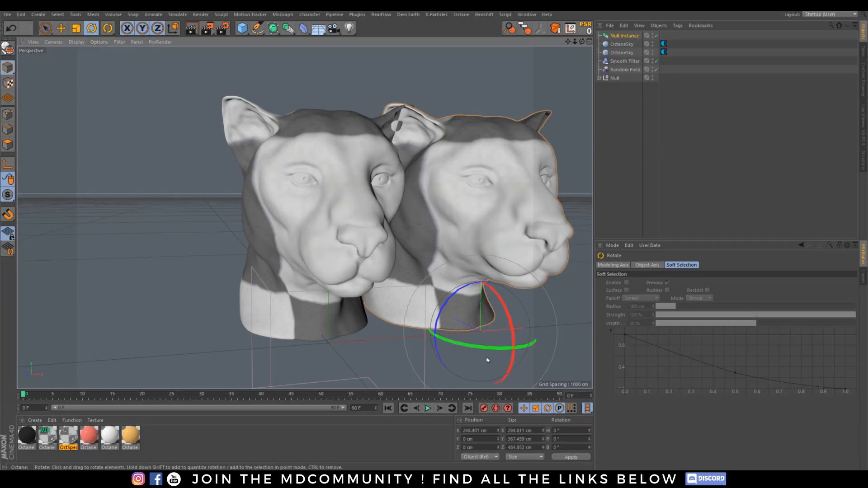
pyautogui.moveTo(487, 347)
pyautogui.mouseDown()
pyautogui.moveTo(511, 347)
pyautogui.moveTo(497, 348)
pyautogui.mouseUp()
pyautogui.click(68, 29)
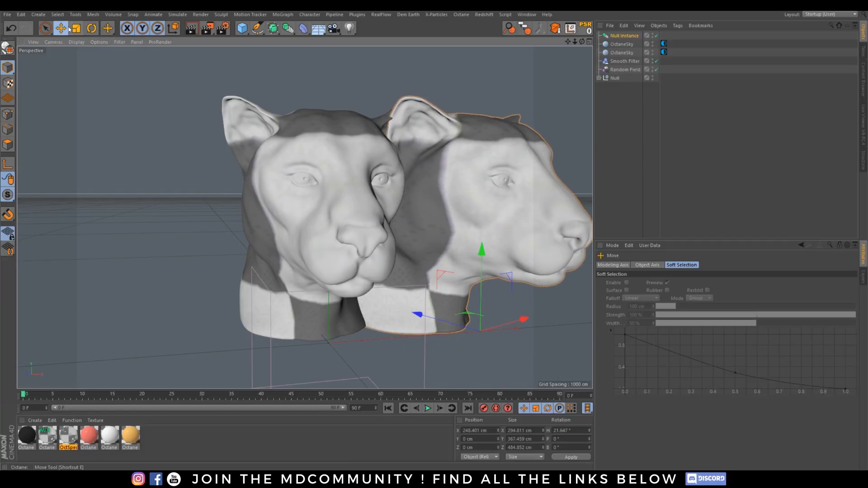
pyautogui.moveTo(470, 316); pyautogui.dragTo(502, 311)
pyautogui.click(616, 128)
pyautogui.click(864, 126)
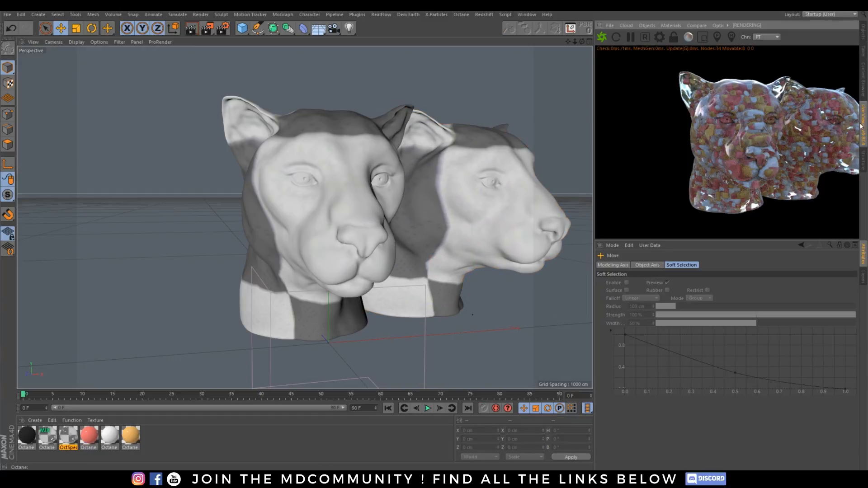
pyautogui.click(864, 30)
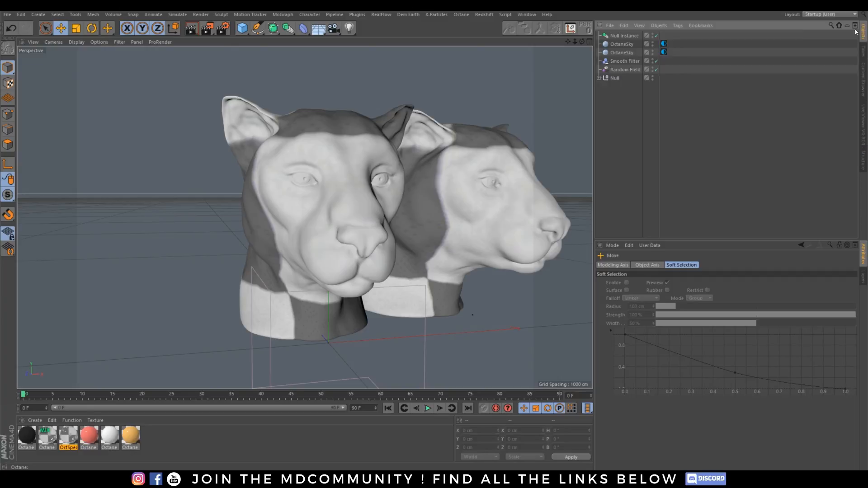
# Step: Duplicate the Null Instance in the Top view and place the copy on the original head's other side at about X -226 cm, Z 47 cm
pyautogui.middleClick(365, 161)
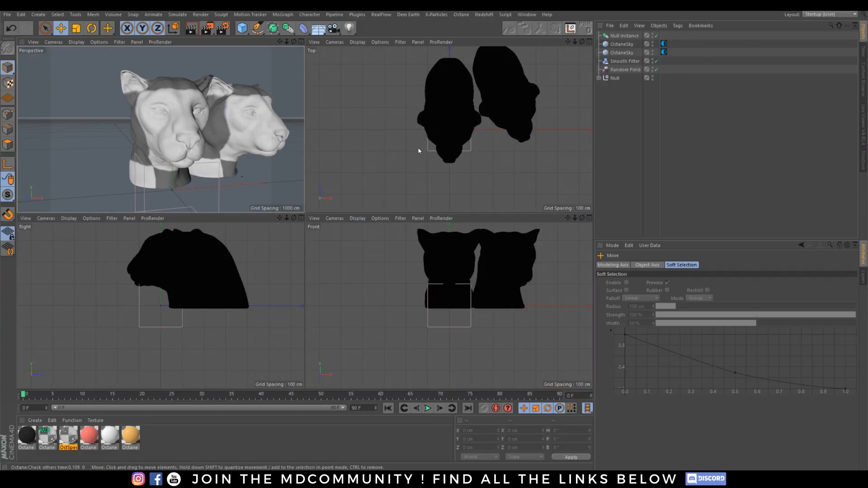
pyautogui.middleClick(419, 151)
pyautogui.moveTo(380, 142); pyautogui.dragTo(408, 187, button='middle')
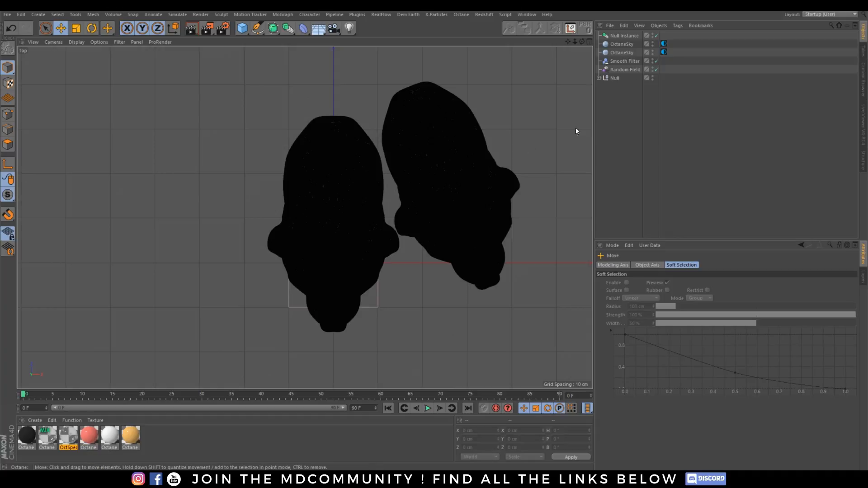
pyautogui.click(617, 38)
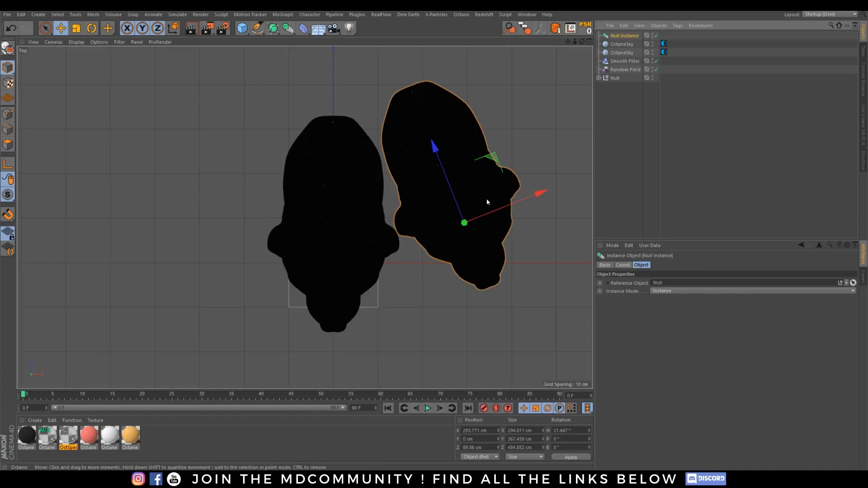
pyautogui.keyDown('ctrl'); pyautogui.moveTo(521, 201); pyautogui.dragTo(273, 285); pyautogui.keyUp('ctrl')
pyautogui.moveTo(232, 234); pyautogui.dragTo(194, 144)
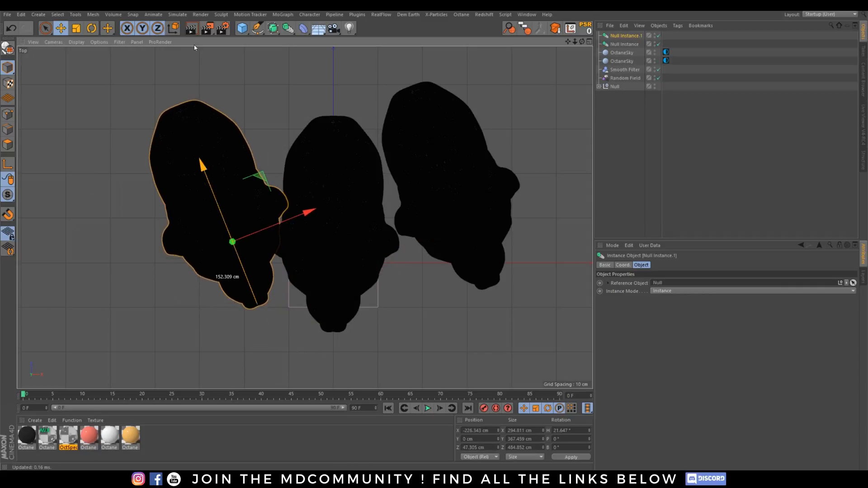
# Step: Rotate the second instance to a heading of about -16.5° and move it to about X -288 cm, Z 66 cm, checking the live render
pyautogui.click(92, 29)
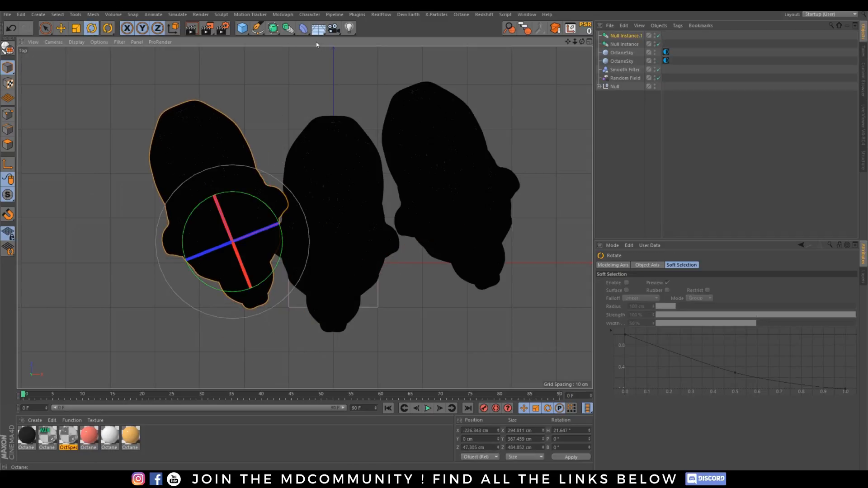
pyautogui.click(276, 30)
pyautogui.moveTo(288, 29); pyautogui.dragTo(641, 162)
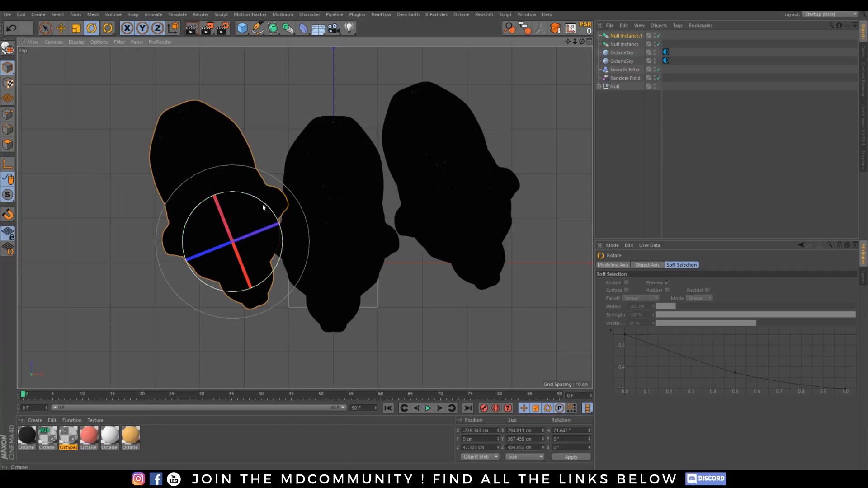
pyautogui.moveTo(265, 194); pyautogui.dragTo(283, 232)
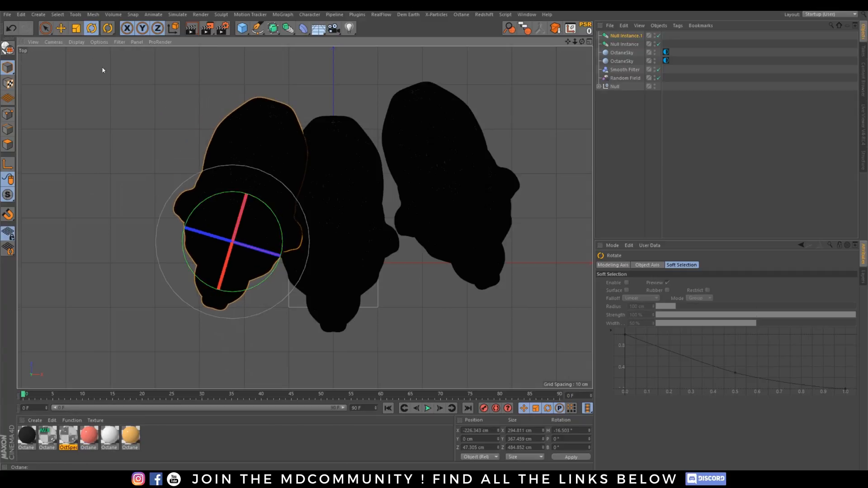
pyautogui.click(60, 28)
pyautogui.moveTo(300, 268); pyautogui.dragTo(272, 258)
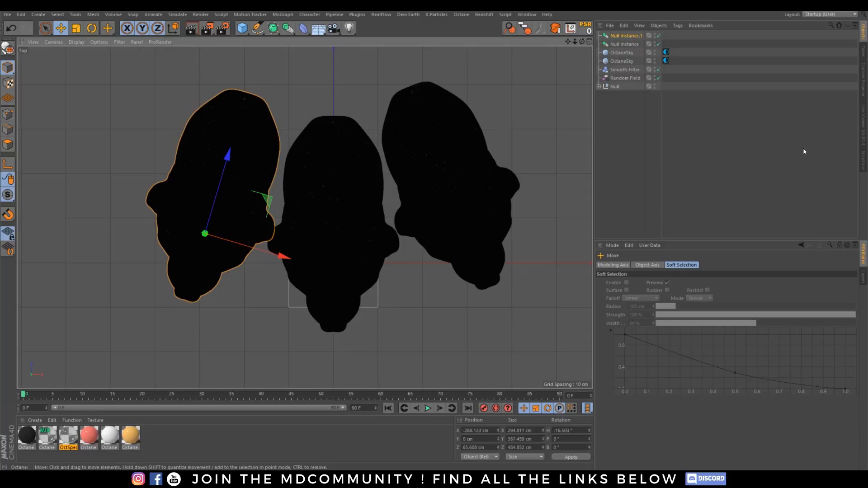
pyautogui.click(862, 123)
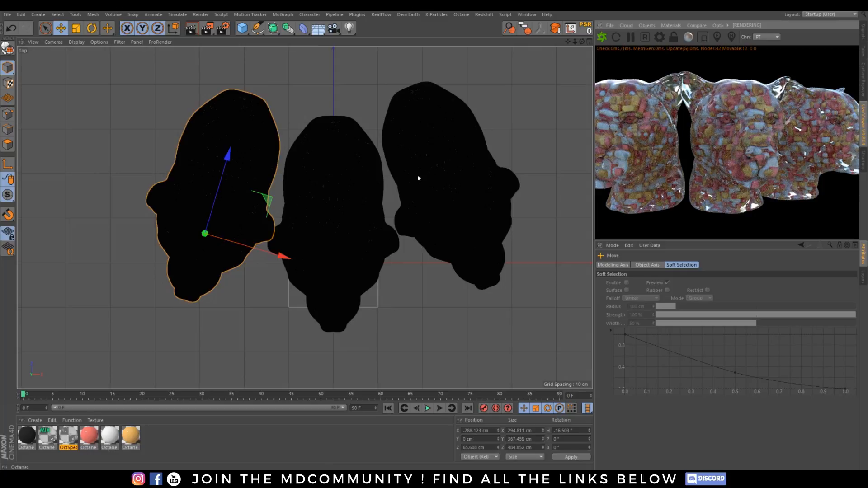
pyautogui.click(863, 32)
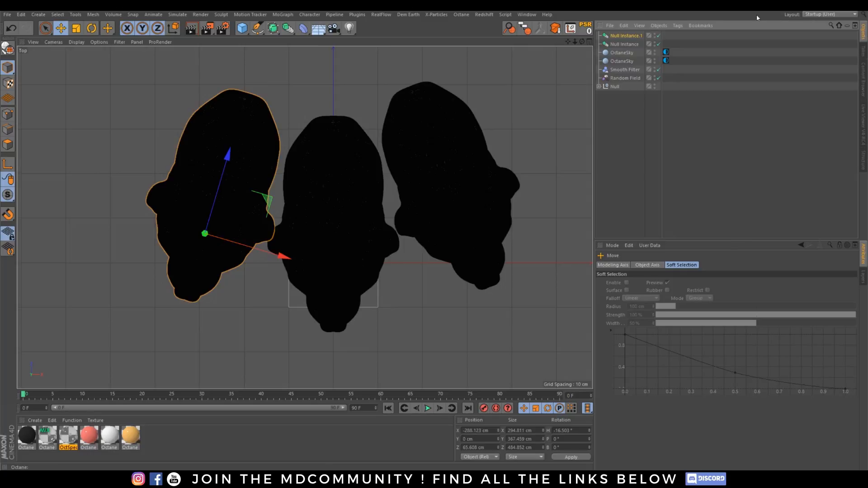
# Step: Set the render output resolution to 1920 x 1080 pixels in the Render Settings
pyautogui.middleClick(260, 159)
pyautogui.middleClick(260, 159)
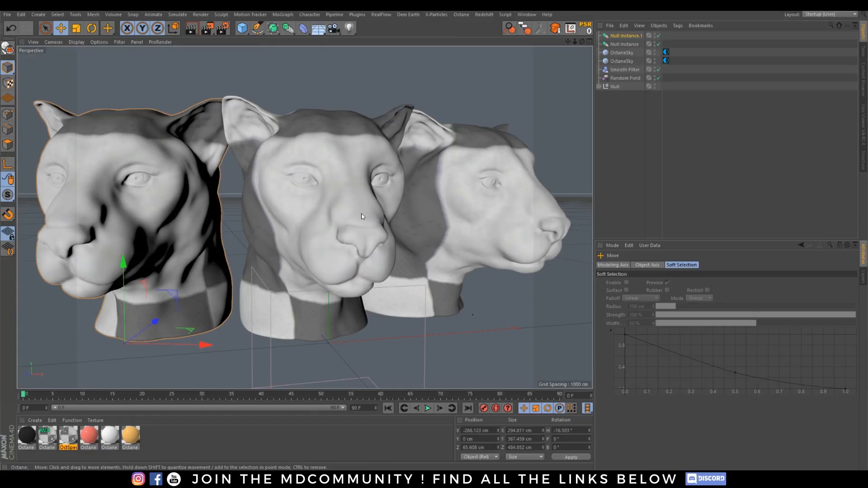
pyautogui.scroll(-1, 359, 227)
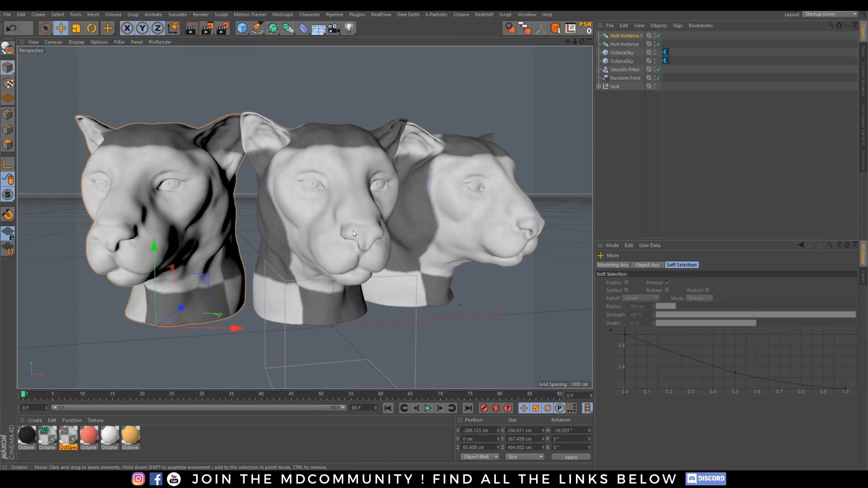
pyautogui.scroll(1, 352, 233)
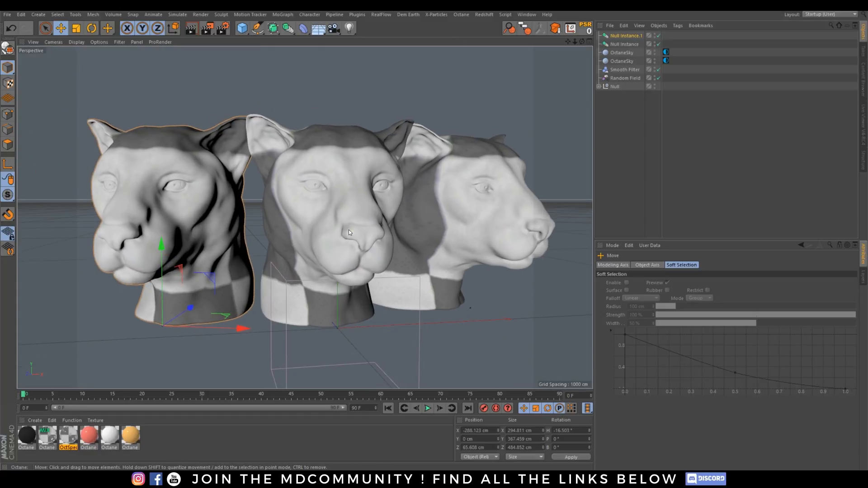
pyautogui.scroll(-2, 348, 233)
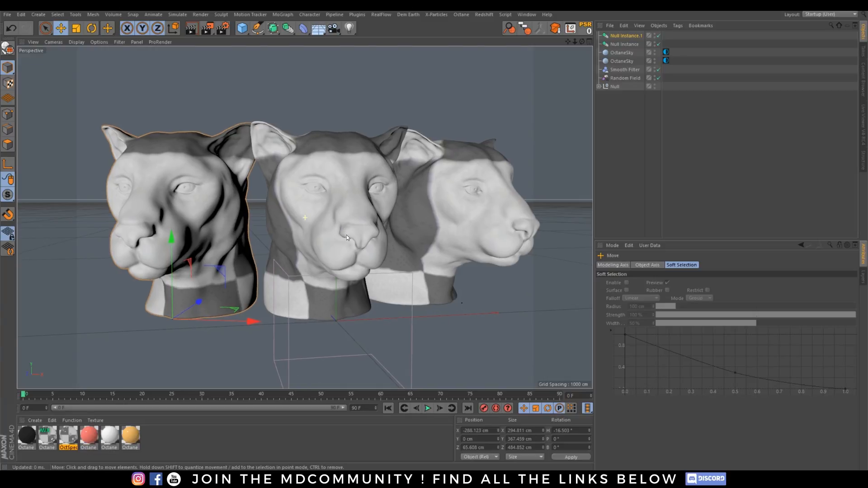
pyautogui.click(222, 29)
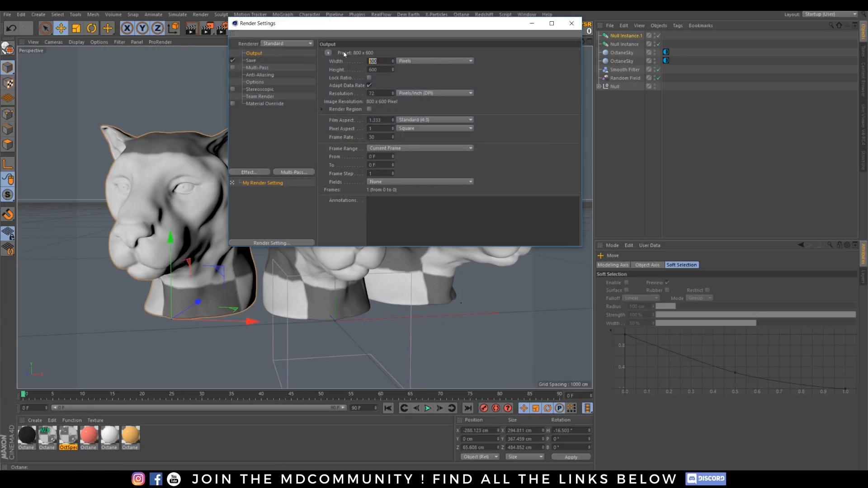
pyautogui.click(384, 72)
pyautogui.write('1080')
pyautogui.press('Return')
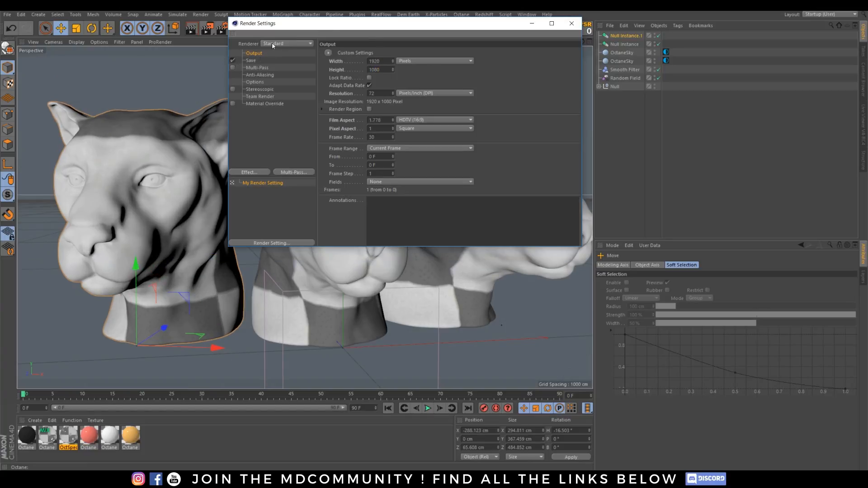
pyautogui.click(572, 22)
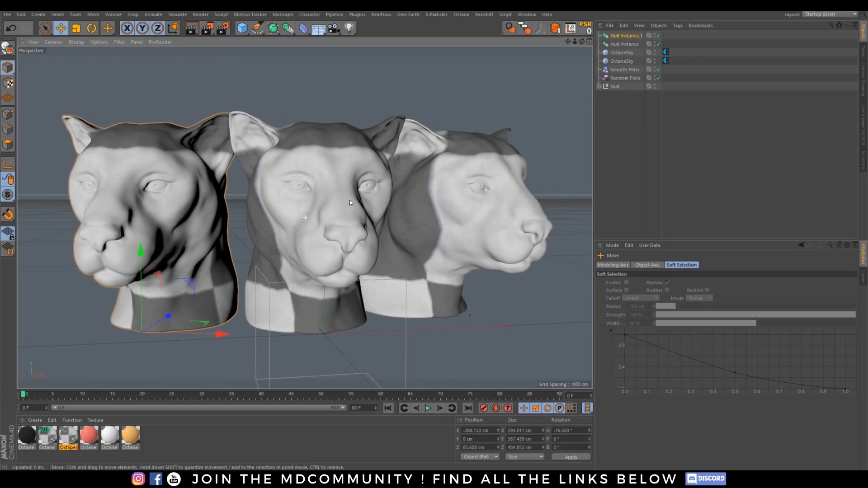
# Step: Tuck both instances behind the central head: Null Instance.1 at about X -231 cm, Z 206 cm and Null Instance at about X 274 cm, Z 141 cm
pyautogui.click(863, 125)
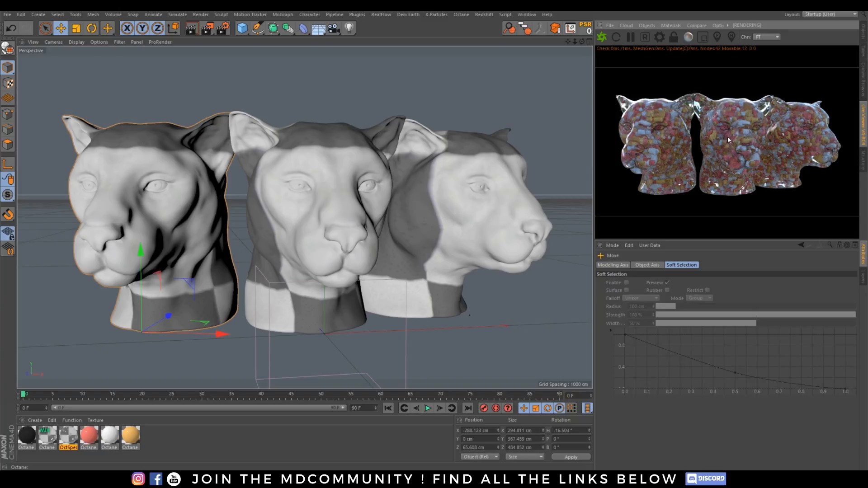
pyautogui.scroll(1, 732, 168)
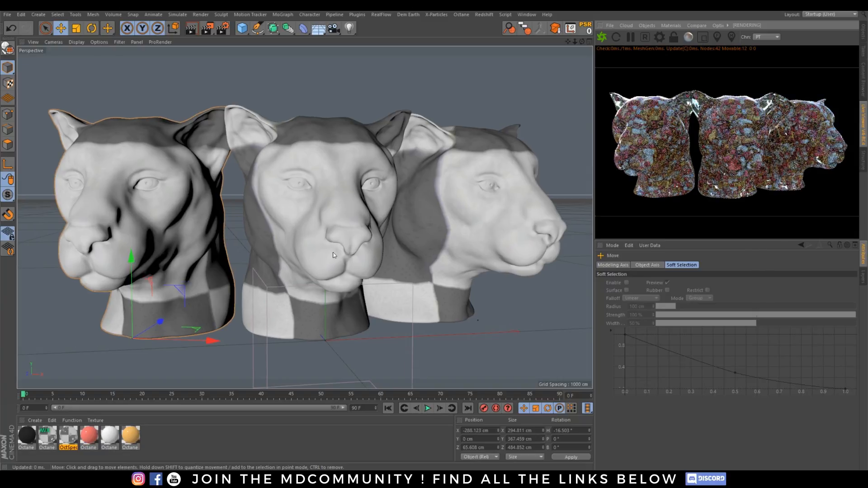
pyautogui.moveTo(182, 310); pyautogui.dragTo(207, 298)
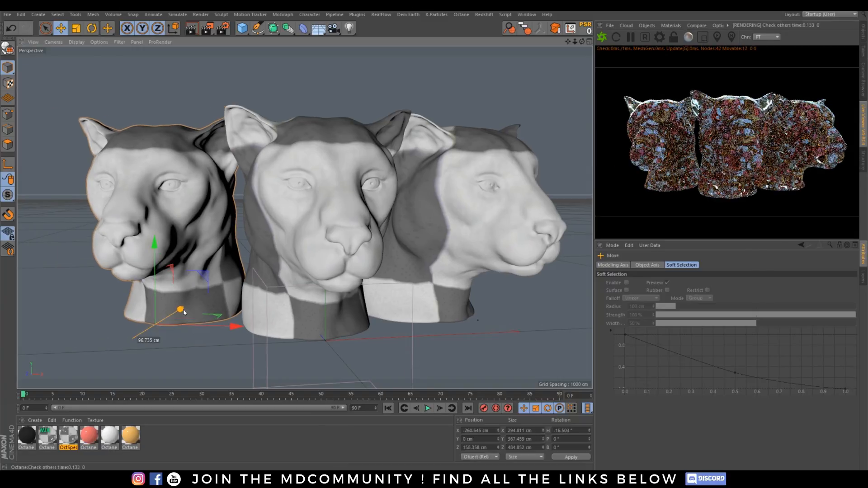
pyautogui.moveTo(232, 328); pyautogui.dragTo(240, 328)
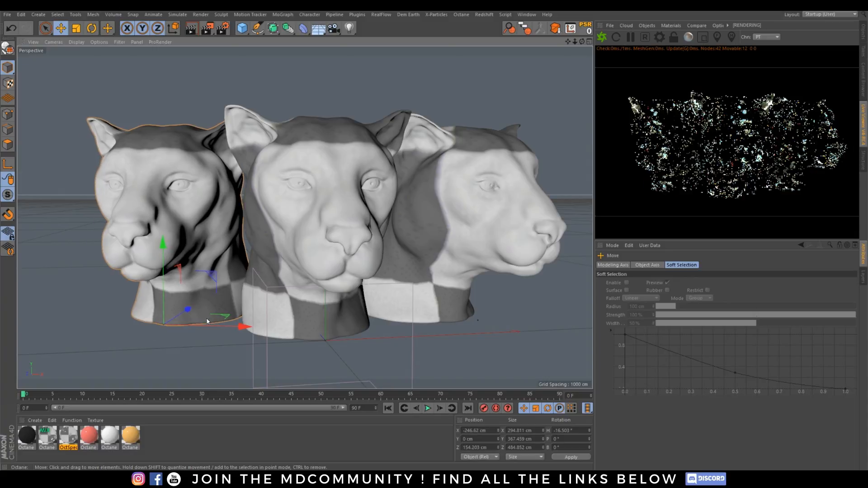
pyautogui.moveTo(190, 313); pyautogui.dragTo(198, 312)
pyautogui.click(467, 251)
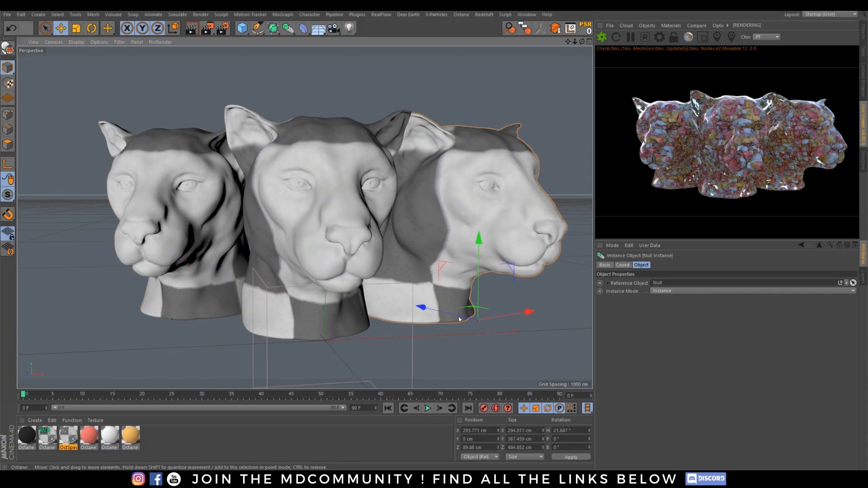
pyautogui.moveTo(437, 312)
pyautogui.mouseDown()
pyautogui.moveTo(418, 302)
pyautogui.moveTo(424, 308)
pyautogui.mouseUp()
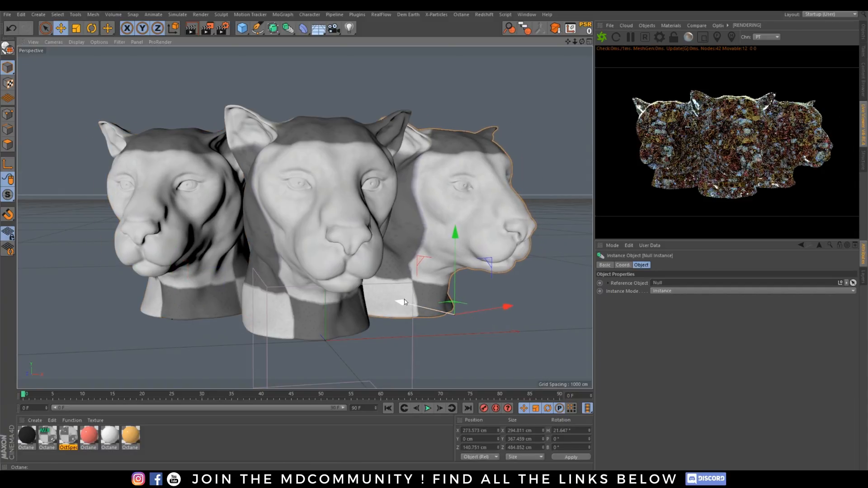
pyautogui.click(182, 292)
pyautogui.moveTo(196, 305); pyautogui.dragTo(198, 303)
# Step: Add an Octane Camera that captures a close framing of the three heads
pyautogui.keyDown('alt'); pyautogui.moveTo(302, 259); pyautogui.dragTo(330, 246, button='right'); pyautogui.keyUp('alt')
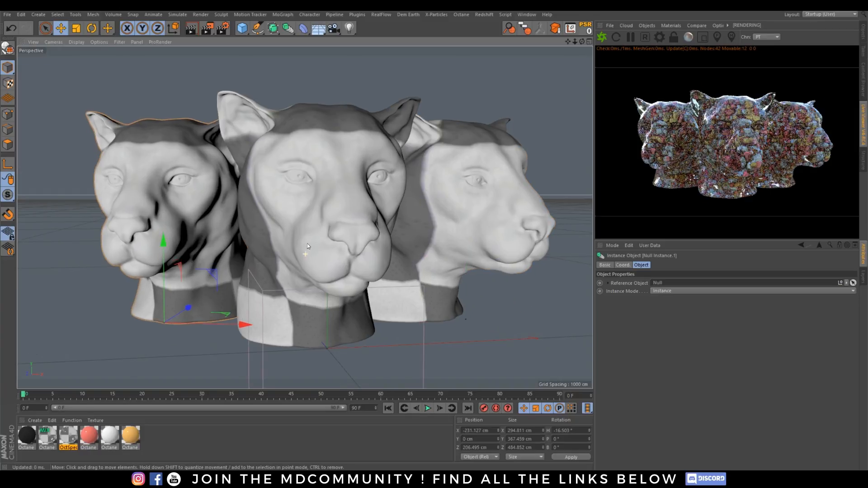
pyautogui.keyDown('alt'); pyautogui.moveTo(333, 249); pyautogui.dragTo(320, 249, button='middle'); pyautogui.keyUp('alt')
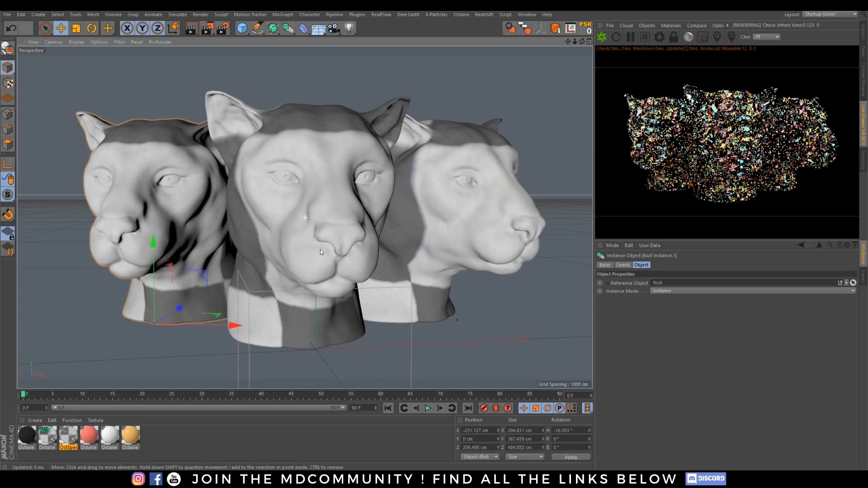
pyautogui.keyDown('alt'); pyautogui.moveTo(337, 256); pyautogui.dragTo(336, 250, button='right'); pyautogui.keyUp('alt')
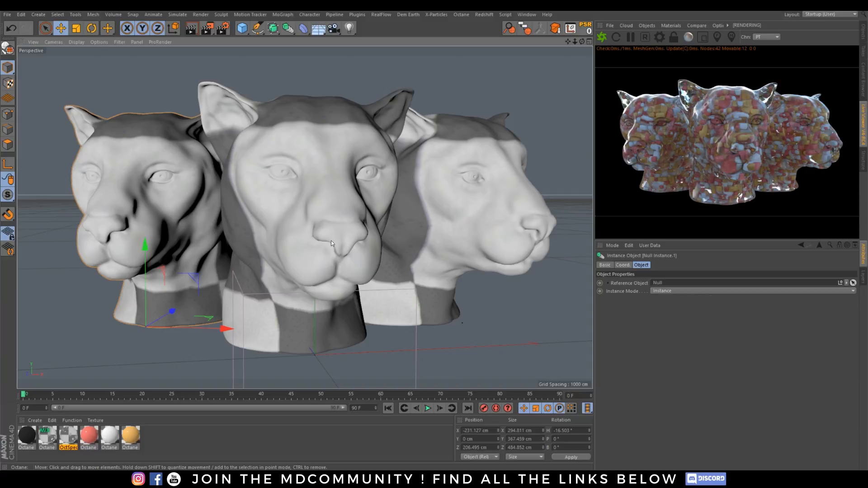
pyautogui.keyDown('alt'); pyautogui.moveTo(330, 232); pyautogui.dragTo(325, 220, button='right'); pyautogui.keyUp('alt')
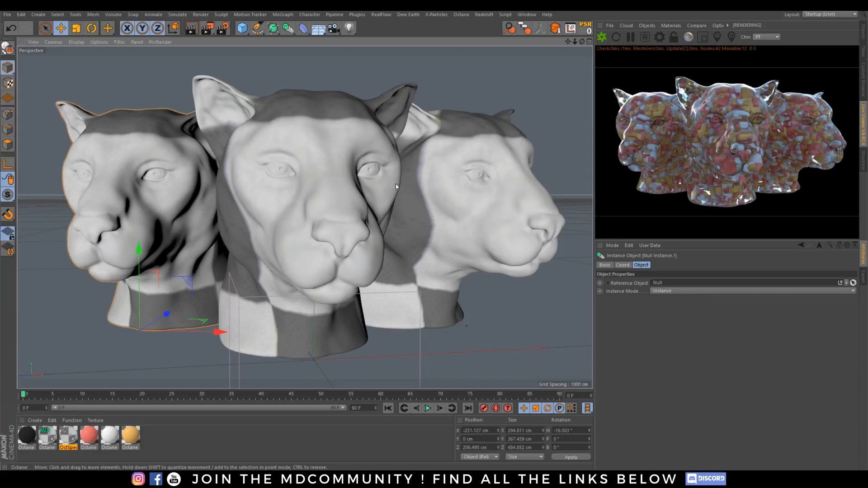
pyautogui.click(862, 30)
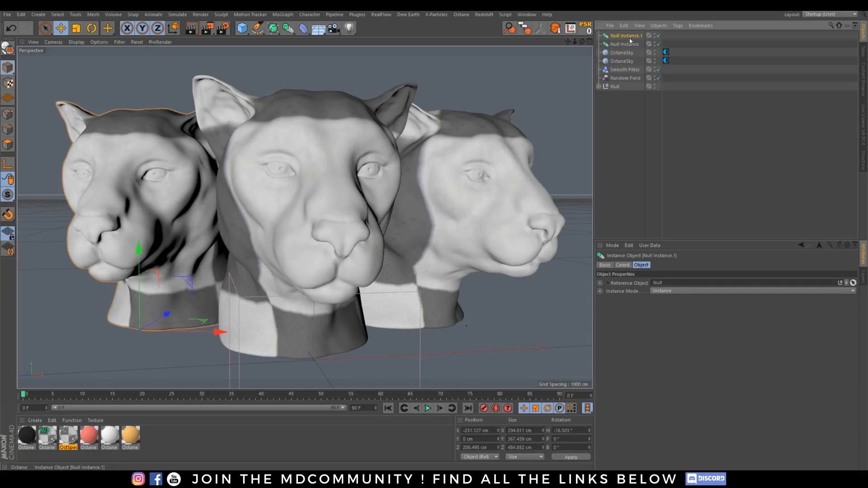
pyautogui.click(862, 115)
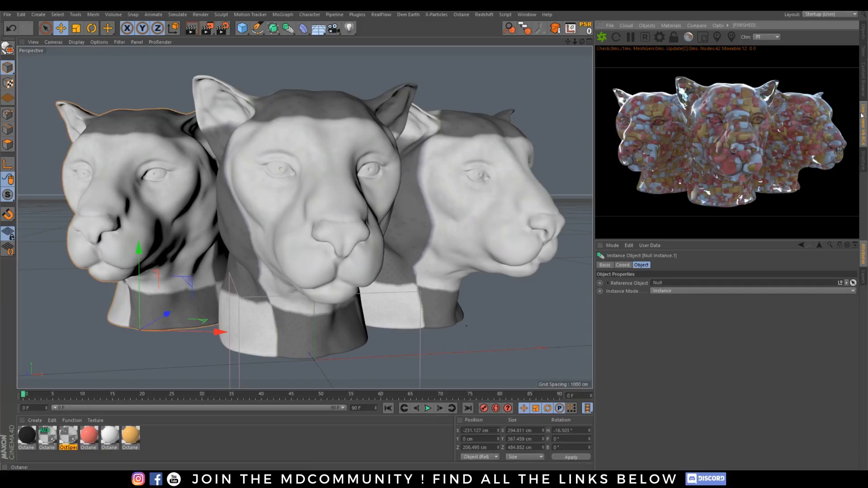
pyautogui.click(672, 25)
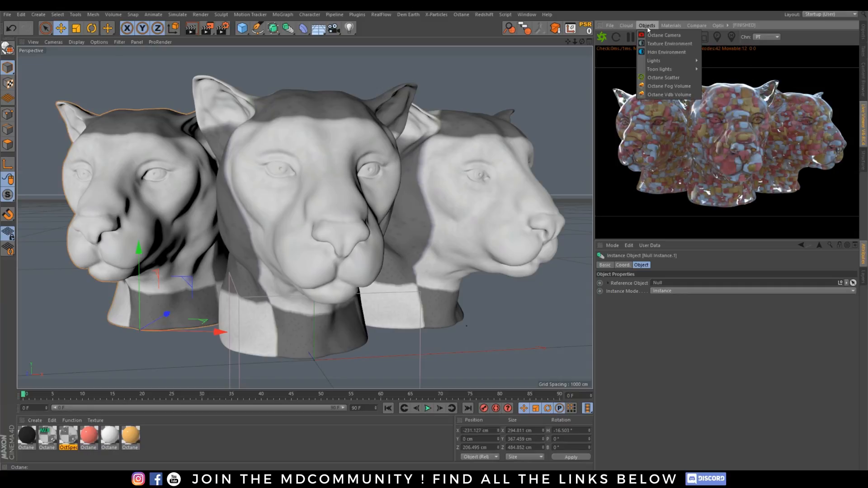
pyautogui.click(658, 36)
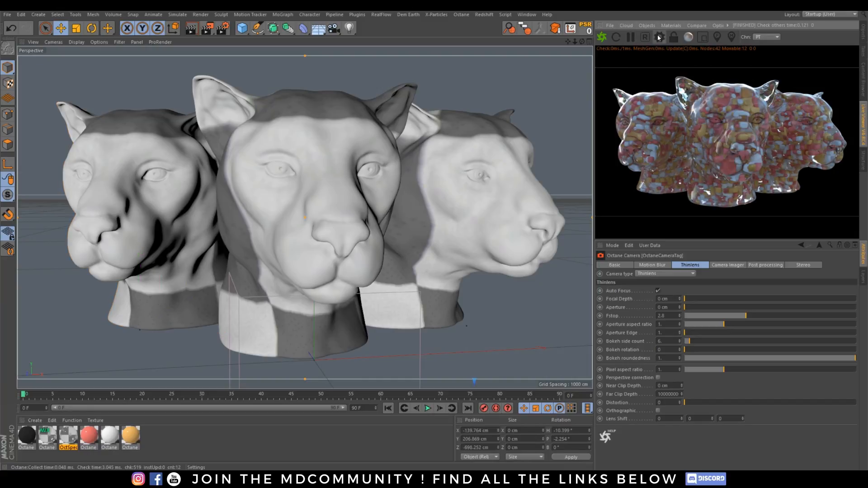
# Step: Turn off Auto Focus in the Octane Camera's Thinlens settings and raise the aperture to about 2.76 cm
pyautogui.click(864, 36)
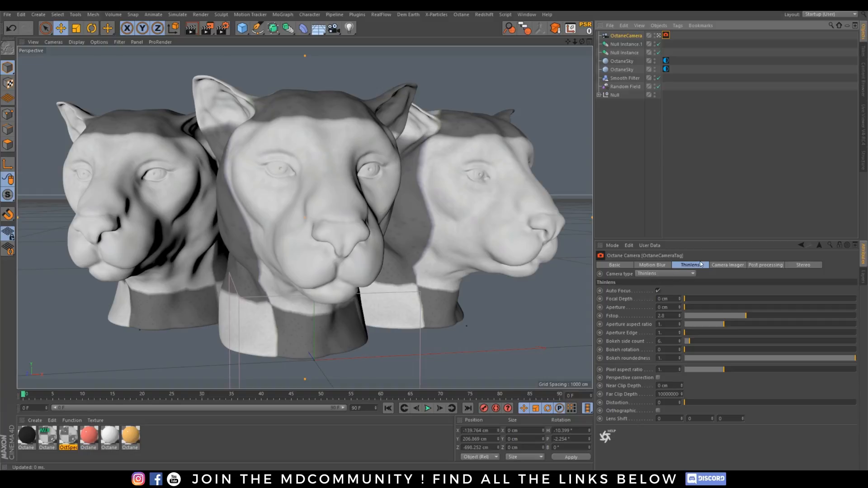
pyautogui.click(658, 291)
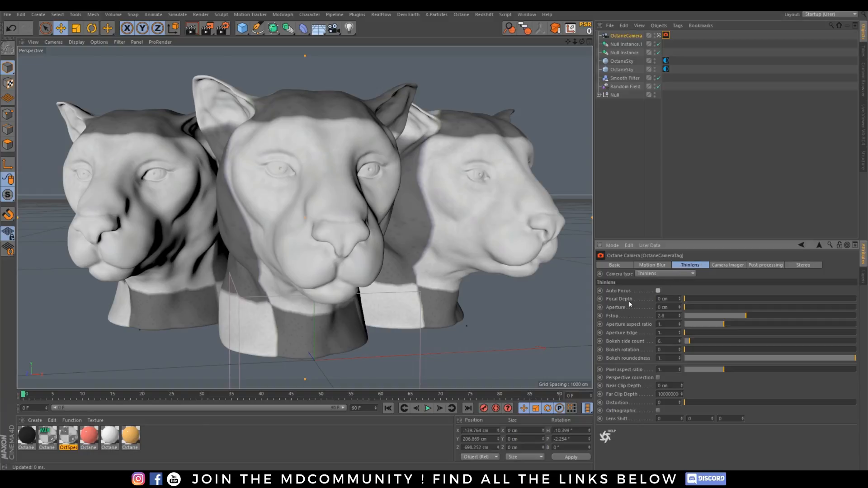
pyautogui.moveTo(691, 310); pyautogui.dragTo(796, 311)
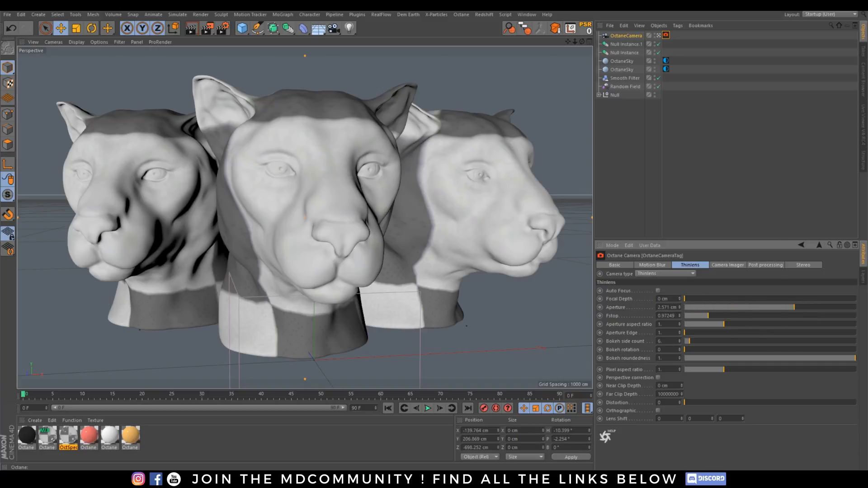
pyautogui.click(863, 121)
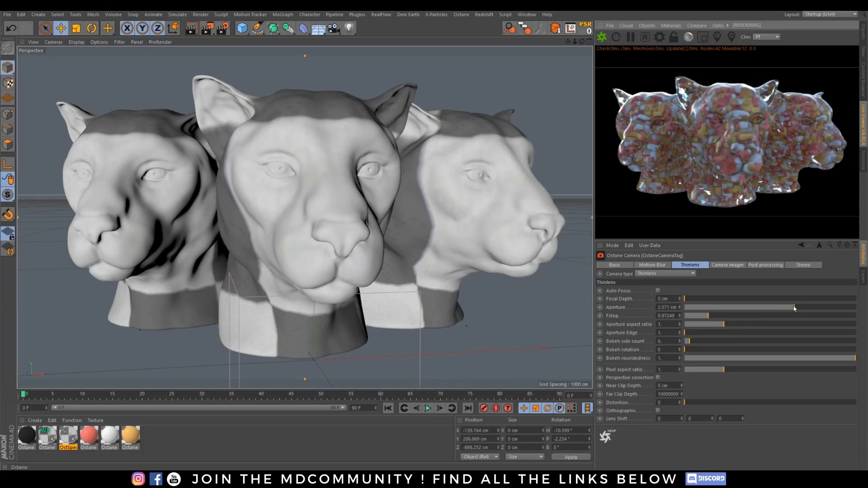
pyautogui.moveTo(795, 307); pyautogui.dragTo(802, 307)
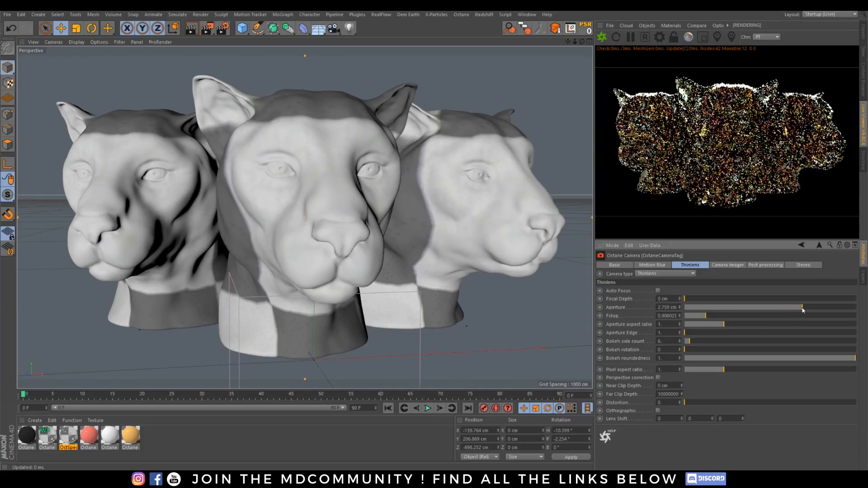
# Step: Pick the camera's focus point on the central head's face in the live render and set the aperture to 5 cm
pyautogui.click(717, 38)
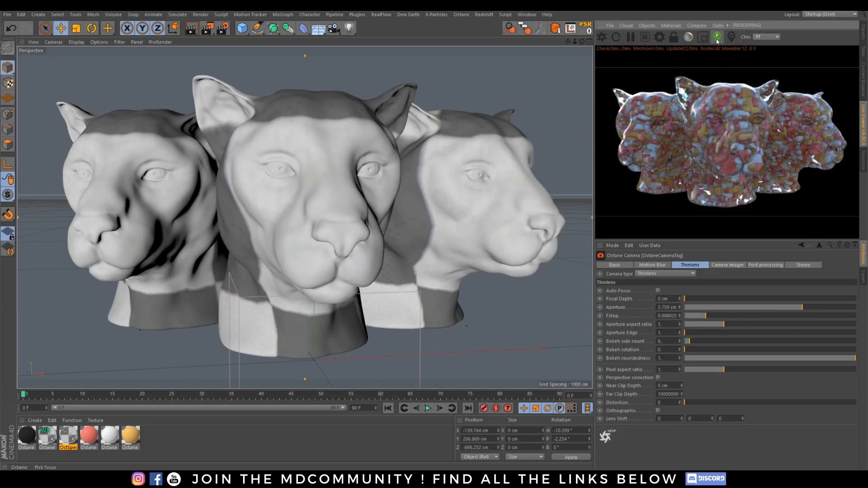
pyautogui.click(743, 141)
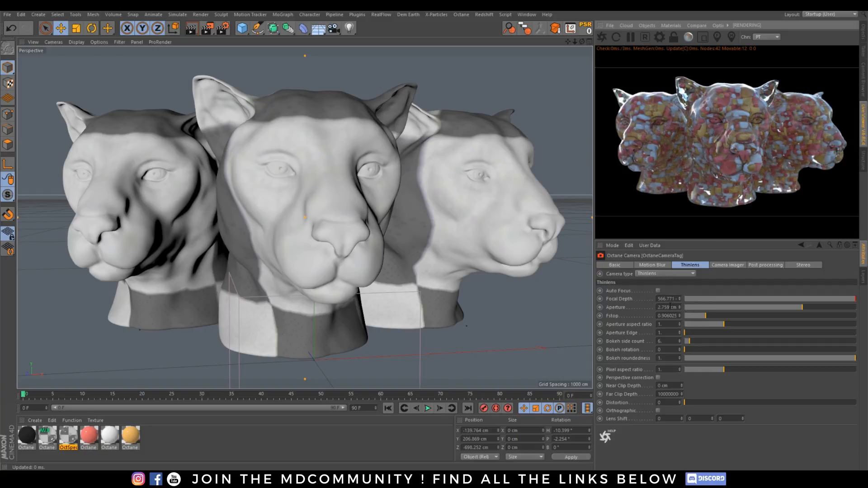
pyautogui.moveTo(671, 307); pyautogui.dragTo(632, 300)
pyautogui.write('5')
pyautogui.press('Return')
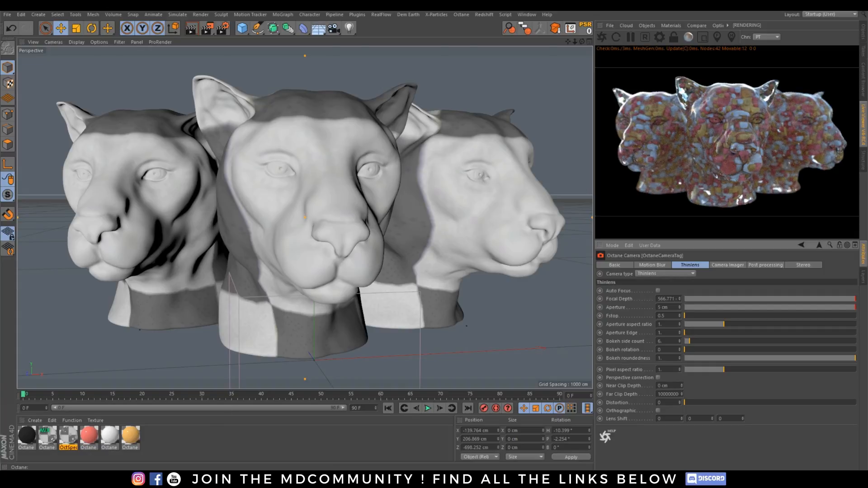
# Step: Open the Render Settings and choose Octane Renderer as the renderer
pyautogui.click(265, 430)
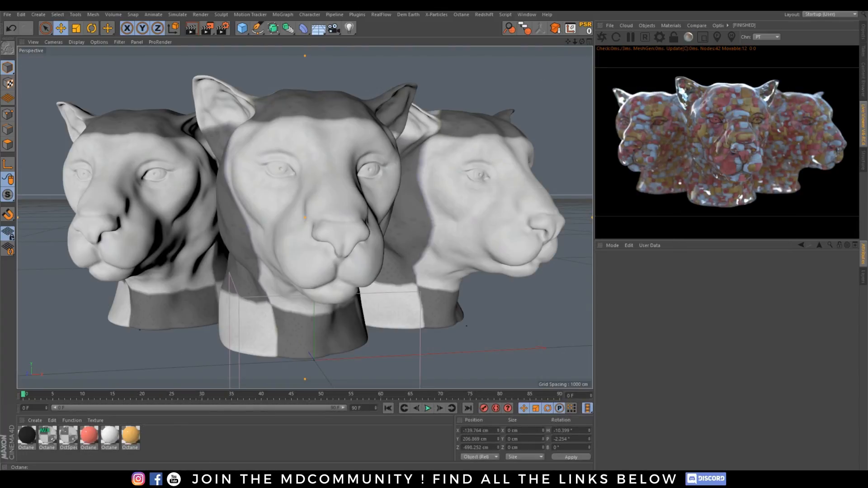
pyautogui.click(224, 28)
pyautogui.moveTo(307, 29); pyautogui.dragTo(337, 72)
pyautogui.click(304, 87)
pyautogui.click(310, 135)
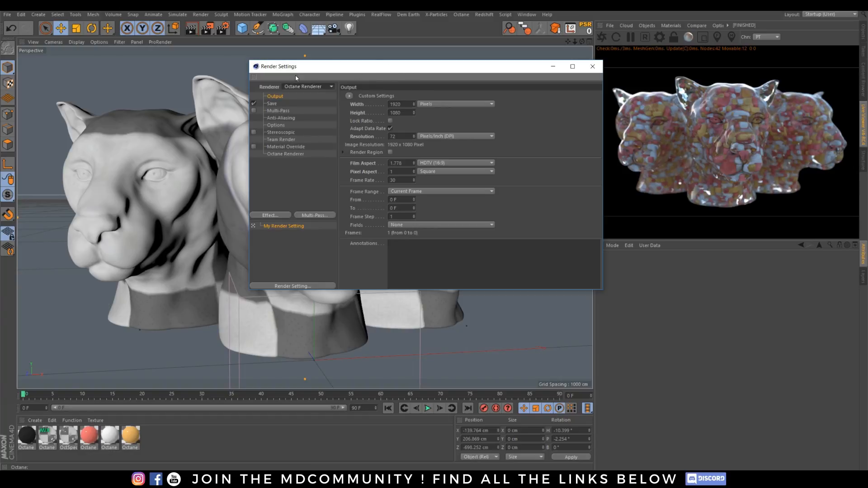
# Step: Enable the Octane Renderer's render passes and set their depth to 32 Bit/Channel
pyautogui.click(285, 154)
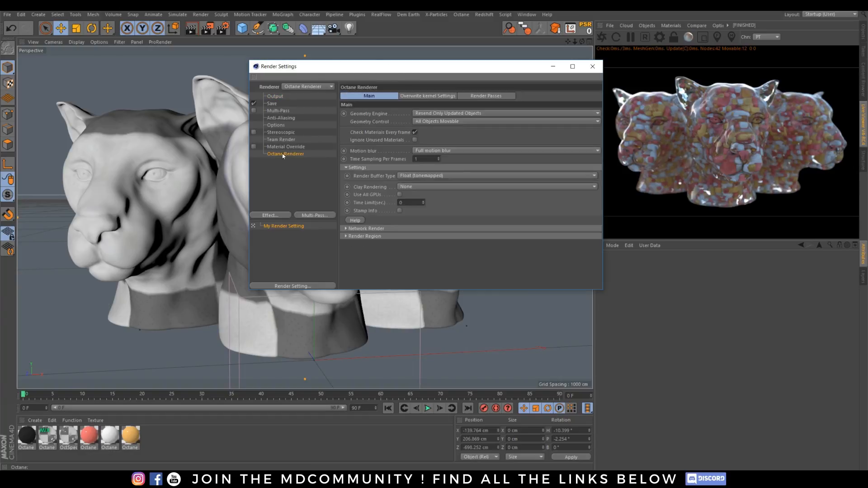
pyautogui.click(480, 96)
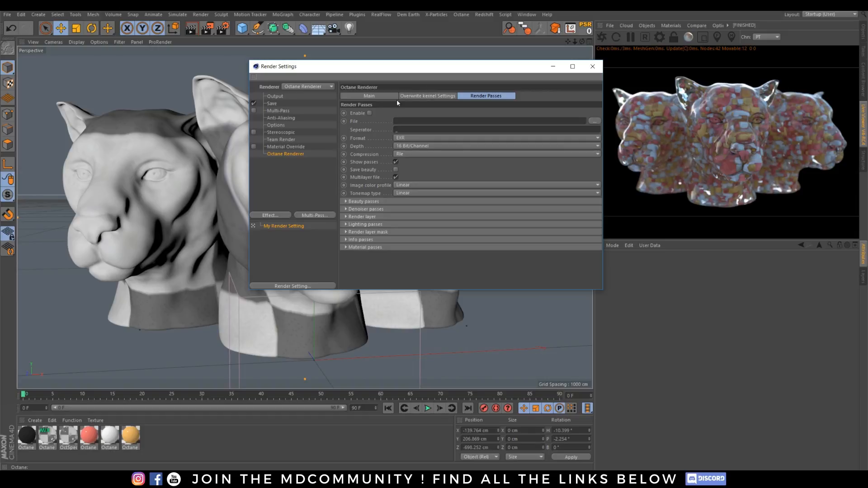
pyautogui.click(370, 113)
pyautogui.click(412, 147)
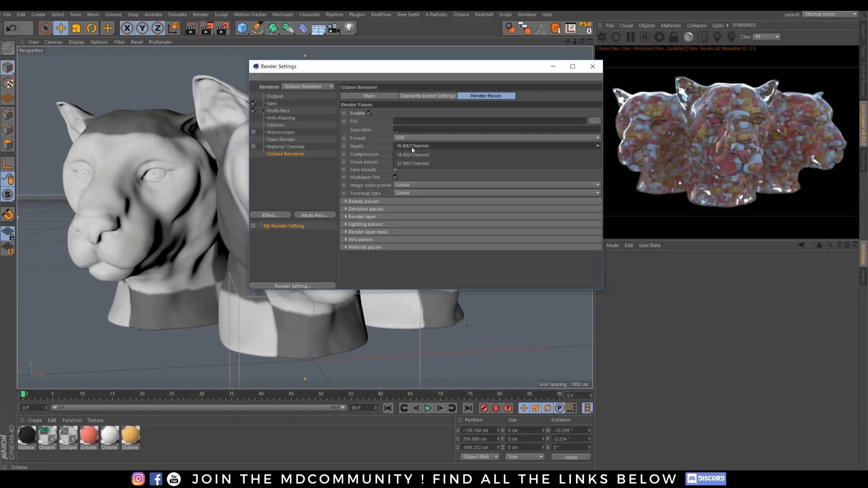
pyautogui.click(418, 165)
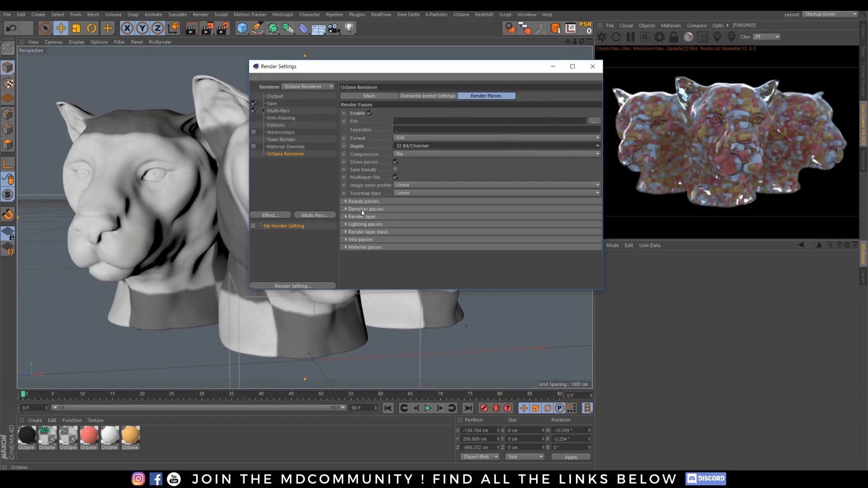
# Step: Enable the AO and Z-depth info passes, look through the beauty passes, and close the Render Settings
pyautogui.click(346, 239)
pyautogui.scroll(-5, 593, 213)
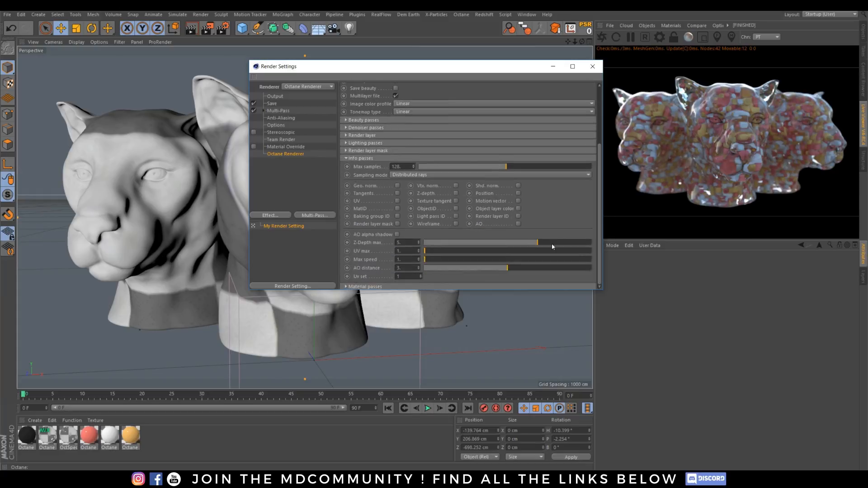
pyautogui.click(519, 224)
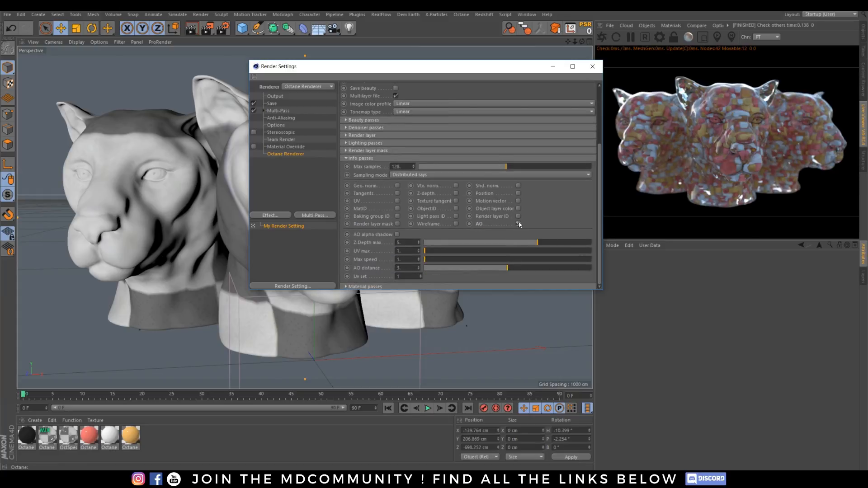
pyautogui.click(457, 194)
pyautogui.click(347, 159)
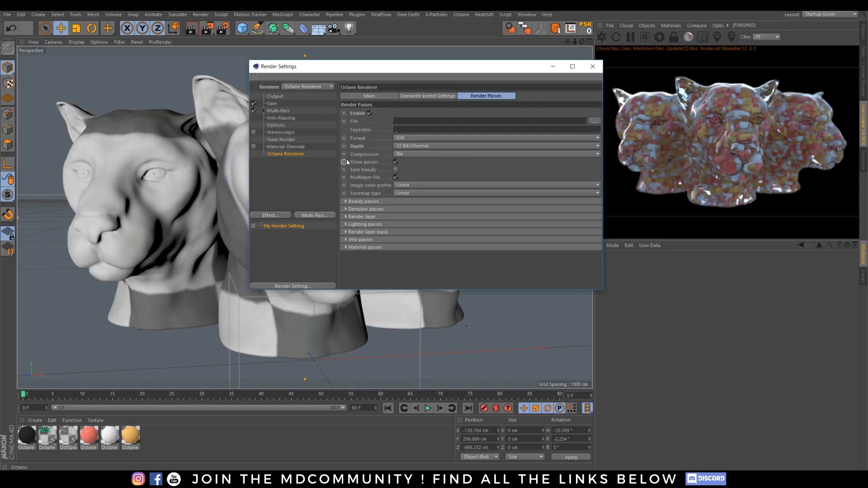
pyautogui.click(346, 202)
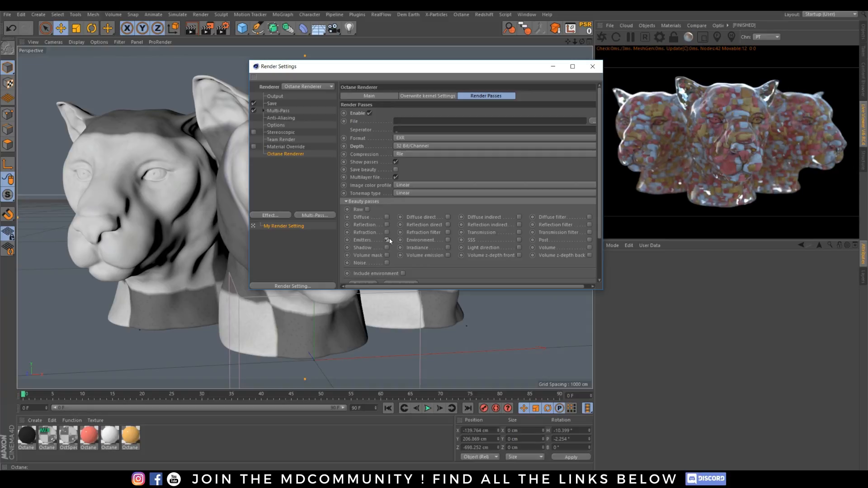
pyautogui.click(596, 69)
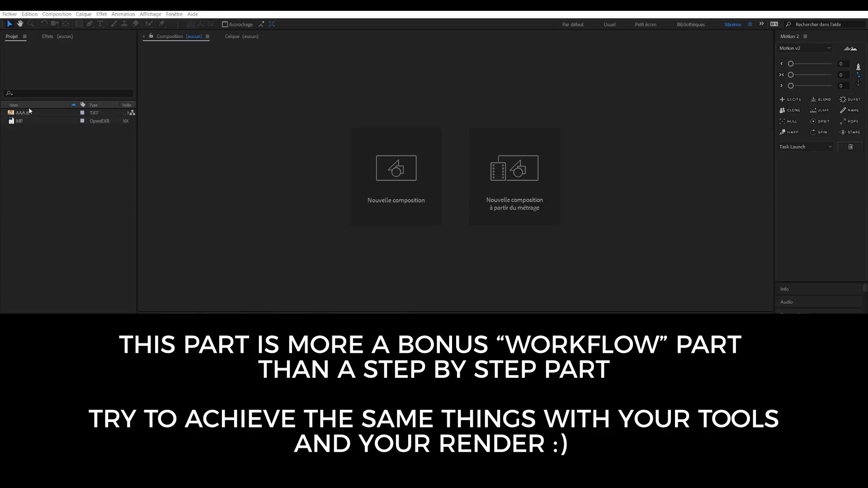
# Step: Switch to After Effects and create a new composition from AAA.tif
pyautogui.moveTo(30, 111); pyautogui.dragTo(278, 191)
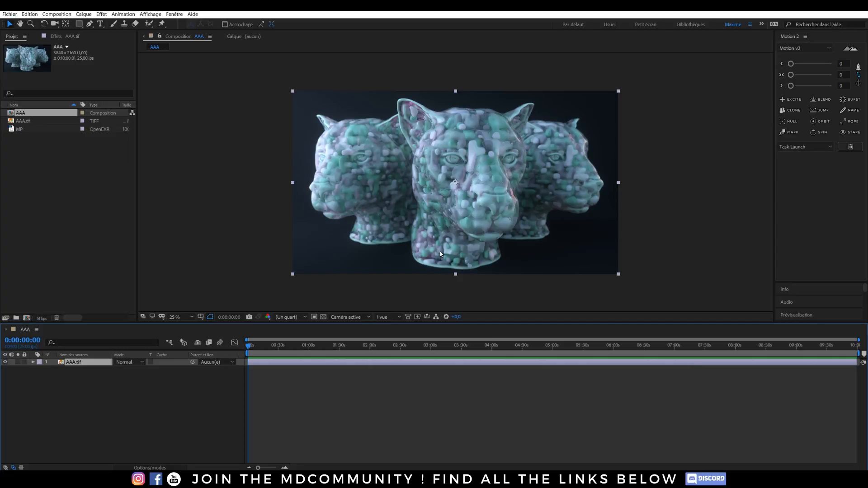
pyautogui.press('.')
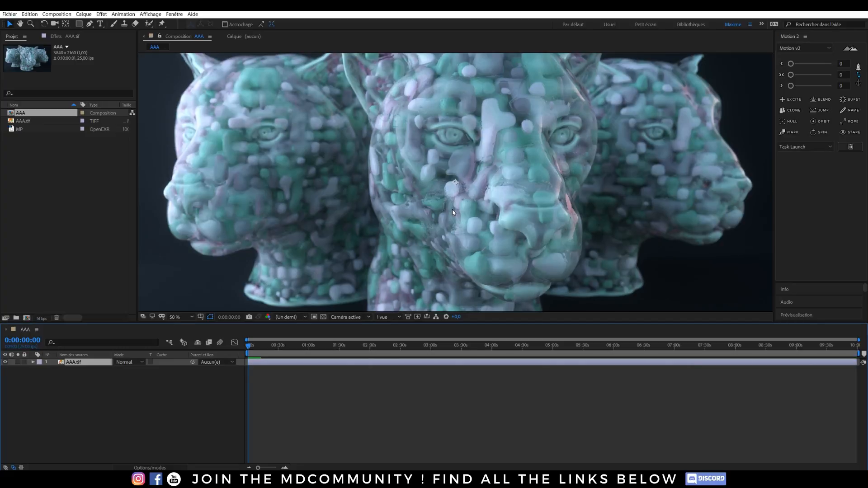
pyautogui.moveTo(508, 149); pyautogui.dragTo(498, 175, button='middle')
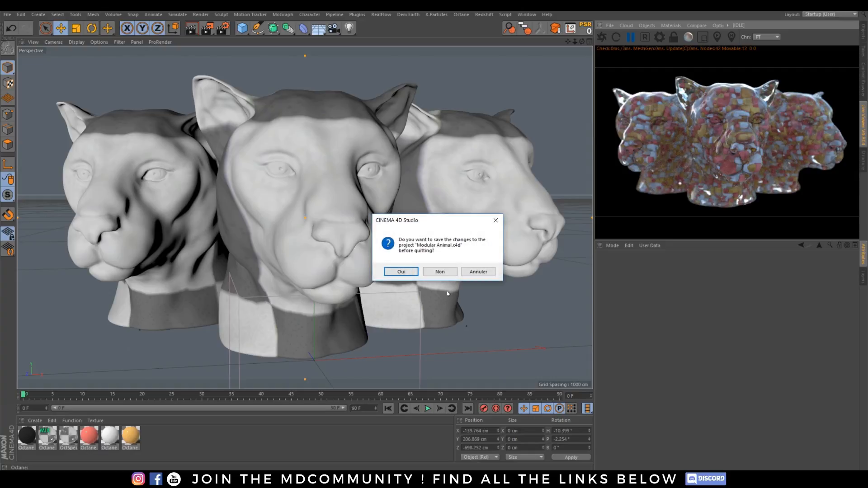
# Step: Quit Cinema 4D without saving the changes to Modular Animal.c4d and return to the AAA composition in After Effects
pyautogui.click(441, 274)
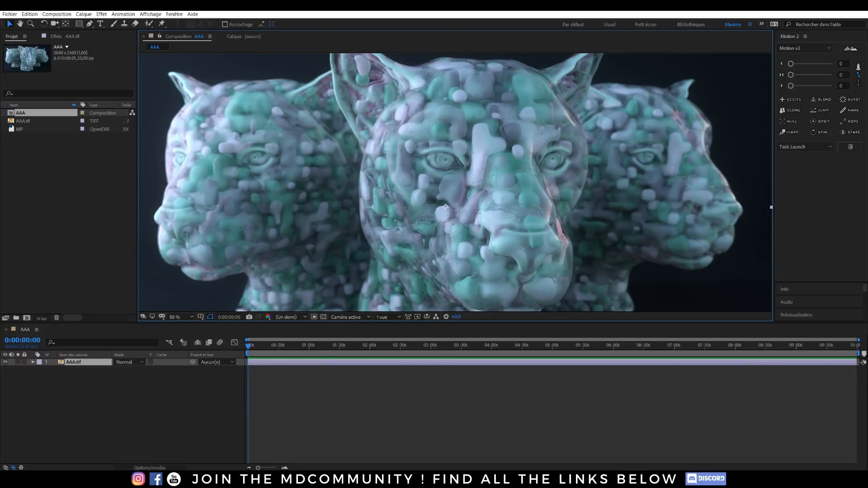
pyautogui.press(',')
pyautogui.press(',')
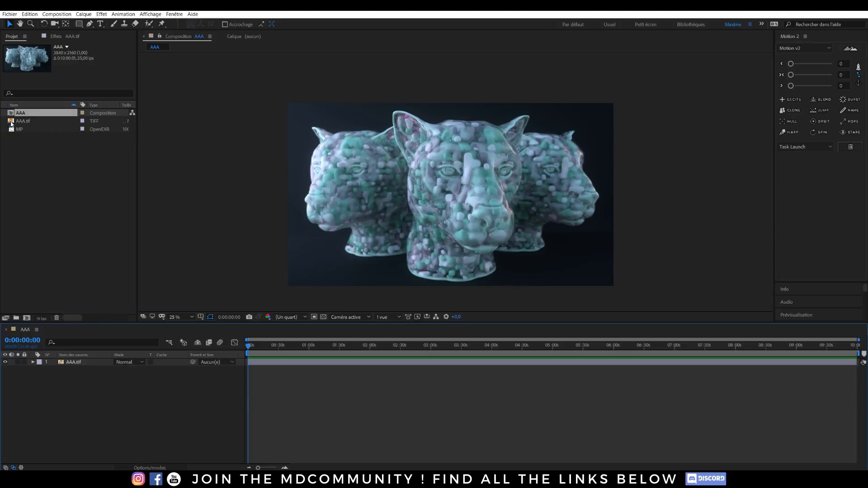
# Step: Add the MP OpenEXR footage above AAA.tif in the composition and apply the EXtractoR effect to it
pyautogui.click(20, 129)
pyautogui.moveTo(21, 130); pyautogui.dragTo(96, 362)
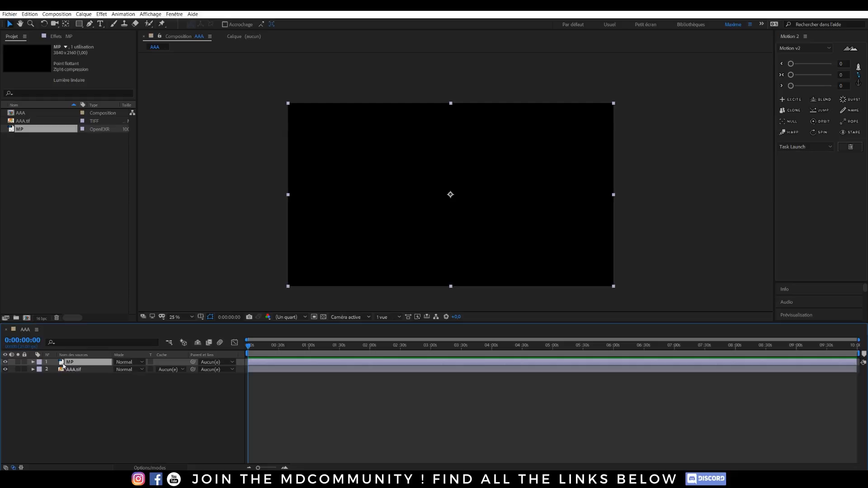
pyautogui.hotkey('ctrl', 'space')
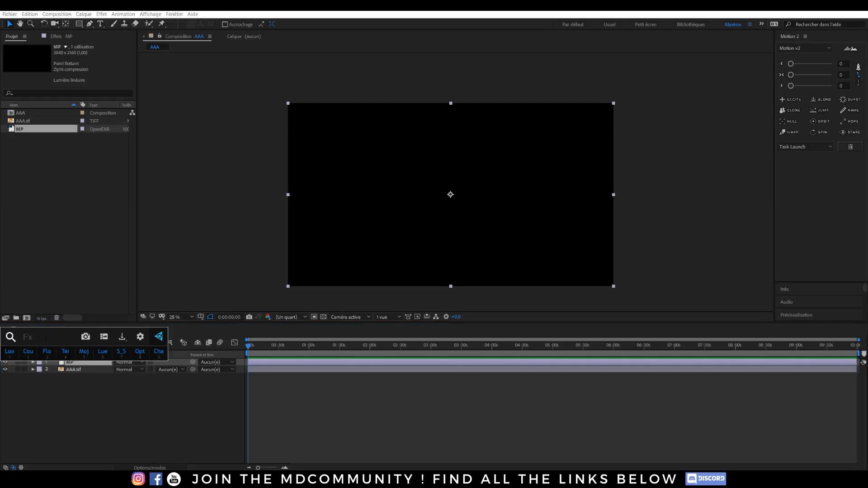
pyautogui.write('exw')
pyautogui.press('BackSpace')
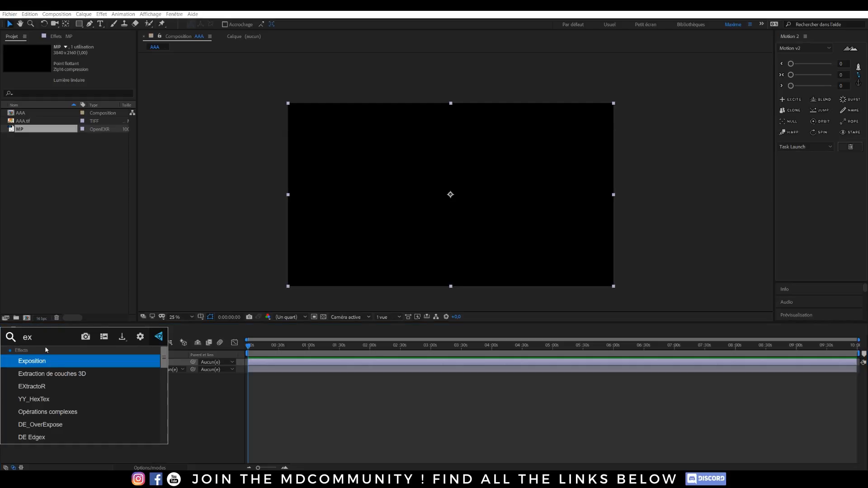
pyautogui.click(44, 384)
# Step: Set EXtractoR on the MP layer to extract the Z-depth layer's channels
pyautogui.click(54, 80)
pyautogui.click(423, 219)
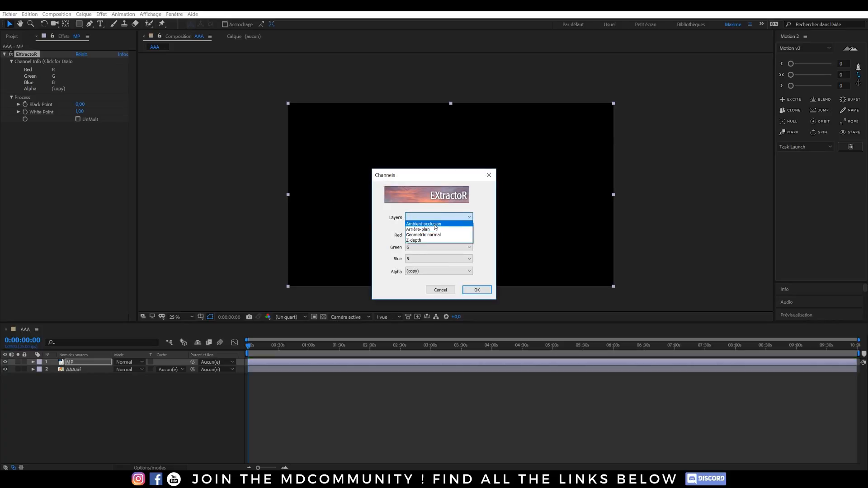
pyautogui.click(419, 241)
pyautogui.click(476, 290)
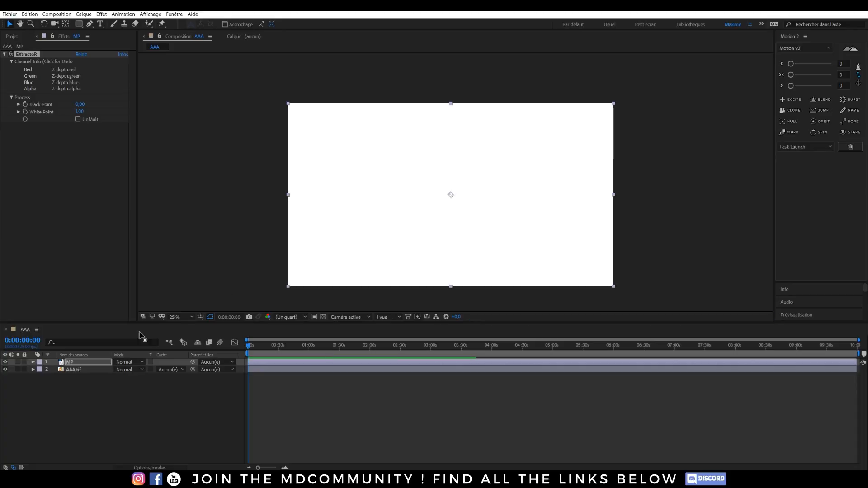
# Step: With the MP layer selected, enlarge the lower panel group and expand Effets et paramètres prédéfinis
pyautogui.click(72, 365)
pyautogui.click(74, 364)
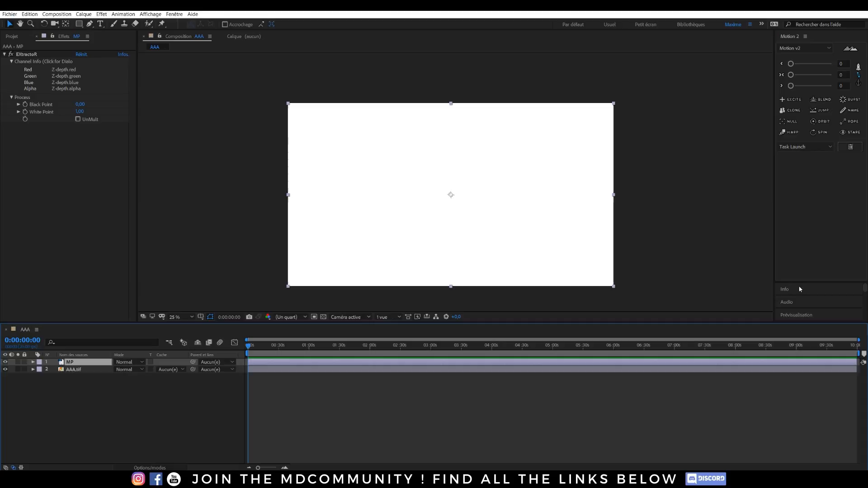
pyautogui.moveTo(801, 282); pyautogui.dragTo(811, 163)
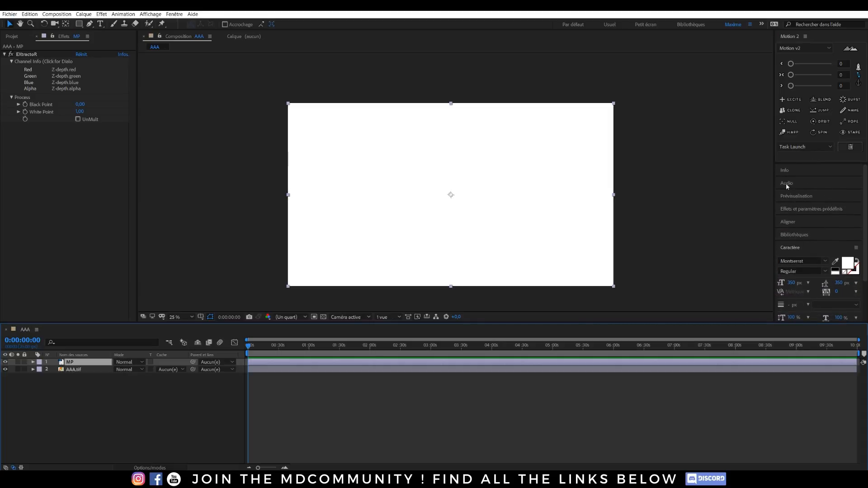
pyautogui.click(796, 208)
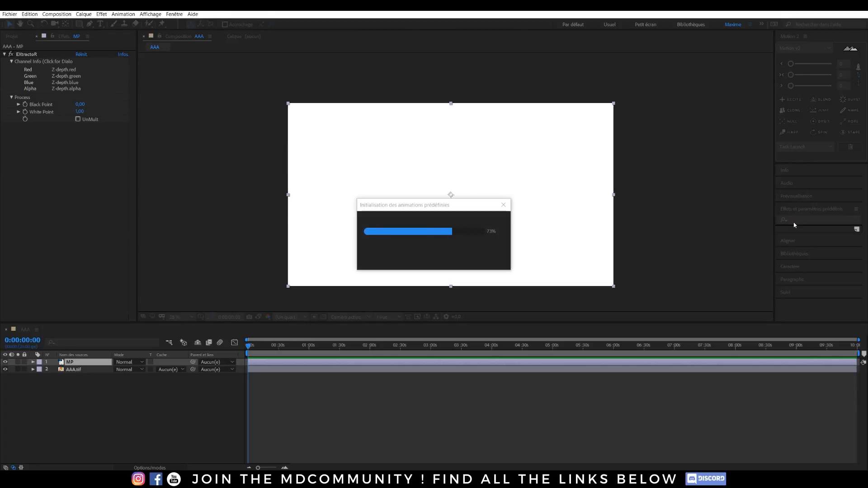
pyautogui.click(66, 384)
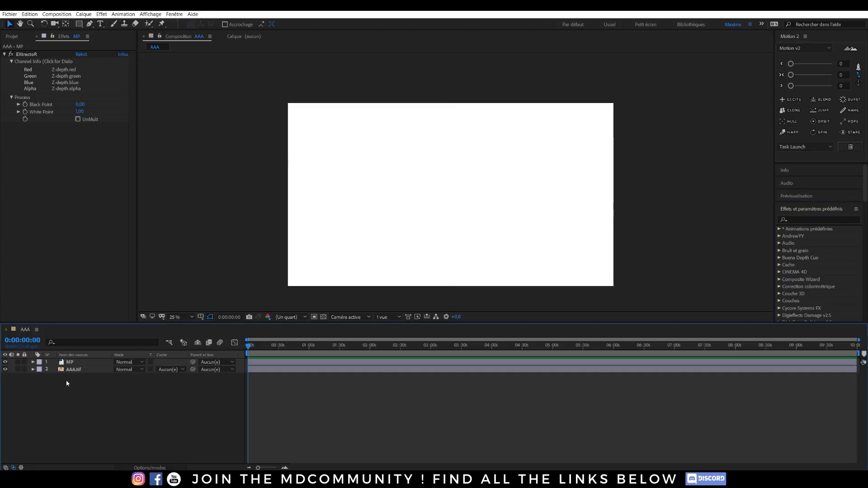
pyautogui.click(67, 367)
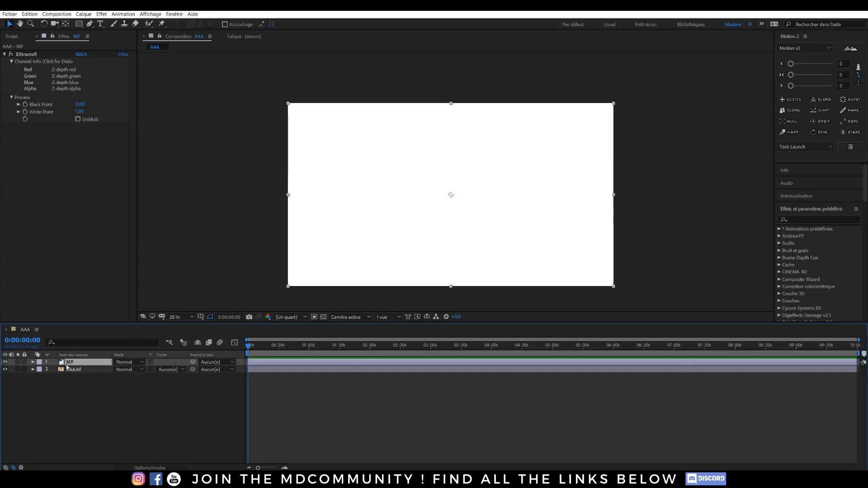
pyautogui.hotkey('ctrl', 'space')
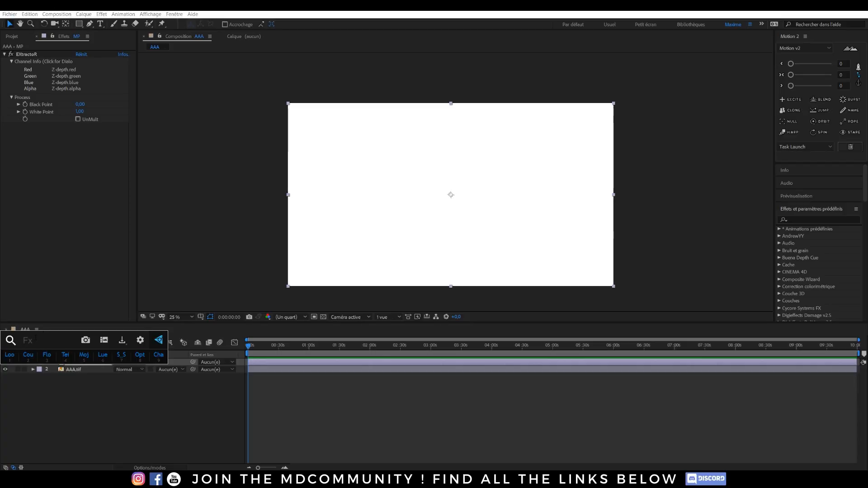
pyautogui.click(68, 383)
pyautogui.click(77, 365)
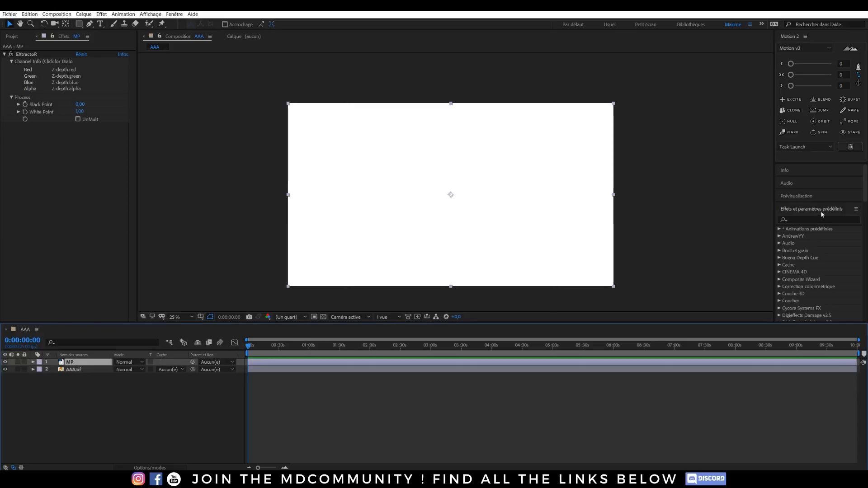
pyautogui.click(810, 220)
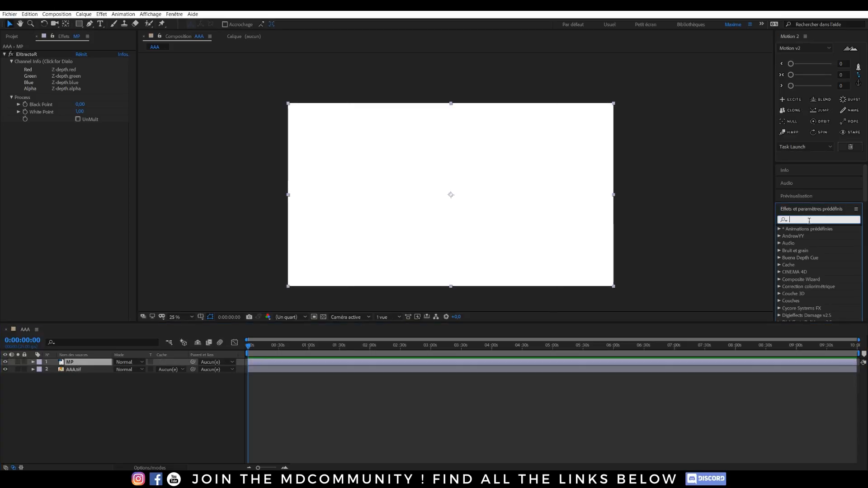
pyautogui.click(130, 384)
# Step: Set the White Point of EXtractoR on the MP layer to 2,5
pyautogui.click(74, 362)
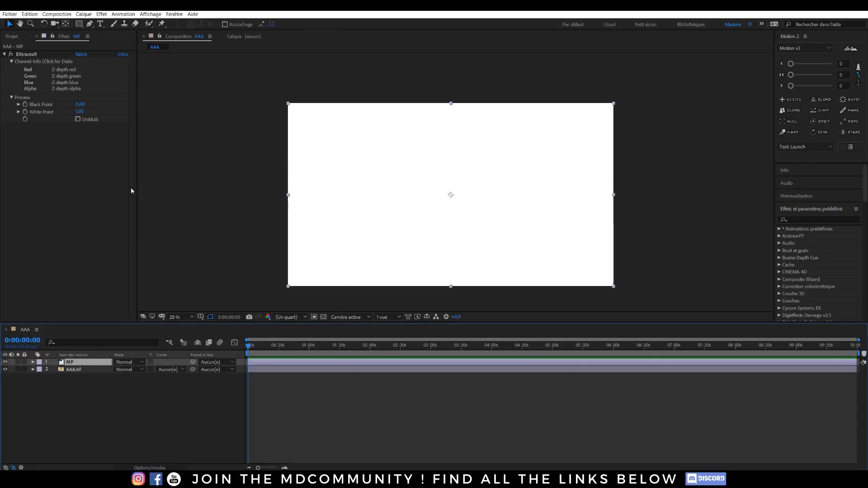
pyautogui.click(79, 112)
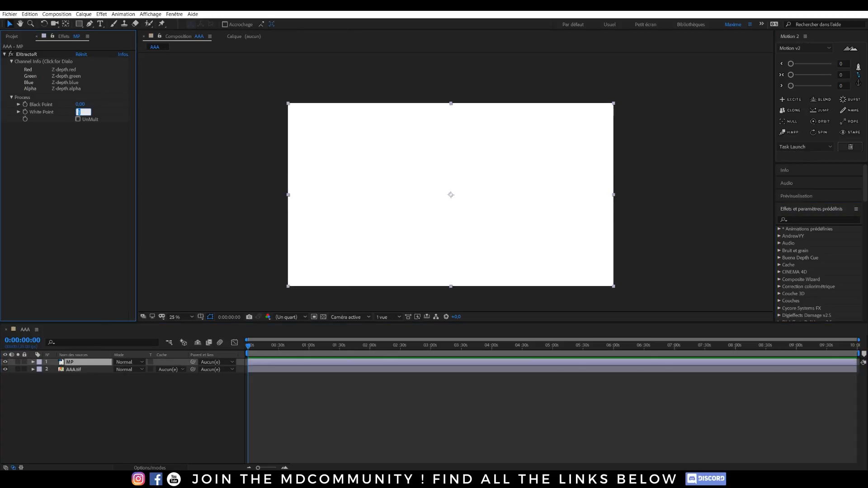
pyautogui.write('2')
pyautogui.press('Return')
pyautogui.click(83, 111)
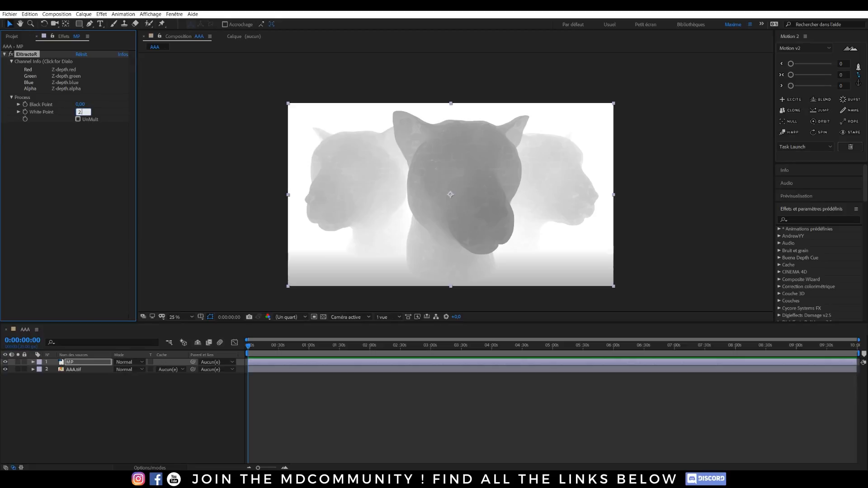
pyautogui.write(',5')
pyautogui.press('Return')
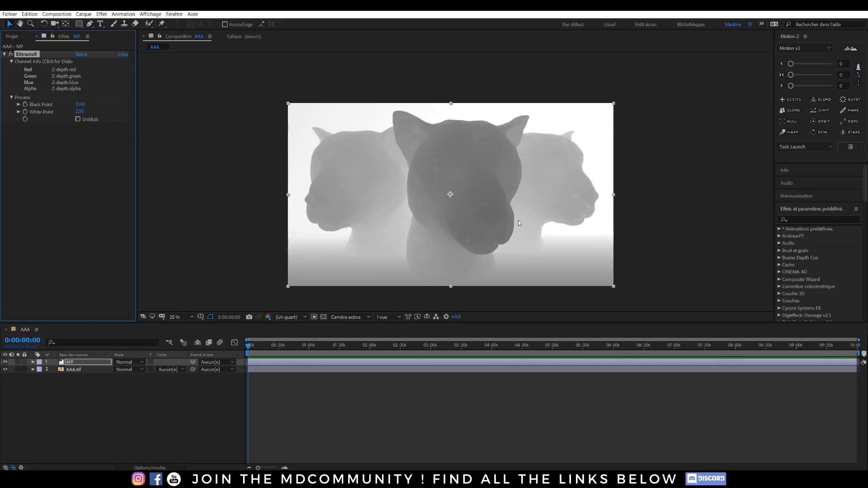
# Step: Precompose the MP layer as MP - Comp 1, moving all attributes into the new composition
pyautogui.click(70, 377)
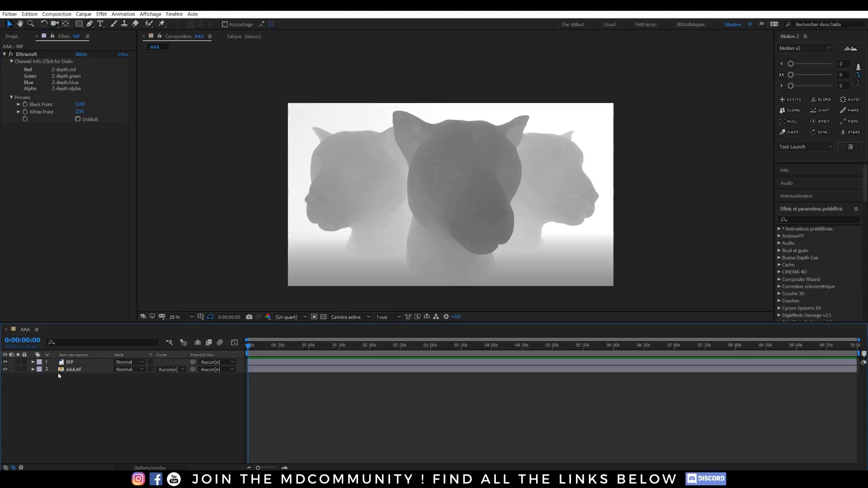
pyautogui.click(5, 362)
pyautogui.click(5, 363)
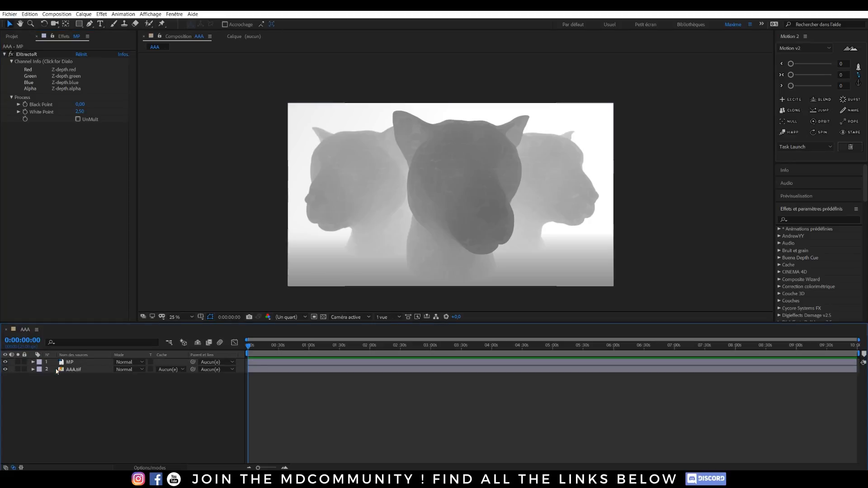
pyautogui.click(71, 364)
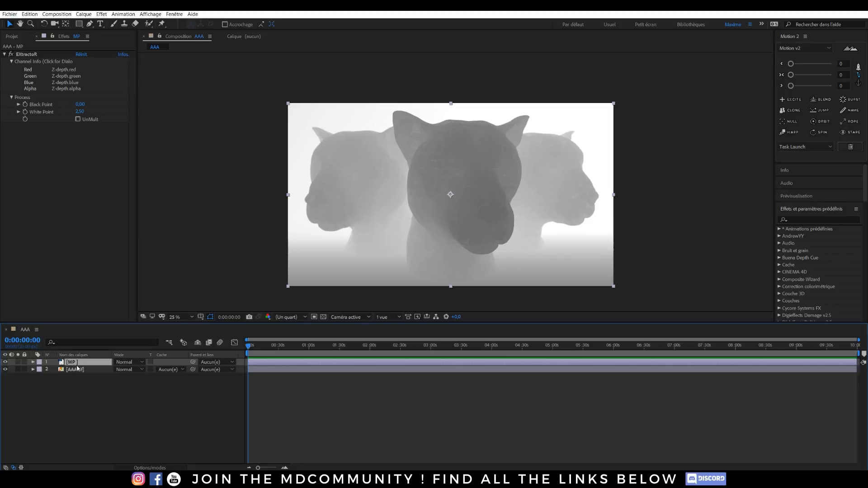
pyautogui.hotkey('ctrl', 'shift', 'c')
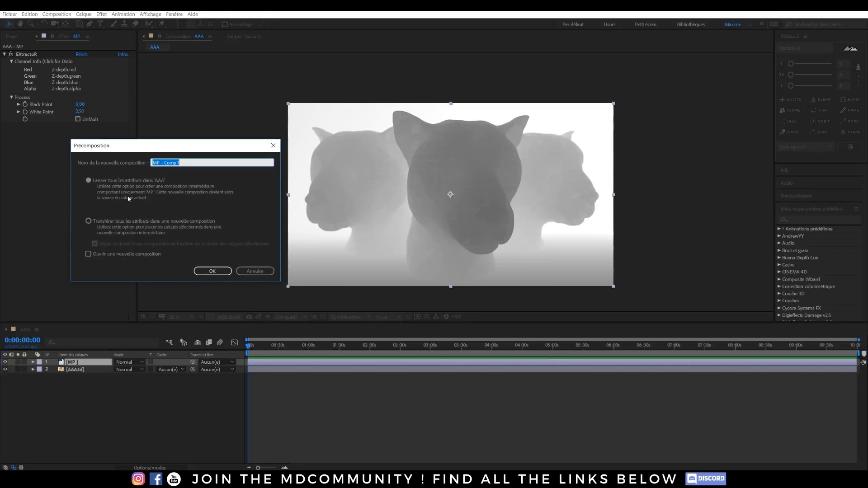
pyautogui.click(88, 221)
pyautogui.click(212, 272)
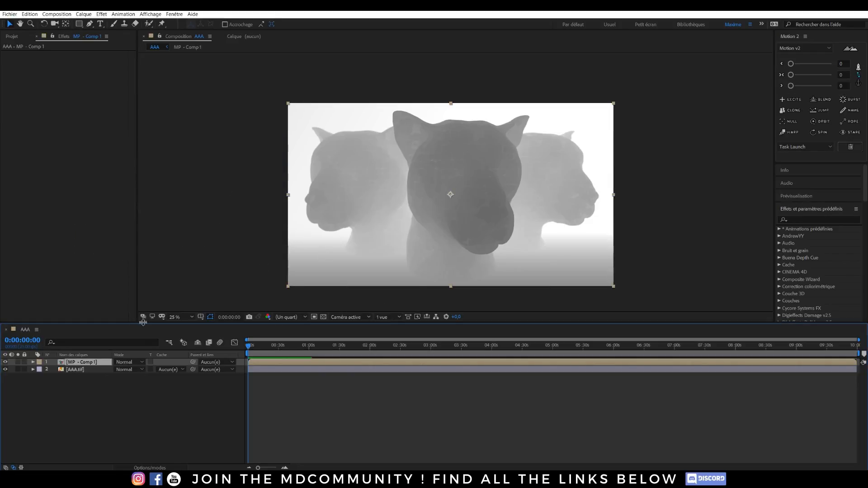
# Step: Open the MP - Comp 1 precomposition and add an adjustment layer above the MP layer
pyautogui.doubleClick(88, 364)
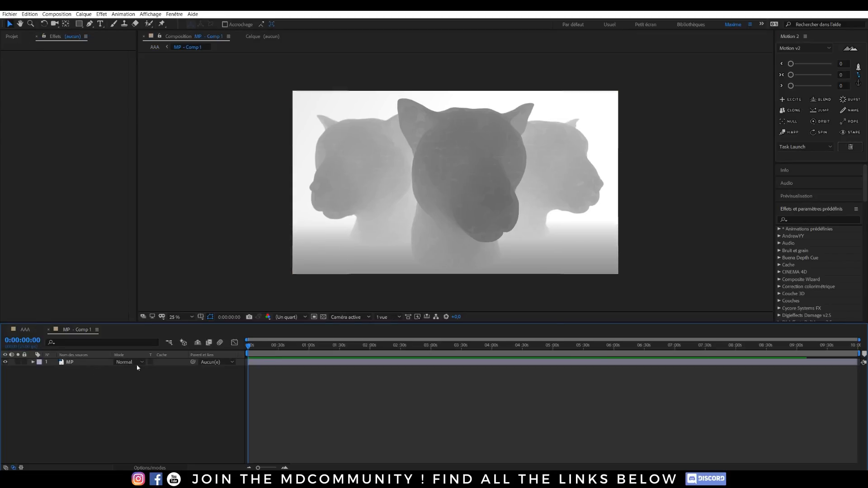
pyautogui.click(71, 364)
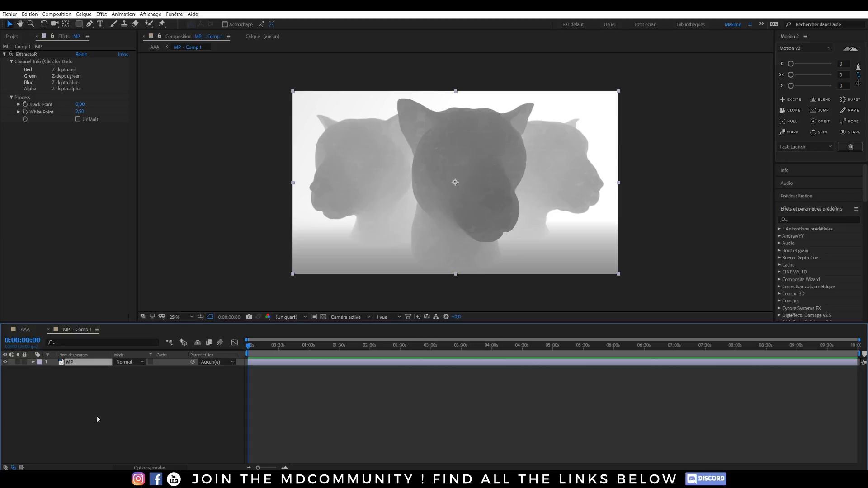
pyautogui.hotkey('ctrl', 'alt', 'y')
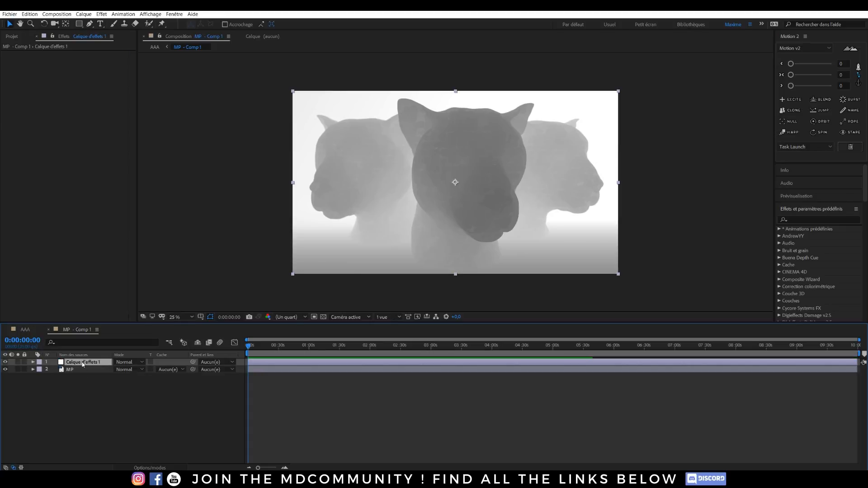
pyautogui.click(84, 14)
pyautogui.moveTo(170, 25)
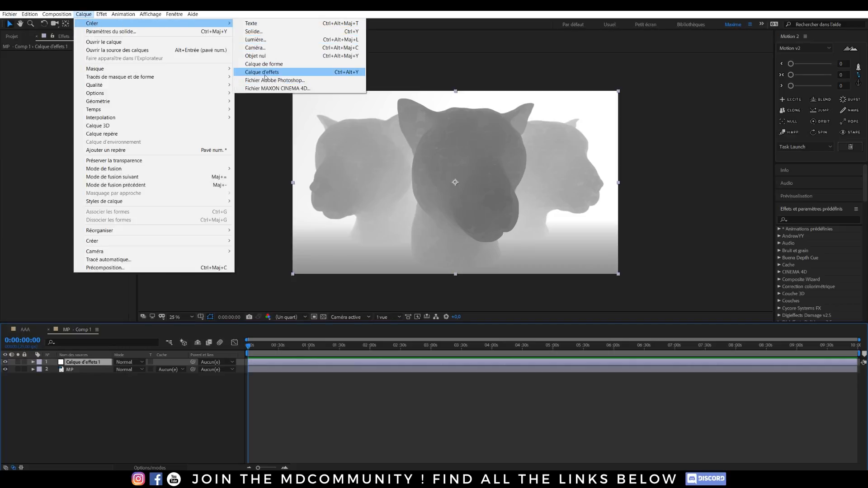
pyautogui.click(67, 439)
# Step: Apply the Curves effect to the adjustment layer and pull the RGB curve's lower part down to crush the dark depth tones to black
pyautogui.click(83, 362)
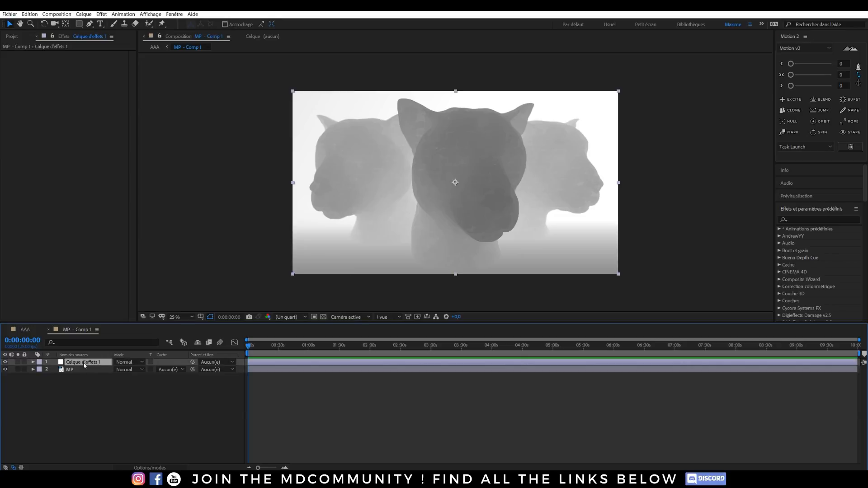
pyautogui.hotkey('ctrl', 'space')
pyautogui.click(28, 356)
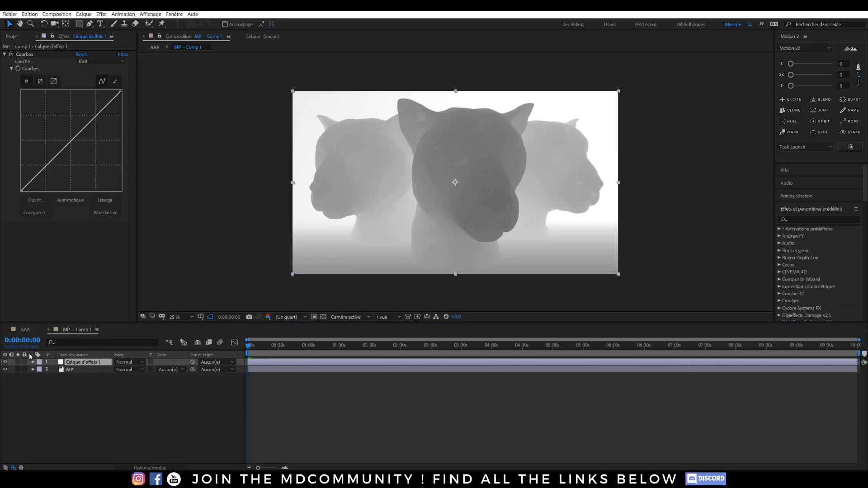
pyautogui.moveTo(47, 170); pyautogui.dragTo(62, 210)
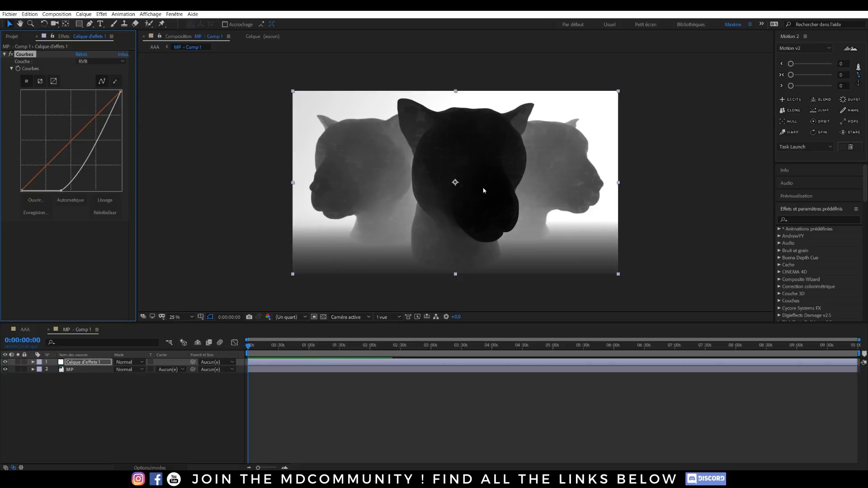
pyautogui.click(105, 419)
# Step: In the AAA composition, hide MP - Comp 1 and add a composition-sized solid above AAA.tif, coloured with a teal sampled from the centre head
pyautogui.click(25, 329)
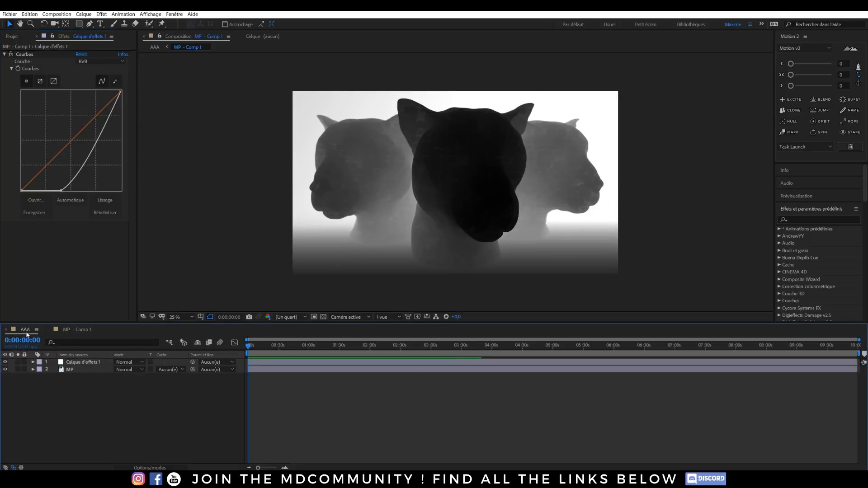
pyautogui.click(5, 362)
pyautogui.click(76, 370)
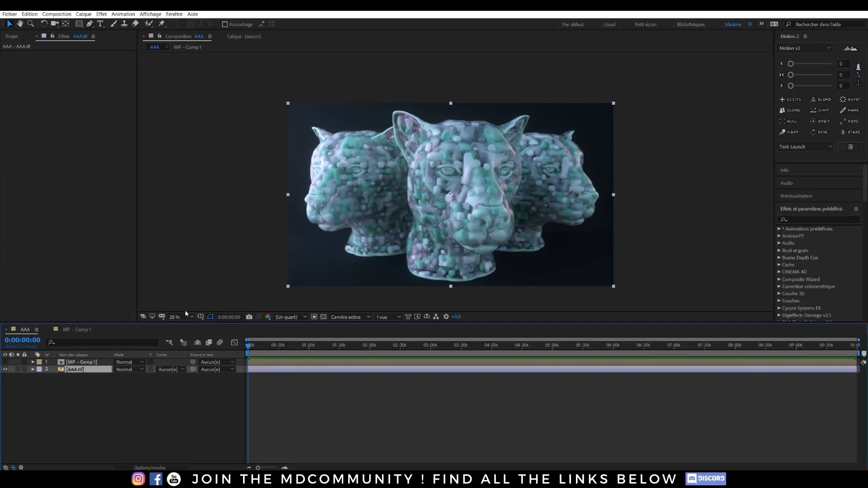
pyautogui.hotkey('ctrl', 'y')
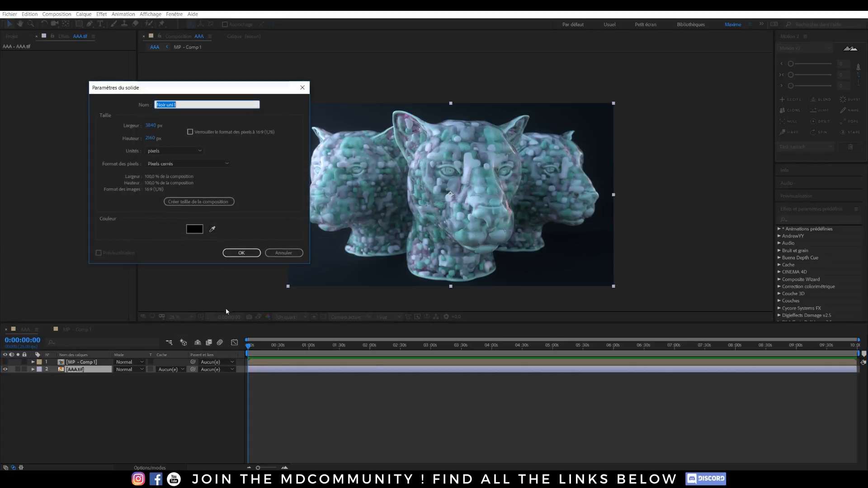
pyautogui.click(212, 230)
pyautogui.click(489, 181)
pyautogui.click(241, 253)
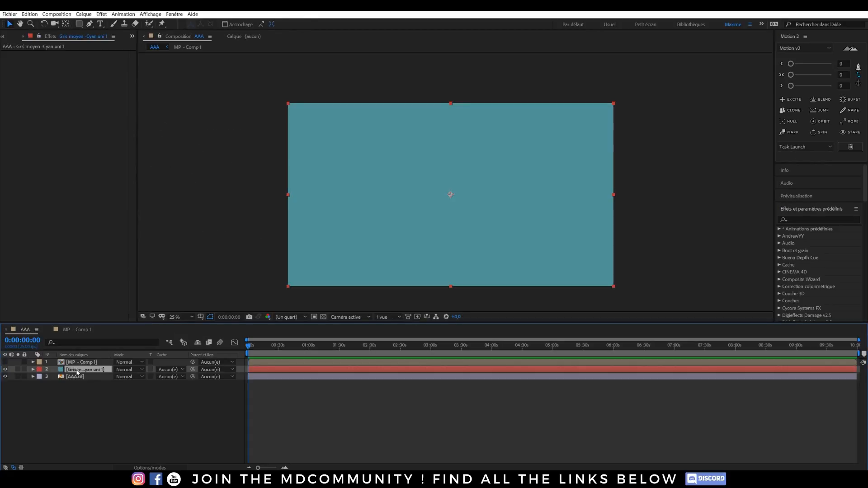
# Step: Use the luminance of MP - Comp 1 as the teal solid's track matte and set the solid's opacity to 20 %
pyautogui.click(170, 370)
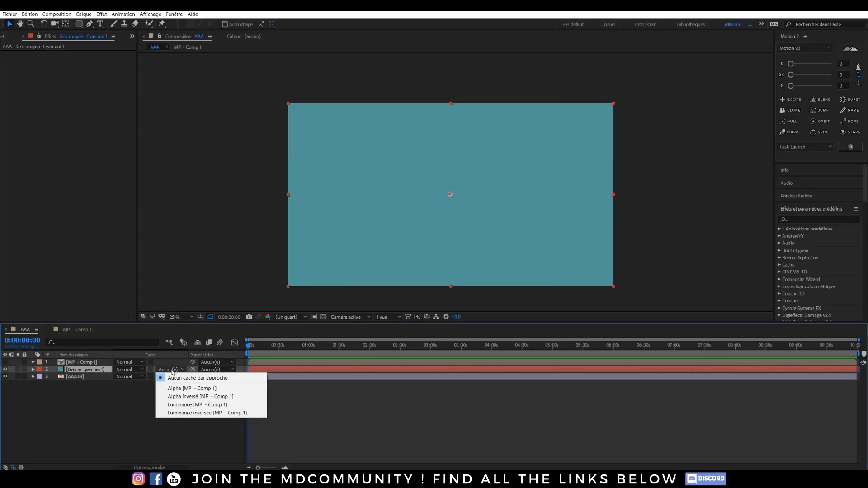
pyautogui.click(196, 408)
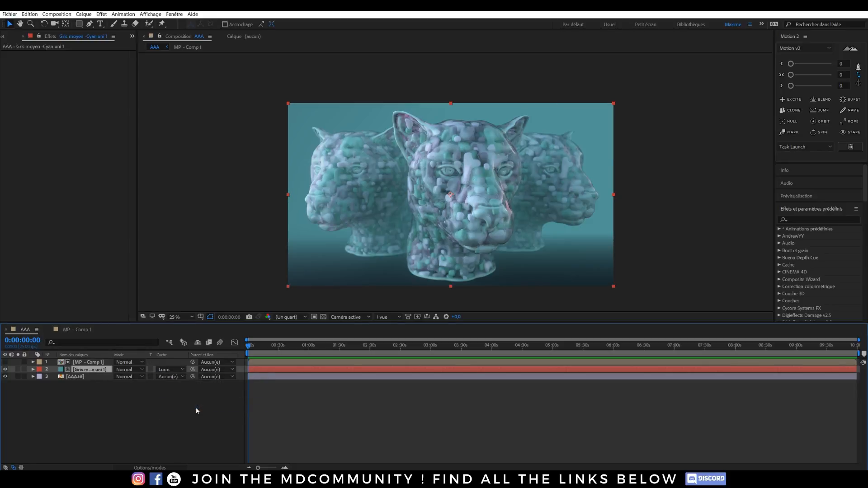
pyautogui.press('t')
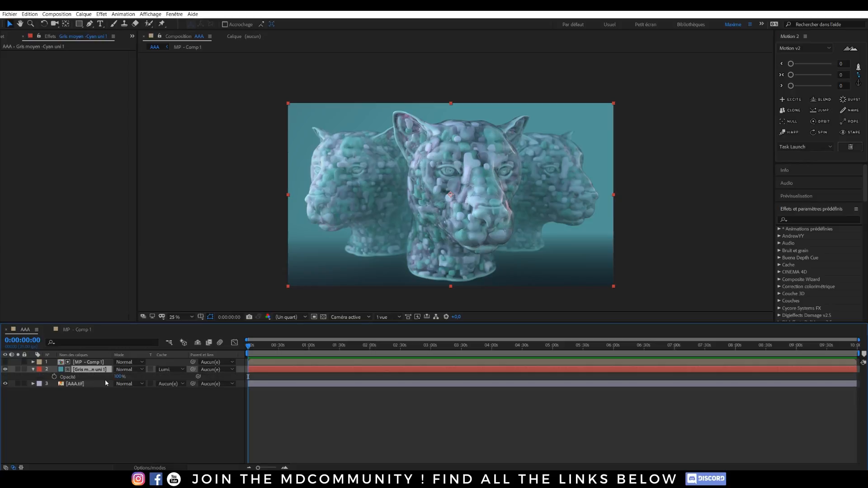
pyautogui.moveTo(118, 377); pyautogui.dragTo(35, 376)
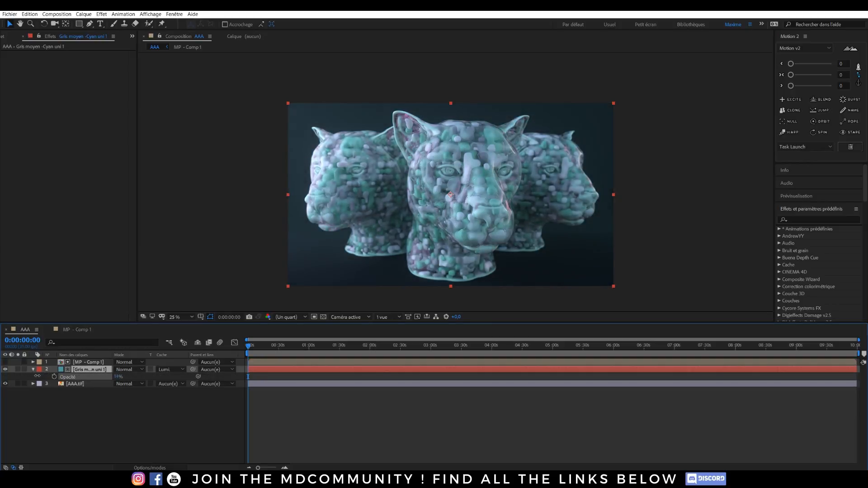
pyautogui.click(118, 377)
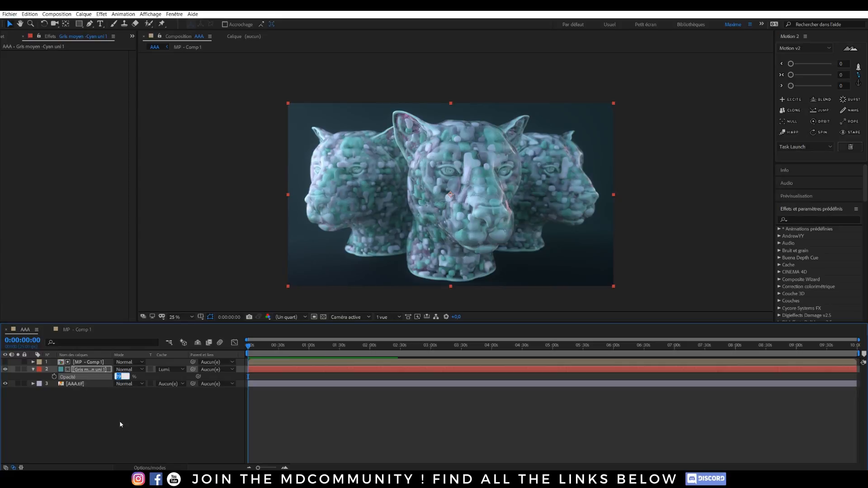
pyautogui.write('20')
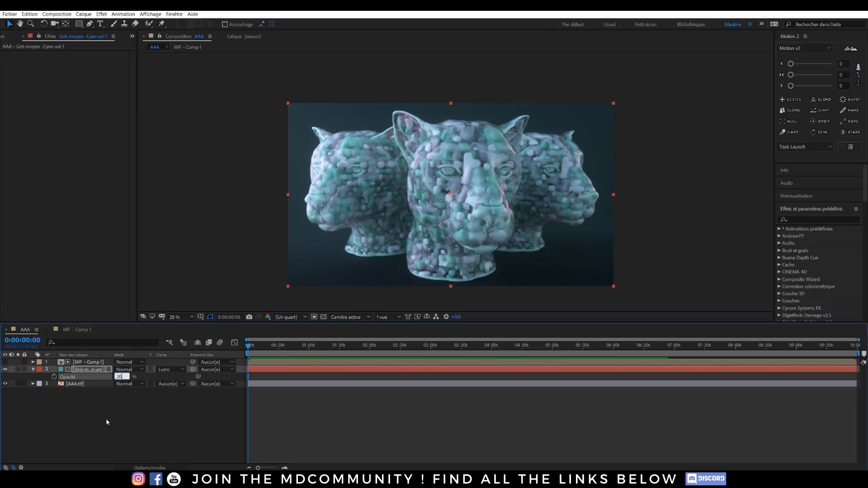
pyautogui.click(107, 418)
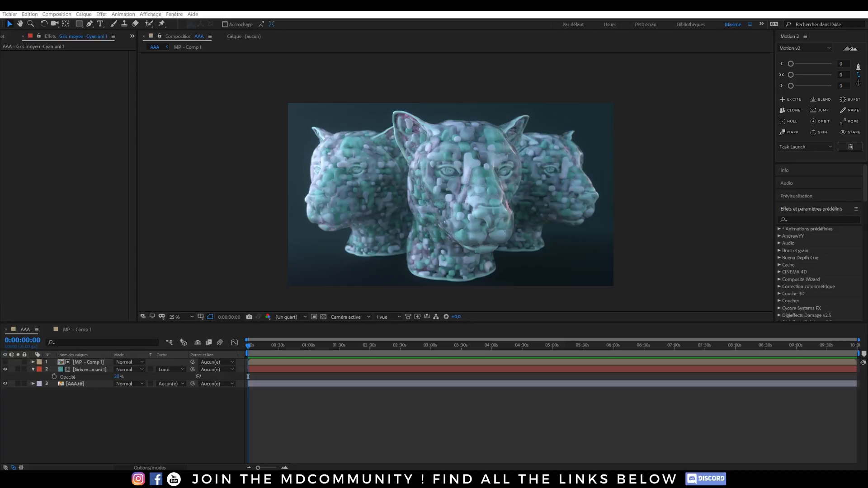
# Step: Import Fog 1.png into the project and place it in the AAA composition beneath a duplicate of the MP - Comp 1 layer
pyautogui.moveTo(759, 92); pyautogui.dragTo(51, 190)
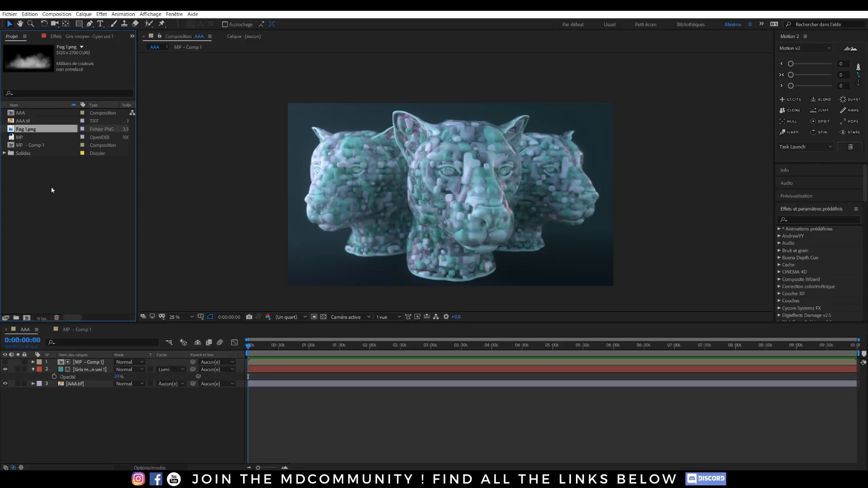
pyautogui.click(82, 362)
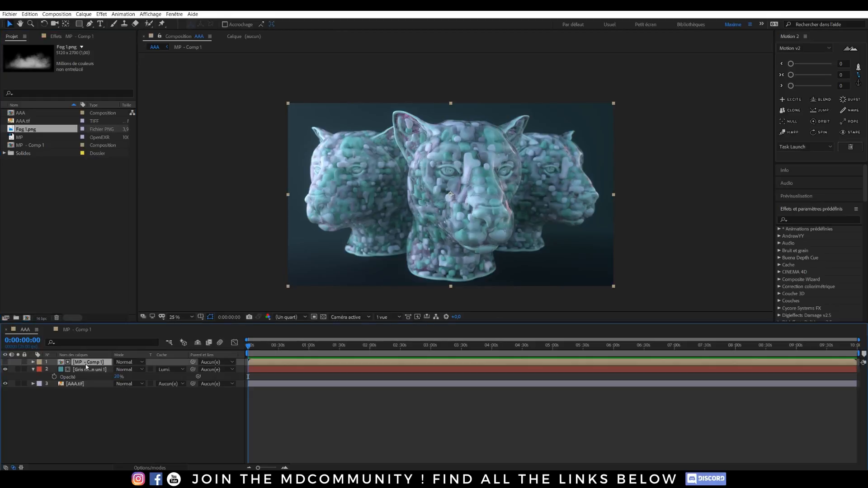
pyautogui.hotkey('ctrl', 'd')
pyautogui.moveTo(26, 129); pyautogui.dragTo(92, 371)
pyautogui.moveTo(537, 228); pyautogui.dragTo(519, 240)
# Step: Use the luminance of the duplicated MP - Comp 1 as the fog layer's track matte and reposition the fog around the heads' bases
pyautogui.click(171, 370)
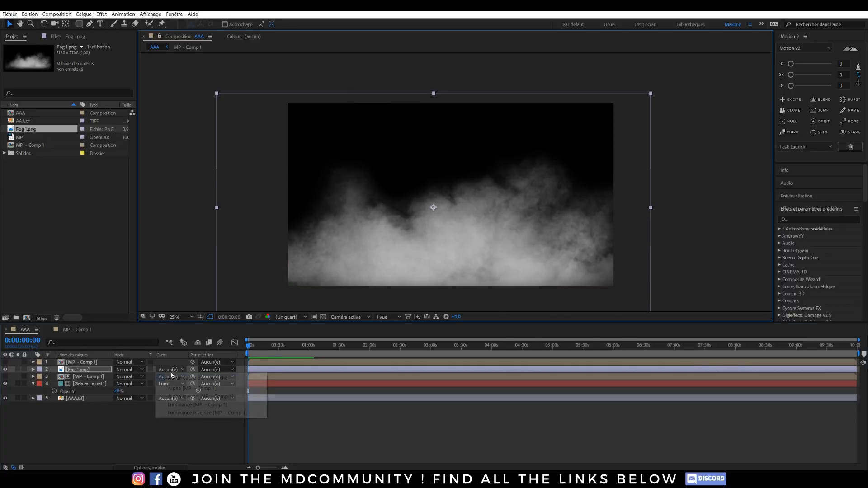
pyautogui.click(198, 405)
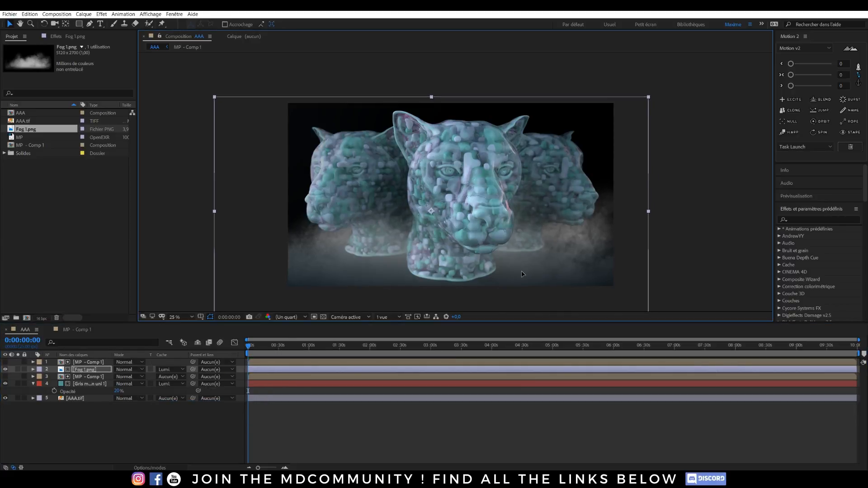
pyautogui.moveTo(501, 260); pyautogui.dragTo(527, 269)
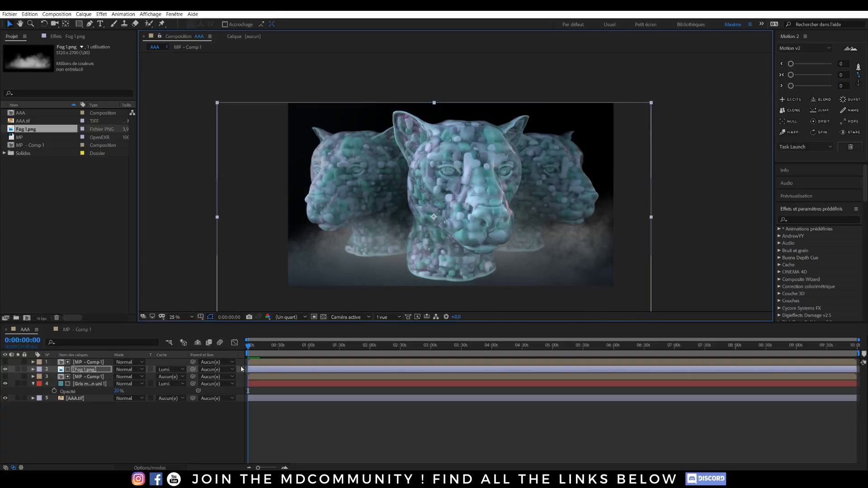
# Step: Set the fog layer's blending mode to Screen (Ecran) and shift the fog lower in the frame
pyautogui.click(129, 370)
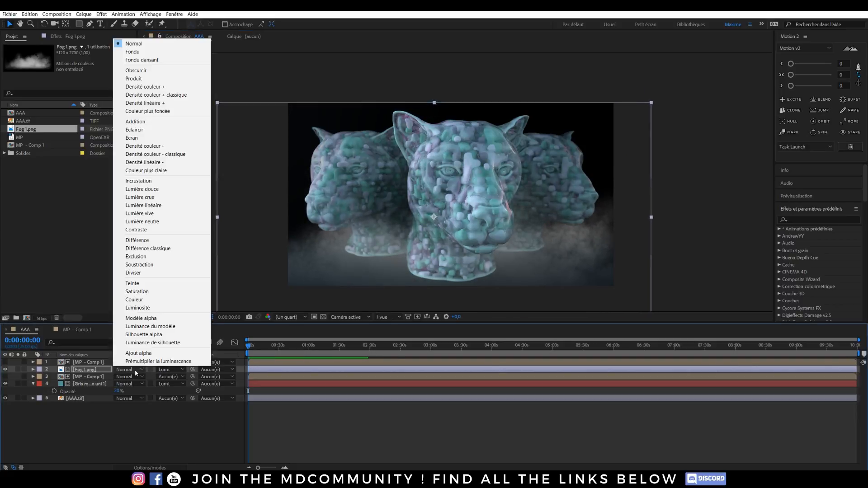
pyautogui.click(131, 138)
pyautogui.moveTo(515, 256); pyautogui.dragTo(507, 272)
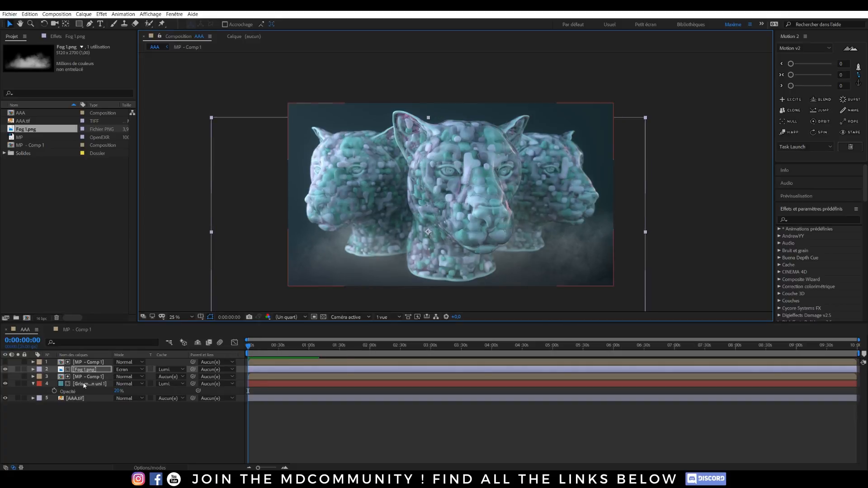
# Step: Set the Fog 1.png layer's opacity to 50 % and collapse the properties of the fog and teal solid layers
pyautogui.press('t')
pyautogui.click(119, 377)
pyautogui.write('50')
pyautogui.press('Return')
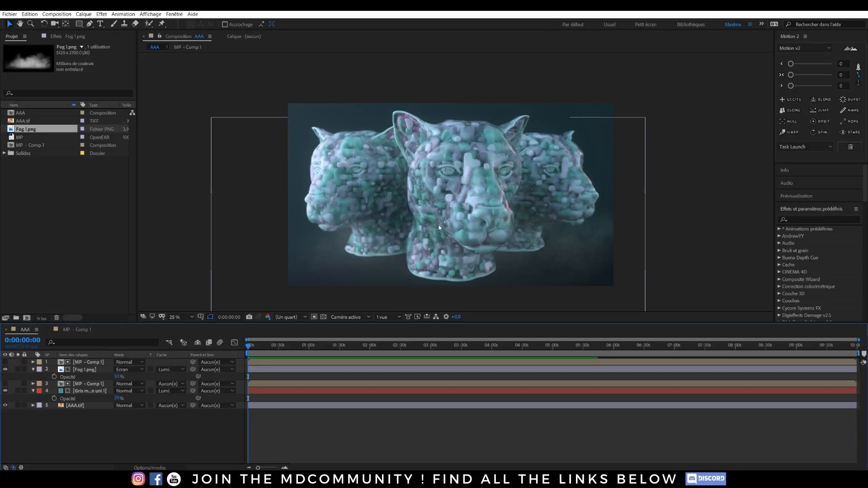
pyautogui.click(33, 370)
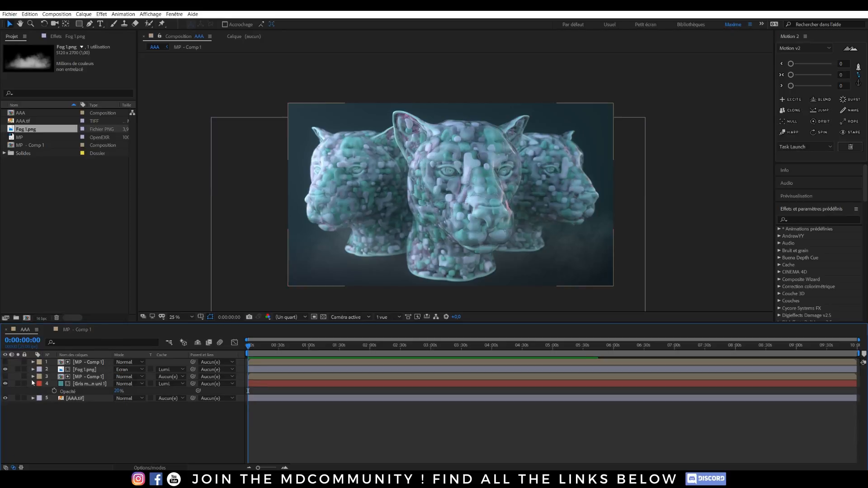
pyautogui.click(33, 384)
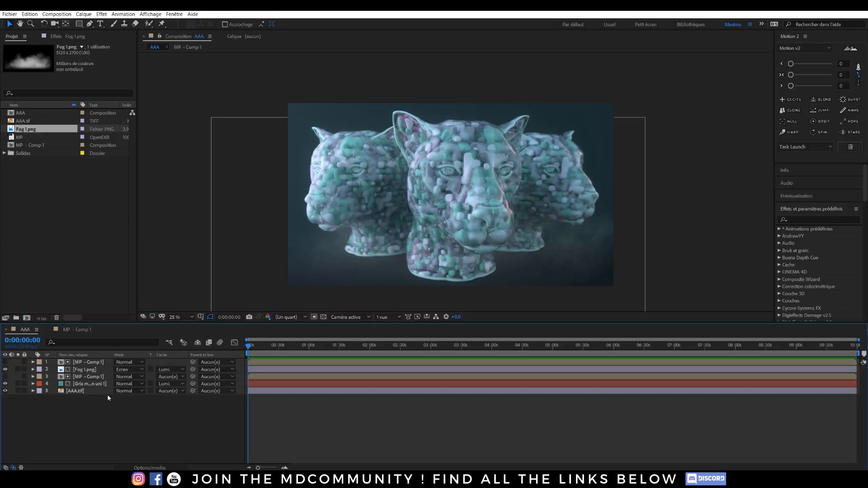
# Step: Add an adjustment layer at the top of the AAA composition and apply the Looks effect to it
pyautogui.hotkey('ctrl', 'alt', 'y')
pyautogui.hotkey('ctrl', 'space')
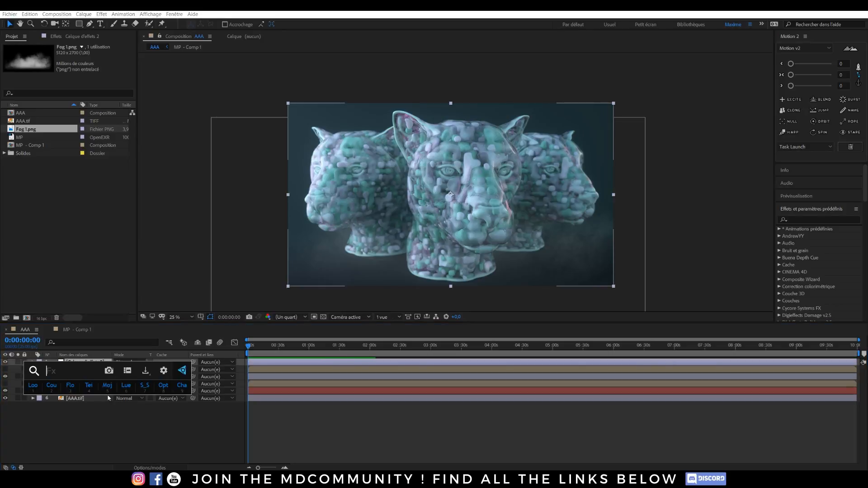
pyautogui.click(32, 385)
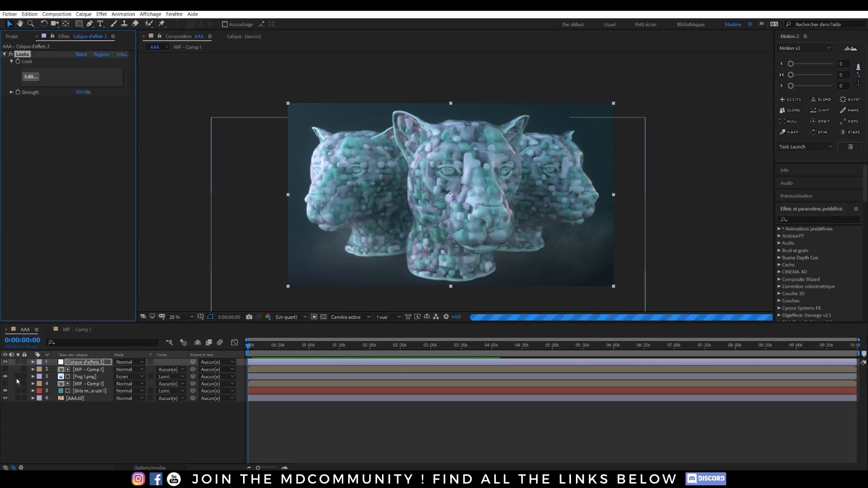
# Step: Edit the look, choose the Cat Eye preset from the Filters category and accept it
pyautogui.click(37, 77)
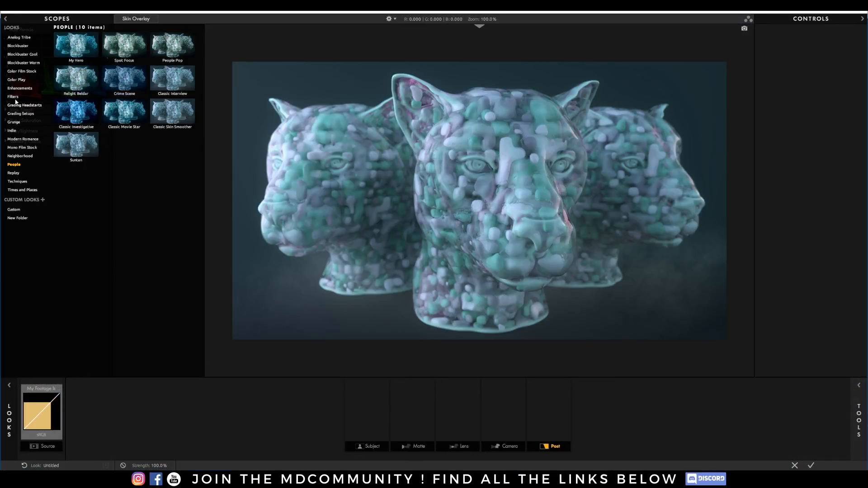
pyautogui.click(13, 97)
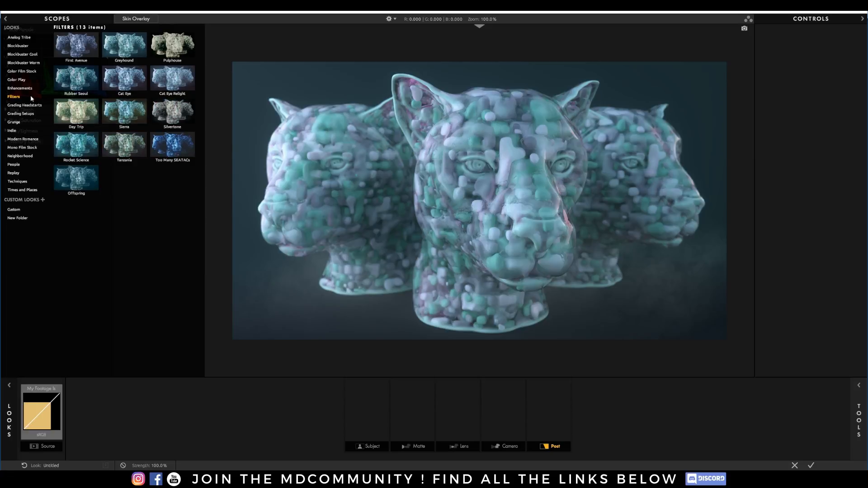
pyautogui.click(119, 81)
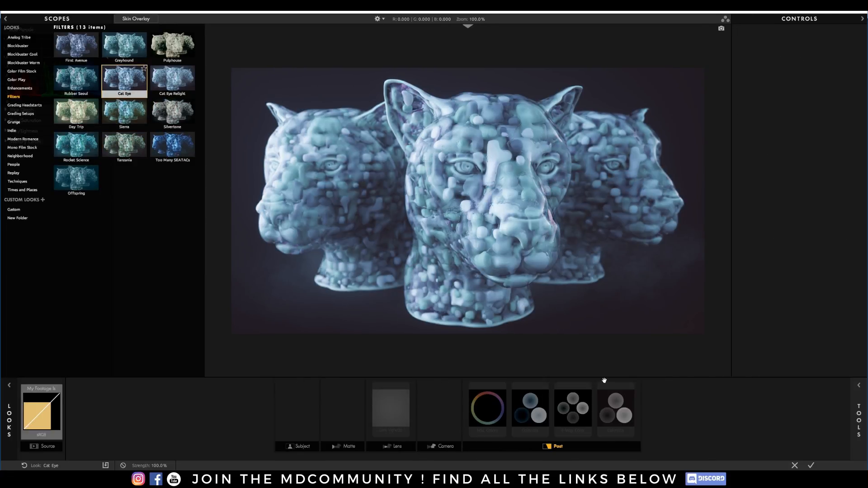
pyautogui.click(811, 465)
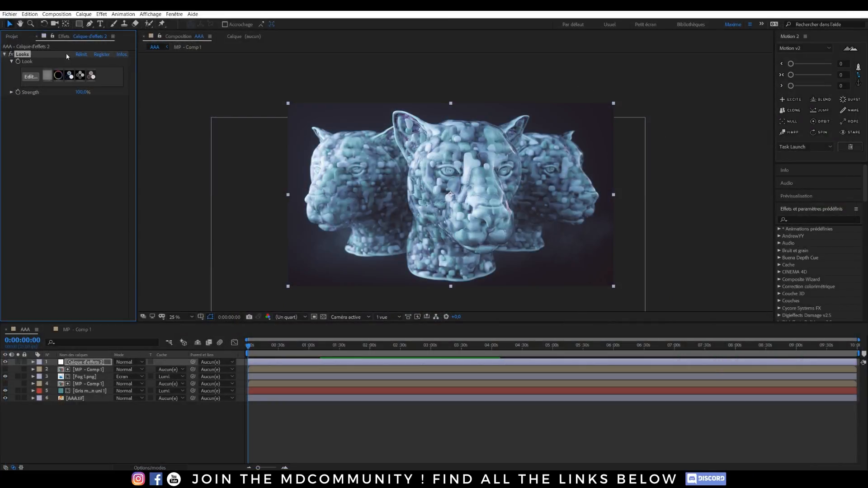
# Step: Try the Looks effect at 70 % strength
pyautogui.click(82, 92)
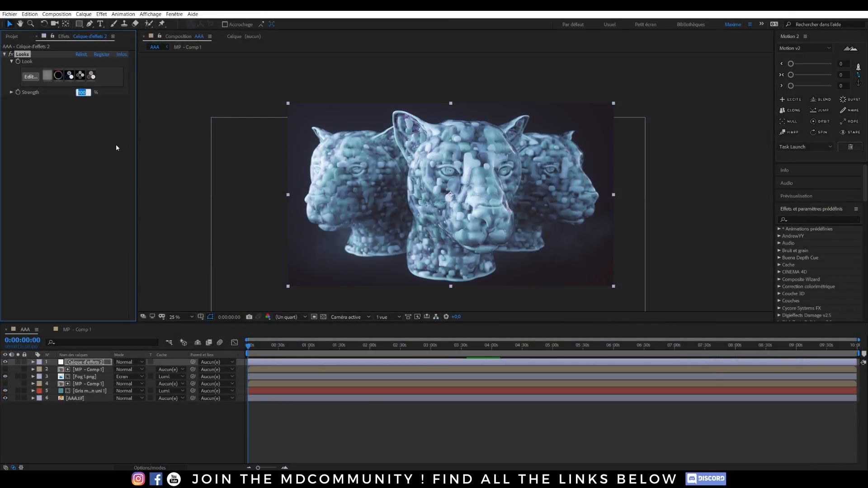
pyautogui.write('70')
pyautogui.press('Return')
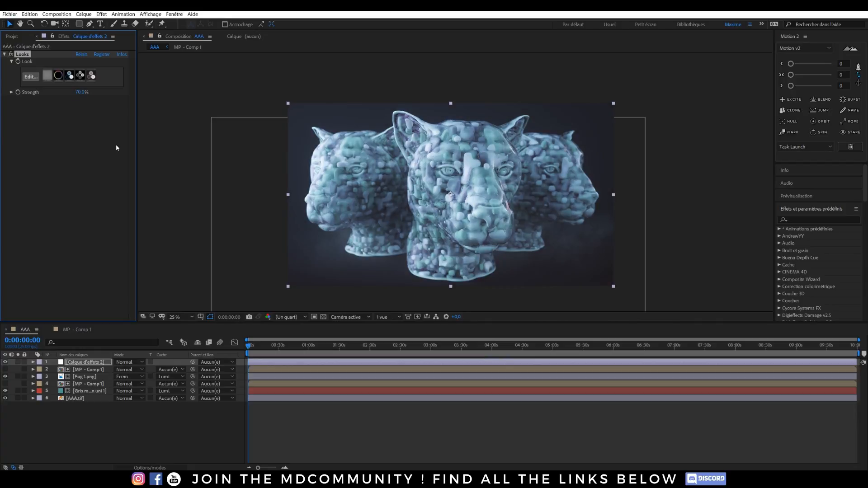
# Step: Set the strength of the Cat Eye look to 50 % and check the graded image
pyautogui.click(82, 92)
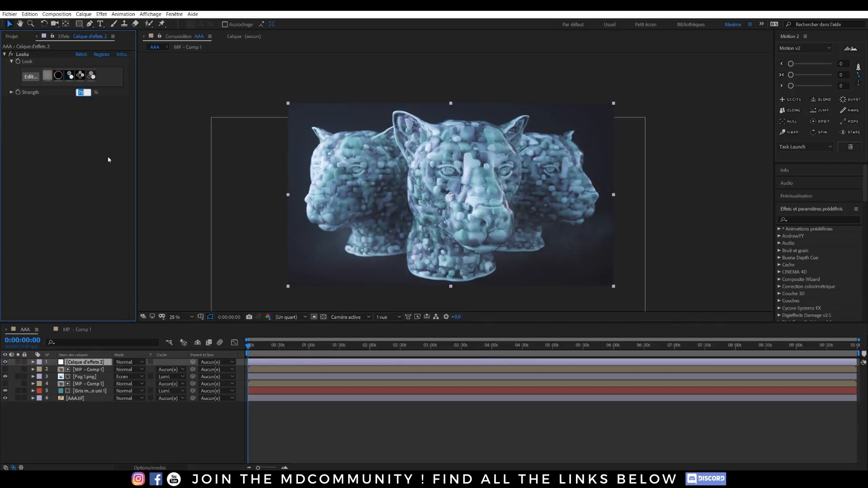
pyautogui.write('50')
pyautogui.press('Return')
pyautogui.moveTo(436, 196); pyautogui.dragTo(441, 169, button='middle')
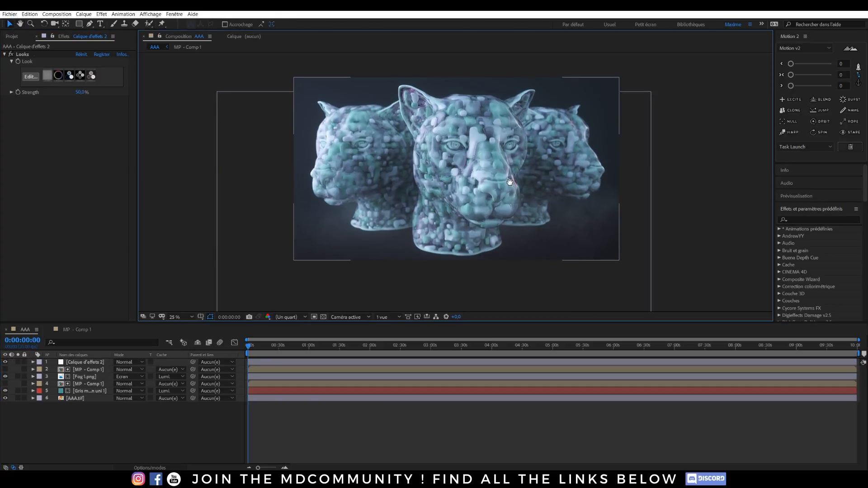
pyautogui.moveTo(509, 181); pyautogui.dragTo(510, 191, button='middle')
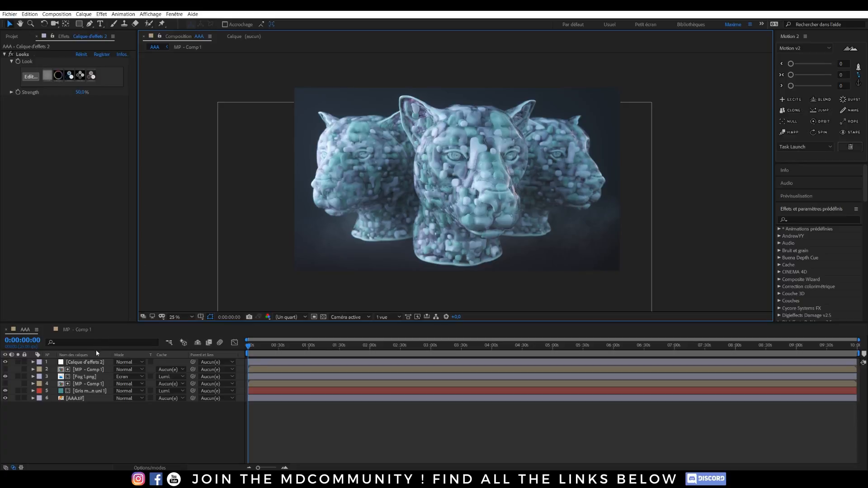
# Step: Apply a second Looks effect to the adjustment layer
pyautogui.click(88, 361)
pyautogui.hotkey('ctrl', 'space')
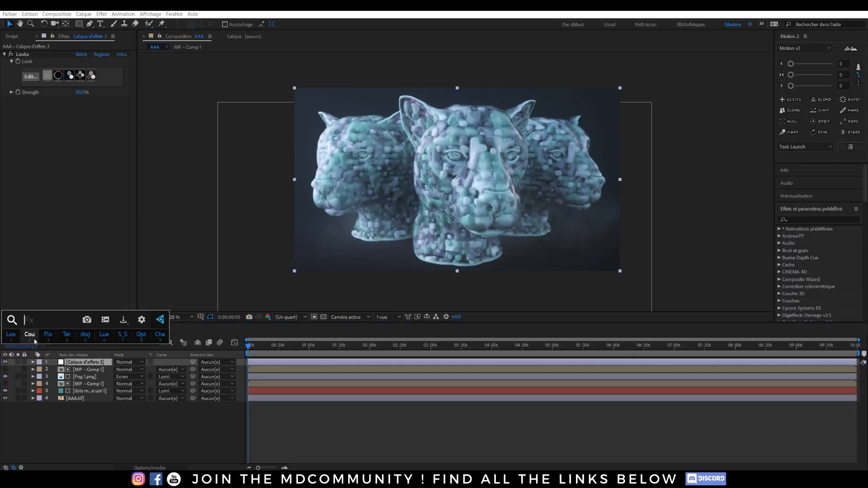
pyautogui.click(14, 337)
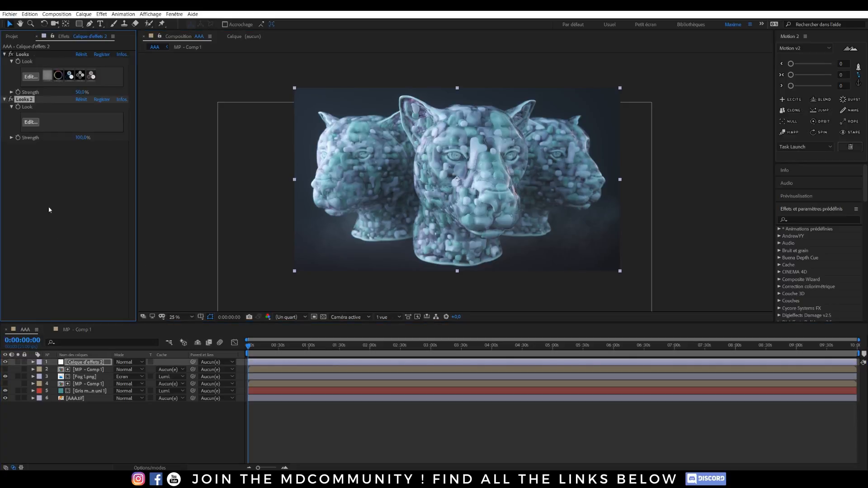
# Step: In the second look, add a Lens Distortion tool to the lens stage with -5 % distortion and compare the image with it on and off
pyautogui.click(32, 122)
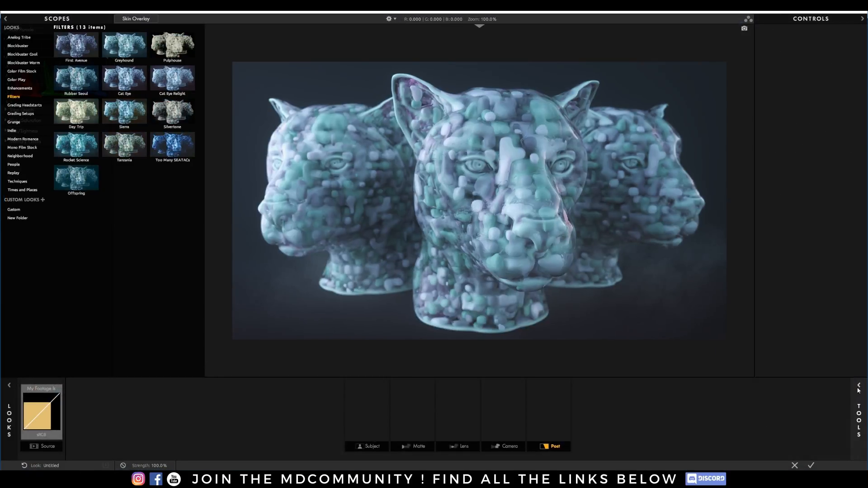
pyautogui.click(859, 388)
pyautogui.click(806, 372)
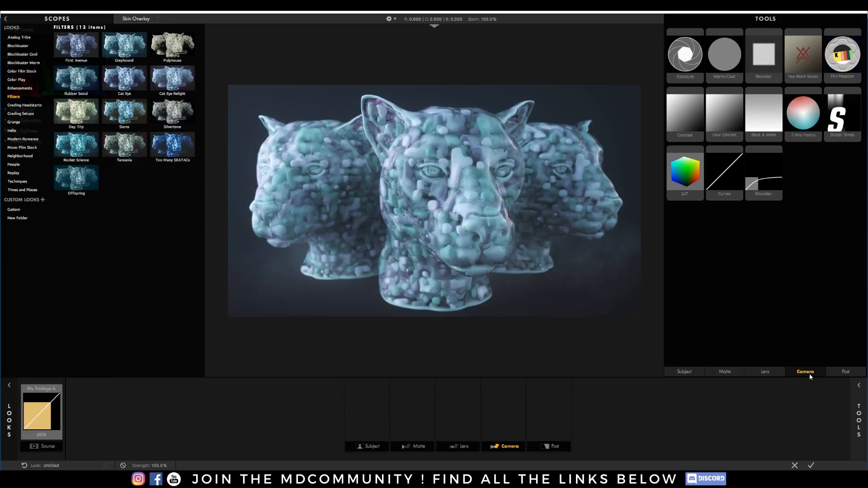
pyautogui.click(763, 371)
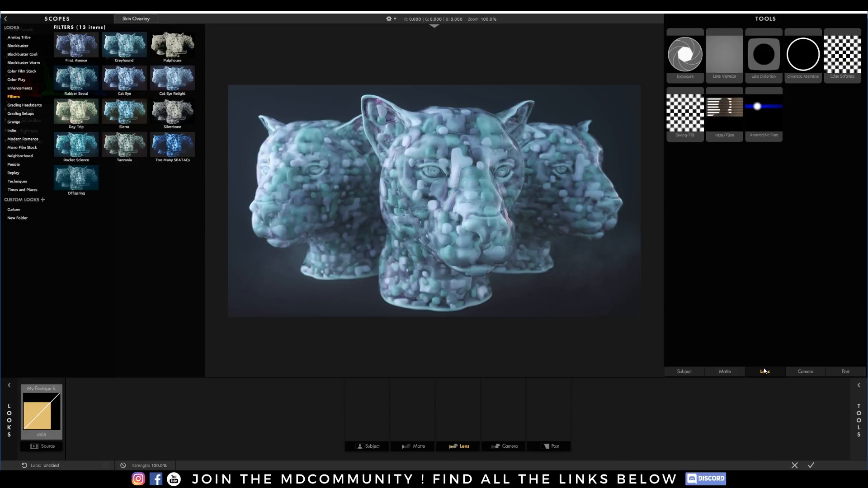
pyautogui.moveTo(762, 55); pyautogui.dragTo(460, 390)
pyautogui.click(792, 48)
pyautogui.write('-5')
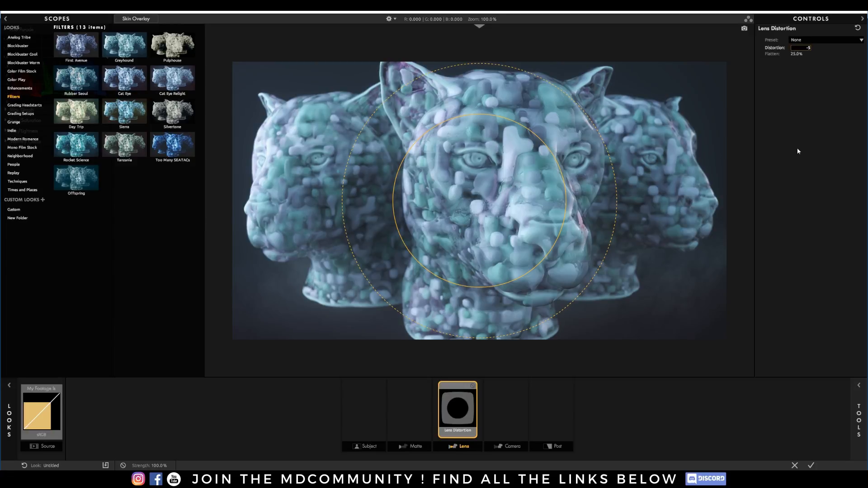
pyautogui.press('Return')
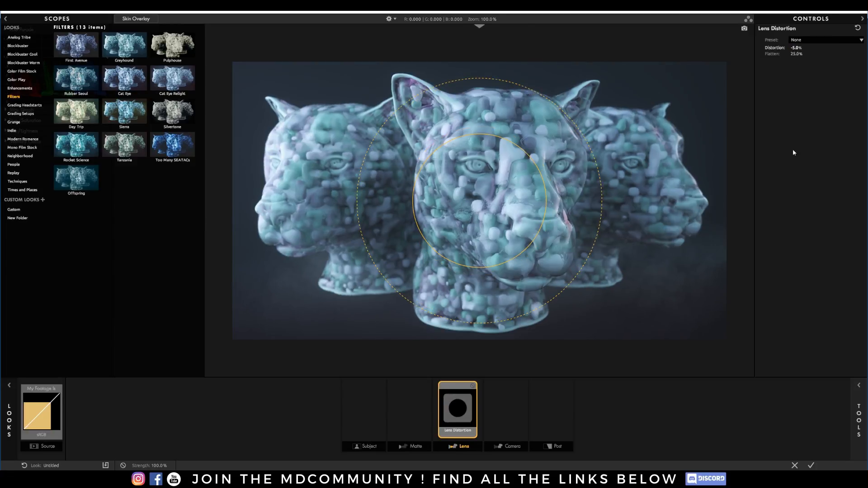
pyautogui.click(473, 386)
pyautogui.click(473, 387)
pyautogui.click(473, 387)
pyautogui.click(473, 386)
# Step: Add a Chromatic Aberration tool after the lens distortion and set its Red/Cyan value to about -1.160
pyautogui.click(849, 410)
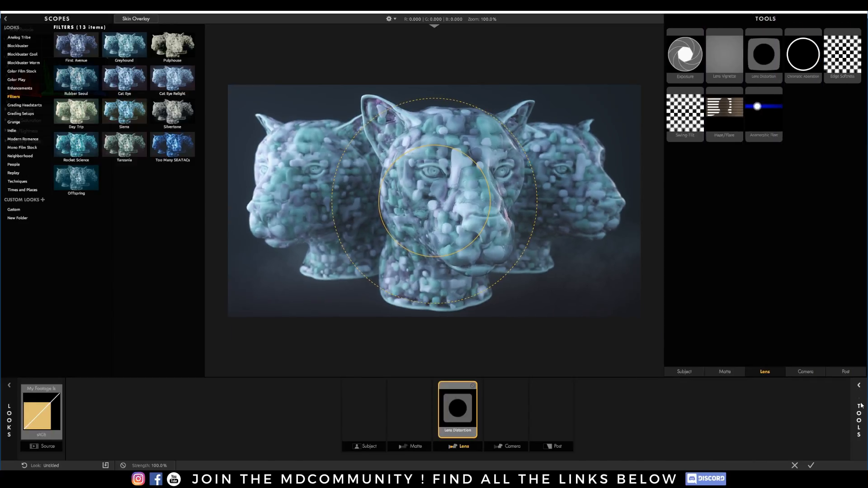
pyautogui.moveTo(796, 56); pyautogui.dragTo(481, 376)
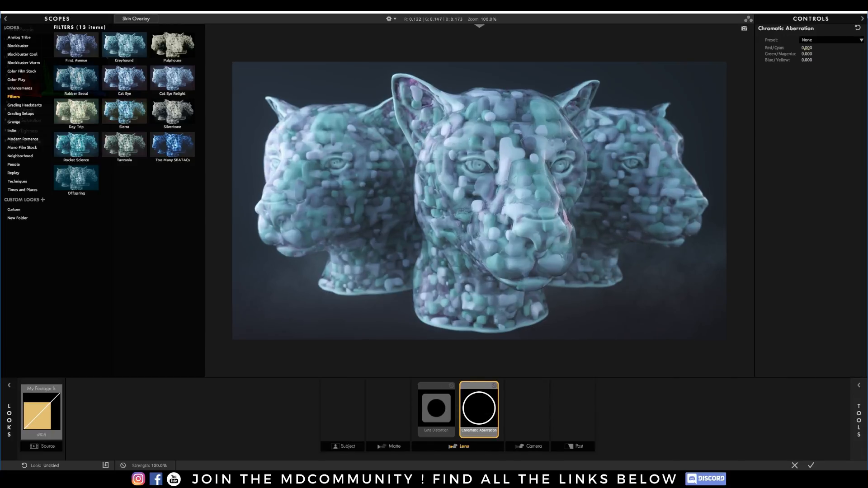
pyautogui.moveTo(806, 47); pyautogui.dragTo(780, 47)
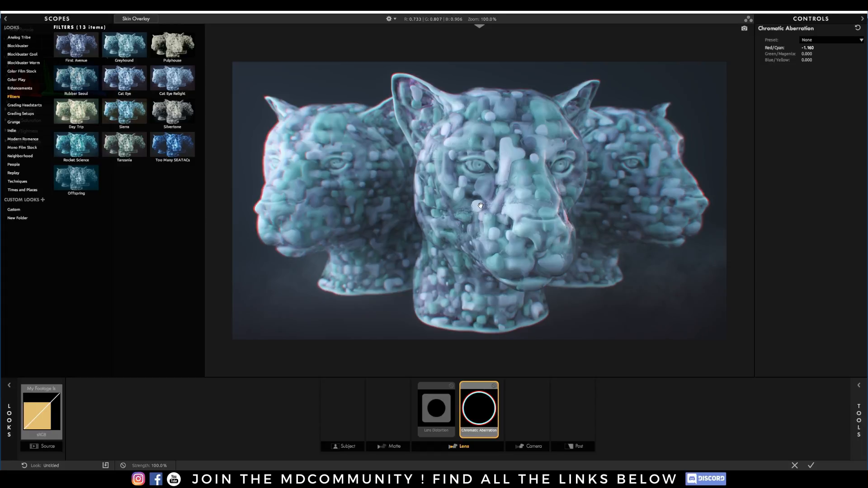
# Step: Add a Spot Exposure tool to the subject stage of the second look
pyautogui.click(860, 404)
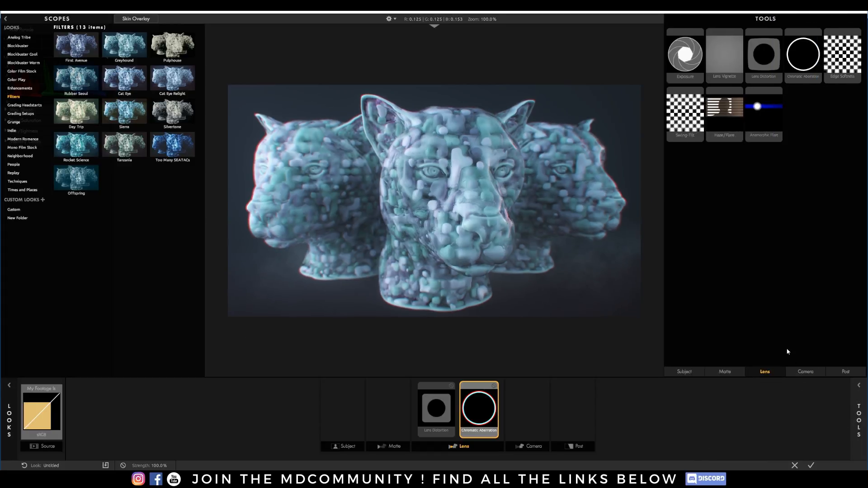
pyautogui.click(739, 372)
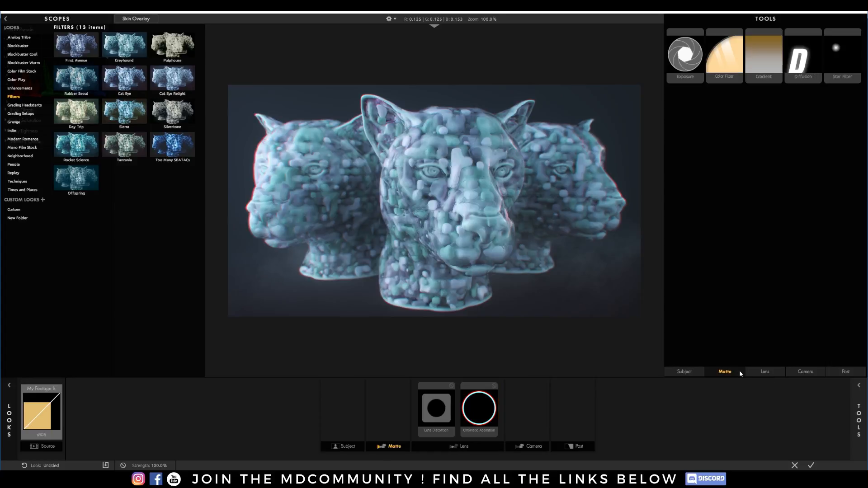
pyautogui.click(859, 414)
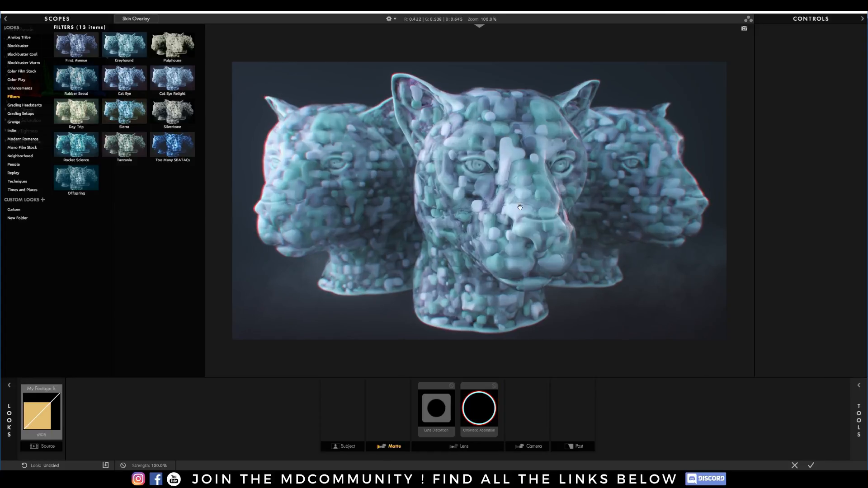
pyautogui.click(859, 409)
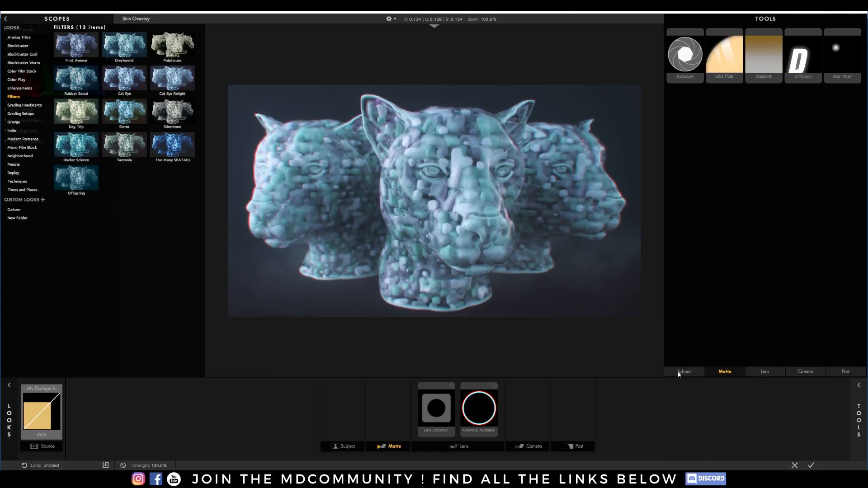
pyautogui.click(685, 372)
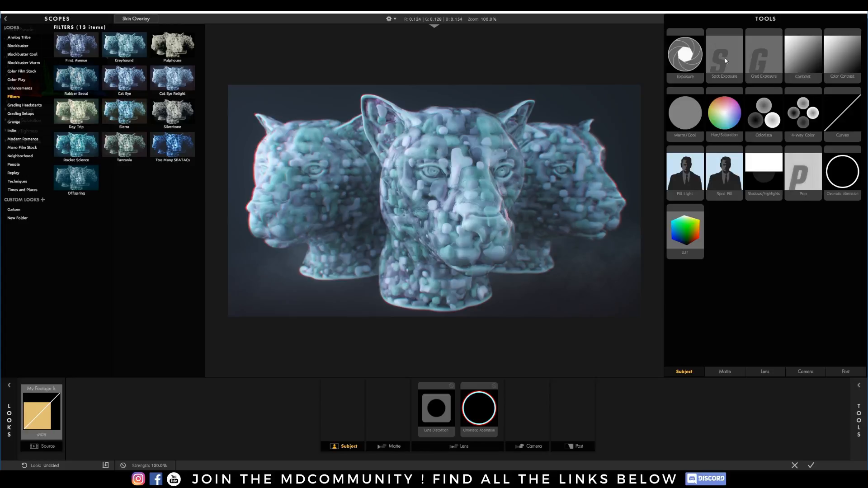
pyautogui.moveTo(726, 58); pyautogui.dragTo(360, 405)
# Step: Shape the exposure spot into a wide ellipse over the central head's eyes, with radius about 0.264 and aspect about 1.829
pyautogui.scroll(-5, 514, 177)
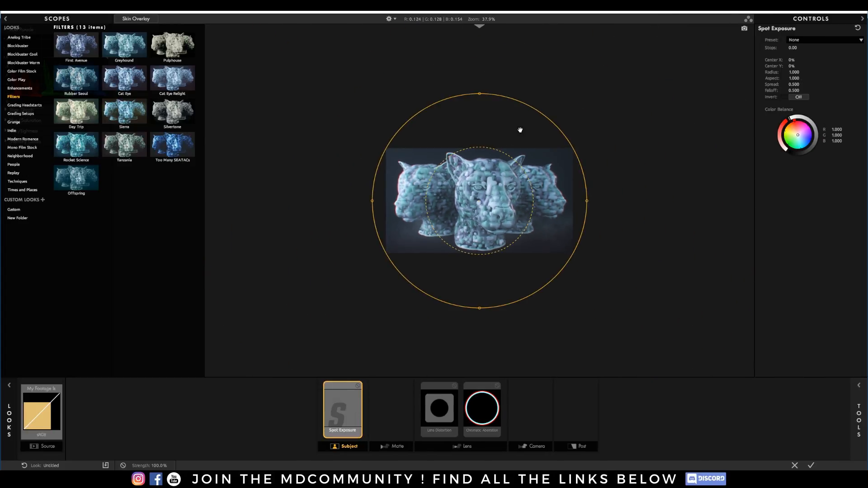
pyautogui.moveTo(587, 200); pyautogui.dragTo(531, 201)
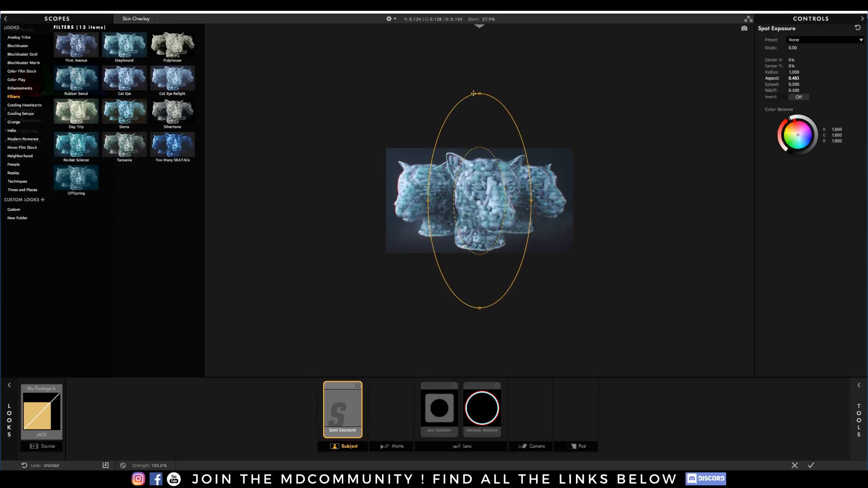
pyautogui.moveTo(481, 95); pyautogui.dragTo(482, 173)
pyautogui.moveTo(485, 207); pyautogui.dragTo(485, 193)
pyautogui.scroll(2, 480, 183)
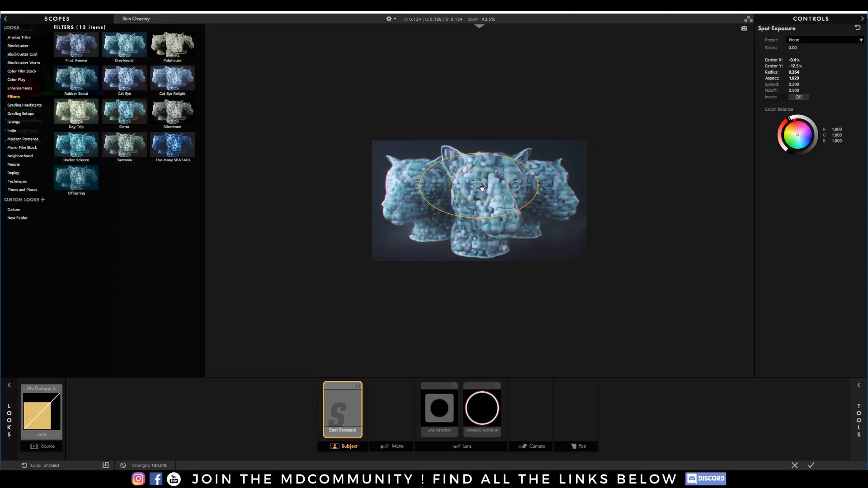
pyautogui.scroll(1, 482, 182)
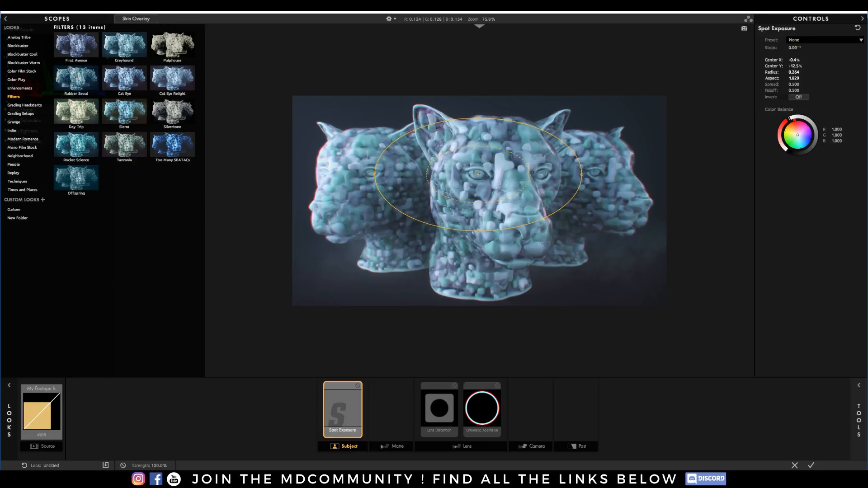
# Step: Set the spot exposure to +0.70 stops, adjust its ellipse to radius about 0.283 and aspect about 1.706, and apply the look
pyautogui.moveTo(793, 48)
pyautogui.mouseDown()
pyautogui.moveTo(815, 47)
pyautogui.moveTo(804, 47)
pyautogui.mouseUp()
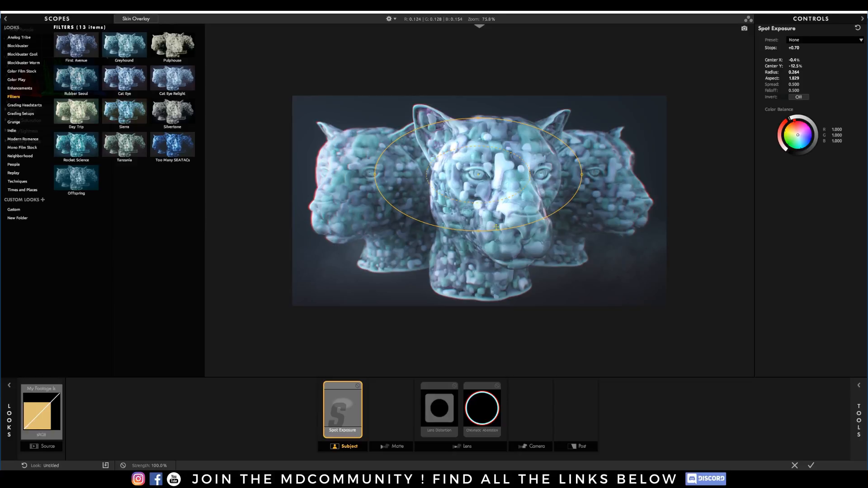
pyautogui.moveTo(498, 171); pyautogui.dragTo(500, 170)
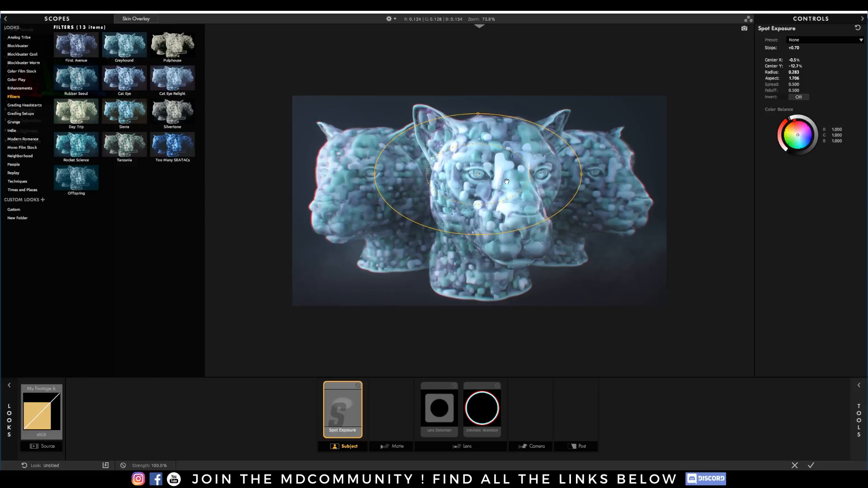
pyautogui.click(811, 465)
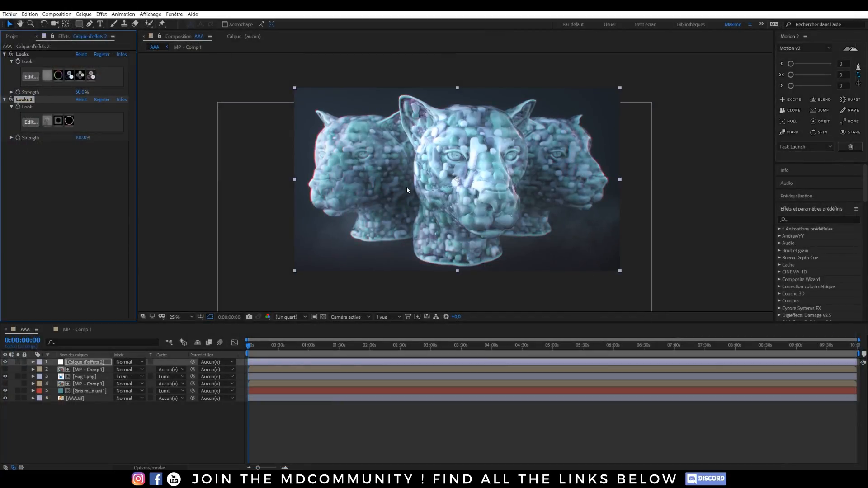
# Step: Examine the graded composite at thumbnail size and again at 25 % to judge the brightened central head
pyautogui.scroll(-1, 407, 190)
pyautogui.click(352, 185)
pyautogui.scroll(-1, 455, 197)
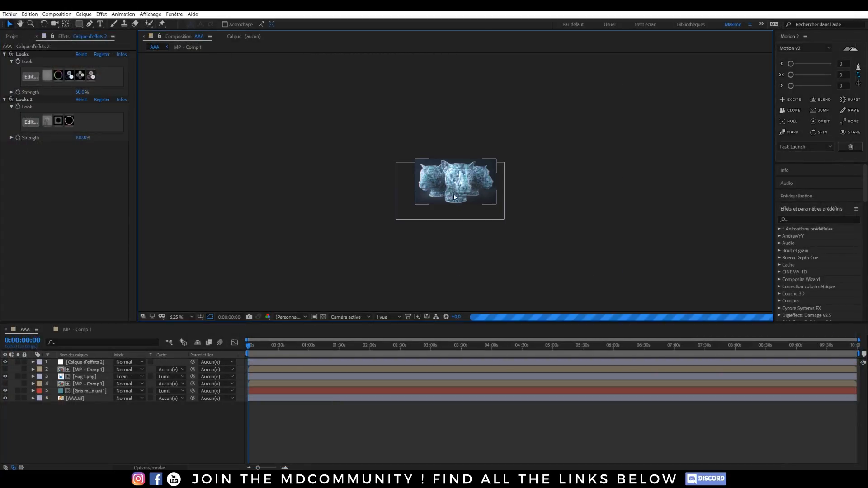
pyautogui.press(',')
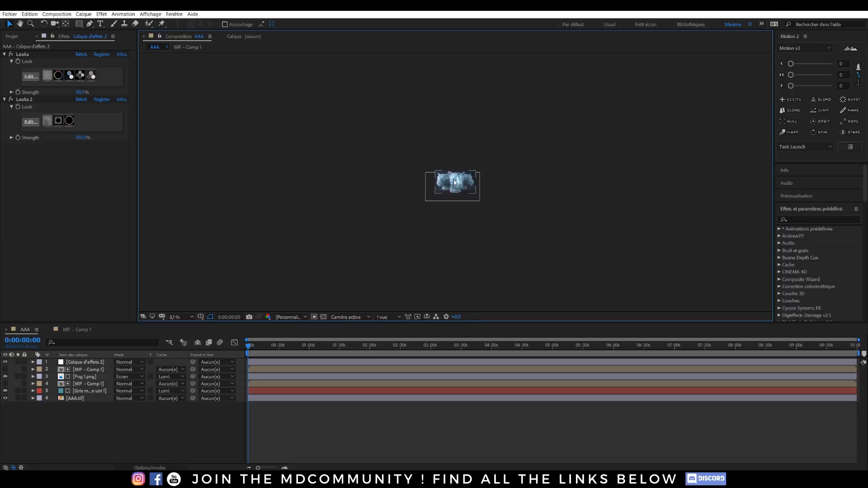
pyautogui.scroll(3, 458, 182)
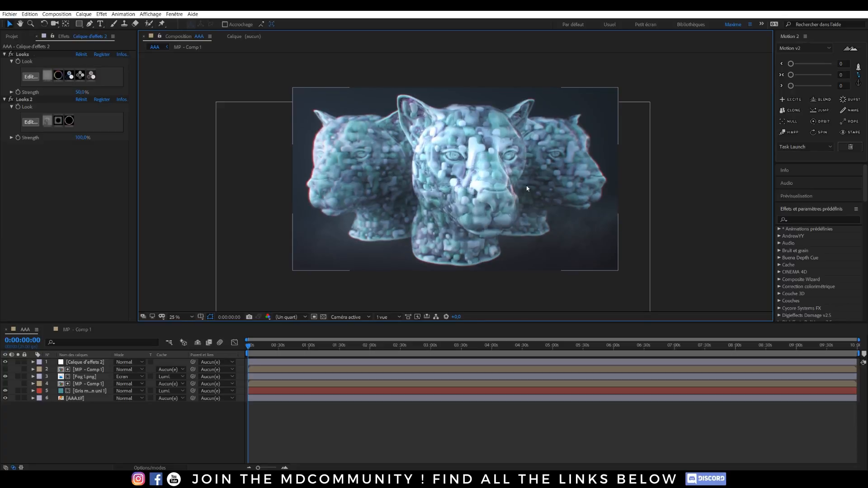
pyautogui.moveTo(438, 182); pyautogui.dragTo(453, 192)
pyautogui.press('space')
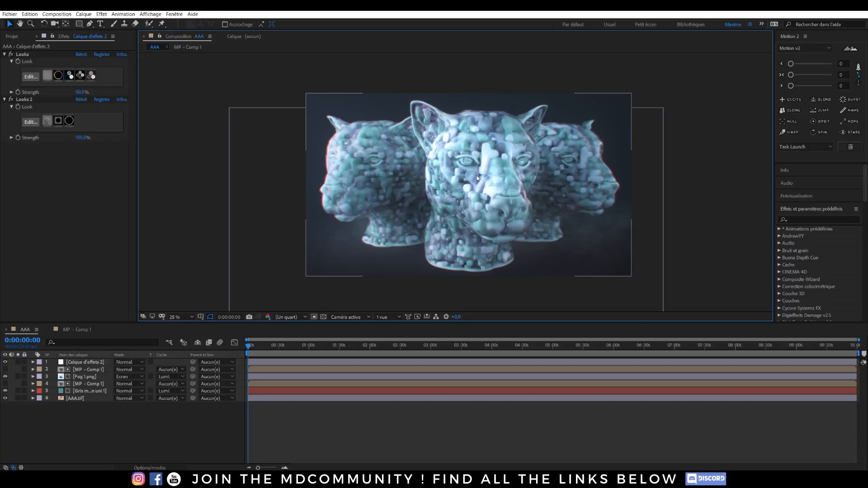
# Step: Create a new adjustment layer on top and apply uni.Carousel to it with the Pink Dahlias preset
pyautogui.click(96, 420)
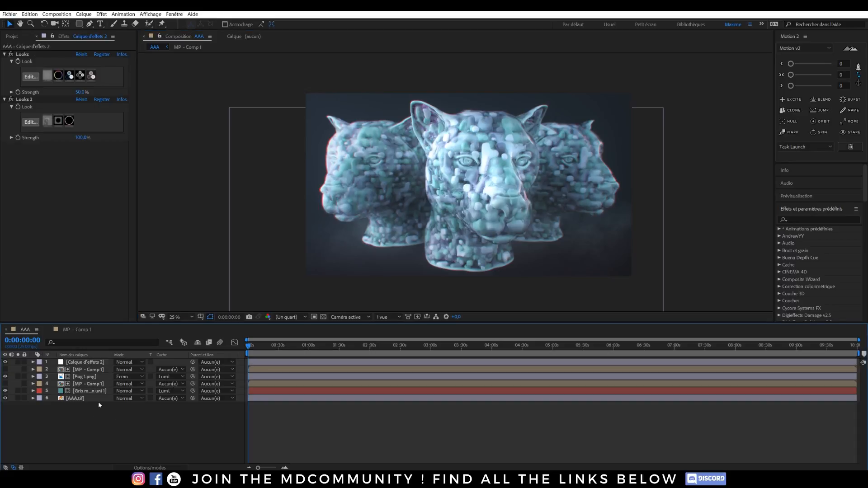
pyautogui.hotkey('ctrl', 'alt', 'y')
pyautogui.hotkey('ctrl', 'space')
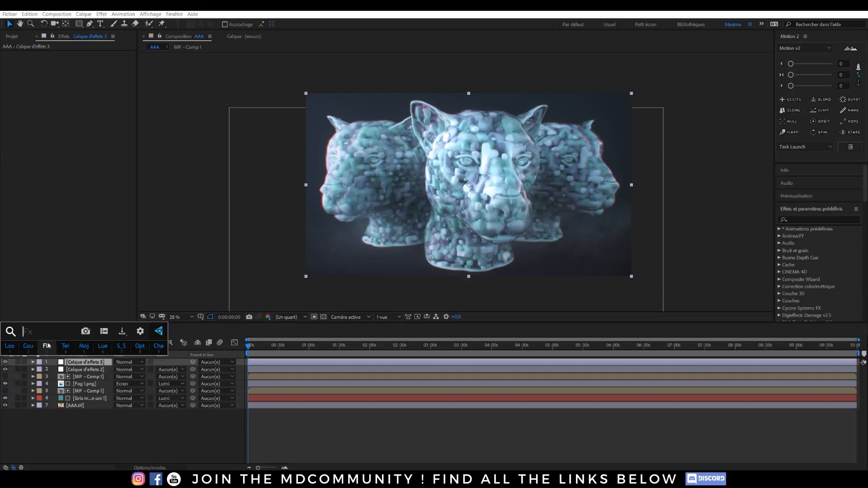
pyautogui.write('carousel')
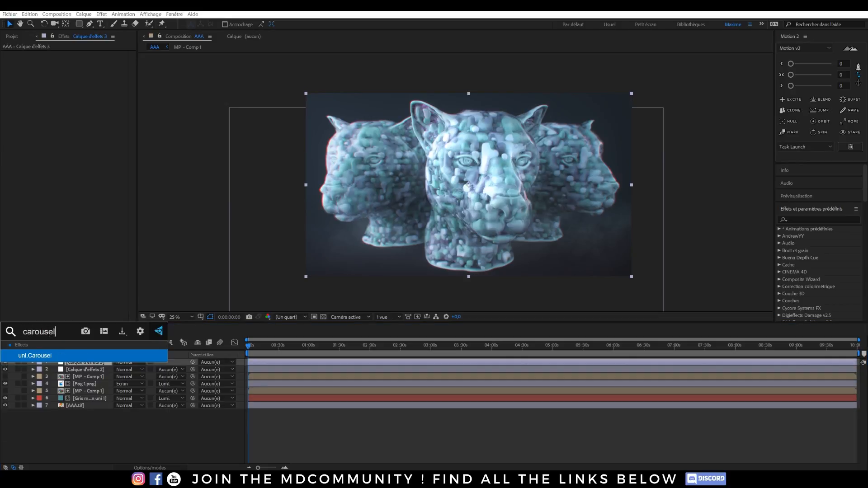
pyautogui.click(53, 355)
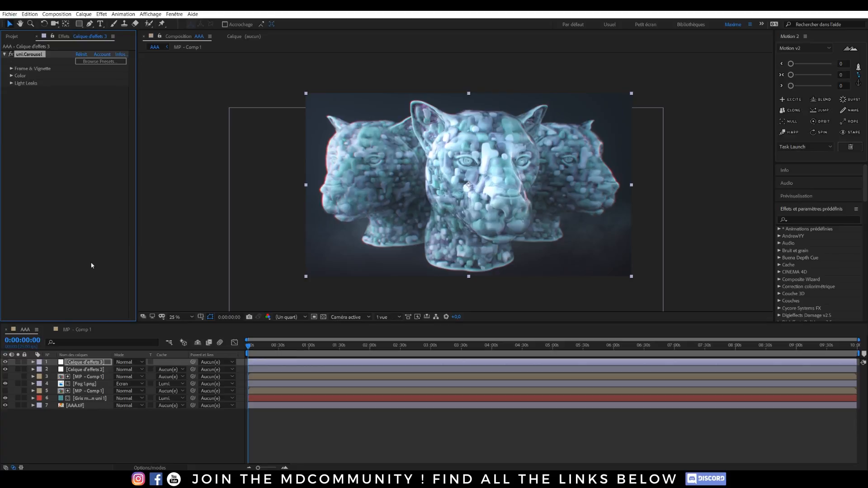
pyautogui.click(102, 62)
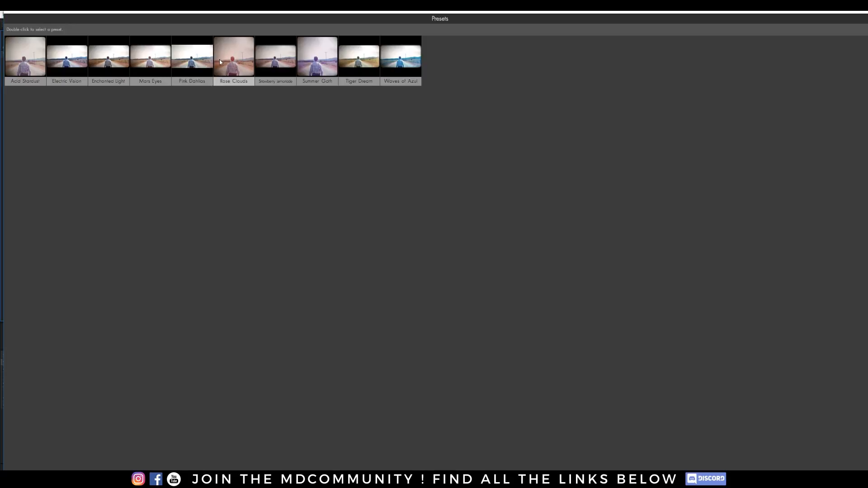
pyautogui.doubleClick(194, 63)
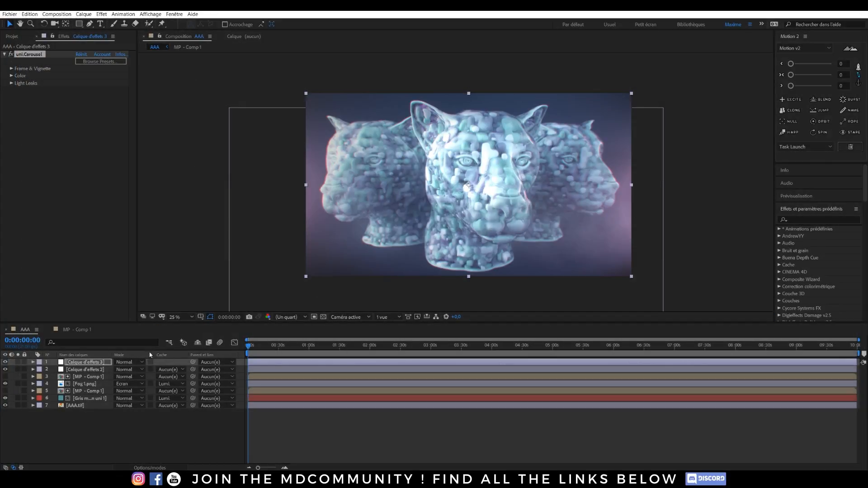
# Step: Set the opacity of the Carousel adjustment layer to 50 %
pyautogui.click(88, 362)
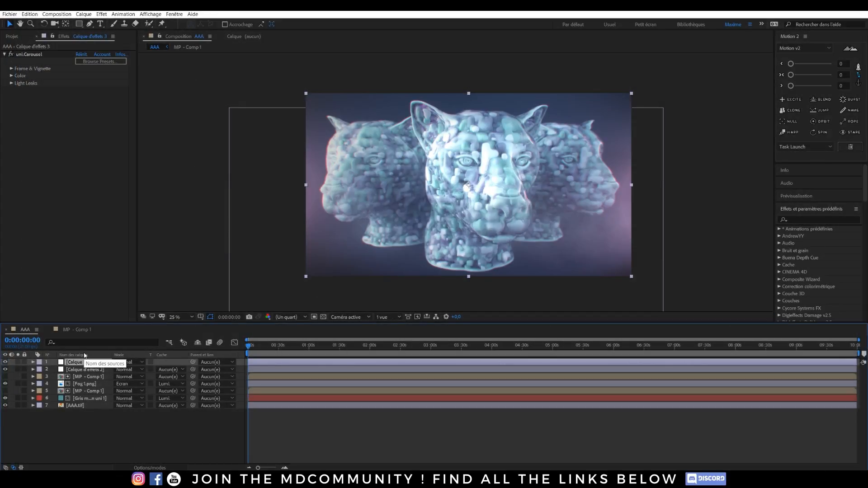
pyautogui.press('t')
pyautogui.click(119, 369)
pyautogui.write('5')
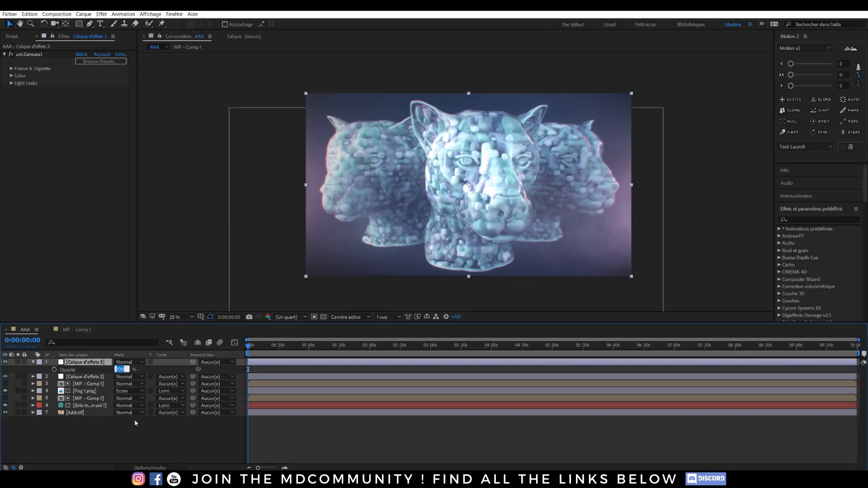
pyautogui.write('0')
pyautogui.click(116, 436)
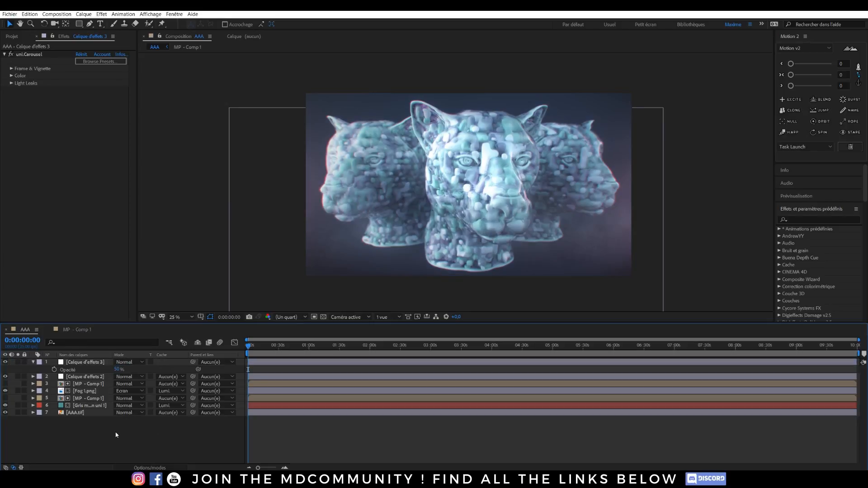
pyautogui.click(85, 385)
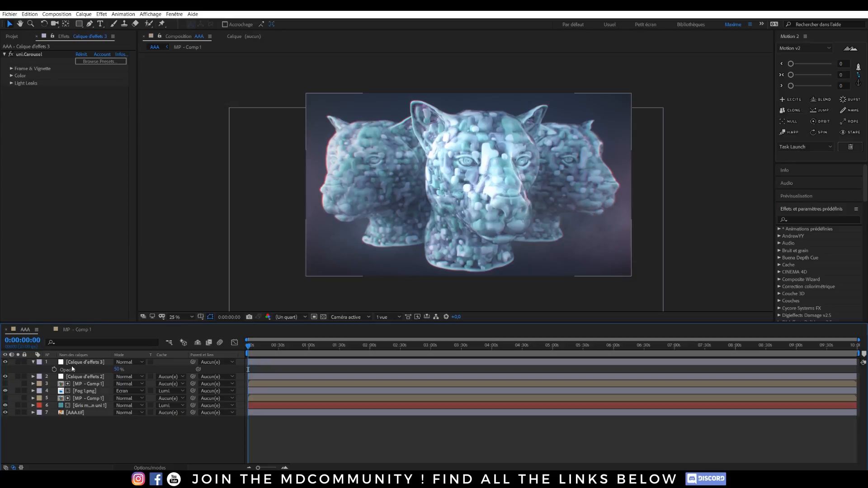
pyautogui.click(74, 362)
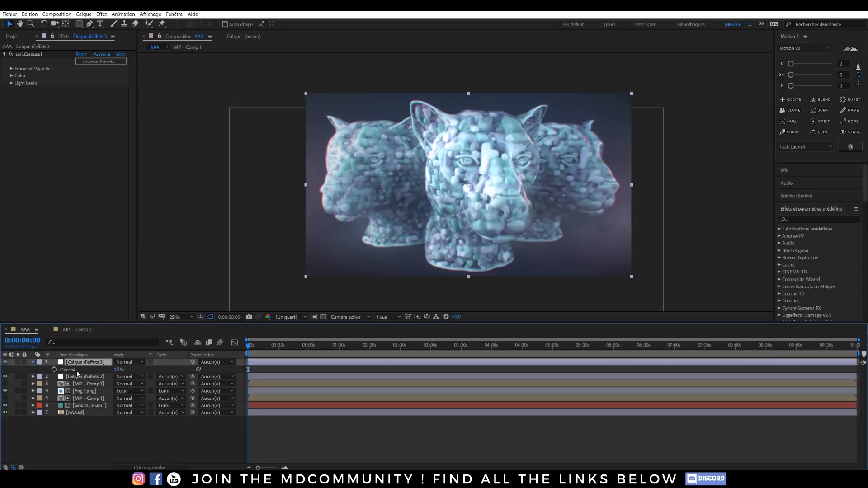
pyautogui.press('t')
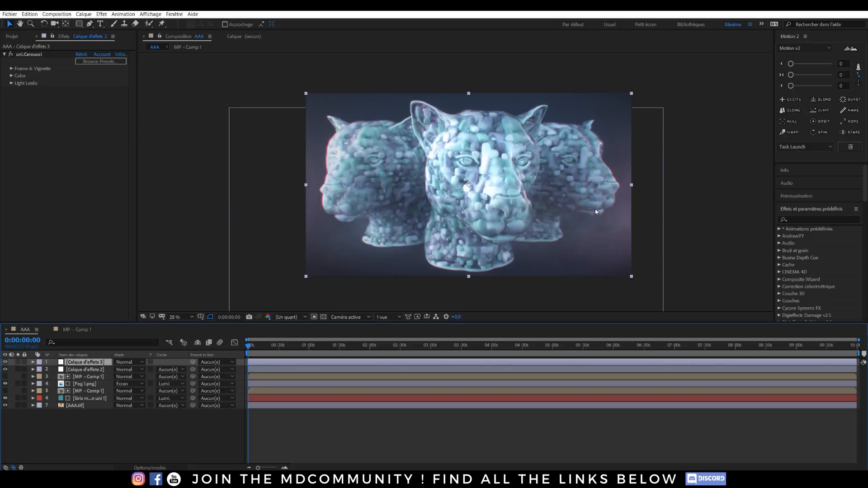
# Step: Create a composition-sized cyan solid at the top of the layer stack and hide it
pyautogui.hotkey('ctrl', 'y')
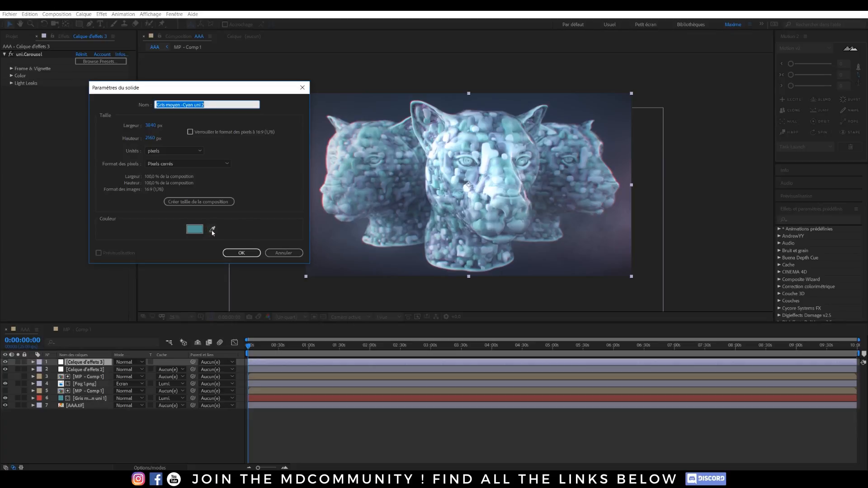
pyautogui.click(240, 253)
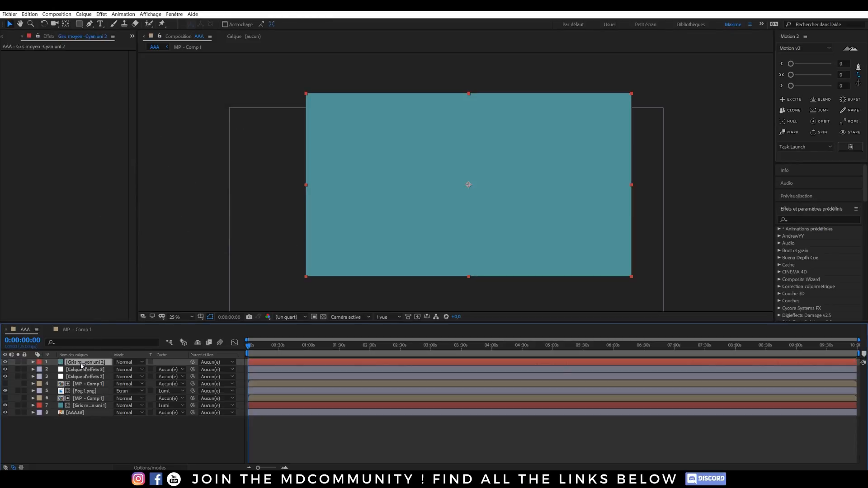
pyautogui.click(26, 363)
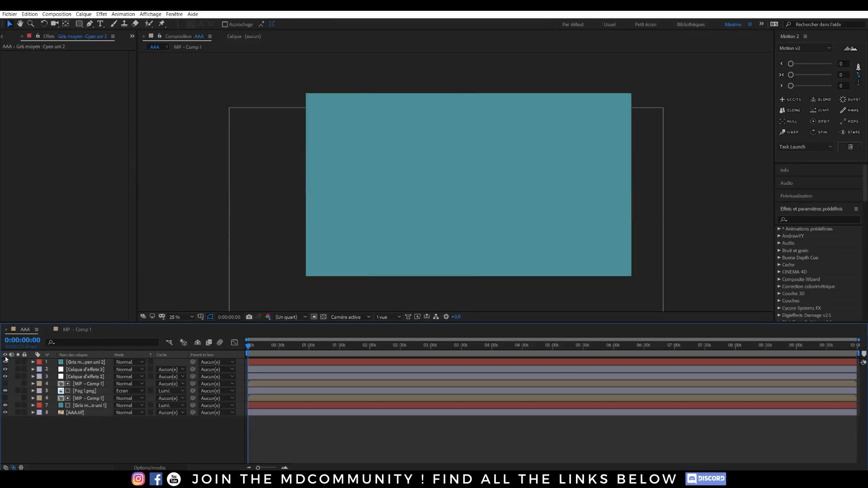
pyautogui.click(5, 362)
# Step: Create another solid using the greyish purple sampled from the right edge of the composited image
pyautogui.hotkey('ctrl', 'y')
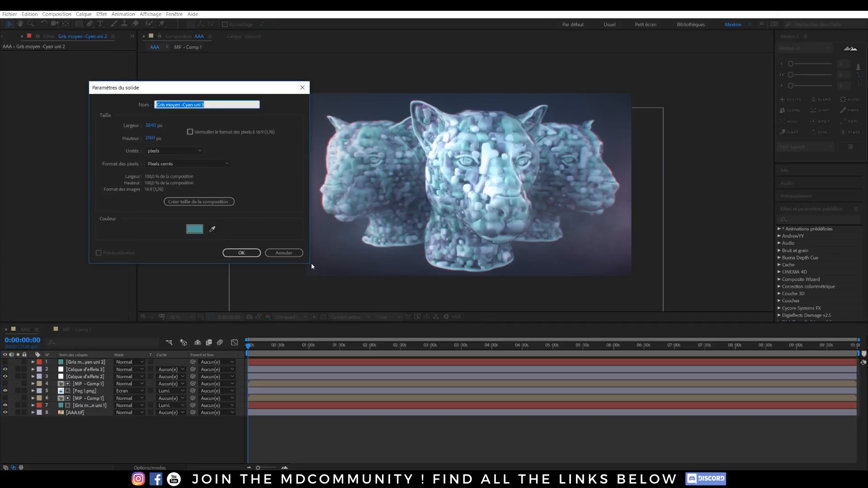
pyautogui.click(212, 230)
pyautogui.click(631, 213)
pyautogui.click(242, 252)
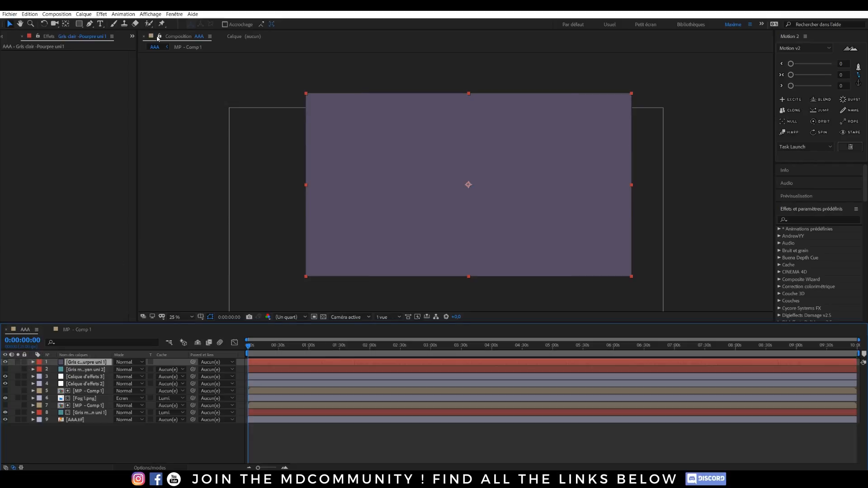
# Step: Draw a tall elliptical mask on the purple solid, covering the right edge of the image and extending beyond the frame
pyautogui.click(79, 24)
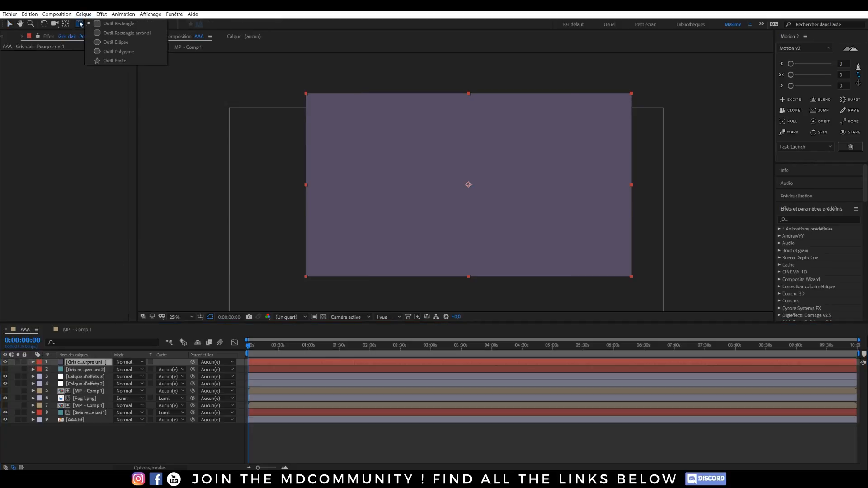
pyautogui.click(126, 42)
pyautogui.moveTo(583, 71); pyautogui.dragTo(689, 315)
pyautogui.click(86, 362)
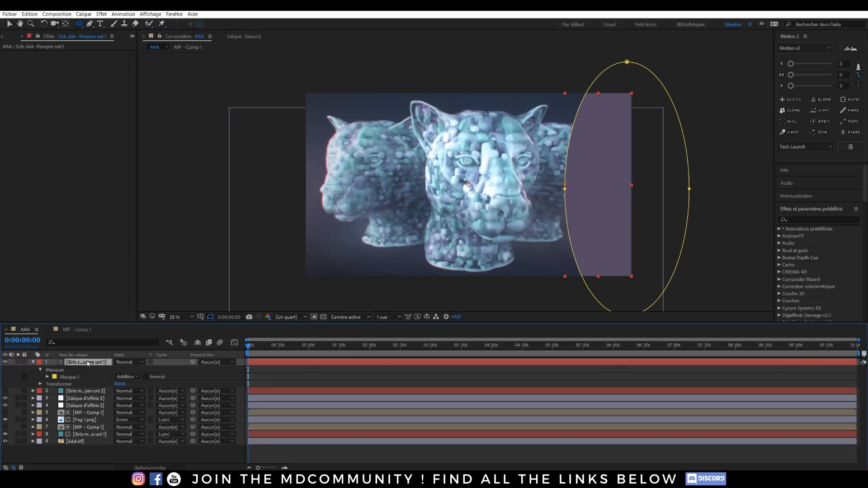
# Step: Feather the purple solid's mask by about 1367 pixels and compare the image with that layer hidden and shown
pyautogui.press('f')
pyautogui.moveTo(123, 378); pyautogui.dragTo(729, 414)
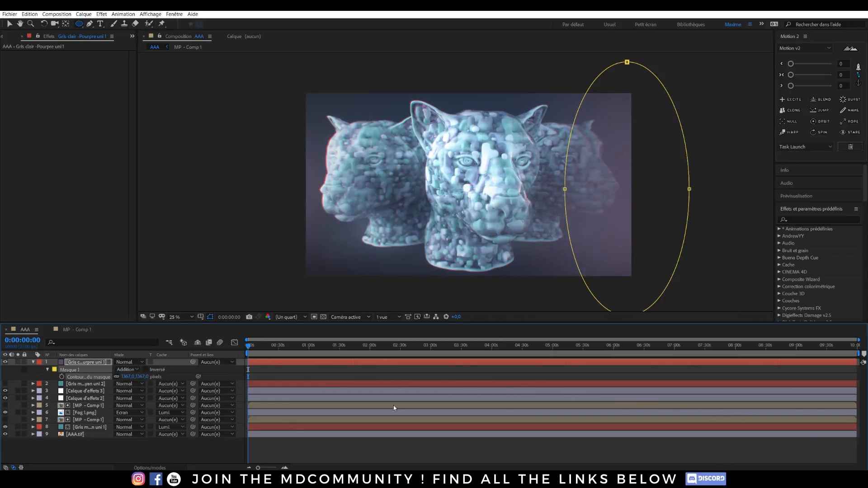
pyautogui.click(198, 444)
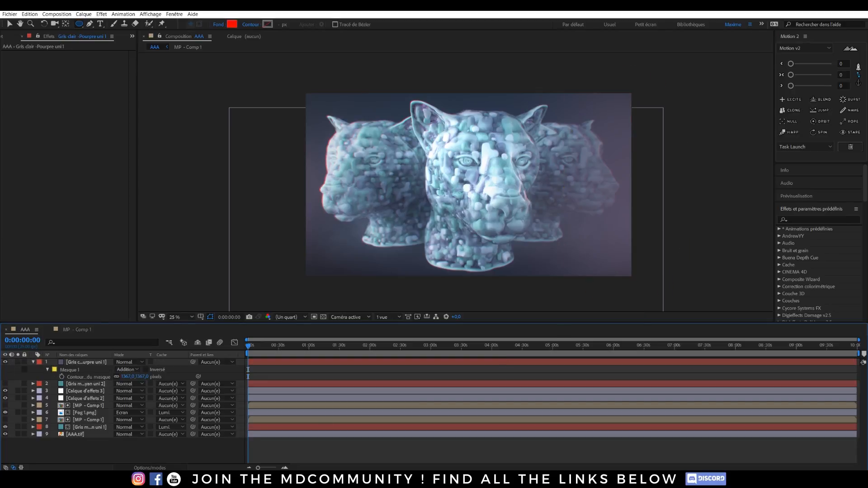
pyautogui.click(6, 362)
pyautogui.click(5, 363)
pyautogui.click(5, 363)
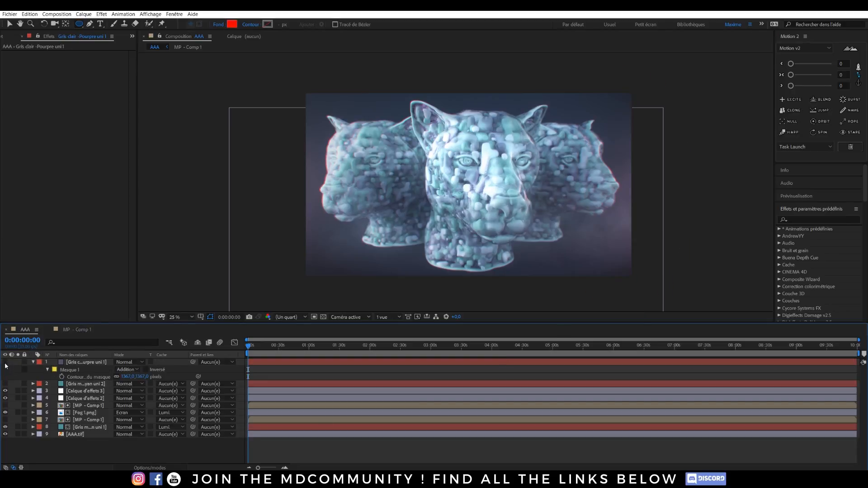
pyautogui.click(6, 363)
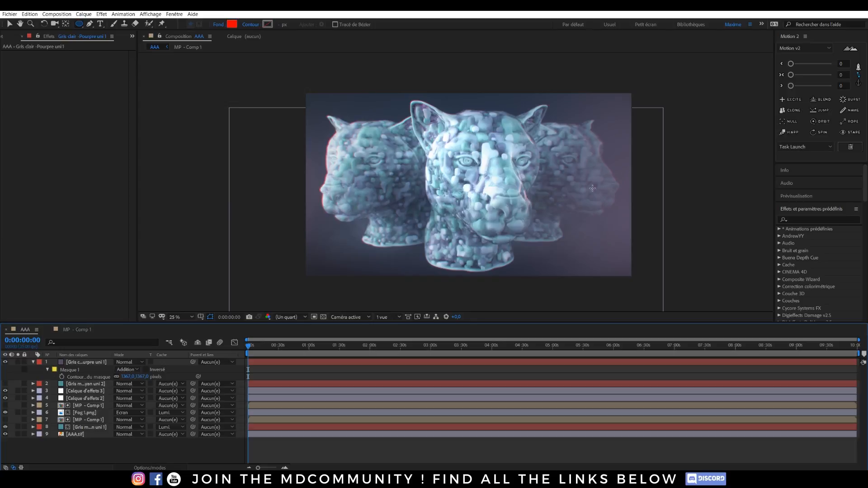
# Step: Show the cyan solid and draw a tall elliptical mask on it over the image's left edge, extending beyond the frame
pyautogui.click(74, 385)
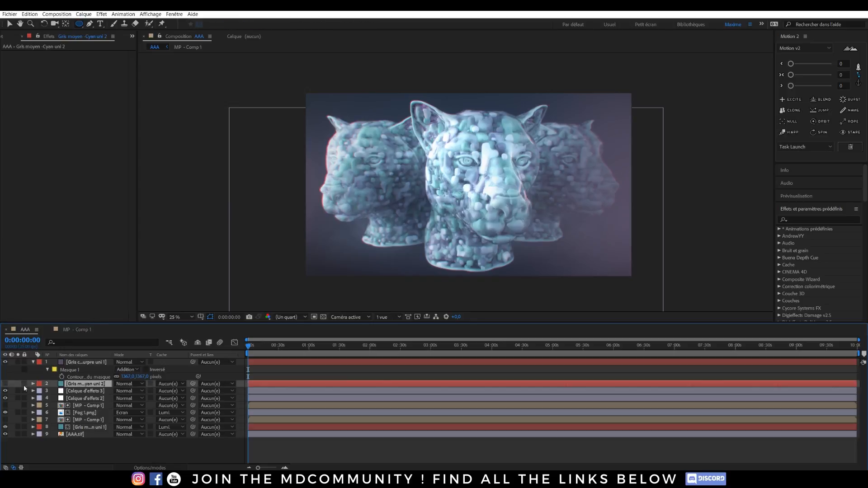
pyautogui.click(6, 384)
pyautogui.moveTo(236, 62)
pyautogui.mouseDown()
pyautogui.moveTo(345, 258)
pyautogui.moveTo(410, 304)
pyautogui.moveTo(402, 304)
pyautogui.mouseUp()
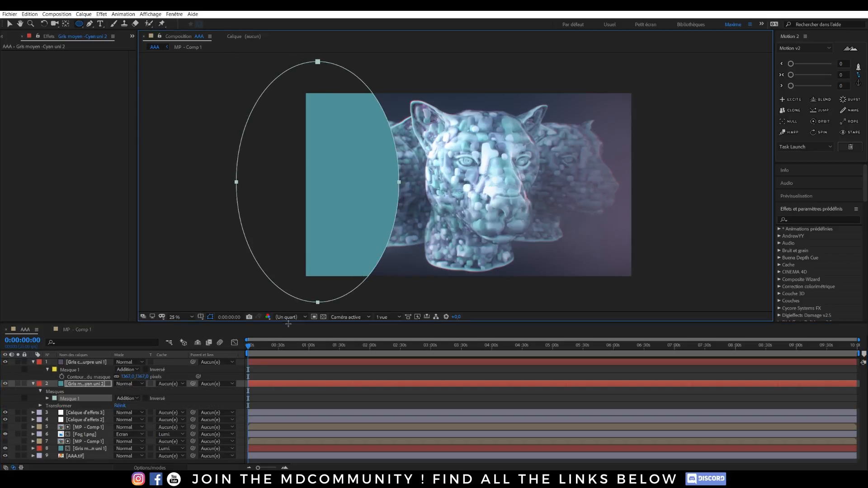
# Step: Set the feather of the cyan solid's mask to 1500 pixels and deselect the layer
pyautogui.press('m')
pyautogui.click(127, 399)
pyautogui.write('1500')
pyautogui.press('Return')
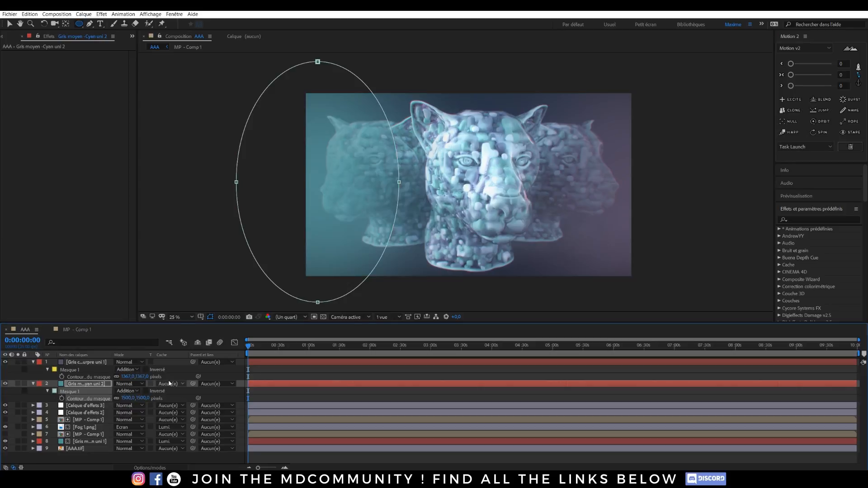
pyautogui.click(9, 23)
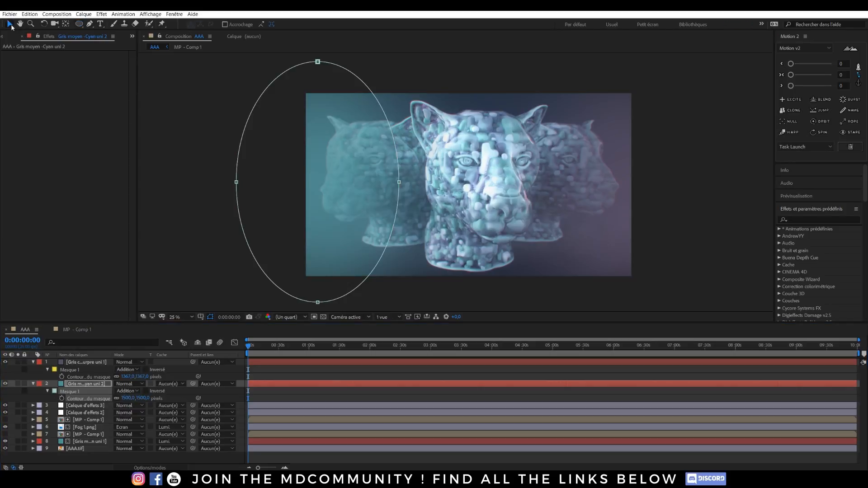
pyautogui.click(200, 144)
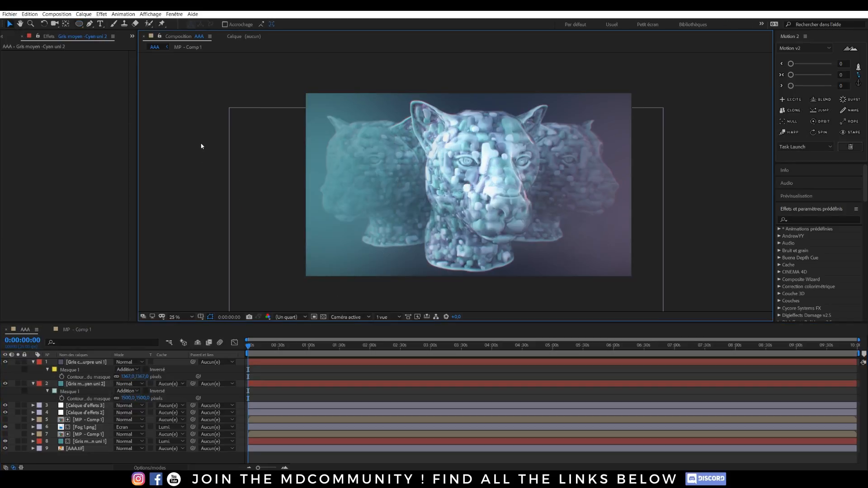
# Step: Set the cyan solid's opacity to 30 % and lower the purple solid's opacity to slightly under 50 %
pyautogui.click(80, 383)
pyautogui.press('t')
pyautogui.moveTo(119, 391); pyautogui.dragTo(88, 389)
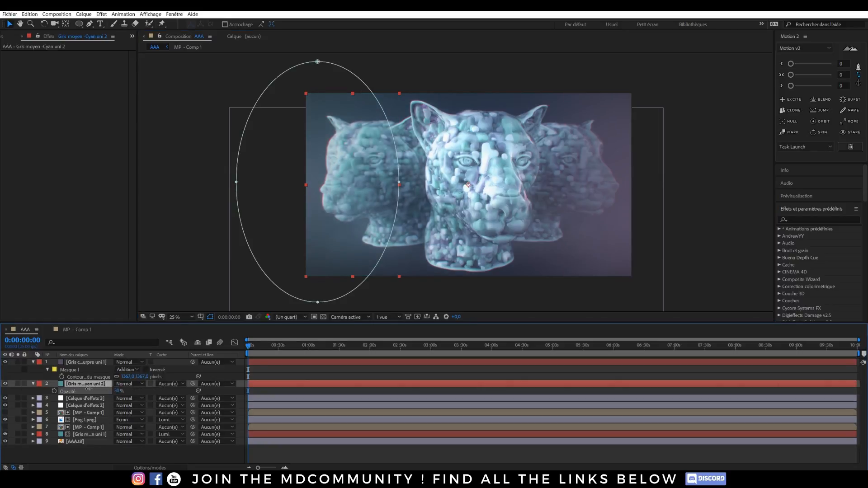
pyautogui.click(75, 363)
pyautogui.press('t')
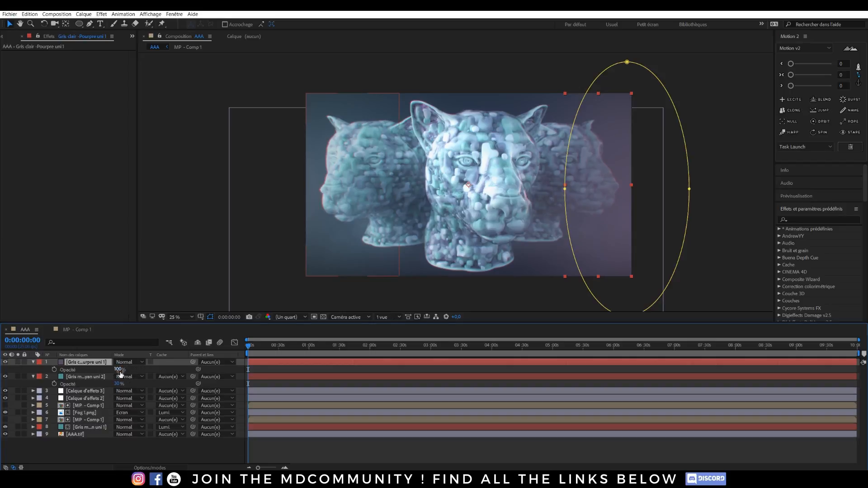
pyautogui.moveTo(119, 369); pyautogui.dragTo(89, 363)
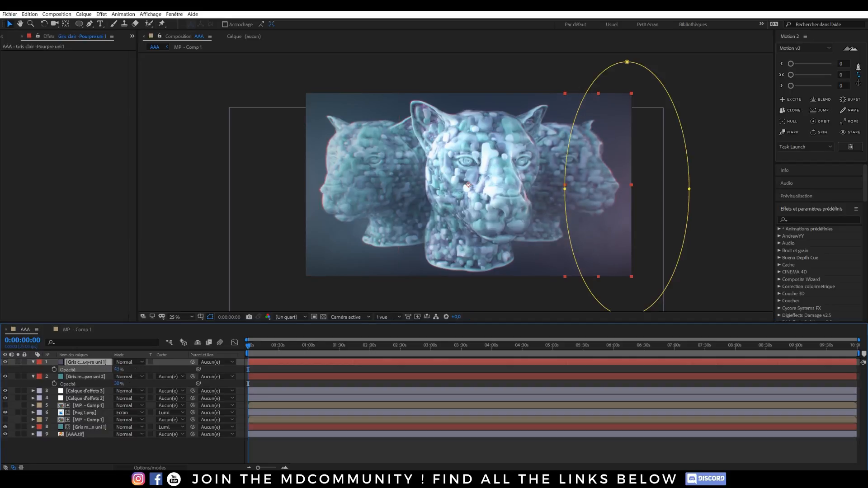
pyautogui.click(727, 229)
pyautogui.moveTo(465, 217); pyautogui.dragTo(470, 217, button='middle')
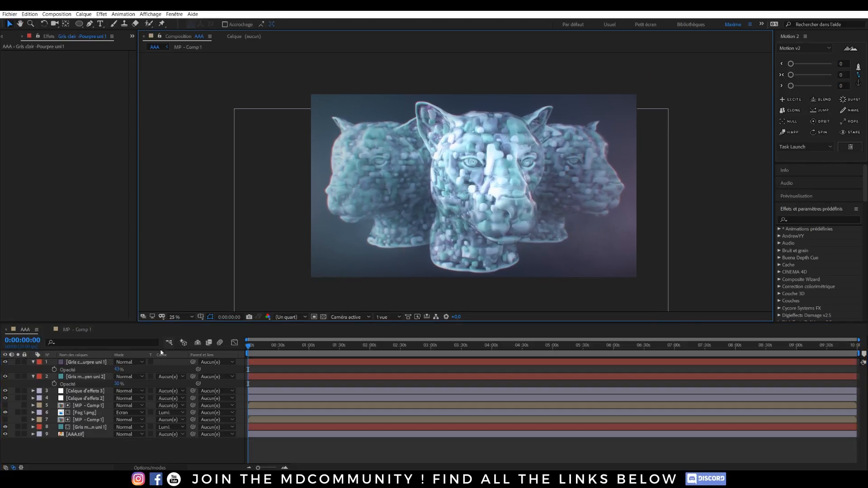
# Step: Add an adjustment layer above the purple solid and apply the CC Vignette effect to it
pyautogui.click(88, 362)
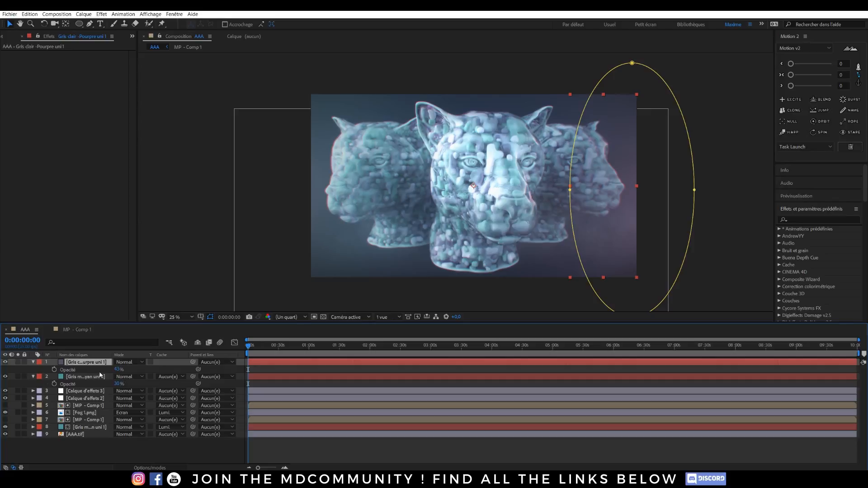
pyautogui.hotkey('ctrl', 'alt', 'y')
pyautogui.hotkey('ctrl', 'space')
pyautogui.write('cc vig')
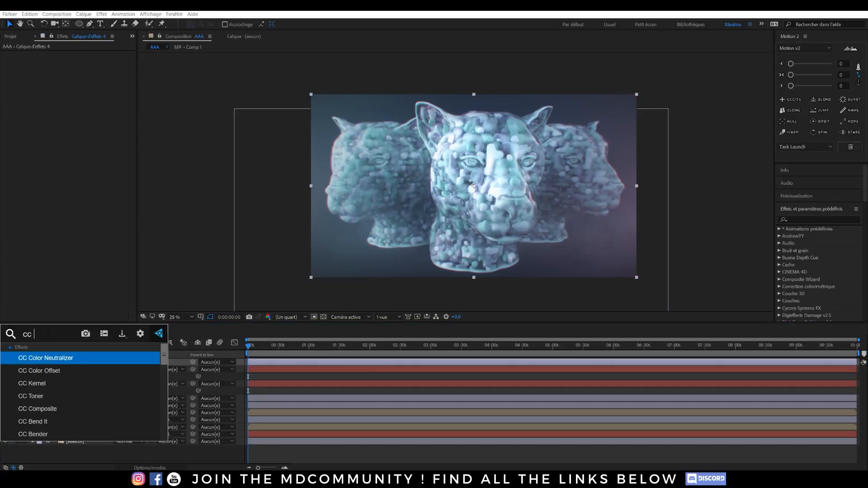
pyautogui.press('Return')
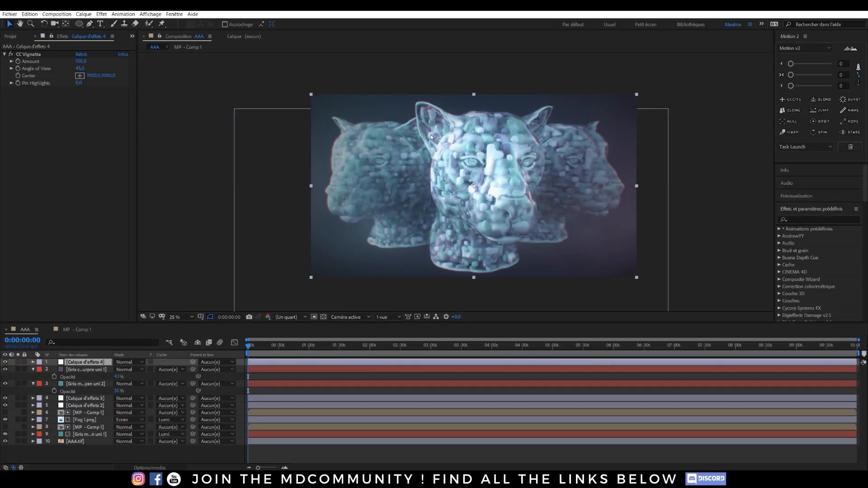
# Step: Apply the Mojo II effect to the new adjustment layer and set My Footage Is to Video
pyautogui.hotkey('ctrl', 'space')
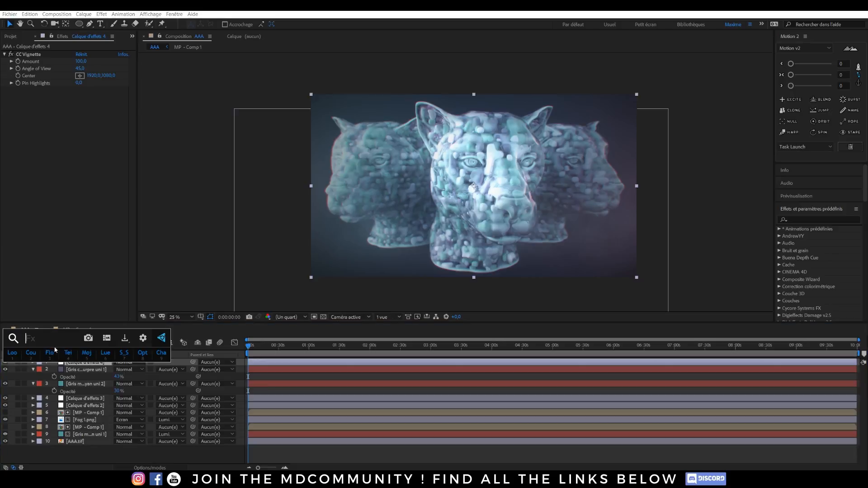
pyautogui.click(86, 352)
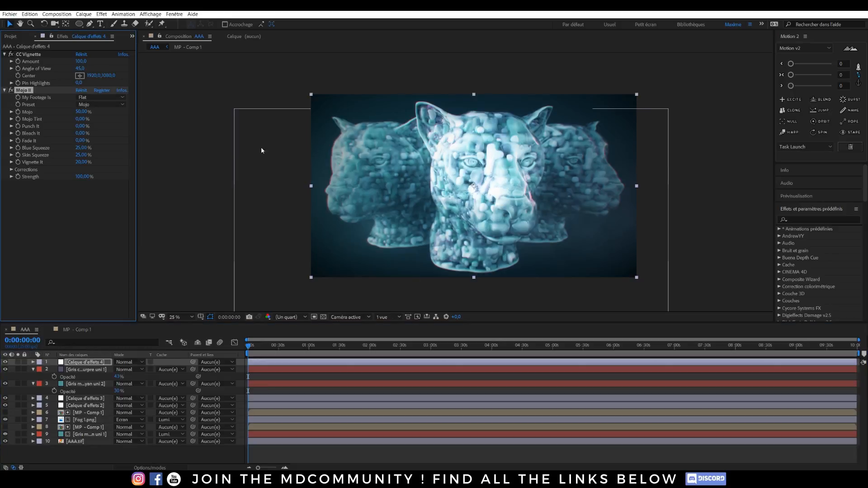
pyautogui.click(98, 97)
pyautogui.click(88, 105)
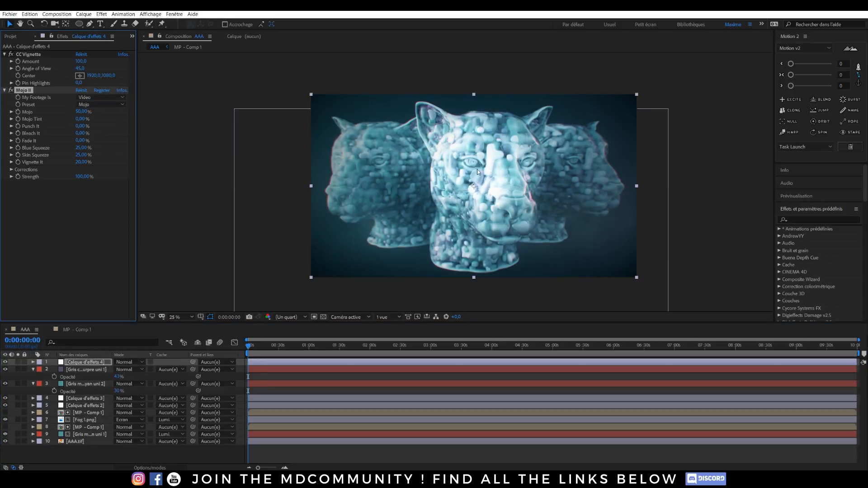
# Step: Set Mojo II's Mojo Tint to -100 % and its Strength to 46 %
pyautogui.click(97, 105)
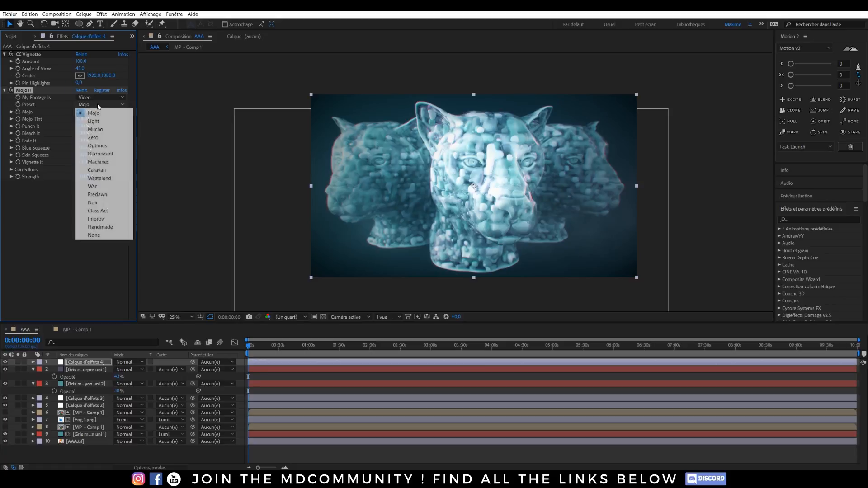
pyautogui.click(53, 218)
pyautogui.moveTo(79, 119); pyautogui.dragTo(8, 123)
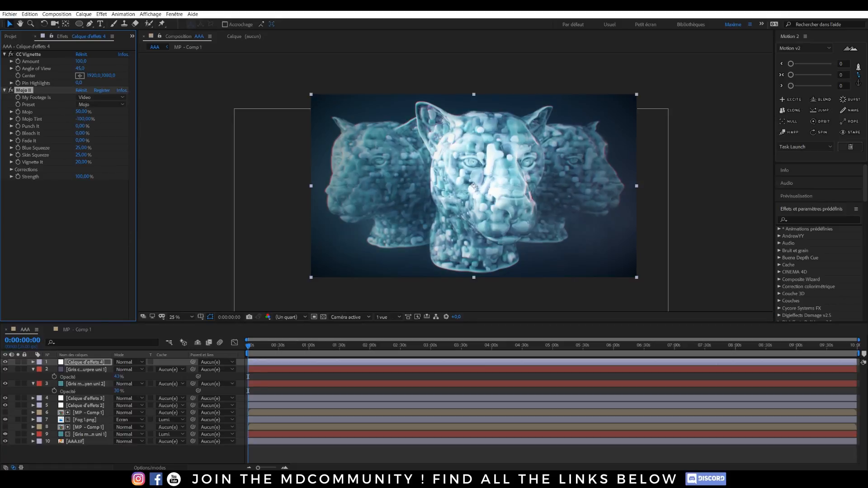
pyautogui.moveTo(84, 176); pyautogui.dragTo(61, 176)
pyautogui.click(207, 218)
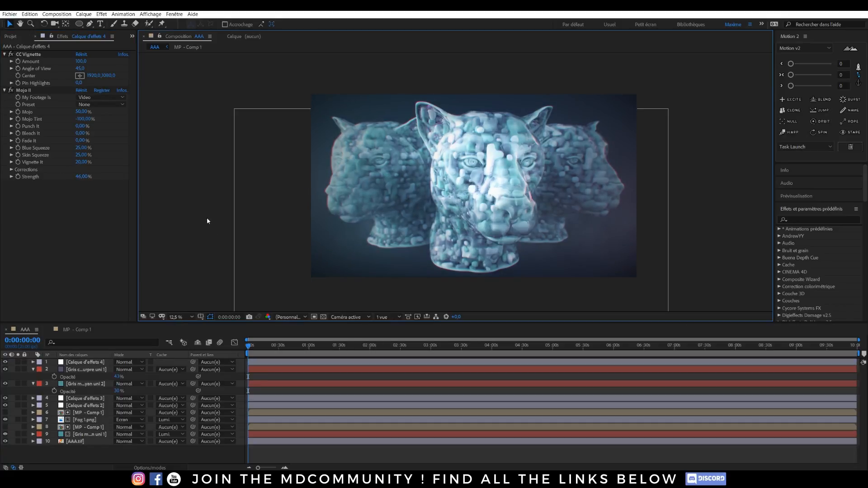
# Step: Examine the graded composite at several magnifications and compare it with the original AAA.tif render shown on its own
pyautogui.press(',')
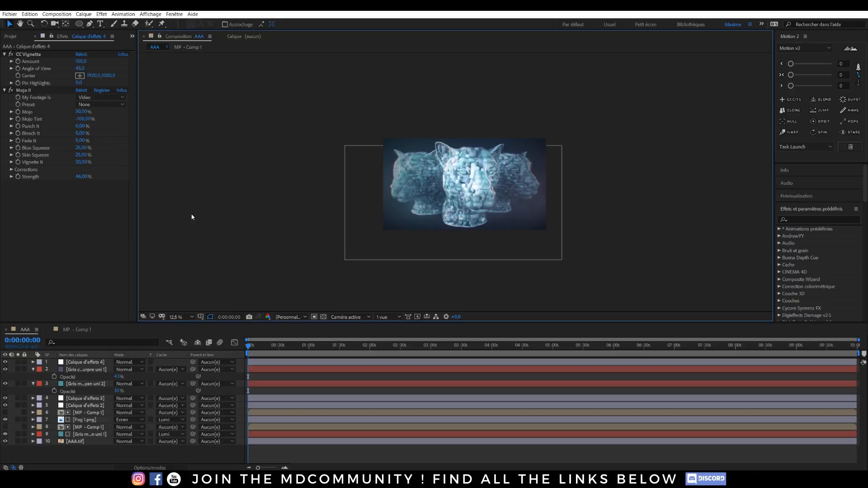
pyautogui.click(465, 139)
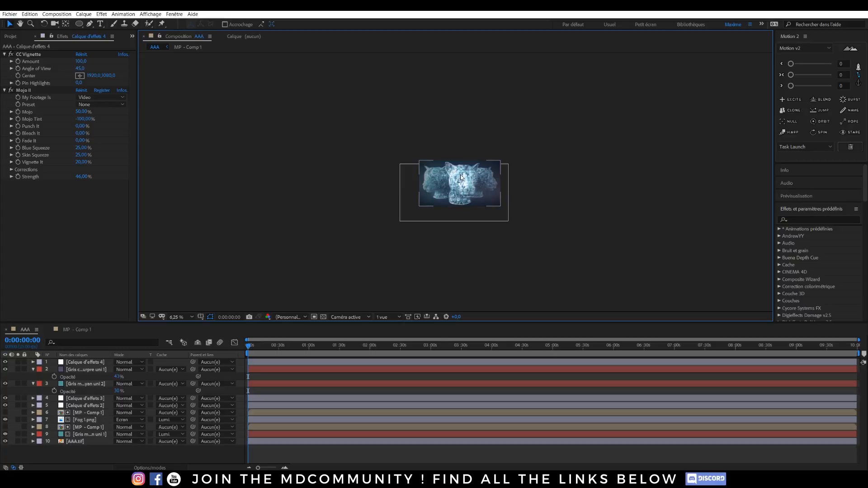
pyautogui.press('.')
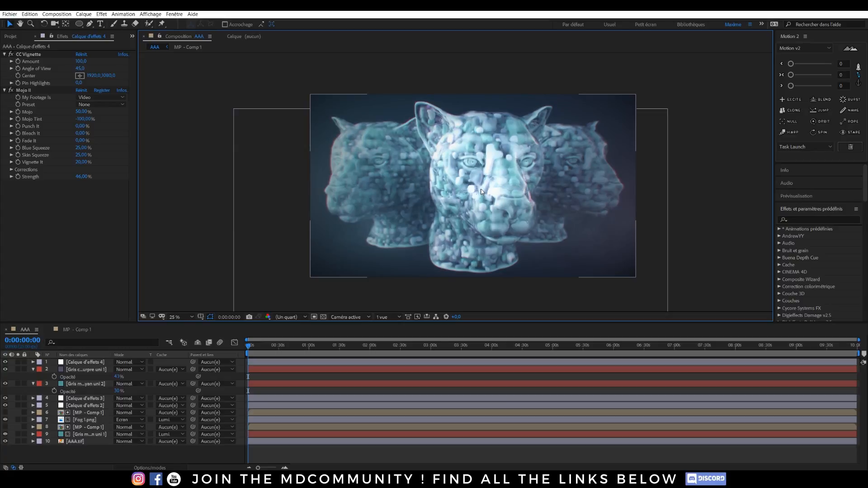
pyautogui.click(17, 442)
pyautogui.press(',')
pyautogui.press('.')
pyautogui.press('.')
pyautogui.press(',')
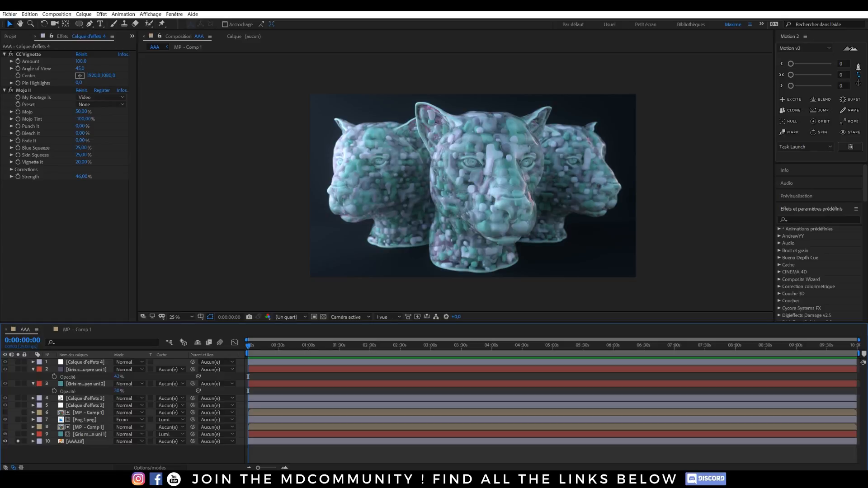
pyautogui.click(17, 442)
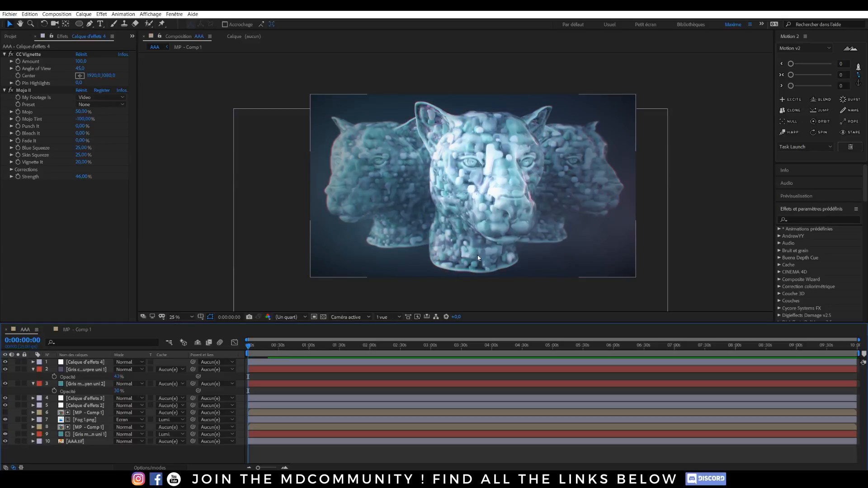